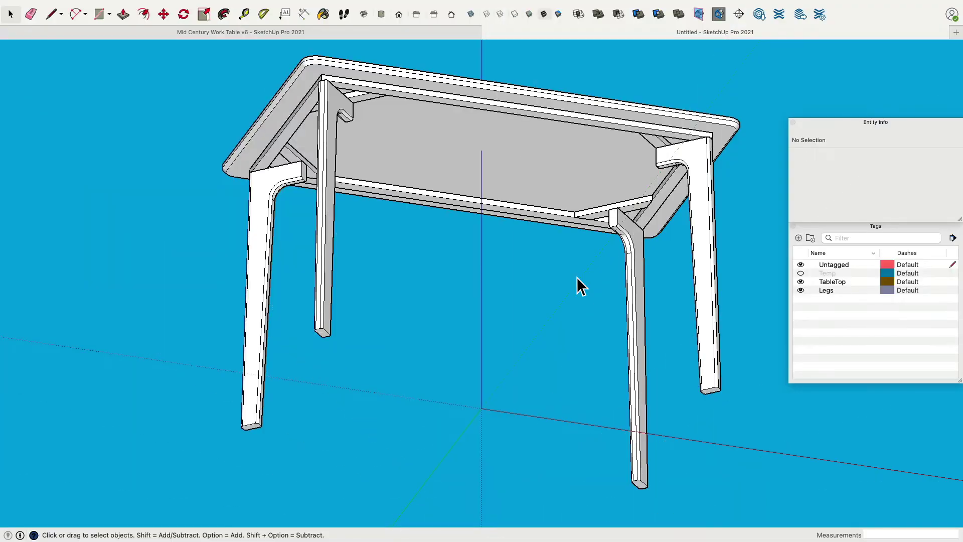
Orbit and zoom around the existing work table model to inspect it from several angles.
{"action": "middle_click_drag", "start_coordinate": [478, 387], "coordinate": [556, 314]}
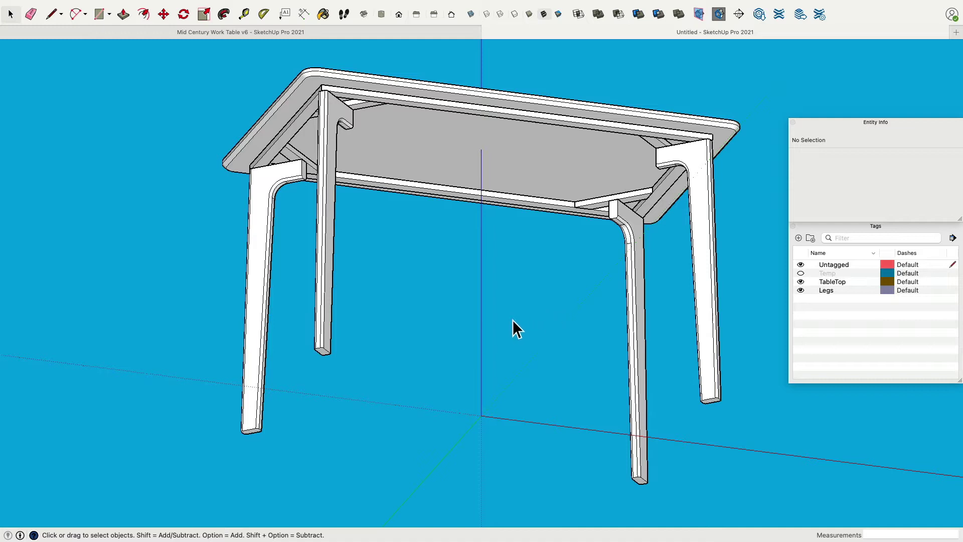
{"action": "middle_click_drag", "start_coordinate": [514, 326], "coordinate": [508, 490]}
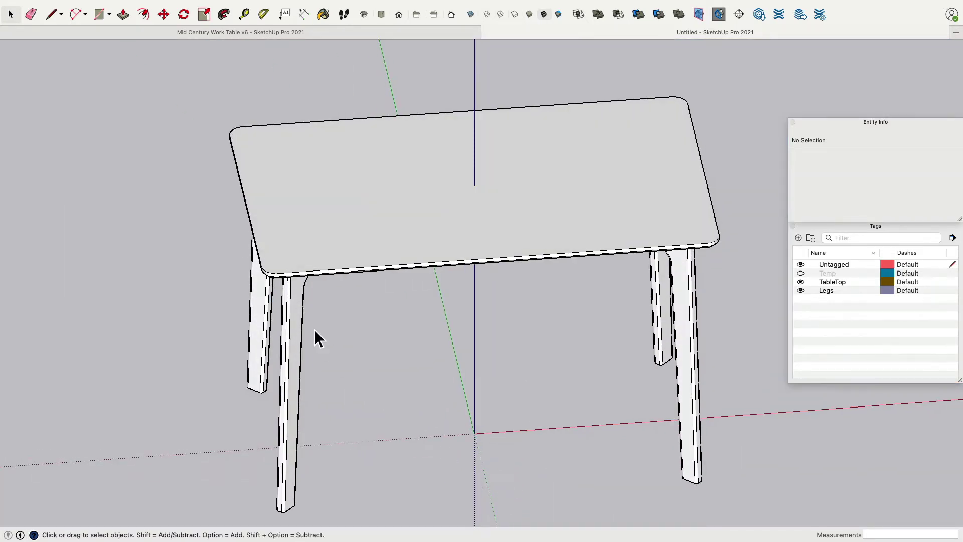
{"action": "middle_click_drag", "start_coordinate": [357, 338], "coordinate": [344, 396]}
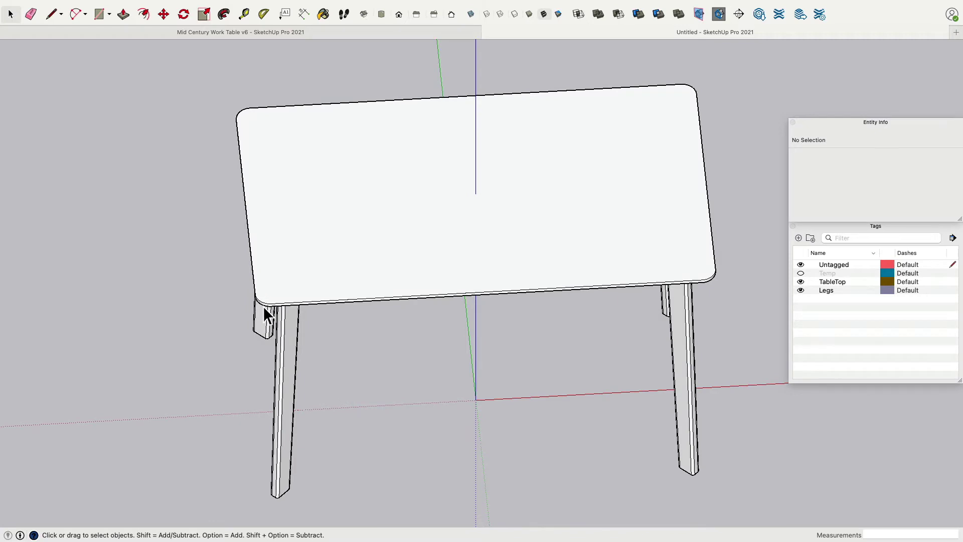
{"action": "middle_click_drag", "start_coordinate": [251, 301], "coordinate": [314, 120]}
{"action": "scroll", "coordinate": [251, 206], "scroll_direction": "up", "scroll_amount": 3}
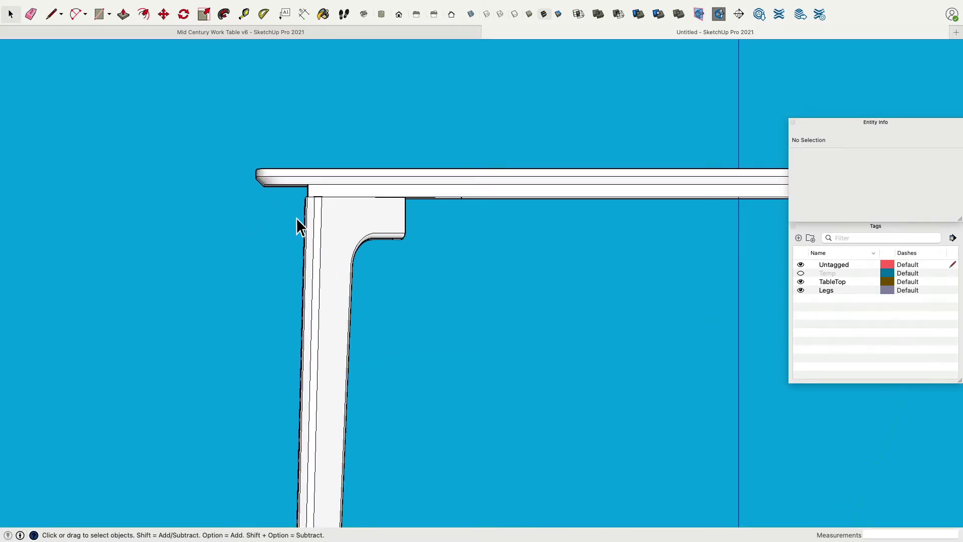
{"action": "scroll", "coordinate": [481, 243], "scroll_direction": "down", "scroll_amount": 3}
{"action": "middle_click_drag", "start_coordinate": [481, 245], "coordinate": [364, 114]}
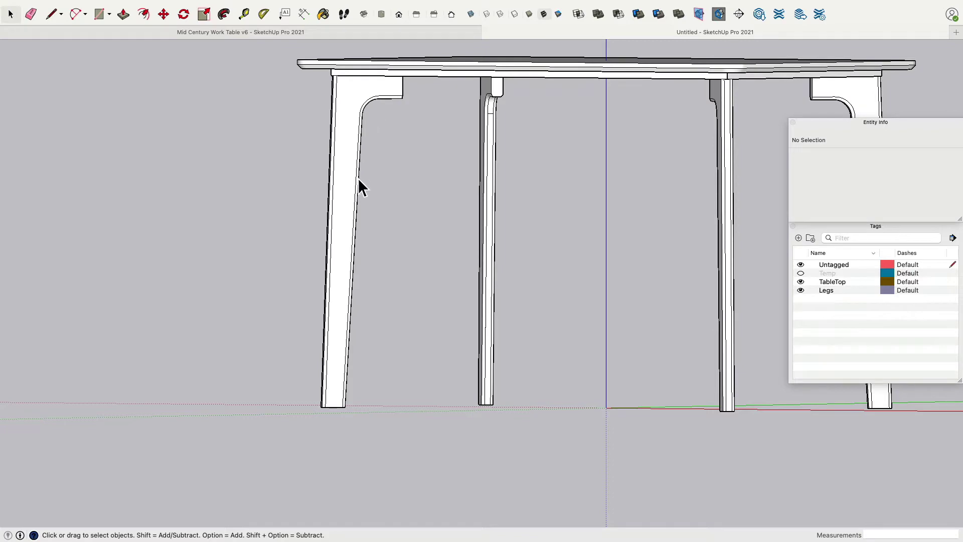
{"action": "middle_click_drag", "start_coordinate": [344, 342], "coordinate": [494, 191]}
{"action": "scroll", "coordinate": [424, 182], "scroll_direction": "up", "scroll_amount": 5}
{"action": "scroll", "coordinate": [424, 181], "scroll_direction": "up", "scroll_amount": 1}
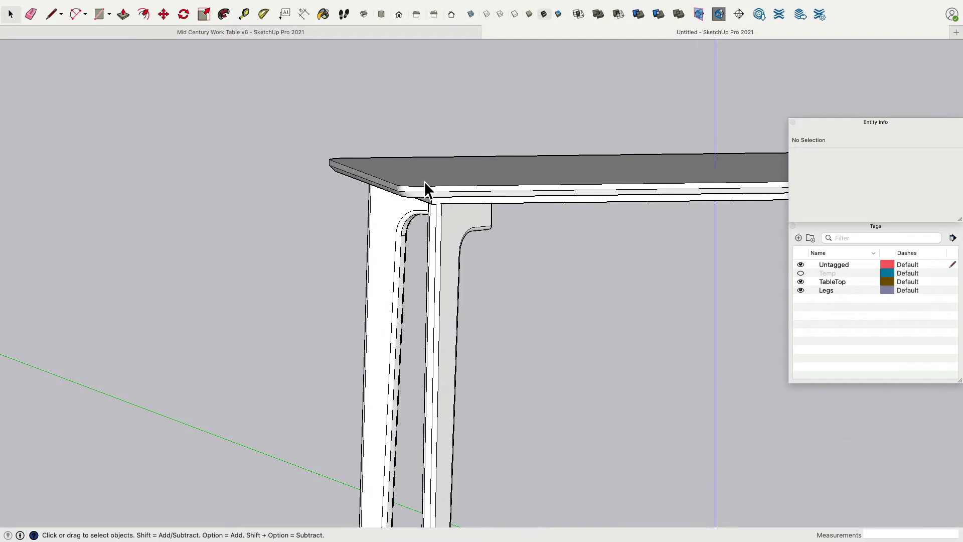
{"action": "scroll", "coordinate": [424, 181], "scroll_direction": "down", "scroll_amount": 3}
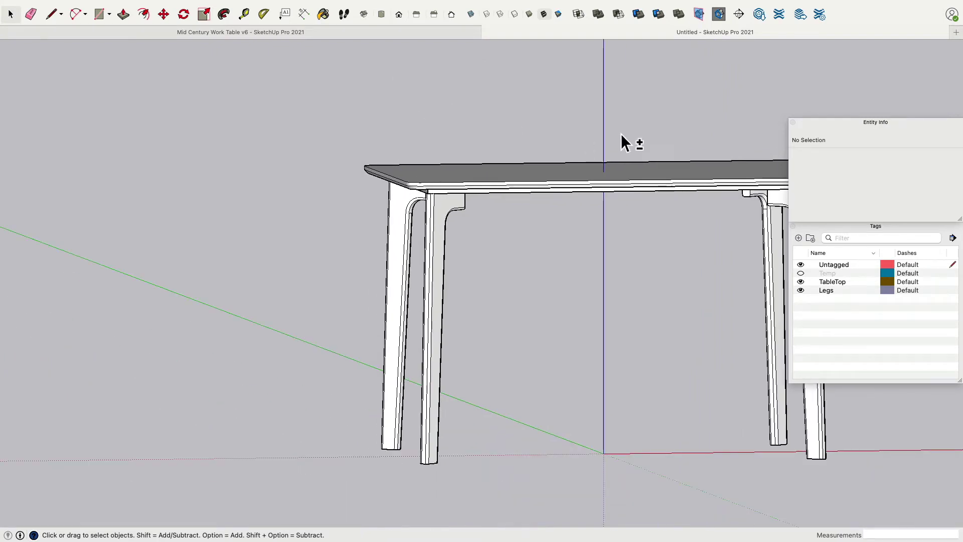
{"action": "middle_click_drag", "start_coordinate": [622, 145], "coordinate": [474, 142]}
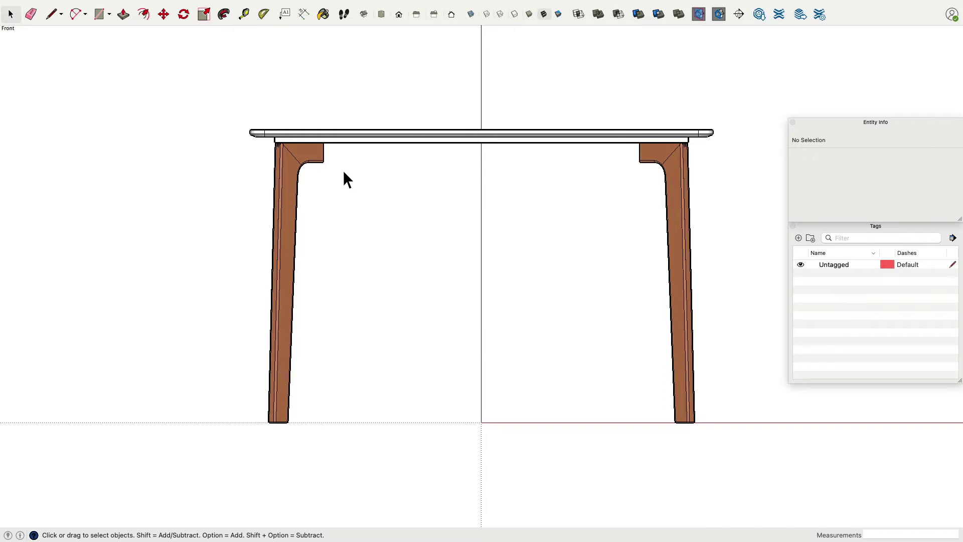
{"action": "middle_click_drag", "start_coordinate": [390, 348], "coordinate": [461, 192]}
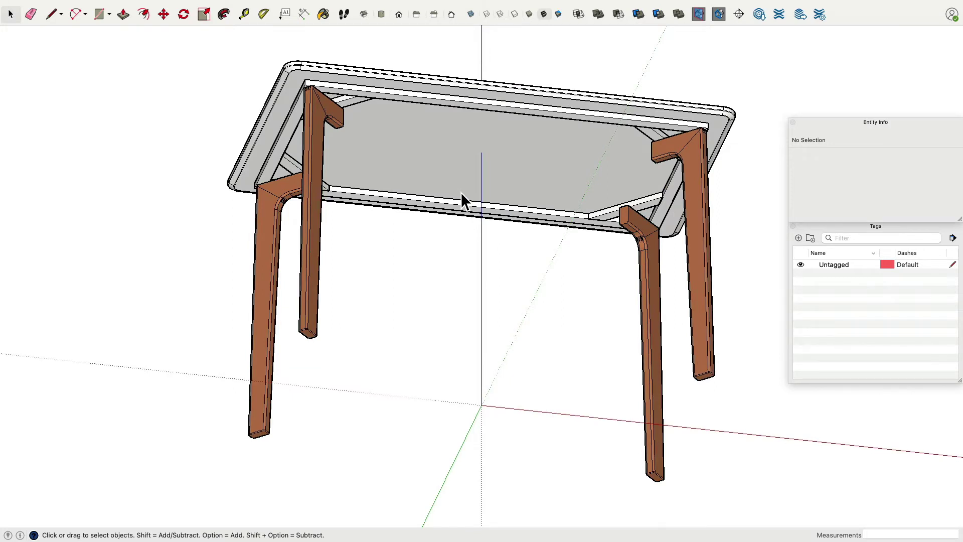
Start a new empty model and delete the default human figure.
{"action": "mouse_move", "coordinate": [43, 2]}
{"action": "left_click", "coordinate": [75, 6]}
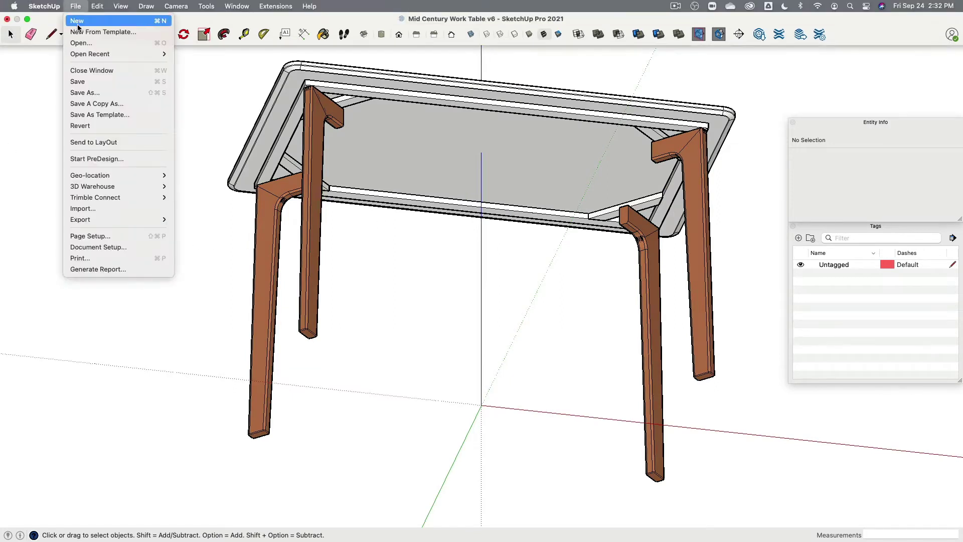
{"action": "left_click", "coordinate": [79, 21]}
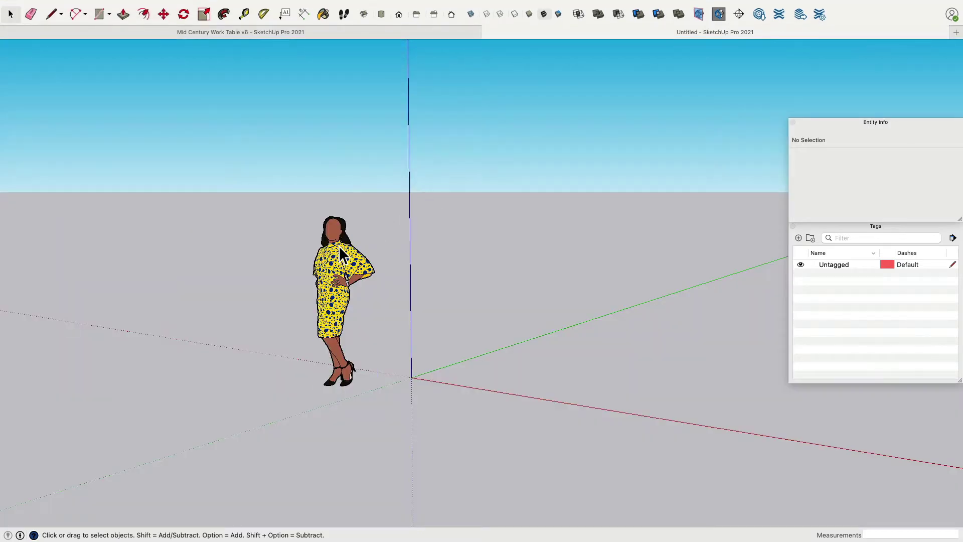
{"action": "left_click", "coordinate": [339, 246]}
{"action": "key", "text": "Delete"}
Switch the camera to Parallel Projection.
{"action": "mouse_move", "coordinate": [114, 3]}
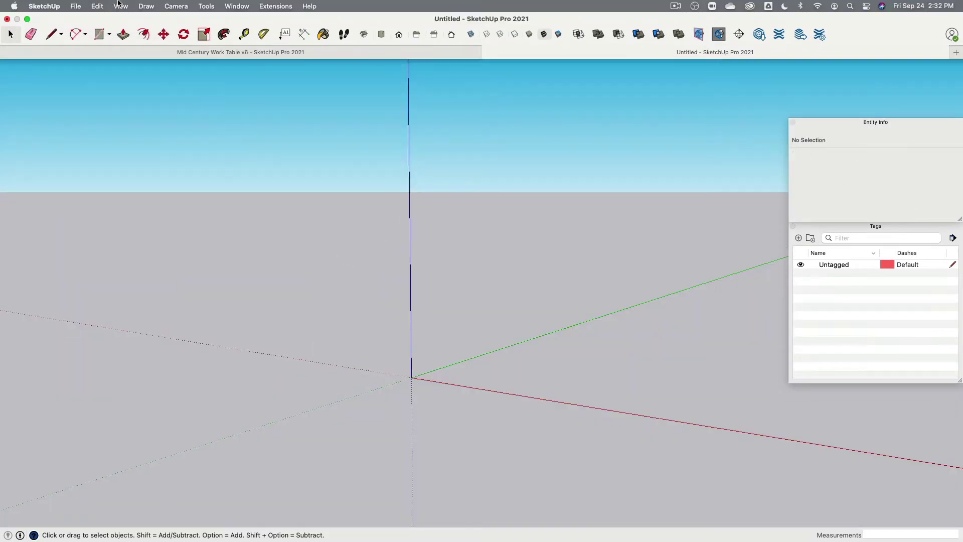
{"action": "left_click", "coordinate": [149, 6]}
{"action": "mouse_move", "coordinate": [175, 6]}
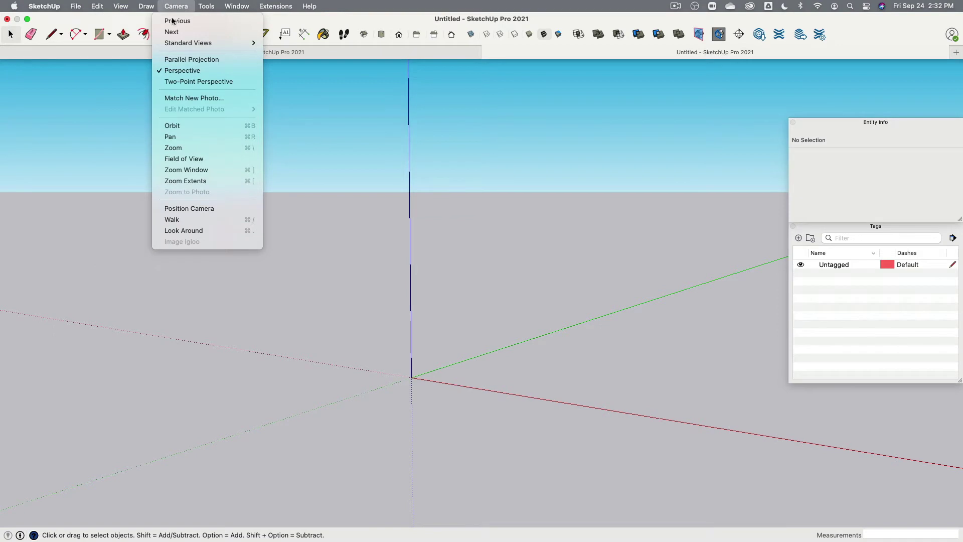
{"action": "left_click", "coordinate": [181, 60]}
In Model Info Units, set the format to Decimal and turn off length snapping.
{"action": "left_click", "coordinate": [236, 6]}
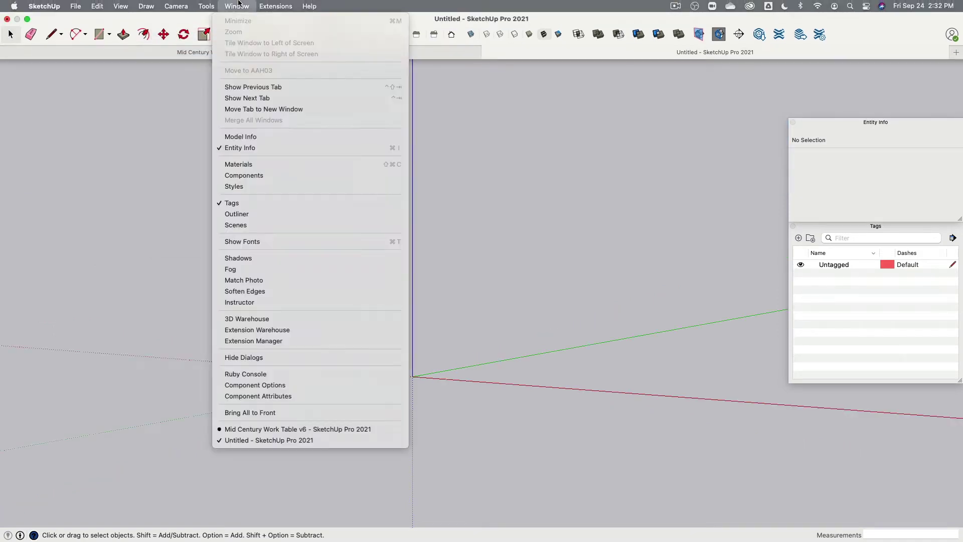
{"action": "mouse_move", "coordinate": [213, 3]}
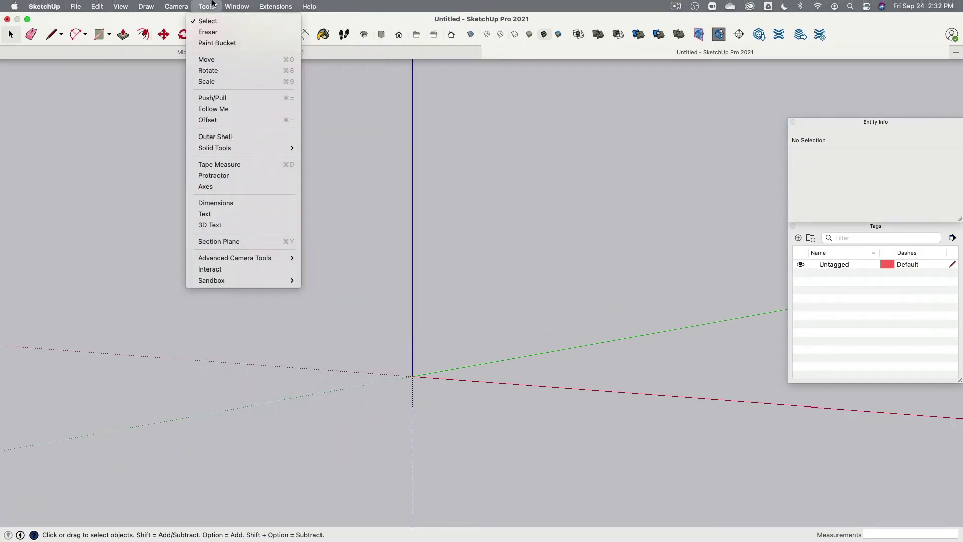
{"action": "left_click", "coordinate": [260, 137]}
{"action": "left_click", "coordinate": [479, 199]}
{"action": "left_click", "coordinate": [480, 210]}
{"action": "left_click", "coordinate": [465, 284]}
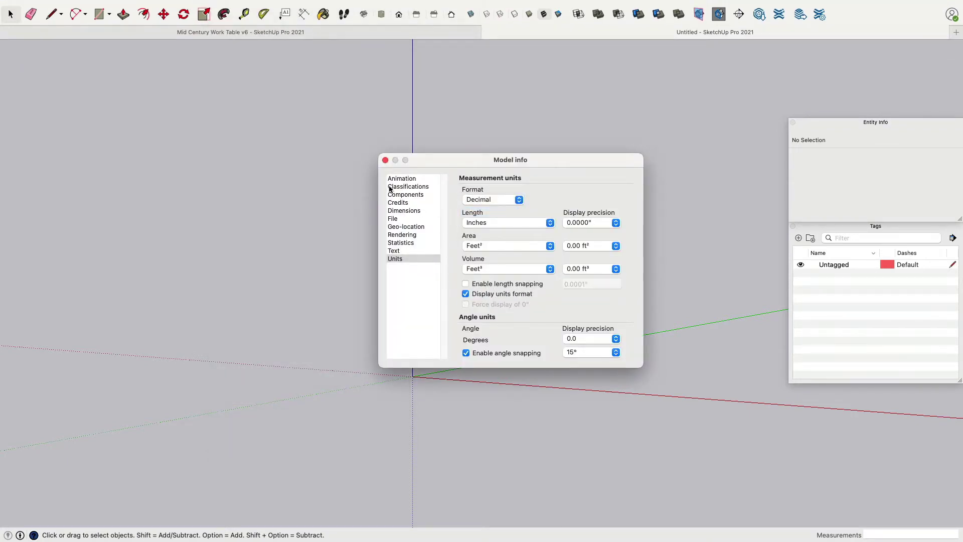
{"action": "left_click", "coordinate": [385, 160]}
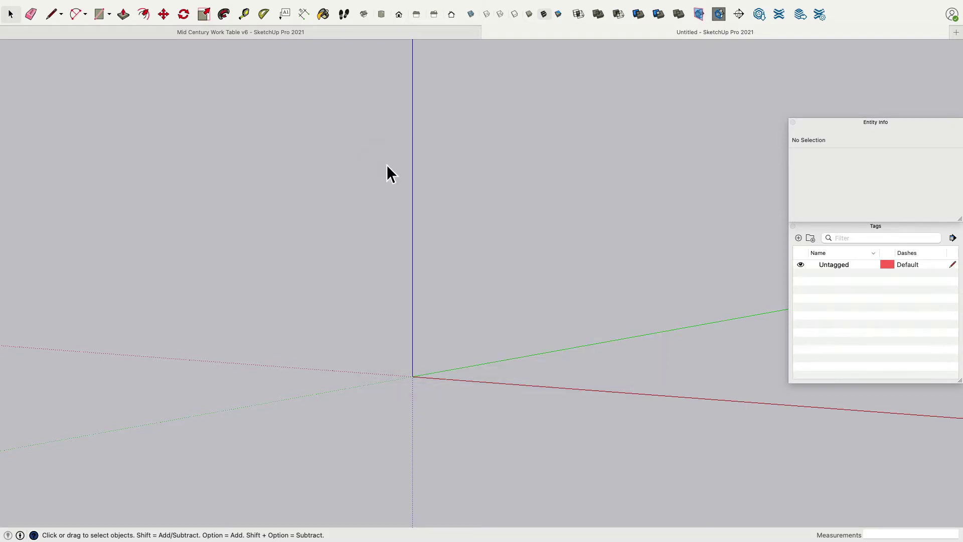
Look down on the Mid Century Work Table v6 tabletop, then return to the empty Untitled model.
{"action": "left_click", "coordinate": [308, 35]}
{"action": "left_click", "coordinate": [507, 198]}
{"action": "middle_click_drag", "start_coordinate": [507, 198], "coordinate": [436, 424]}
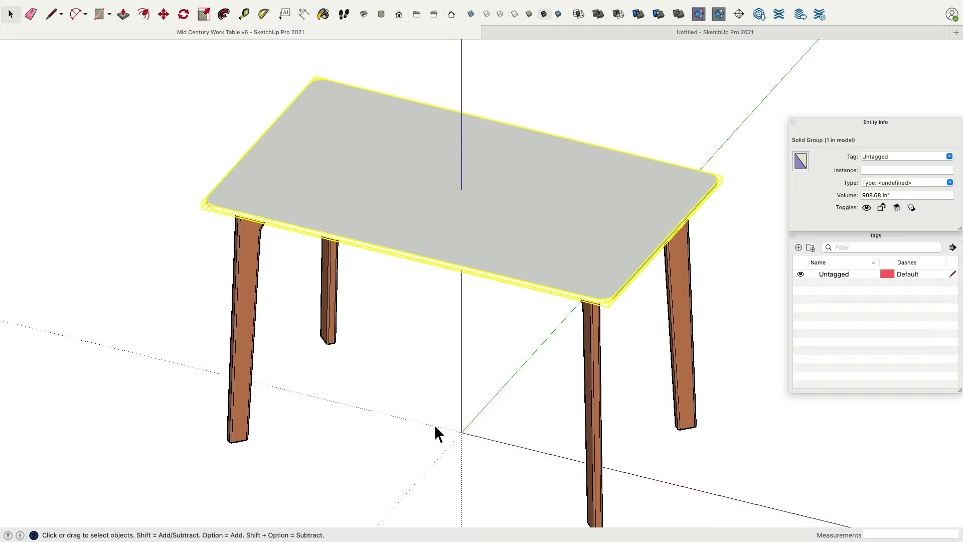
{"action": "left_click", "coordinate": [621, 31]}
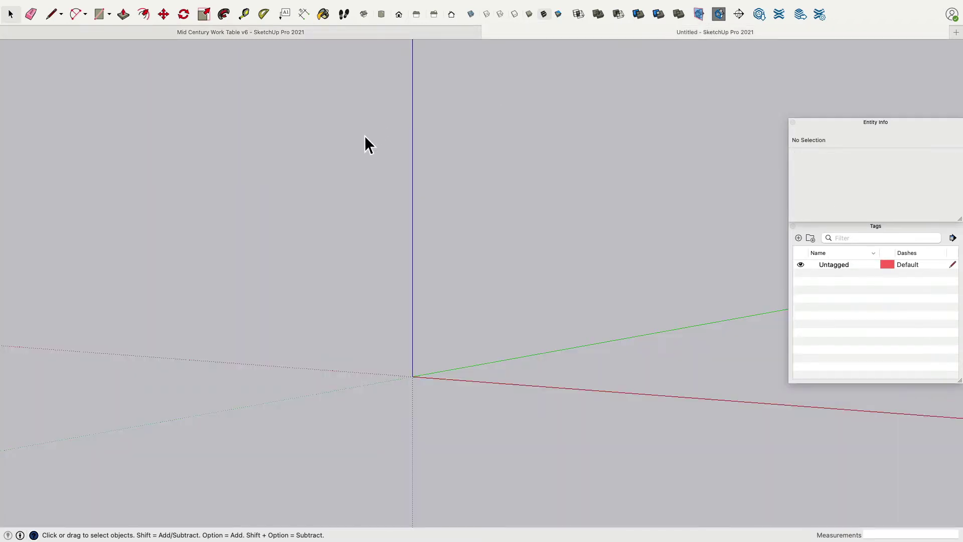
{"action": "middle_click_drag", "start_coordinate": [365, 142], "coordinate": [467, 281]}
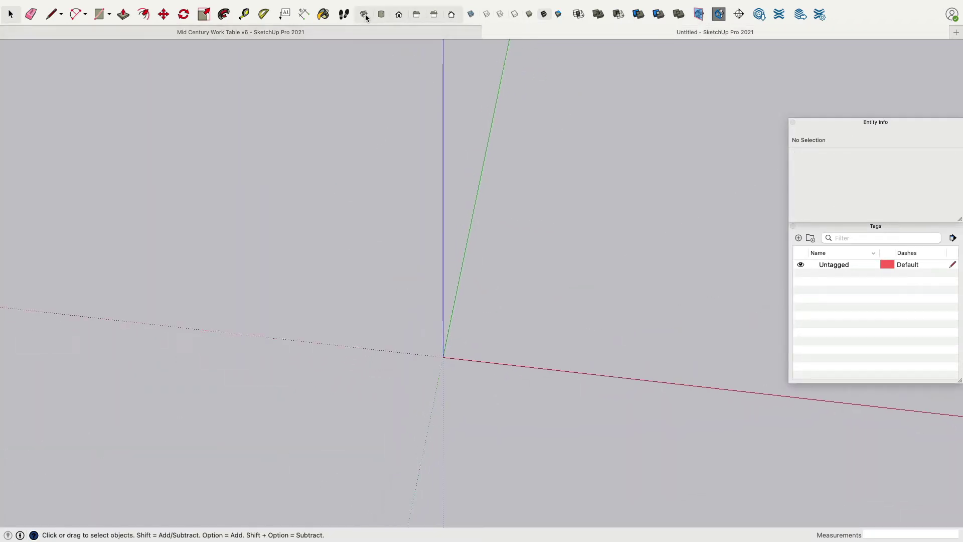
From Top view, draw a 47 by 28 rectangle centred on the origin, then orbit to perspective.
{"action": "left_click", "coordinate": [381, 14]}
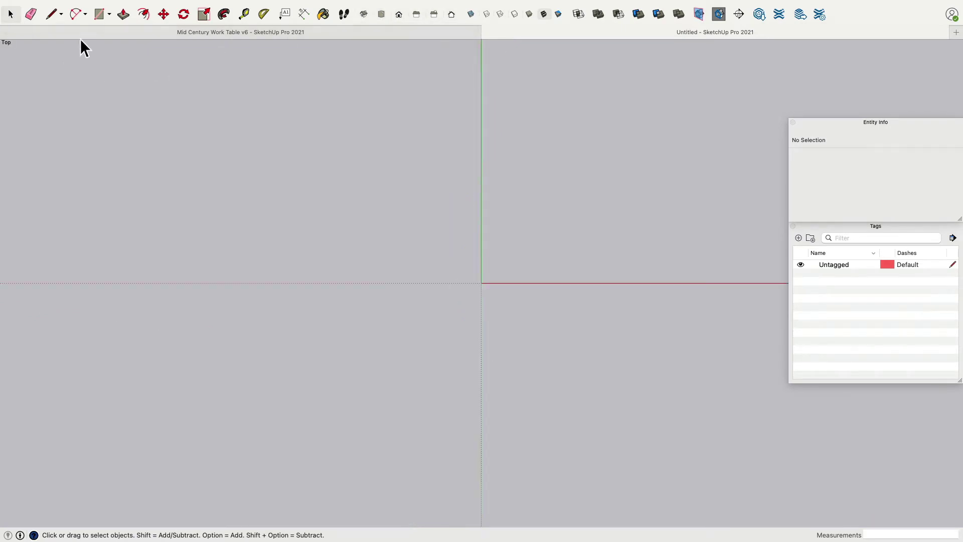
{"action": "left_click", "coordinate": [99, 16]}
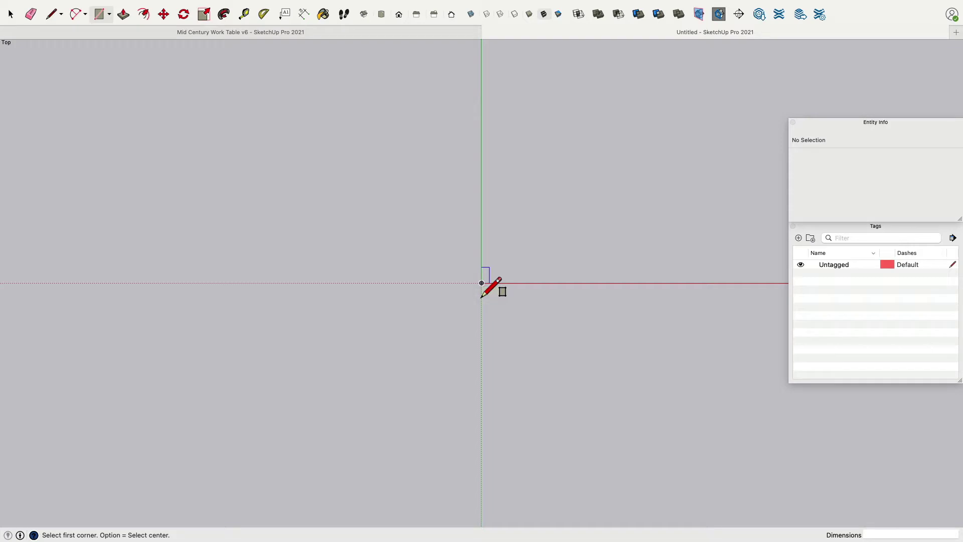
{"action": "key", "text": "alt"}
{"action": "key", "text": "alt"}
{"action": "key", "text": "alt"}
{"action": "key", "text": "alt"}
{"action": "key", "text": "alt"}
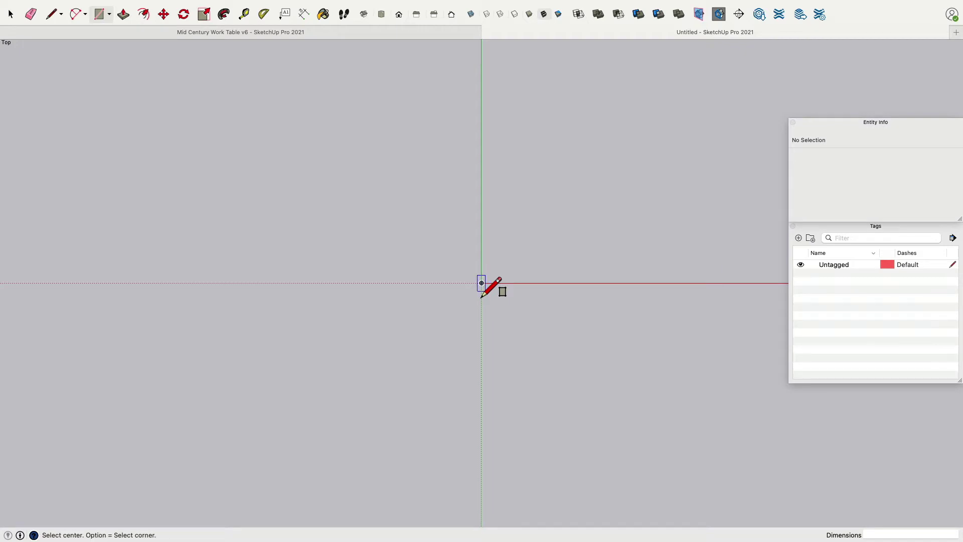
{"action": "key", "text": "alt"}
{"action": "key", "text": "alt"}
{"action": "left_click", "coordinate": [481, 283]}
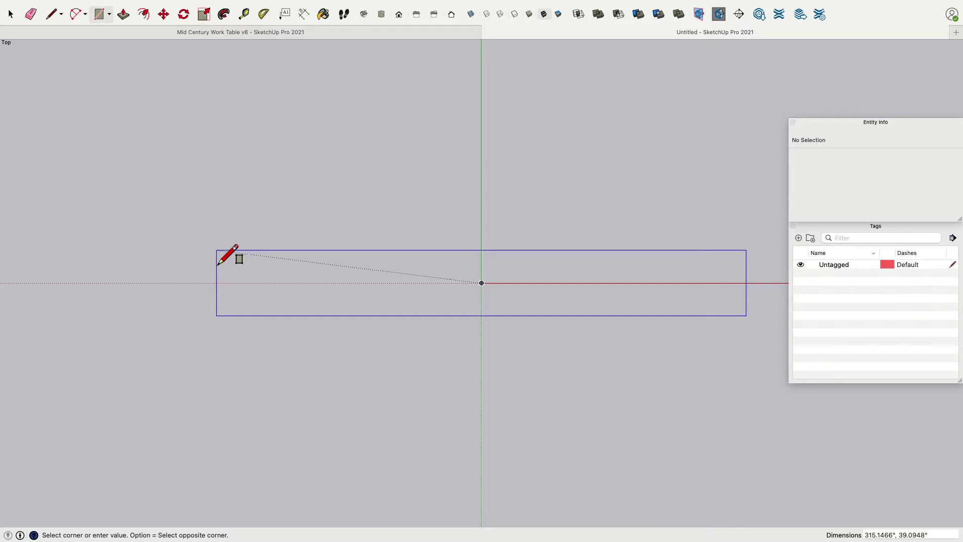
{"action": "type", "text": "47, 28"}
{"action": "key", "text": "Return"}
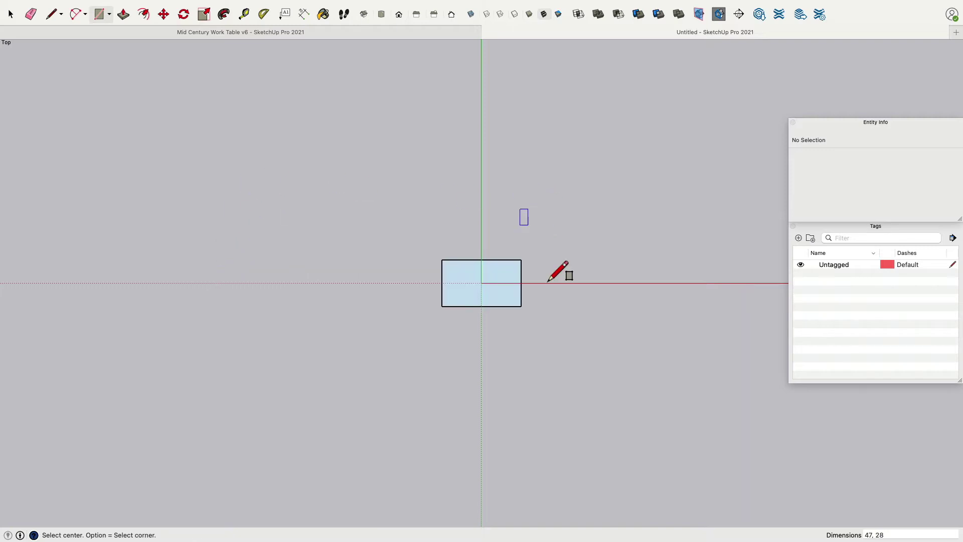
{"action": "scroll", "coordinate": [552, 290], "scroll_direction": "up", "scroll_amount": 3}
{"action": "middle_click_drag", "start_coordinate": [537, 296], "coordinate": [325, 112]}
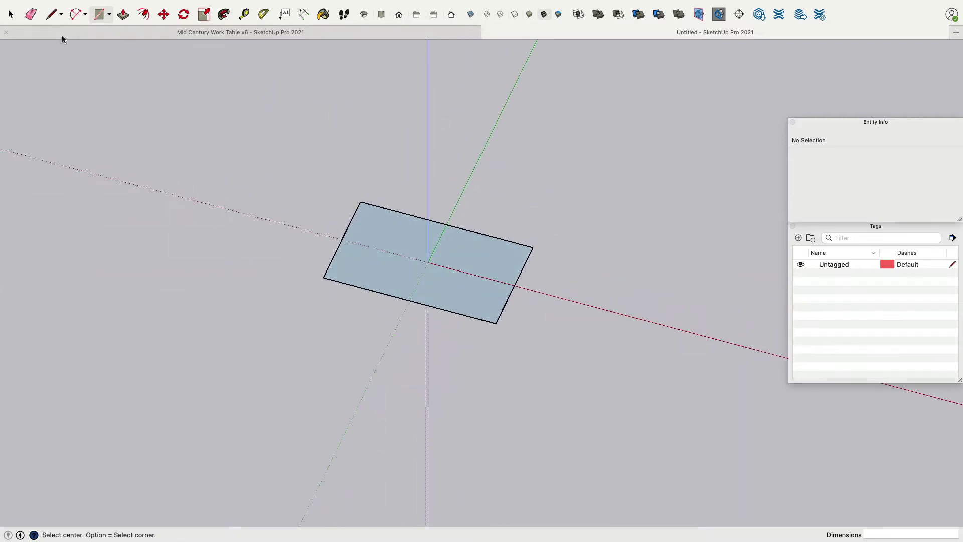
Select the whole rectangle and move it 30 inches straight up from the origin.
{"action": "left_click", "coordinate": [10, 14]}
{"action": "left_click_drag", "start_coordinate": [219, 129], "coordinate": [563, 378]}
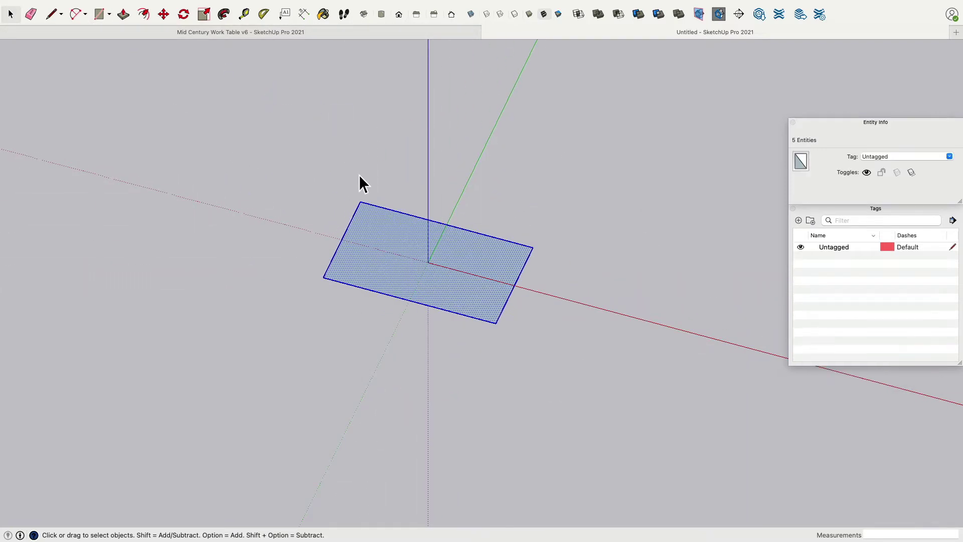
{"action": "left_click", "coordinate": [164, 14]}
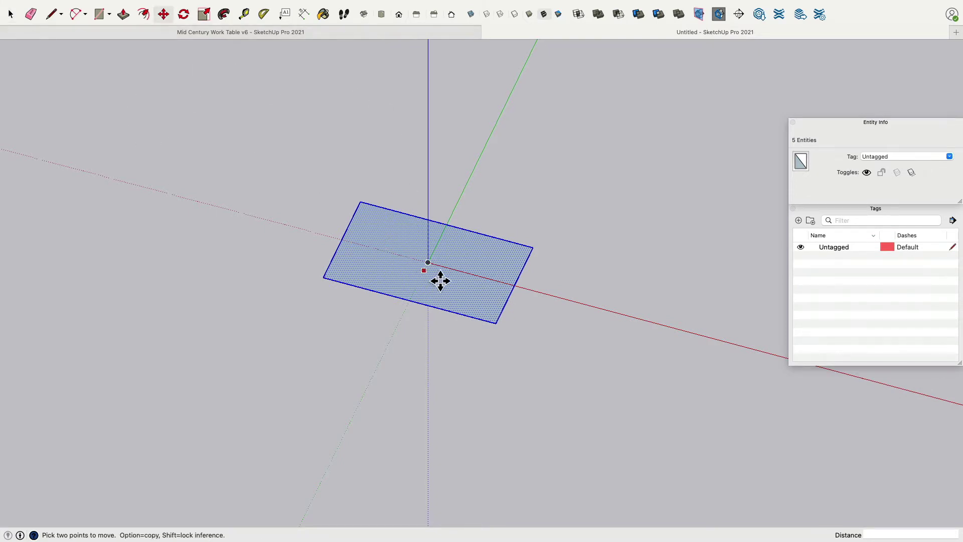
{"action": "left_click", "coordinate": [436, 261]}
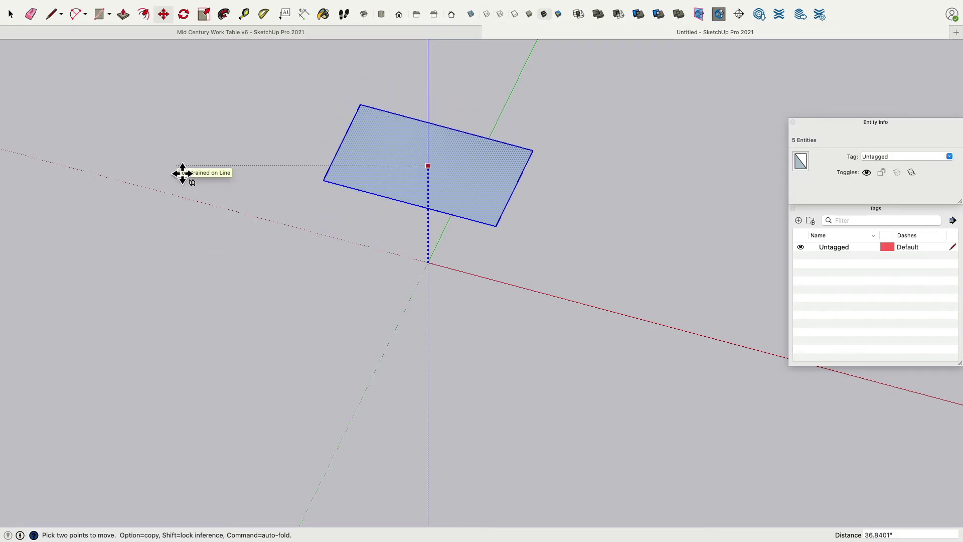
{"action": "type", "text": "30"}
{"action": "key", "text": "Return"}
{"action": "scroll", "coordinate": [379, 172], "scroll_direction": "up", "scroll_amount": 3}
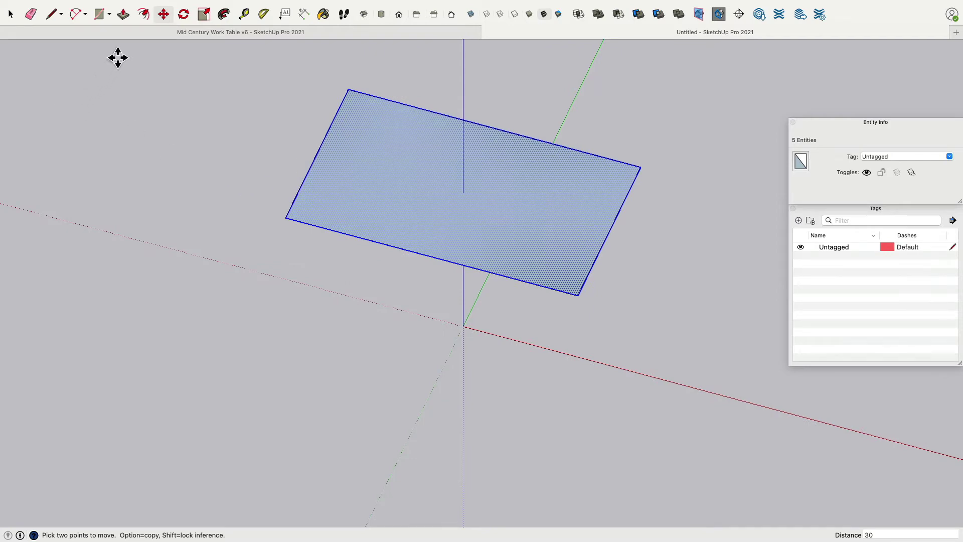
Push/Pull the rectangle up into a 3/4 inch thick slab.
{"action": "left_click", "coordinate": [76, 14]}
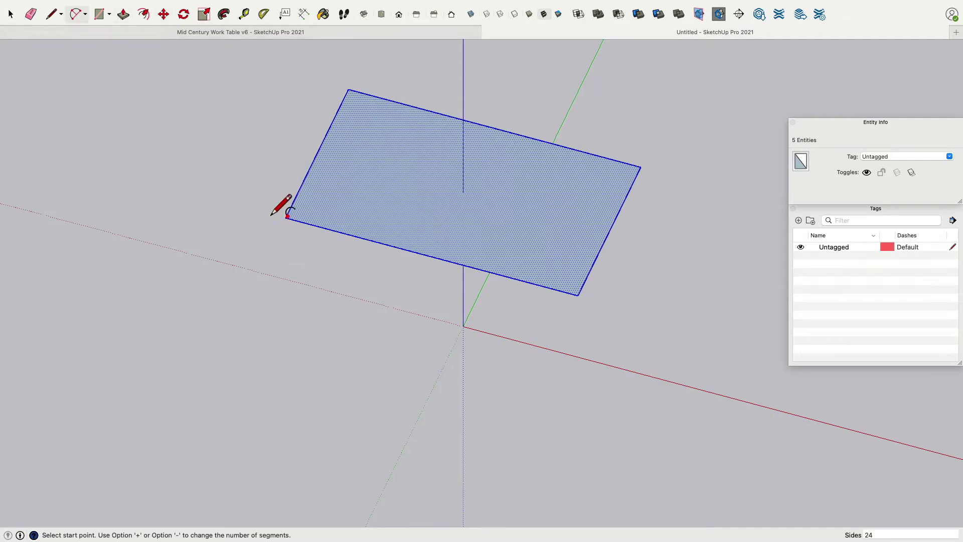
{"action": "scroll", "coordinate": [287, 216], "scroll_direction": "up", "scroll_amount": 5}
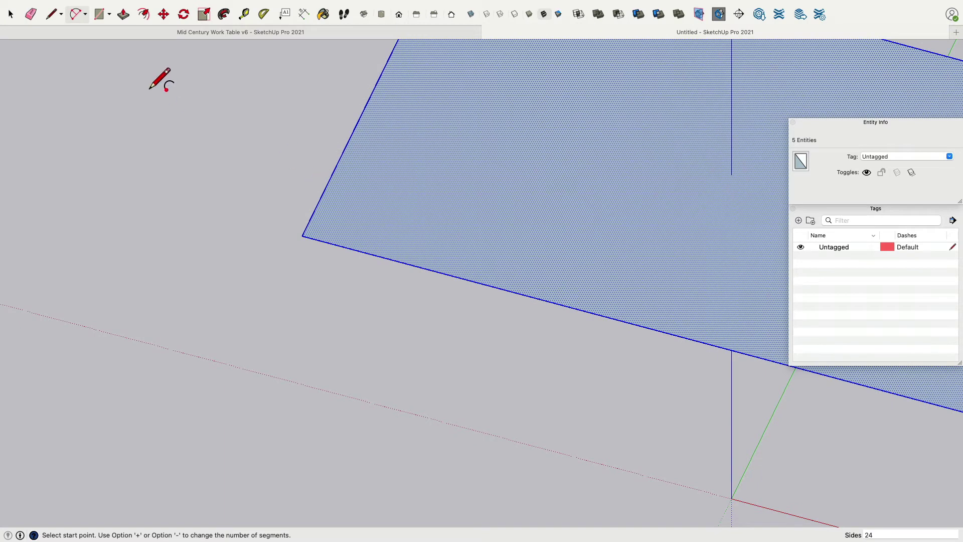
{"action": "left_click", "coordinate": [123, 14]}
{"action": "left_click_drag", "start_coordinate": [376, 198], "coordinate": [376, 243]}
{"action": "type", "text": "3/4"}
{"action": "key", "text": "Return"}
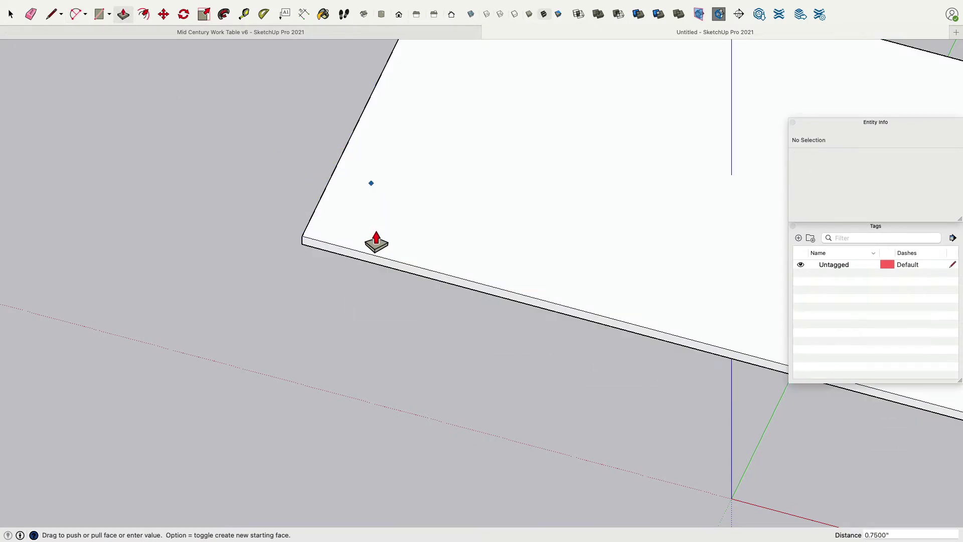
Draw an arc across one slab corner and try pushing the cut-off corner piece away.
{"action": "left_click", "coordinate": [76, 14]}
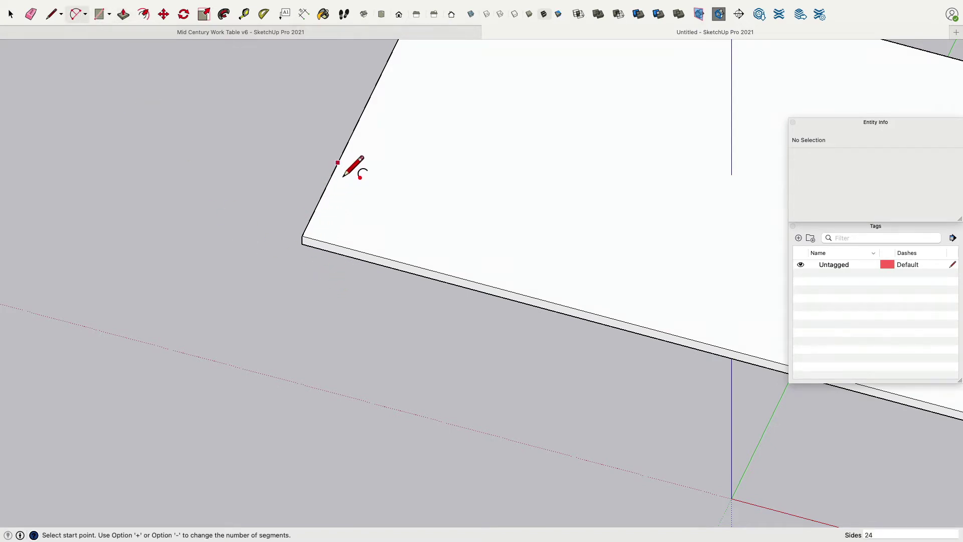
{"action": "left_click", "coordinate": [339, 161]}
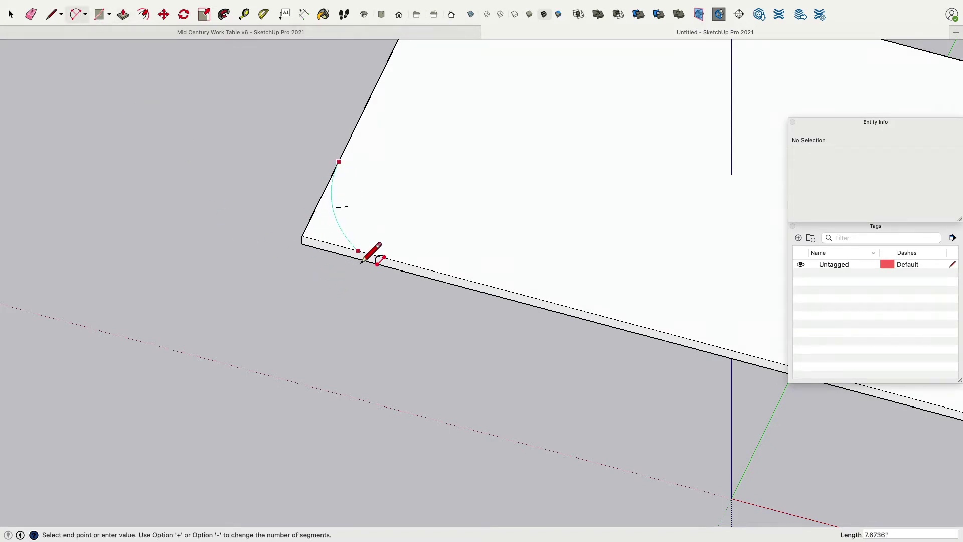
{"action": "left_click", "coordinate": [405, 276]}
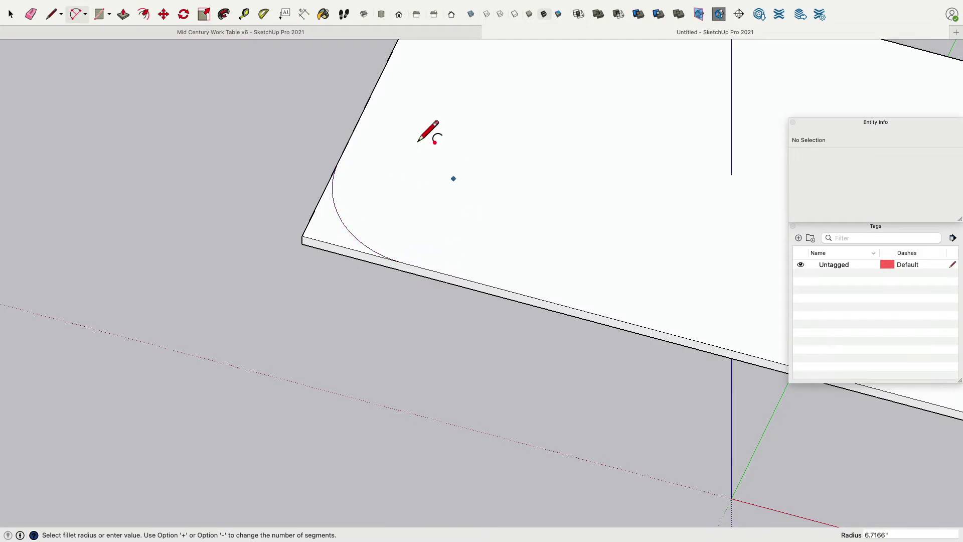
{"action": "left_click", "coordinate": [123, 14]}
{"action": "left_click", "coordinate": [340, 225]}
{"action": "left_click", "coordinate": [338, 278]}
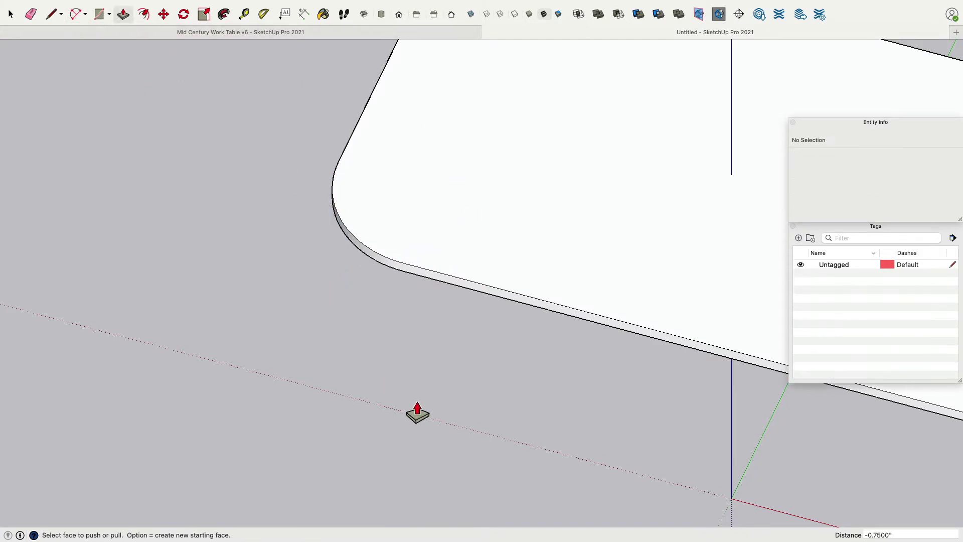
{"action": "key", "text": "super+z"}
{"action": "left_click", "coordinate": [333, 243]}
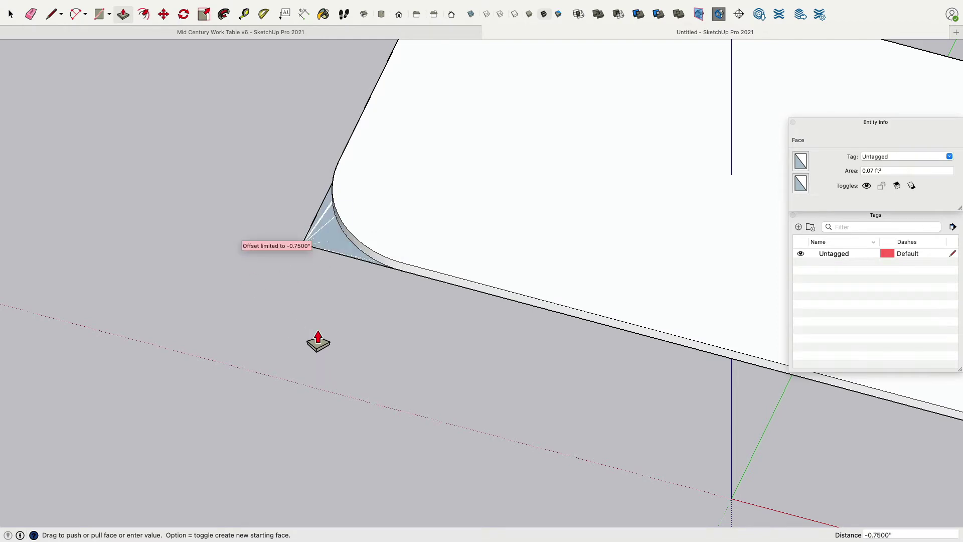
Cancel the unfinished corner pushes and orbit around to the slab's cut corner.
{"action": "key", "text": "Escape"}
{"action": "middle_click_drag", "start_coordinate": [247, 245], "coordinate": [608, 191]}
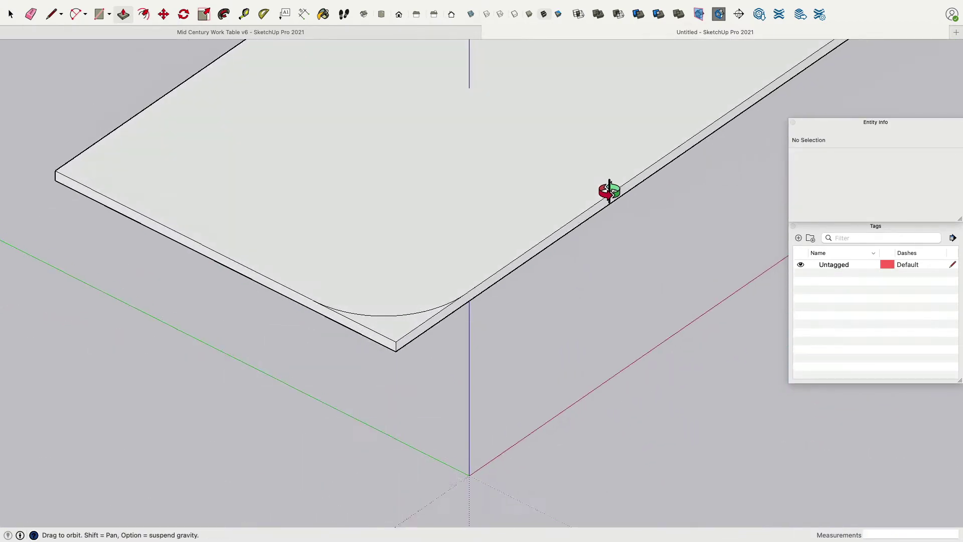
{"action": "left_click", "coordinate": [404, 333]}
{"action": "key", "text": "Escape"}
{"action": "left_click", "coordinate": [400, 340]}
{"action": "key", "text": "Escape"}
{"action": "middle_click_drag", "start_coordinate": [458, 383], "coordinate": [391, 335]}
{"action": "scroll", "coordinate": [392, 336], "scroll_direction": "up", "scroll_amount": 3}
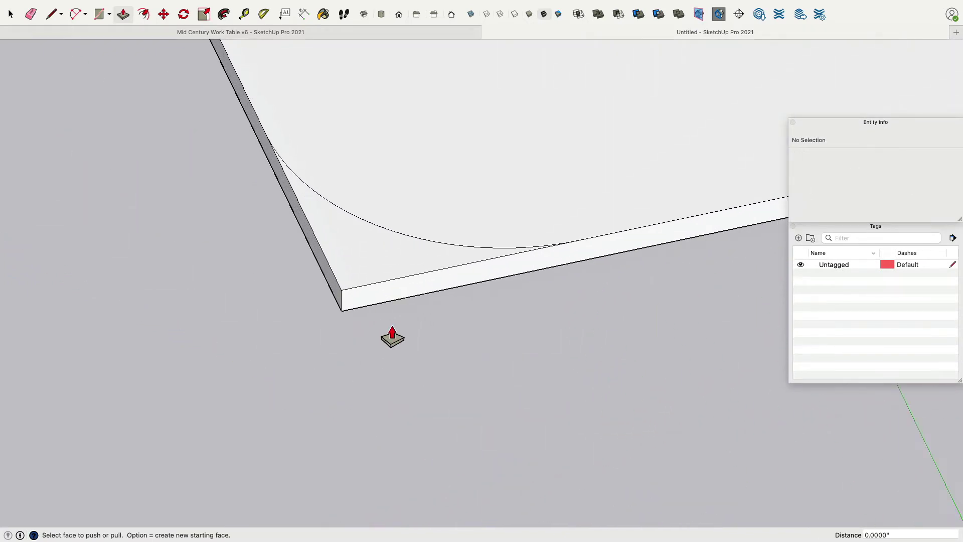
Push away the triangular corner piece, then undo both the corner cut and the 3/4 extrusion.
{"action": "left_click", "coordinate": [358, 281]}
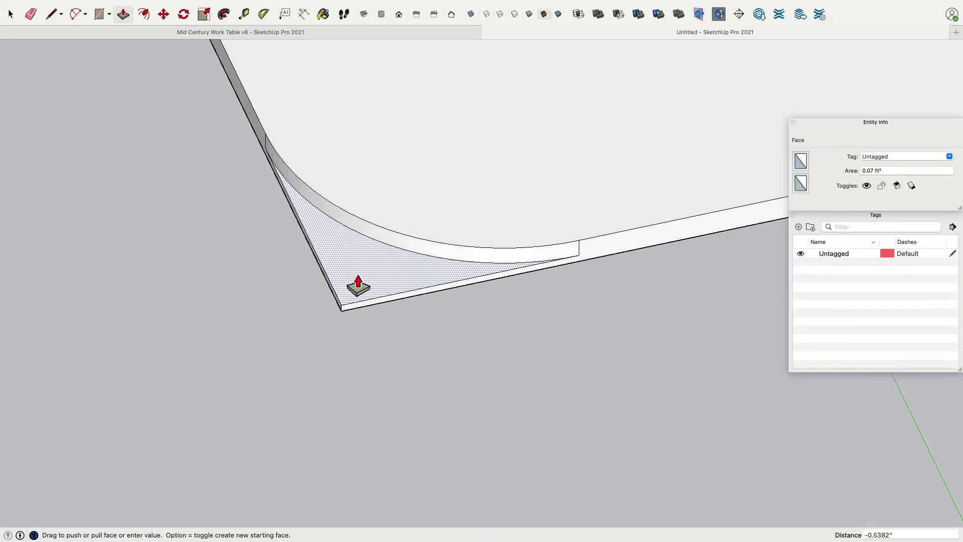
{"action": "left_click", "coordinate": [358, 286]}
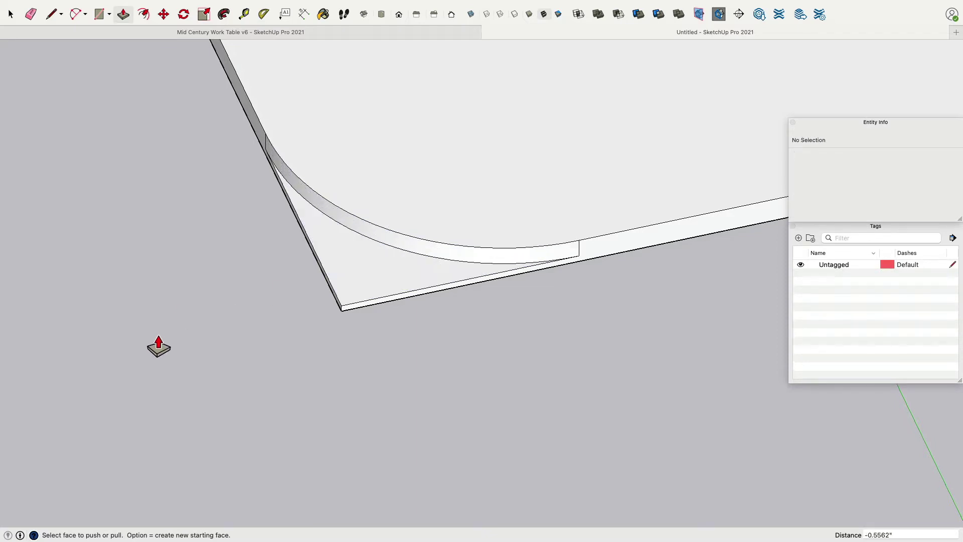
{"action": "left_click", "coordinate": [354, 269]}
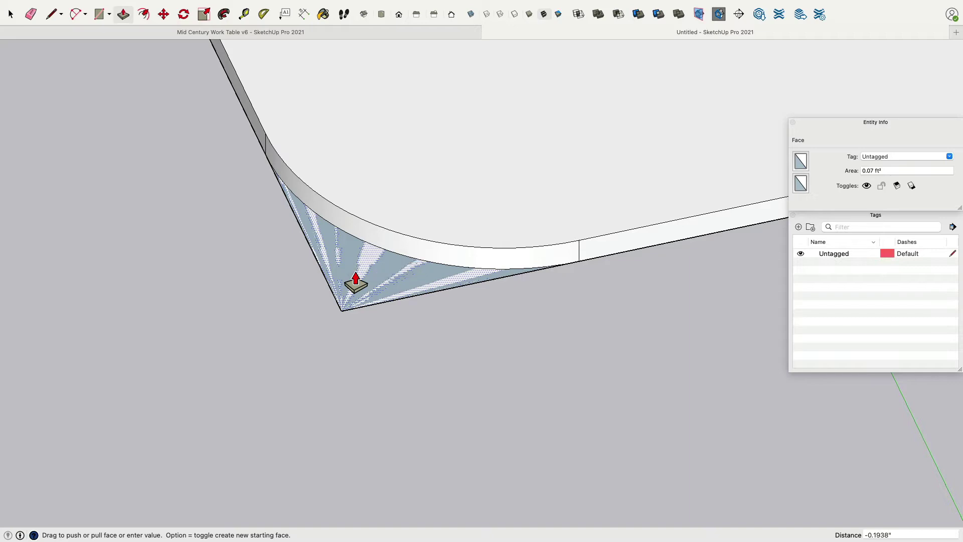
{"action": "middle_click_drag", "start_coordinate": [353, 302], "coordinate": [382, 218]}
{"action": "left_click", "coordinate": [383, 215]}
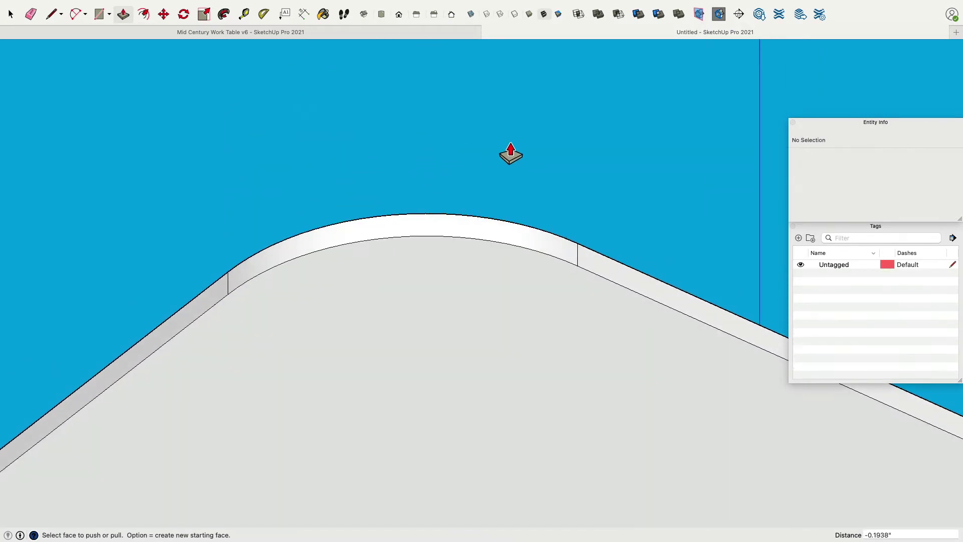
{"action": "middle_click_drag", "start_coordinate": [518, 146], "coordinate": [401, 351]}
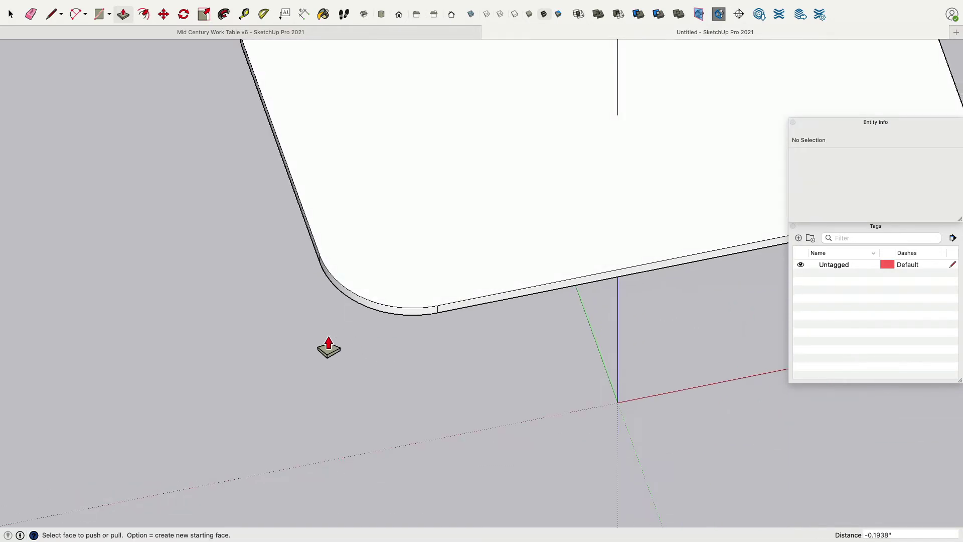
{"action": "key", "text": "super+z"}
{"action": "key", "text": "super+z"}
{"action": "key", "text": "super+z"}
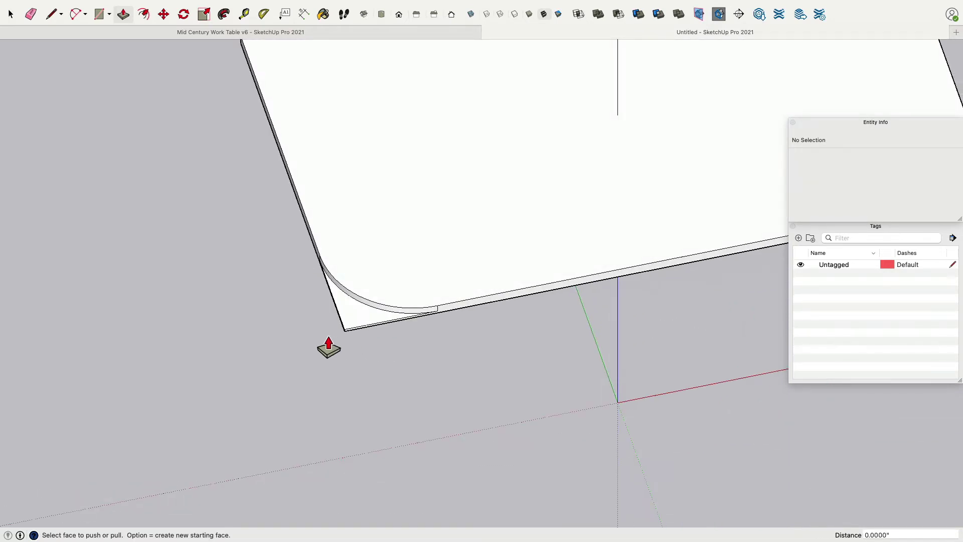
{"action": "key", "text": "super+z"}
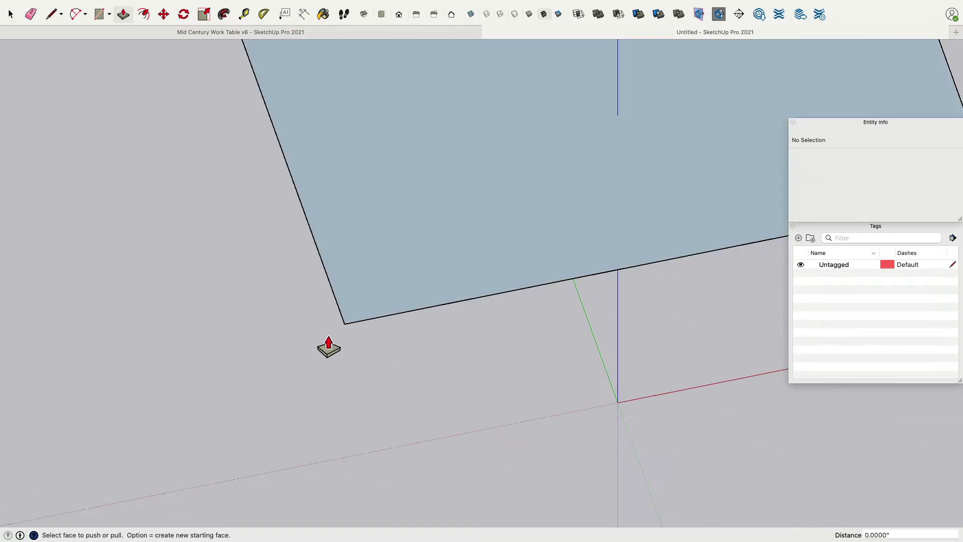
Fillet the rectangle's bottom-left corner with an arc and select it to check its 9.5930-inch radius.
{"action": "scroll", "coordinate": [329, 341], "scroll_direction": "down", "scroll_amount": 5}
{"action": "middle_click_drag", "start_coordinate": [329, 339], "coordinate": [404, 370]}
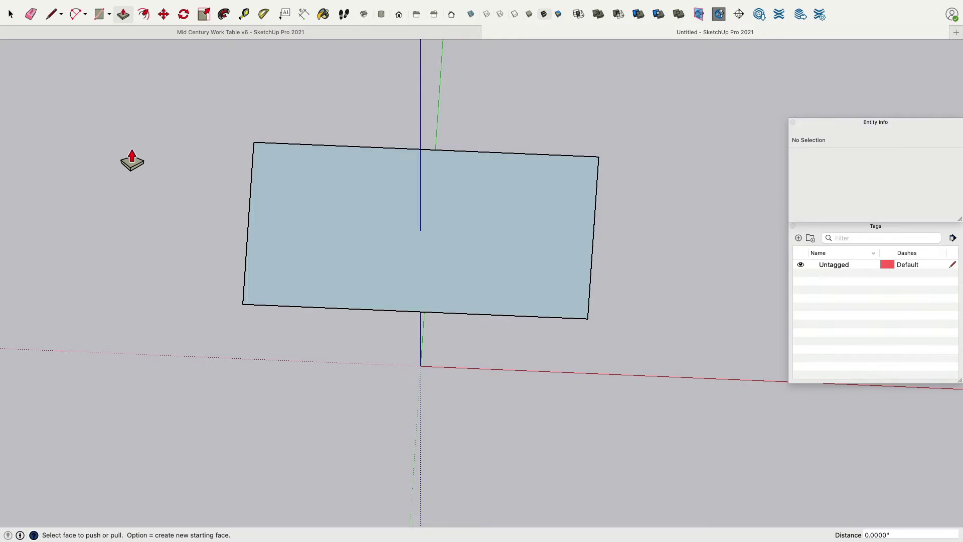
{"action": "left_click", "coordinate": [74, 15]}
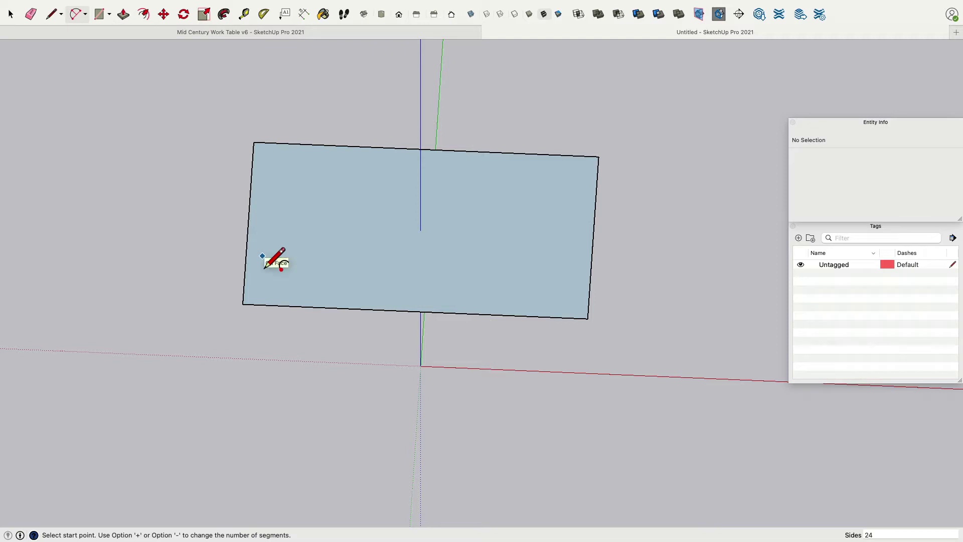
{"action": "left_click", "coordinate": [246, 248]}
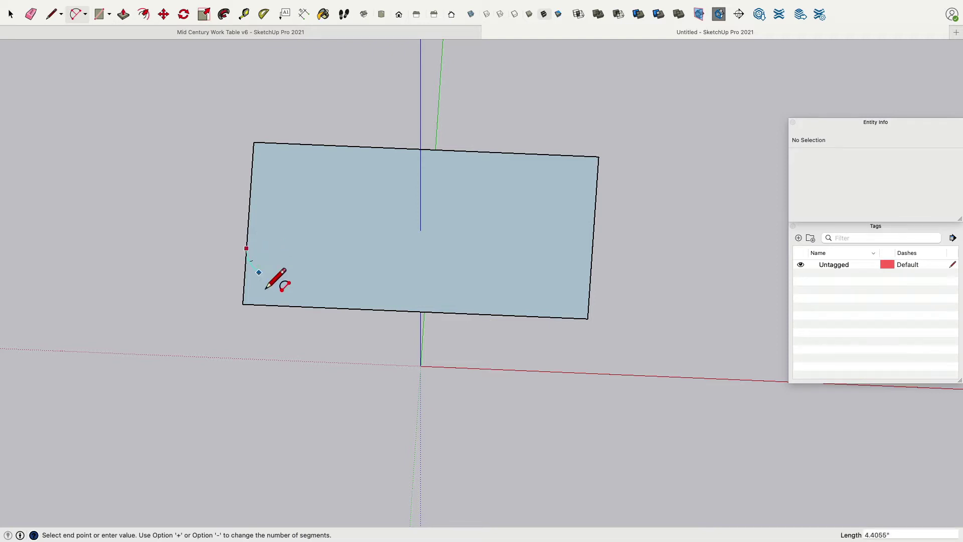
{"action": "left_click", "coordinate": [313, 307]}
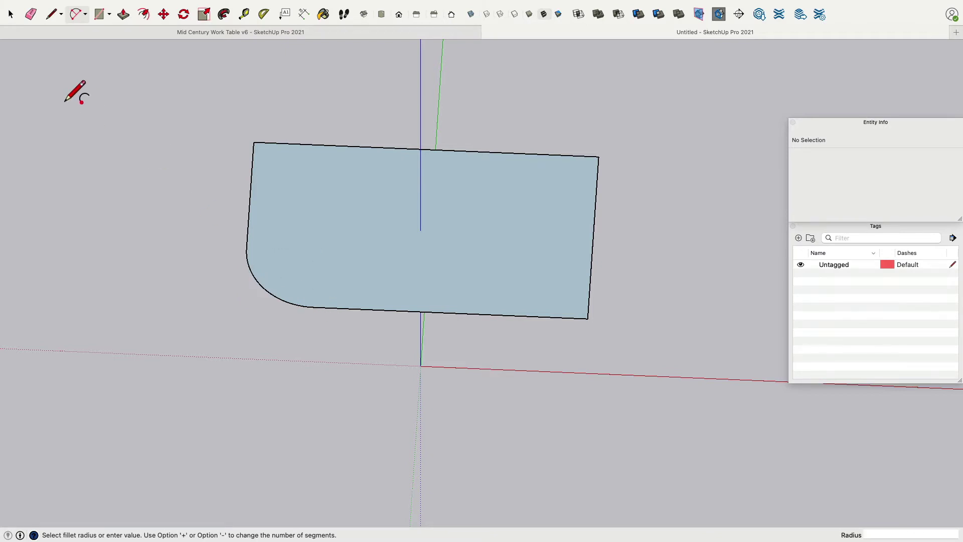
{"action": "left_click", "coordinate": [11, 14]}
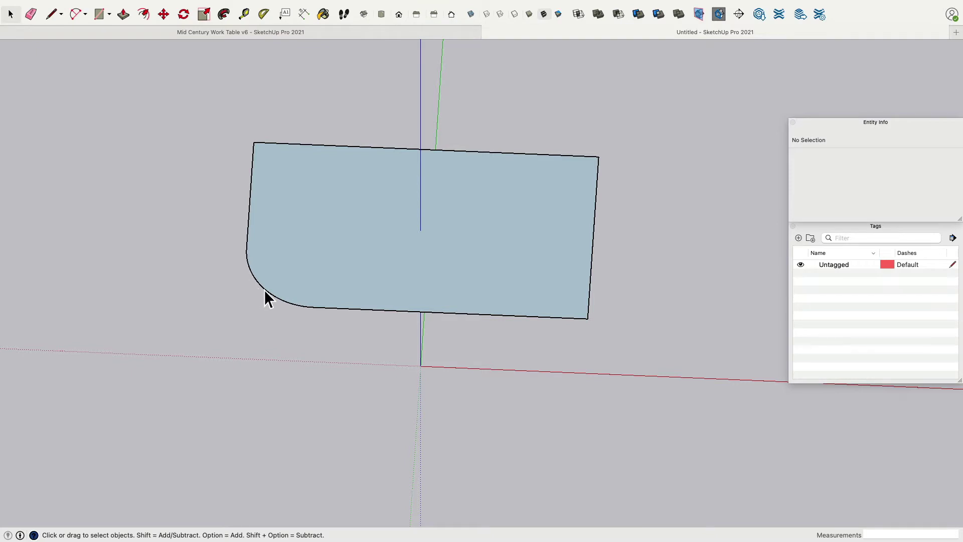
{"action": "left_click", "coordinate": [265, 292]}
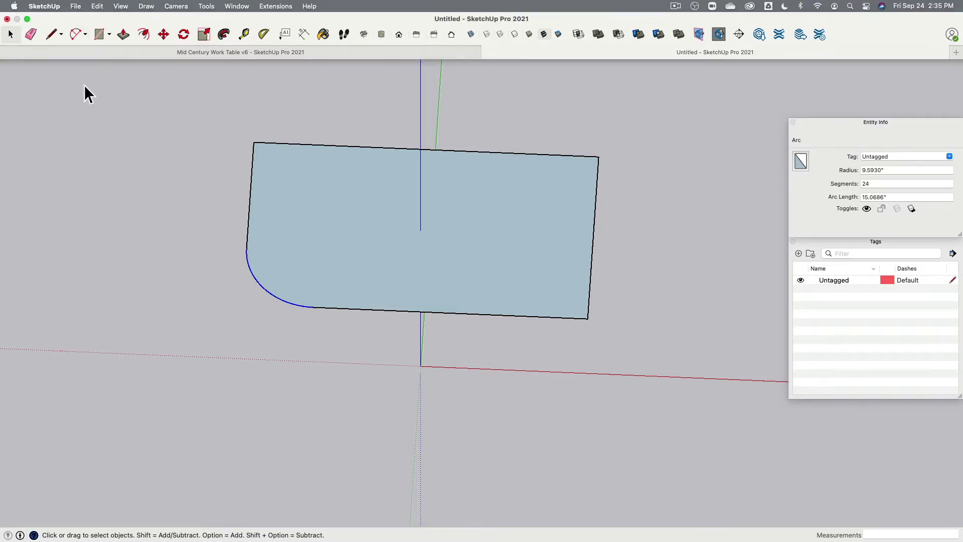
{"action": "left_click", "coordinate": [74, 15]}
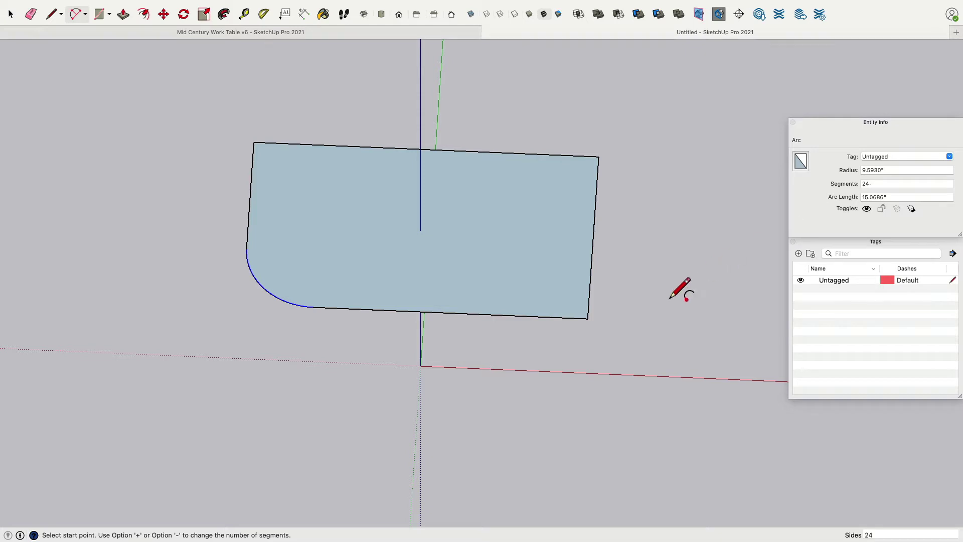
{"action": "left_click", "coordinate": [592, 257]}
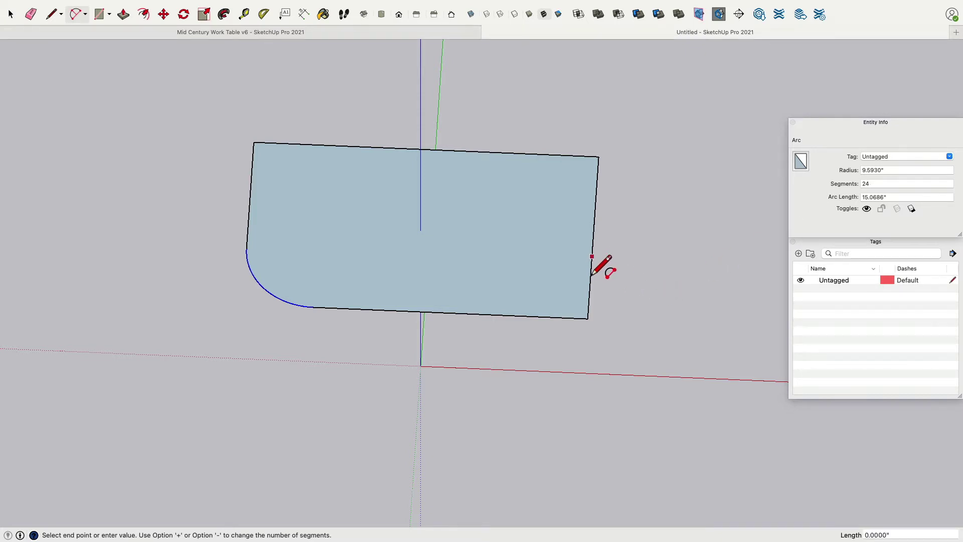
{"action": "left_click", "coordinate": [511, 329]}
{"action": "left_click", "coordinate": [10, 15]}
{"action": "left_click", "coordinate": [579, 295]}
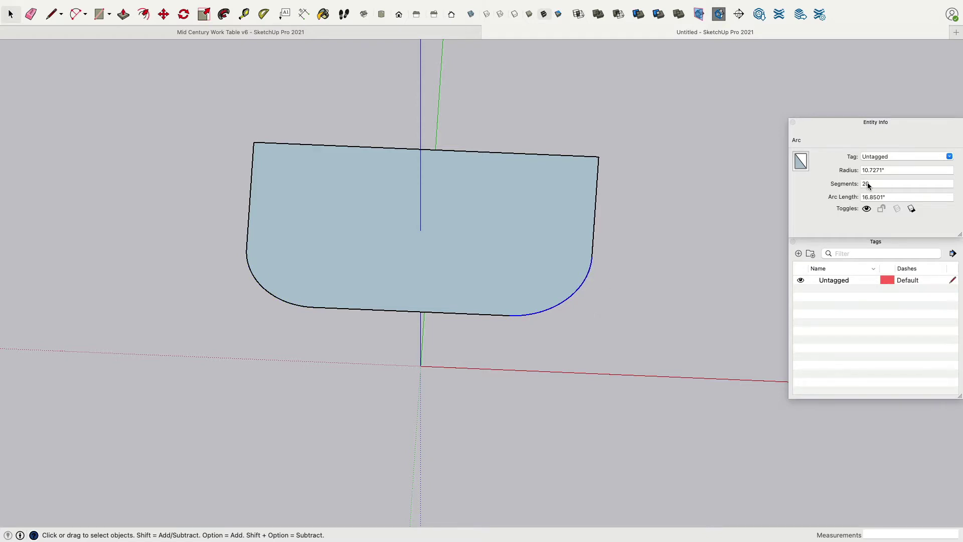
{"action": "left_click", "coordinate": [75, 14]}
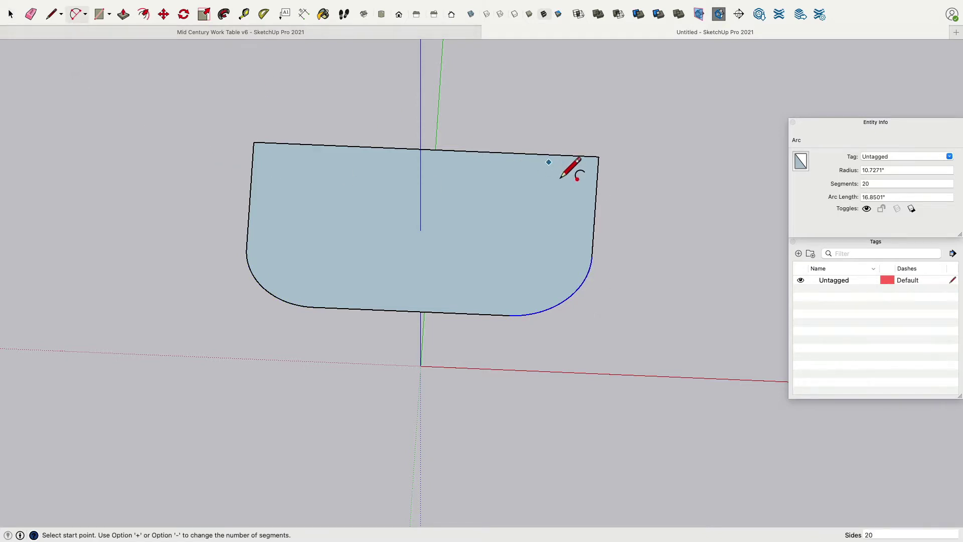
{"action": "left_click", "coordinate": [595, 191]}
{"action": "left_click", "coordinate": [552, 154]}
{"action": "left_click", "coordinate": [552, 166]}
{"action": "key", "text": "space"}
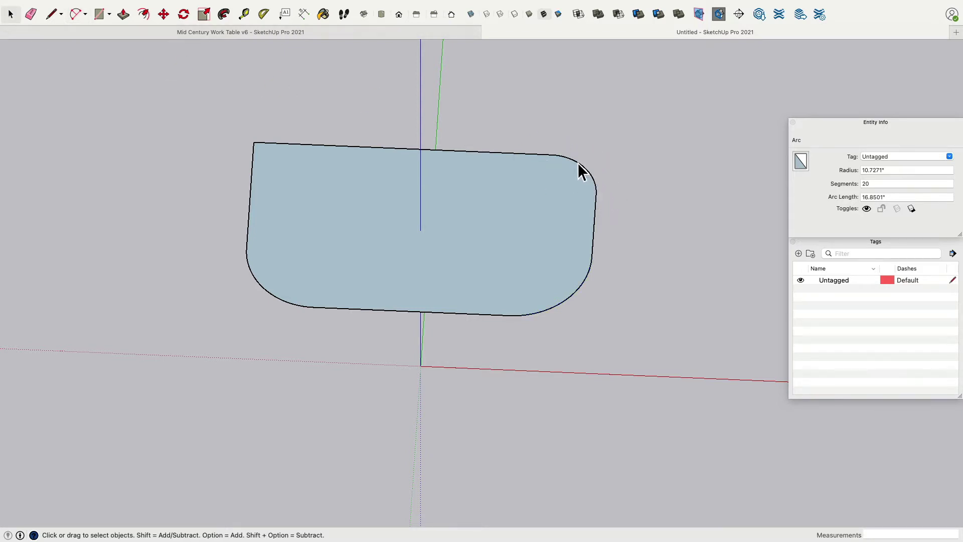
{"action": "left_click", "coordinate": [576, 163]}
Delete the trial top-right arc and draw fillet arcs on the bottom-right, top-right and top-left corners.
{"action": "key", "text": "Delete"}
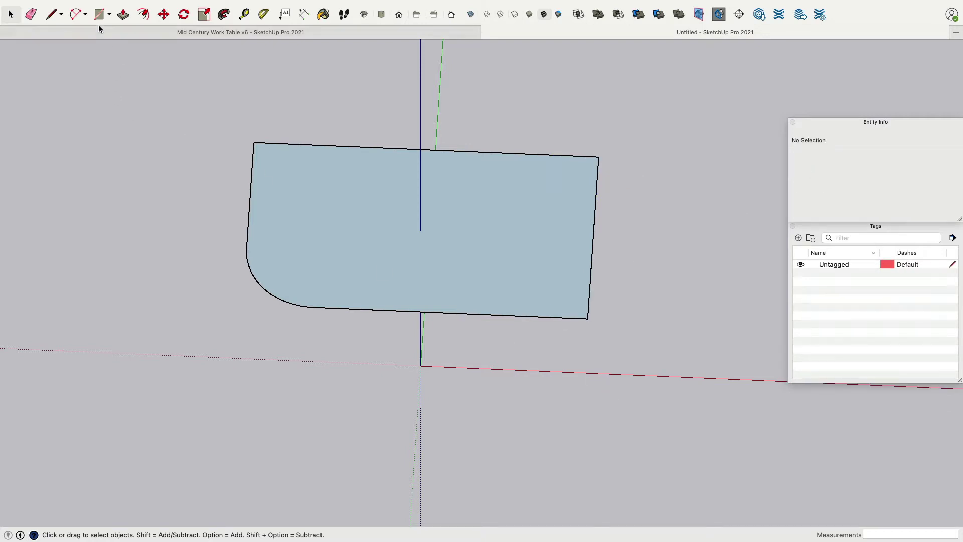
{"action": "left_click", "coordinate": [84, 20]}
{"action": "left_click", "coordinate": [516, 316]}
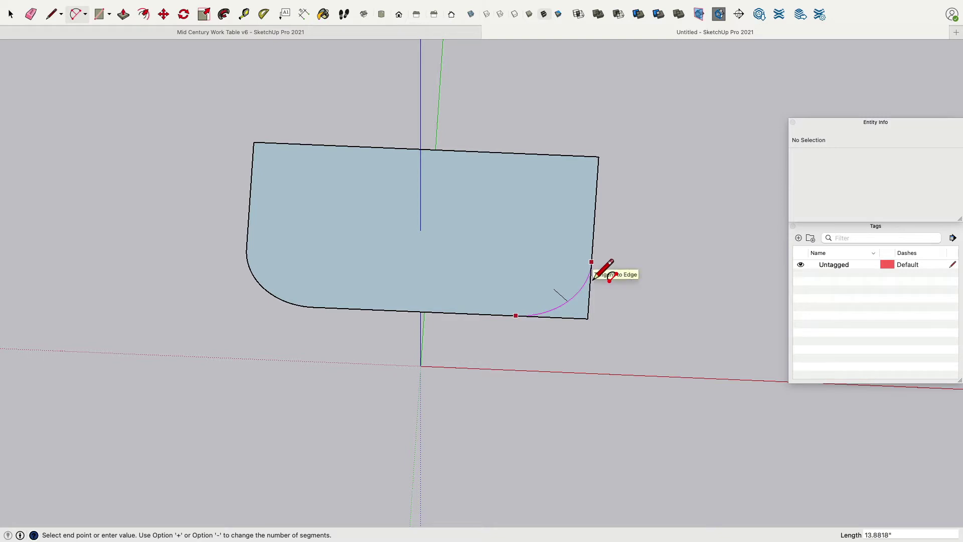
{"action": "left_click", "coordinate": [591, 261]}
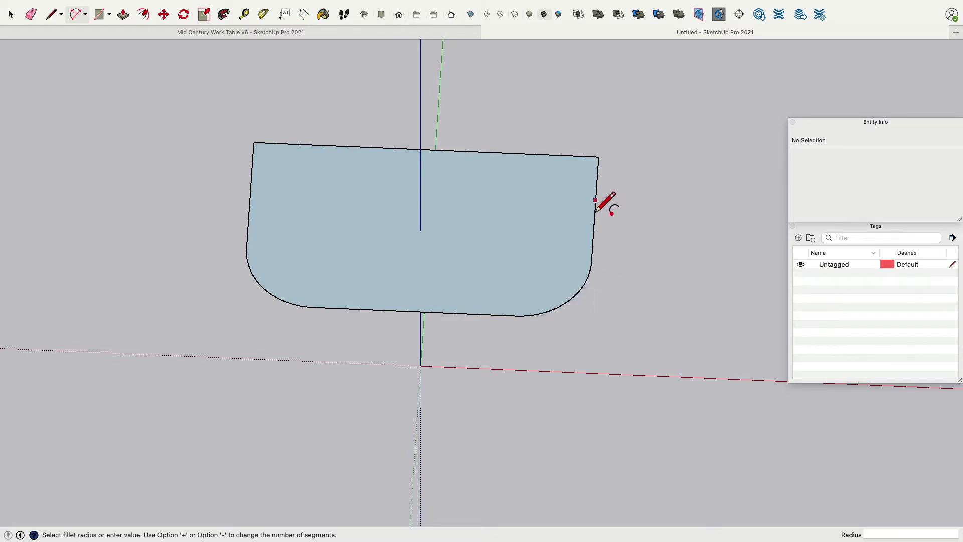
{"action": "left_click", "coordinate": [595, 201]}
{"action": "left_click", "coordinate": [560, 154]}
{"action": "left_click", "coordinate": [522, 155]}
{"action": "left_click", "coordinate": [291, 145]}
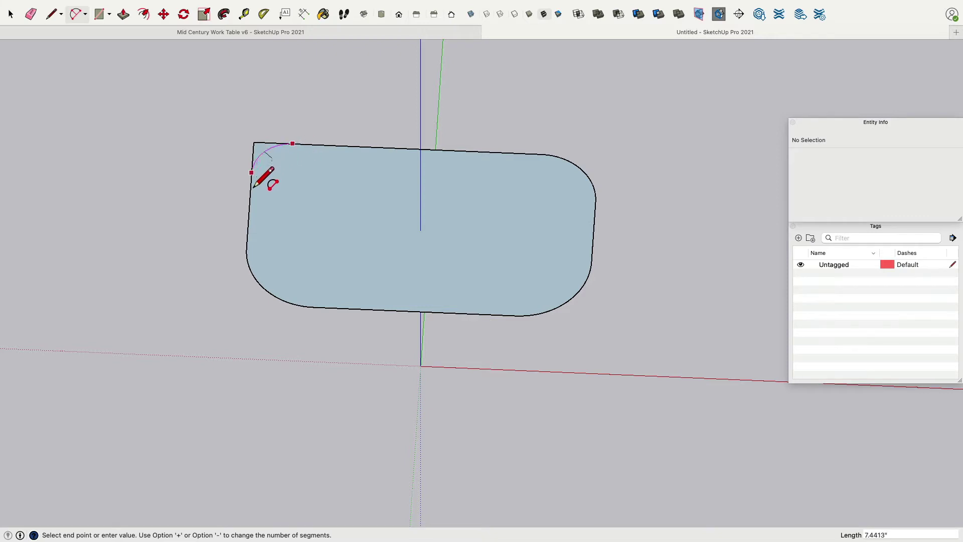
{"action": "left_click", "coordinate": [299, 144]}
Set the top-left and top-right fillet arcs to a 1.5 radius in Entity Info.
{"action": "key", "text": "space"}
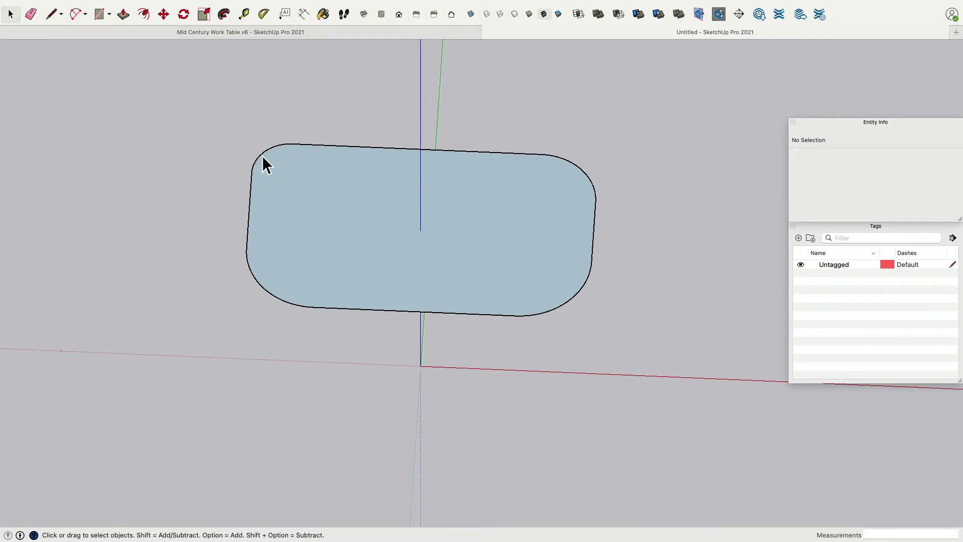
{"action": "left_click", "coordinate": [261, 157]}
{"action": "left_click", "coordinate": [896, 170]}
{"action": "type", "text": "1.5"}
{"action": "key", "text": "Return"}
{"action": "left_click", "coordinate": [583, 169]}
{"action": "left_click", "coordinate": [882, 170]}
{"action": "type", "text": "1.5"}
{"action": "key", "text": "Return"}
Set the bottom-right and bottom-left fillet arcs to a 1.5 radius in Entity Info.
{"action": "left_click", "coordinate": [557, 316]}
{"action": "left_click", "coordinate": [894, 171]}
{"action": "triple_click", "coordinate": [894, 170]}
{"action": "type", "text": "1.5"}
{"action": "key", "text": "Return"}
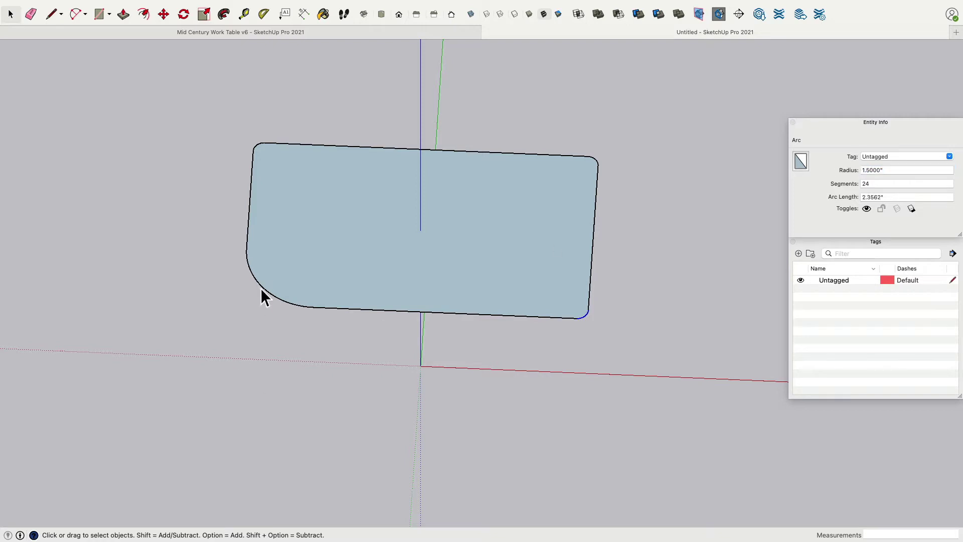
{"action": "left_click", "coordinate": [266, 293]}
{"action": "left_click", "coordinate": [891, 170]}
{"action": "triple_click", "coordinate": [890, 169]}
{"action": "type", "text": "1.5"}
{"action": "key", "text": "Return"}
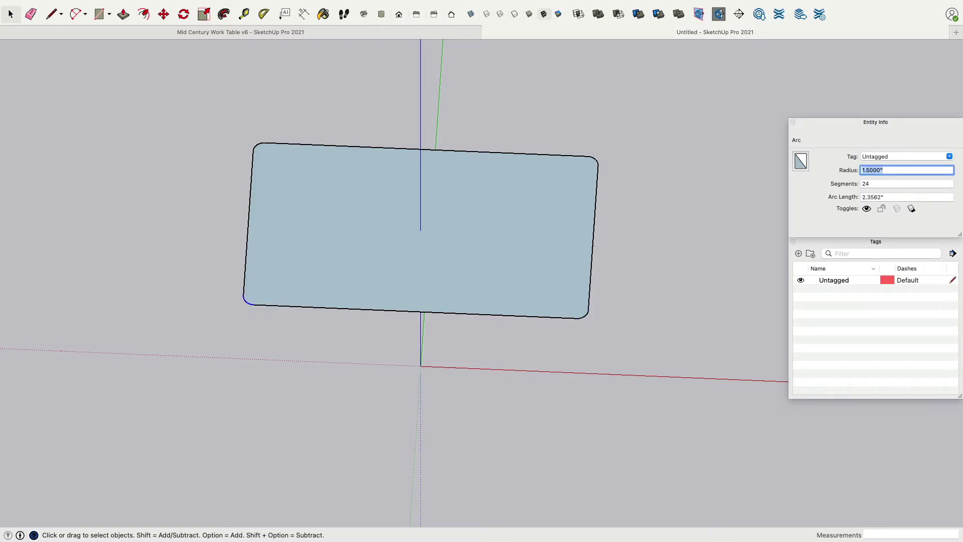
Push/Pull the rounded-corner face up by .75 inches into a thin tabletop slab.
{"action": "left_click", "coordinate": [123, 14]}
{"action": "middle_click_drag", "start_coordinate": [215, 329], "coordinate": [184, 148]}
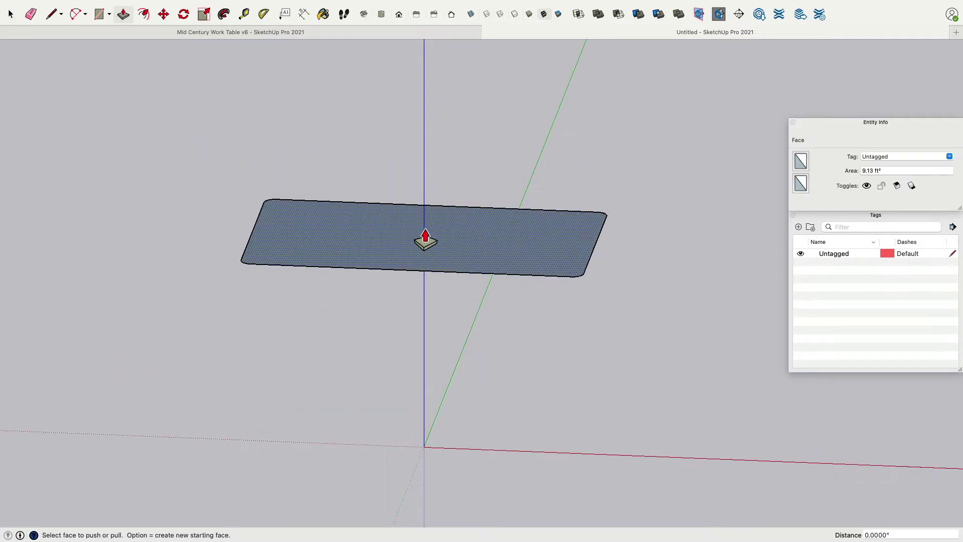
{"action": "left_click_drag", "start_coordinate": [401, 238], "coordinate": [388, 339]}
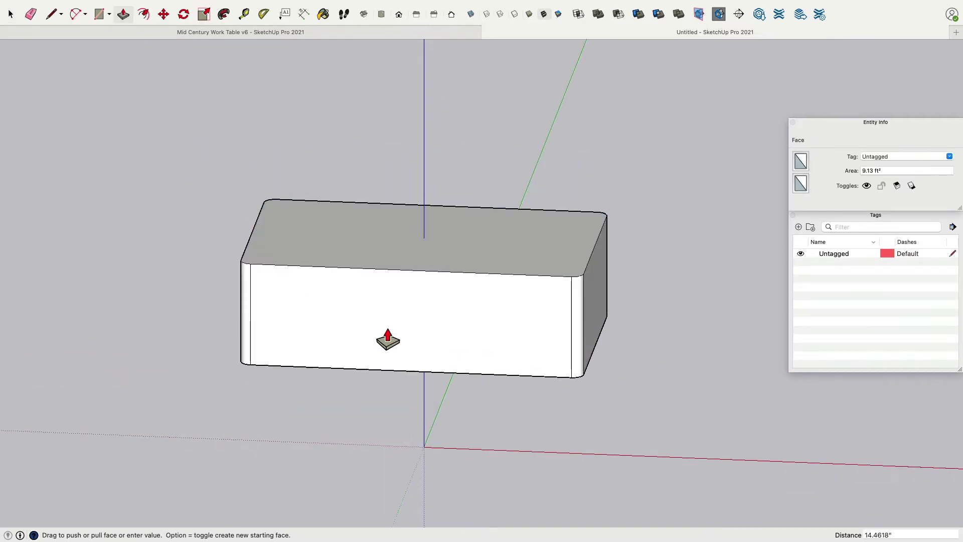
{"action": "type", "text": ".75"}
{"action": "key", "text": "Return"}
{"action": "middle_click_drag", "start_coordinate": [408, 428], "coordinate": [385, 444]}
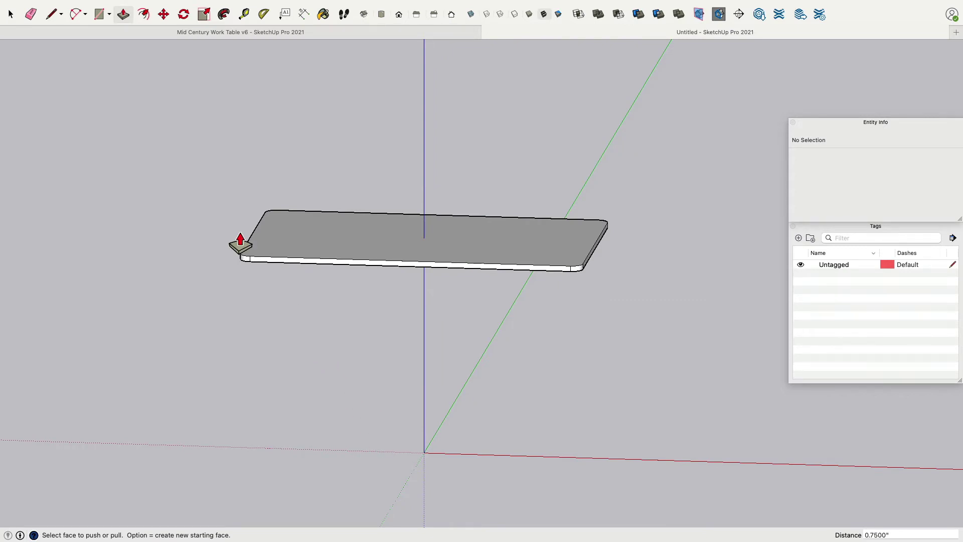
{"action": "left_click", "coordinate": [10, 13]}
{"action": "middle_click_drag", "start_coordinate": [374, 221], "coordinate": [349, 375]}
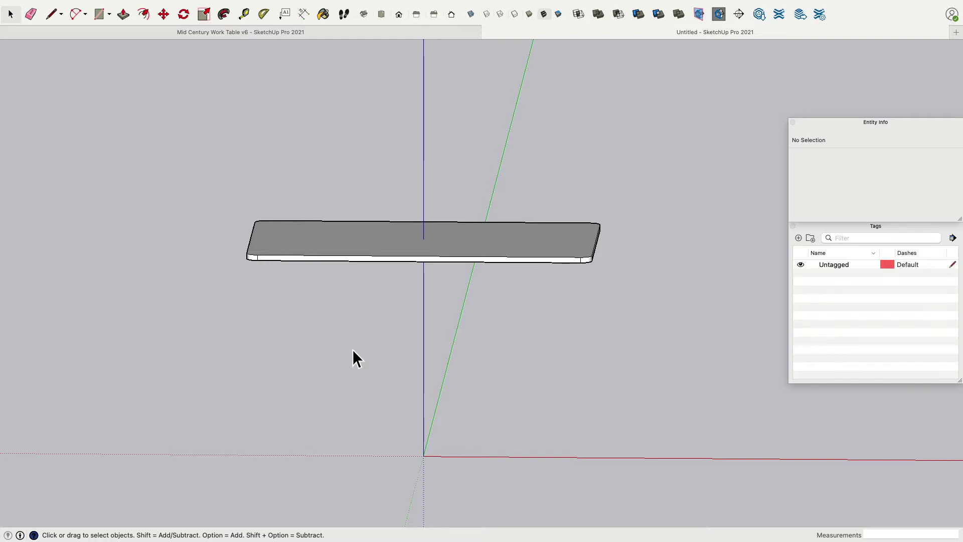
{"action": "middle_click_drag", "start_coordinate": [353, 354], "coordinate": [350, 396]}
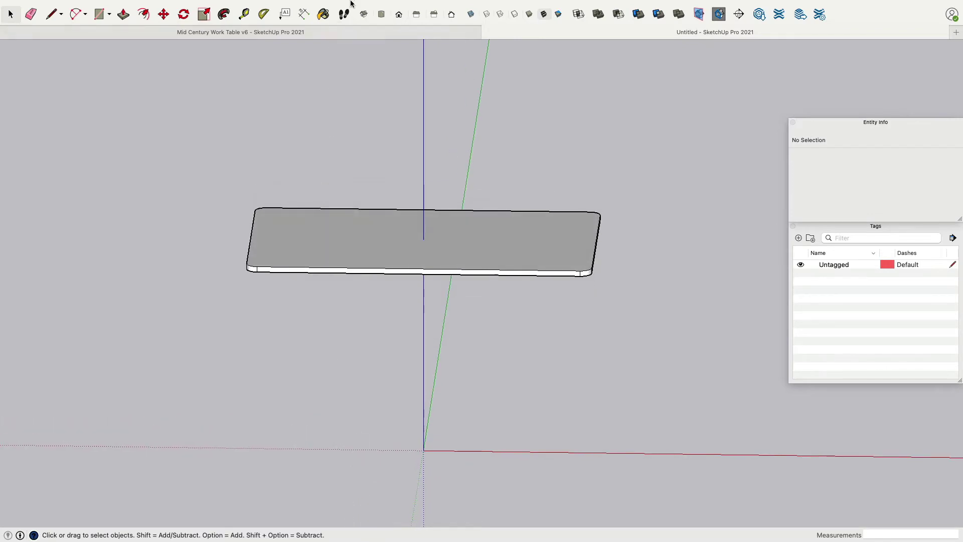
{"action": "left_click", "coordinate": [348, 32]}
{"action": "left_click", "coordinate": [304, 338]}
{"action": "middle_click_drag", "start_coordinate": [304, 339], "coordinate": [458, 187]}
{"action": "scroll", "coordinate": [212, 189], "scroll_direction": "down", "scroll_amount": 3}
{"action": "scroll", "coordinate": [243, 182], "scroll_direction": "up", "scroll_amount": 10}
{"action": "middle_click_drag", "start_coordinate": [247, 185], "coordinate": [258, 189]}
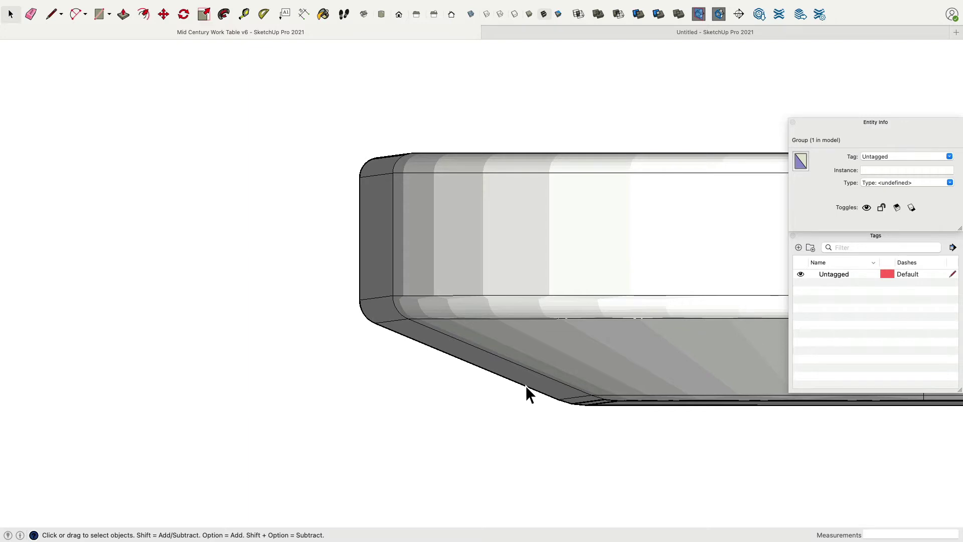
{"action": "middle_click_drag", "start_coordinate": [499, 387], "coordinate": [492, 365]}
{"action": "scroll", "coordinate": [493, 365], "scroll_direction": "down", "scroll_amount": 4}
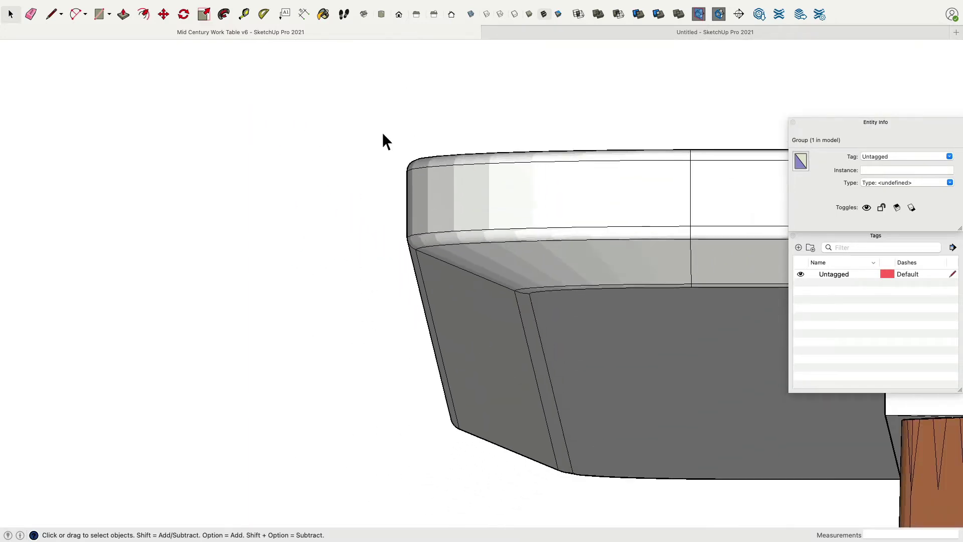
{"action": "left_click", "coordinate": [522, 31]}
{"action": "middle_click_drag", "start_coordinate": [485, 260], "coordinate": [512, 270]}
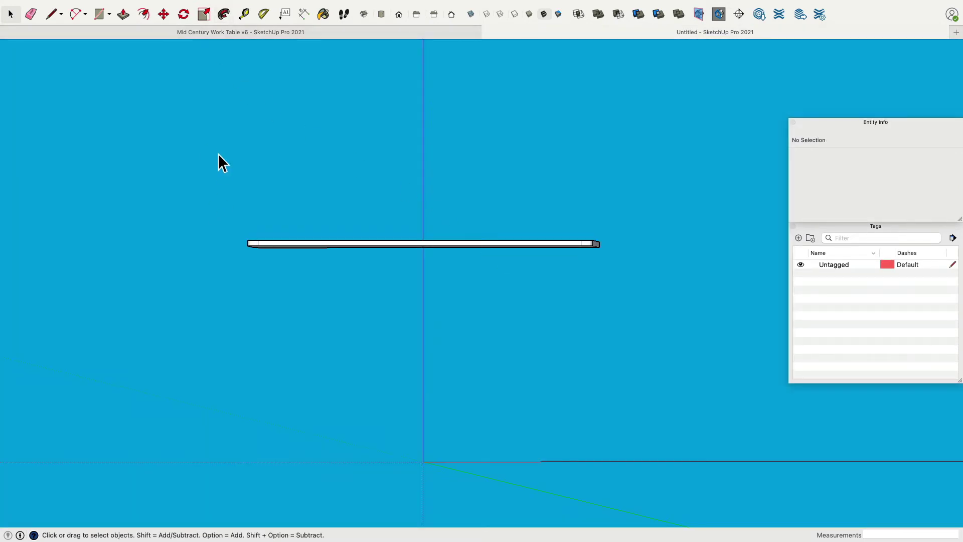
{"action": "middle_click_drag", "start_coordinate": [221, 170], "coordinate": [237, 277]}
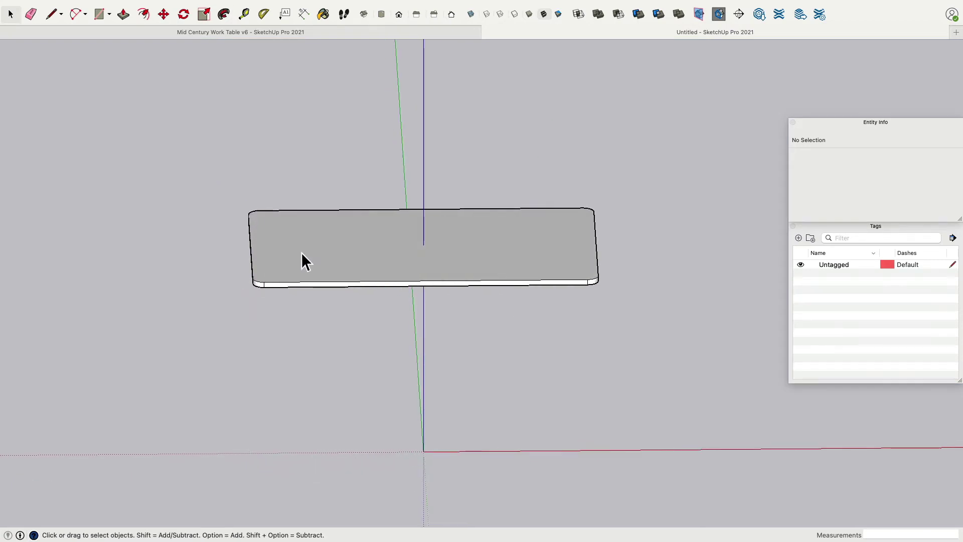
{"action": "scroll", "coordinate": [288, 261], "scroll_direction": "up", "scroll_amount": 6}
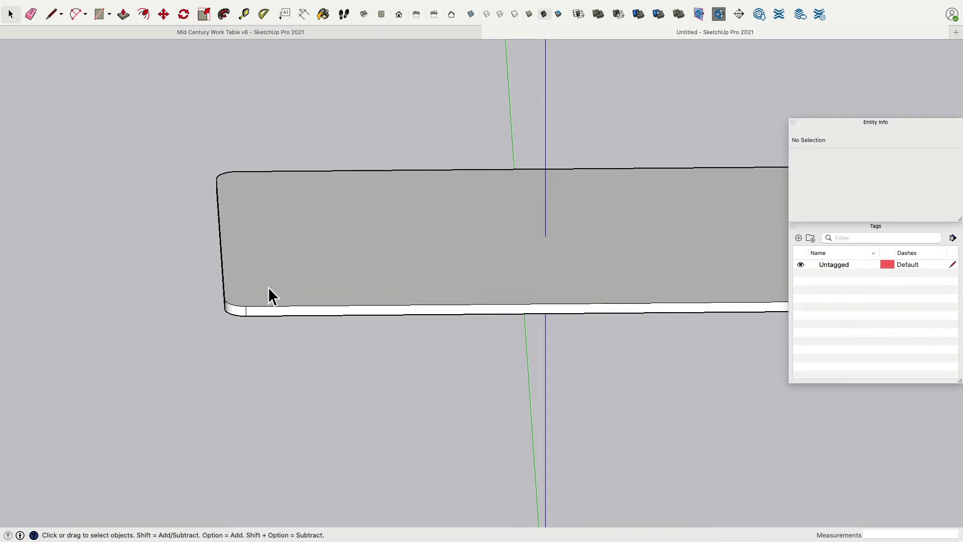
{"action": "middle_click_drag", "start_coordinate": [269, 288], "coordinate": [326, 251]}
Turn the tabletop slab into a group and view it from above.
{"action": "triple_click", "coordinate": [324, 249]}
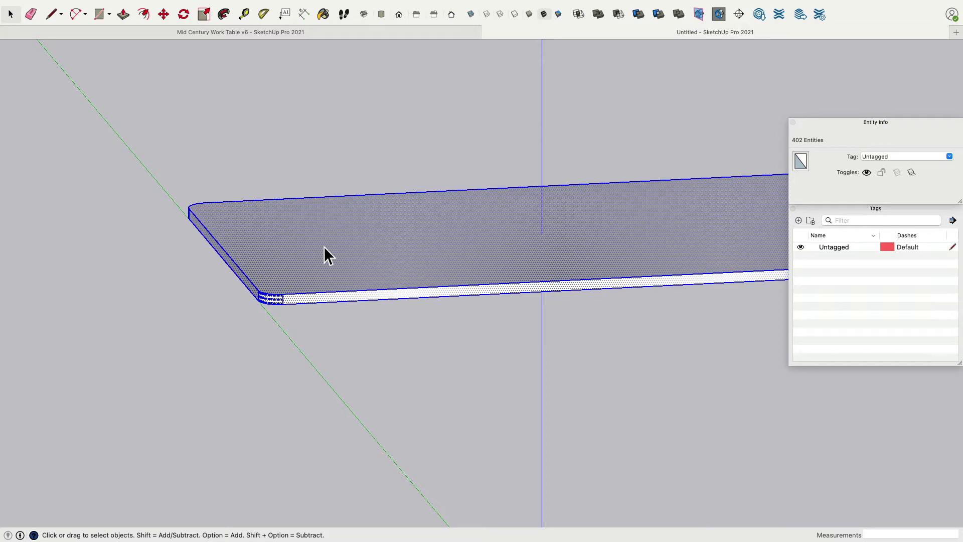
{"action": "right_click", "coordinate": [323, 242]}
{"action": "left_click", "coordinate": [376, 332]}
{"action": "left_click", "coordinate": [338, 140]}
{"action": "middle_click_drag", "start_coordinate": [338, 140], "coordinate": [424, 238]}
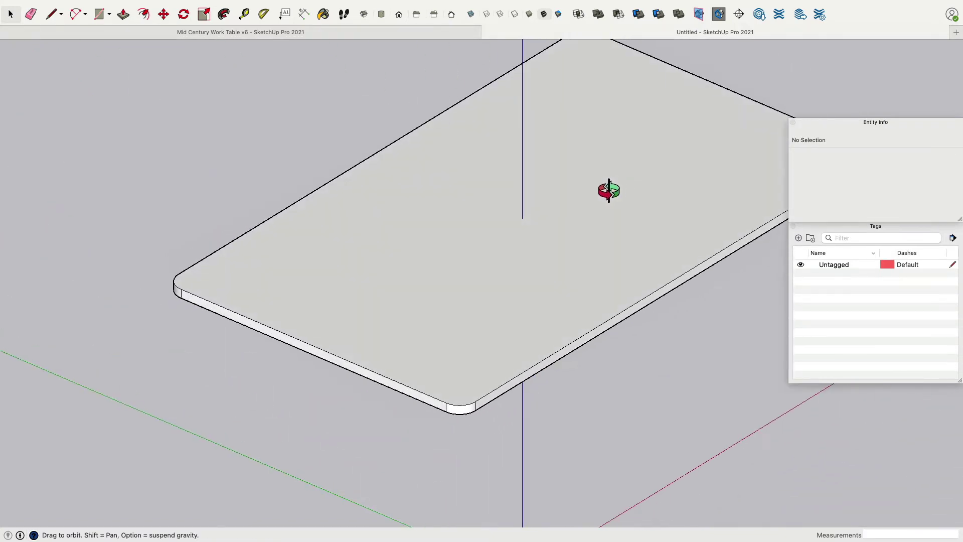
{"action": "middle_click_drag", "start_coordinate": [595, 193], "coordinate": [363, 317]}
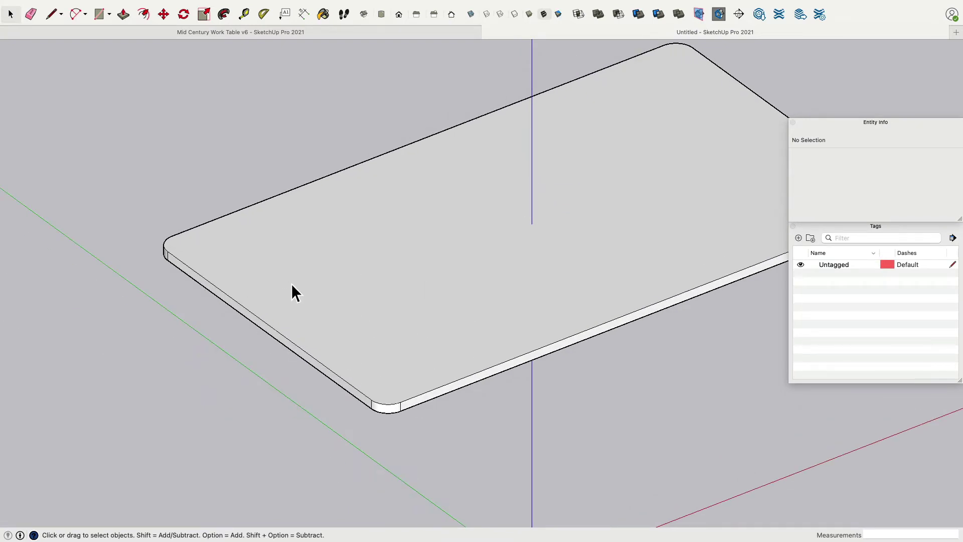
Trace lines along the slab's left, front, right and back top edges.
{"action": "left_click", "coordinate": [52, 15]}
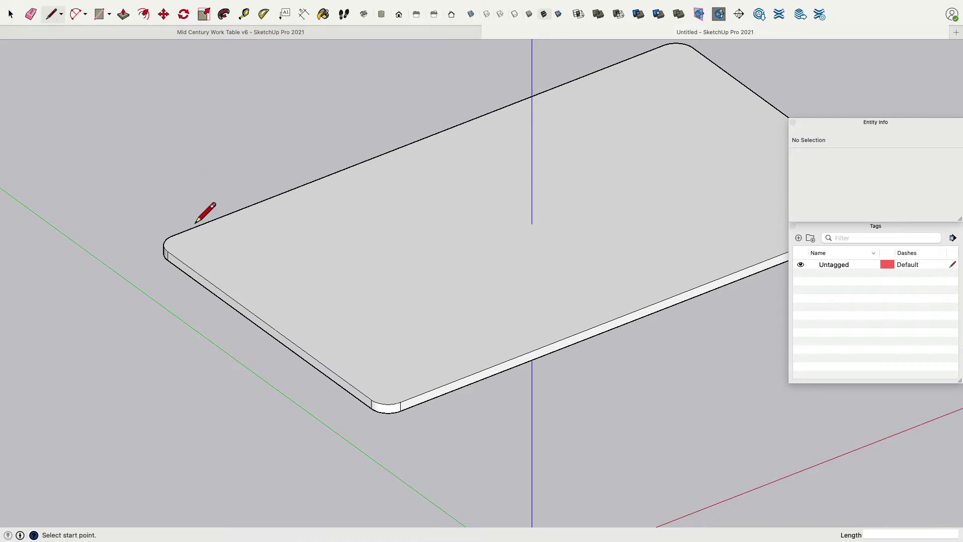
{"action": "left_click", "coordinate": [371, 400]}
{"action": "key", "text": "o"}
{"action": "mouse_move", "coordinate": [450, 416]}
{"action": "middle_mouse_down"}
{"action": "mouse_move", "coordinate": [420, 424]}
{"action": "mouse_move", "coordinate": [232, 385]}
{"action": "middle_mouse_up"}
{"action": "left_click", "coordinate": [227, 375]}
{"action": "scroll", "coordinate": [227, 375], "scroll_direction": "down", "scroll_amount": 3}
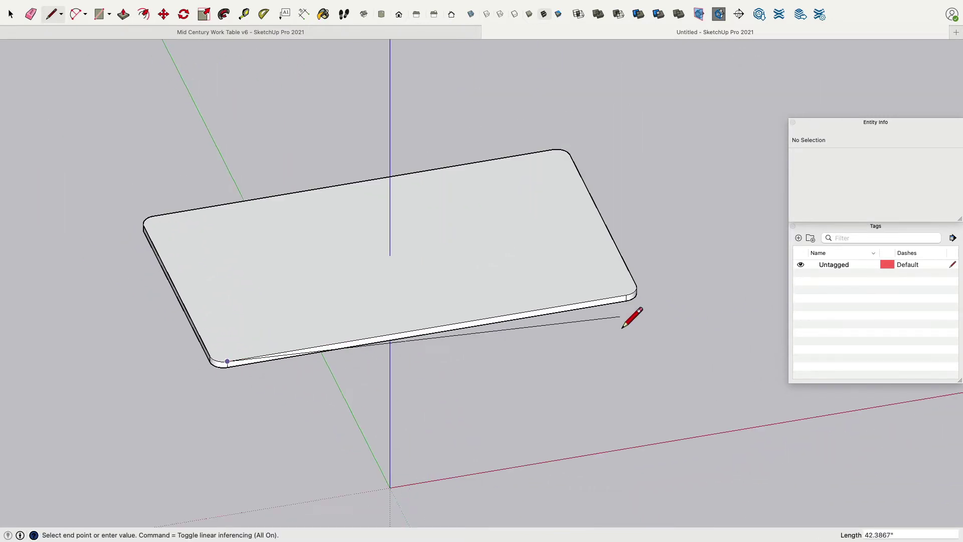
{"action": "left_click", "coordinate": [631, 299]}
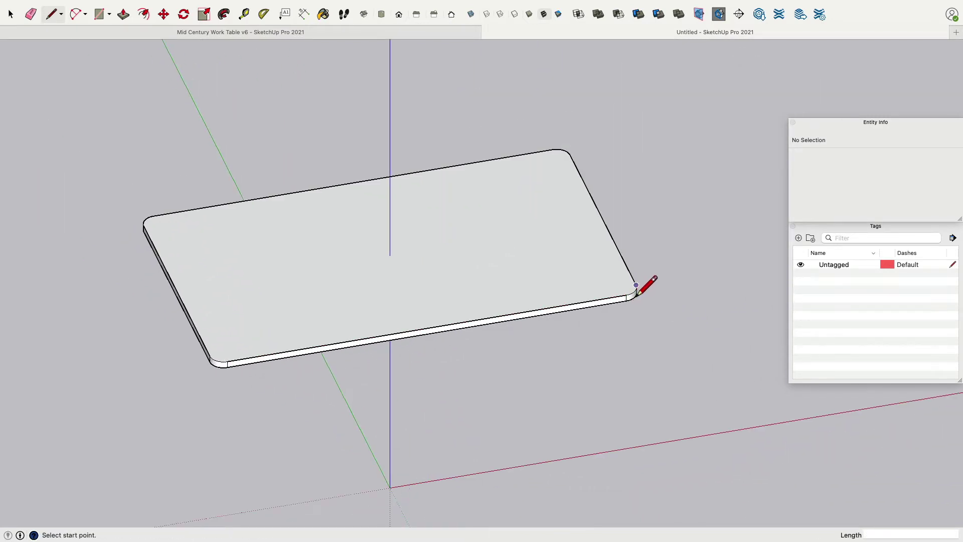
{"action": "left_click", "coordinate": [636, 284]}
{"action": "left_click", "coordinate": [569, 153]}
{"action": "left_click", "coordinate": [552, 150]}
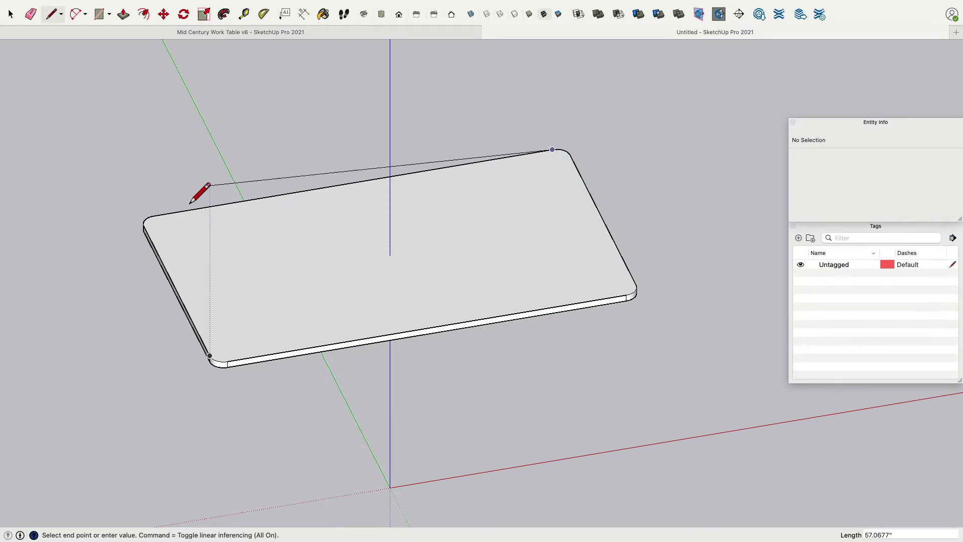
{"action": "left_click", "coordinate": [164, 227]}
Round the front-left and front-right corners with 1.5-inch fillet arcs.
{"action": "left_click", "coordinate": [75, 14]}
{"action": "scroll", "coordinate": [223, 369], "scroll_direction": "up", "scroll_amount": 10}
{"action": "left_click", "coordinate": [199, 329]}
{"action": "left_click", "coordinate": [275, 354]}
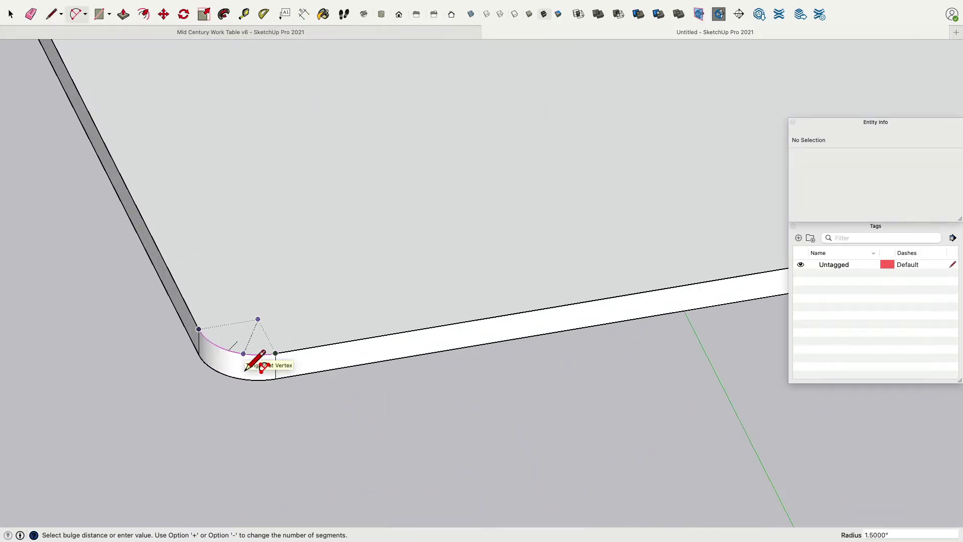
{"action": "left_click", "coordinate": [245, 369]}
{"action": "scroll", "coordinate": [359, 359], "scroll_direction": "down", "scroll_amount": 10}
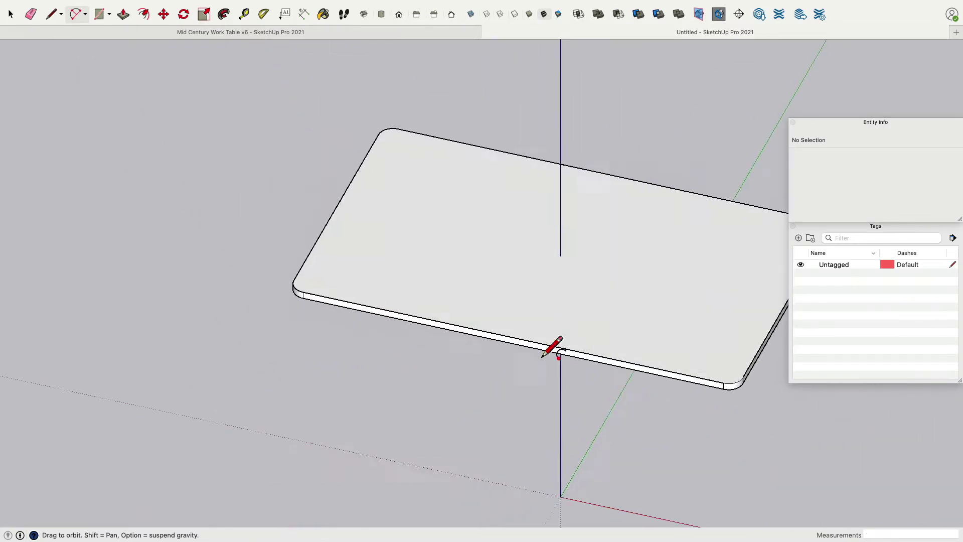
{"action": "scroll", "coordinate": [506, 353], "scroll_direction": "up", "scroll_amount": 10}
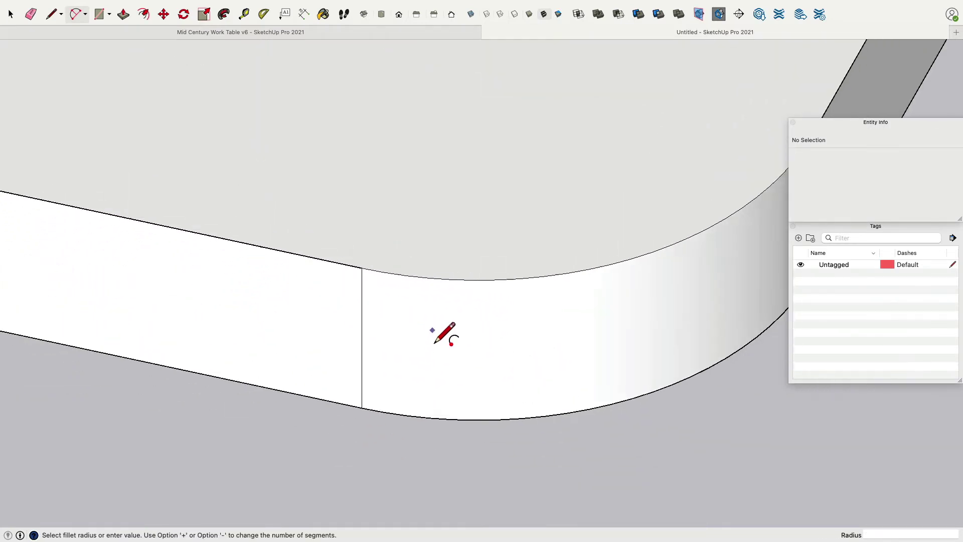
{"action": "middle_click_drag", "start_coordinate": [400, 287], "coordinate": [386, 287]}
{"action": "left_click", "coordinate": [380, 280]}
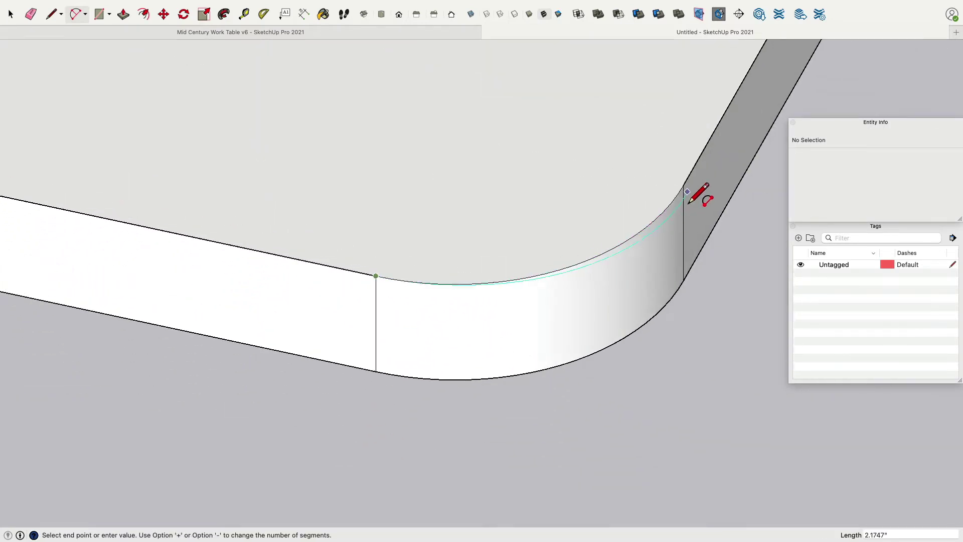
{"action": "left_click", "coordinate": [684, 186]}
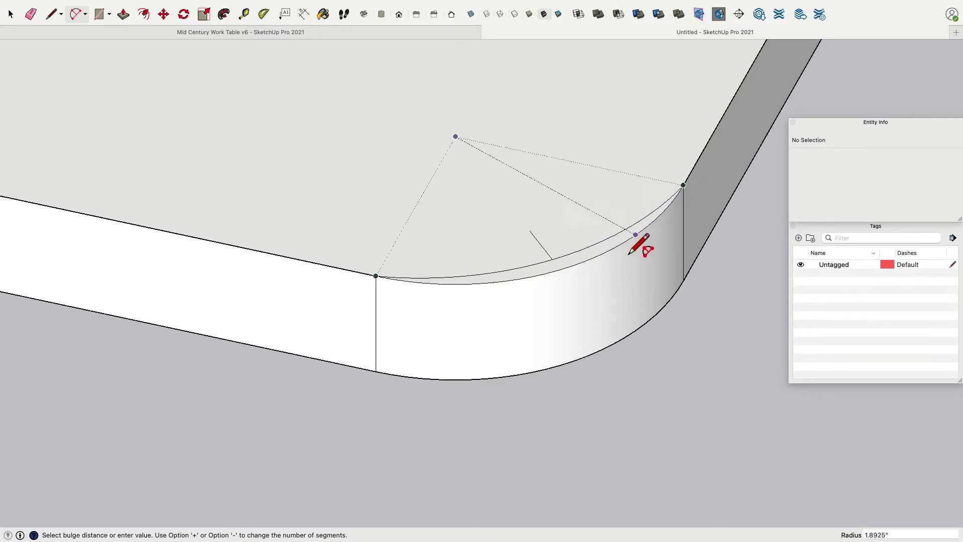
{"action": "left_click", "coordinate": [588, 275]}
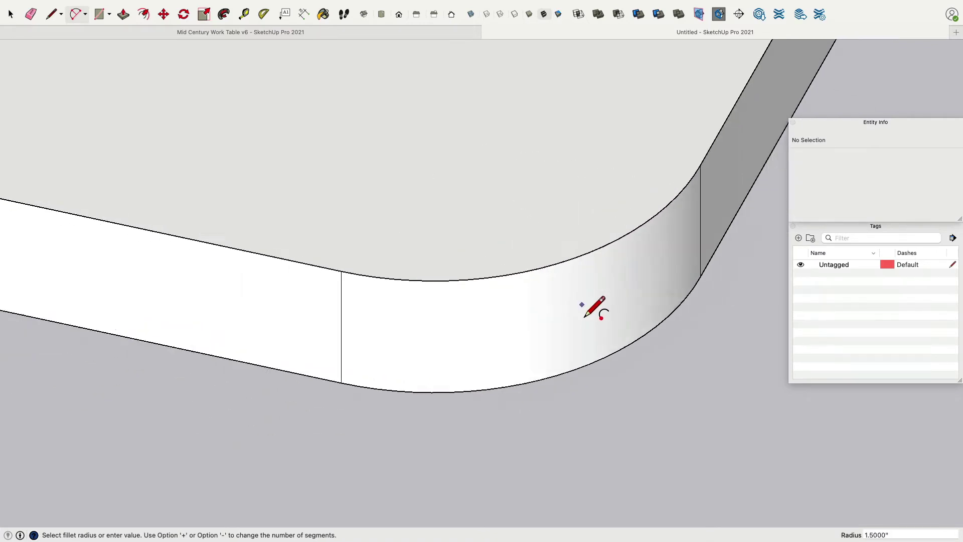
{"action": "scroll", "coordinate": [582, 305], "scroll_direction": "down", "scroll_amount": 5}
Add 1.5-inch fillet arcs to the two remaining tabletop corners.
{"action": "mouse_move", "coordinate": [585, 304]}
{"action": "middle_mouse_down"}
{"action": "mouse_move", "coordinate": [441, 280]}
{"action": "mouse_move", "coordinate": [639, 272]}
{"action": "mouse_move", "coordinate": [598, 304]}
{"action": "middle_mouse_up"}
{"action": "scroll", "coordinate": [598, 304], "scroll_direction": "down", "scroll_amount": 5}
{"action": "scroll", "coordinate": [608, 441], "scroll_direction": "up", "scroll_amount": 5}
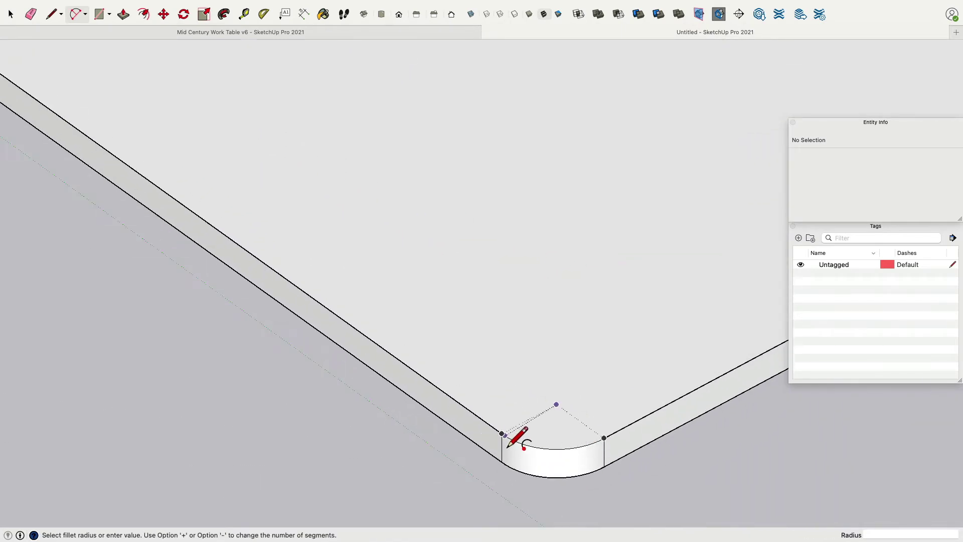
{"action": "left_click", "coordinate": [502, 435]}
{"action": "left_click", "coordinate": [604, 439]}
{"action": "left_click", "coordinate": [572, 448]}
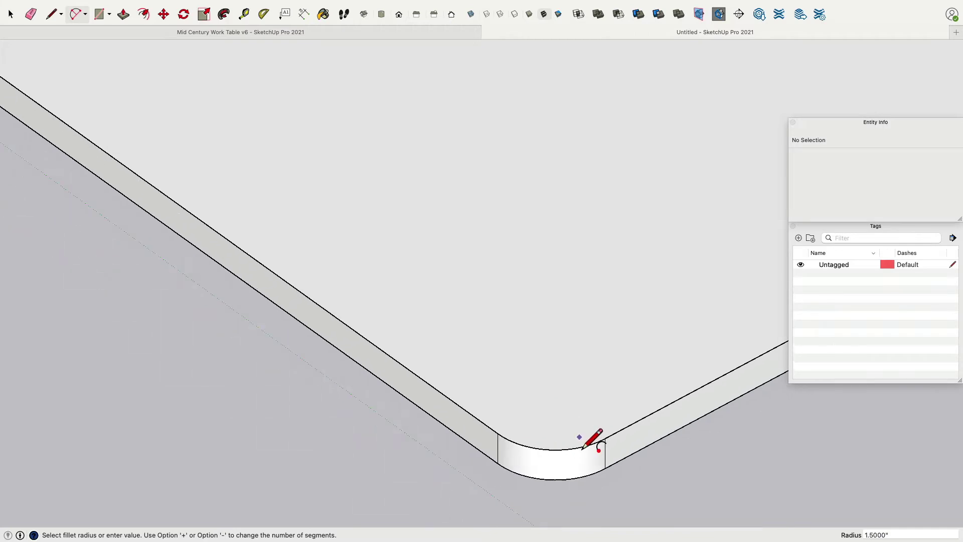
{"action": "scroll", "coordinate": [597, 441], "scroll_direction": "down", "scroll_amount": 5}
{"action": "middle_click_drag", "start_coordinate": [608, 430], "coordinate": [506, 371]}
{"action": "scroll", "coordinate": [495, 379], "scroll_direction": "up", "scroll_amount": 3}
{"action": "left_click", "coordinate": [345, 340]}
{"action": "left_click", "coordinate": [420, 310]}
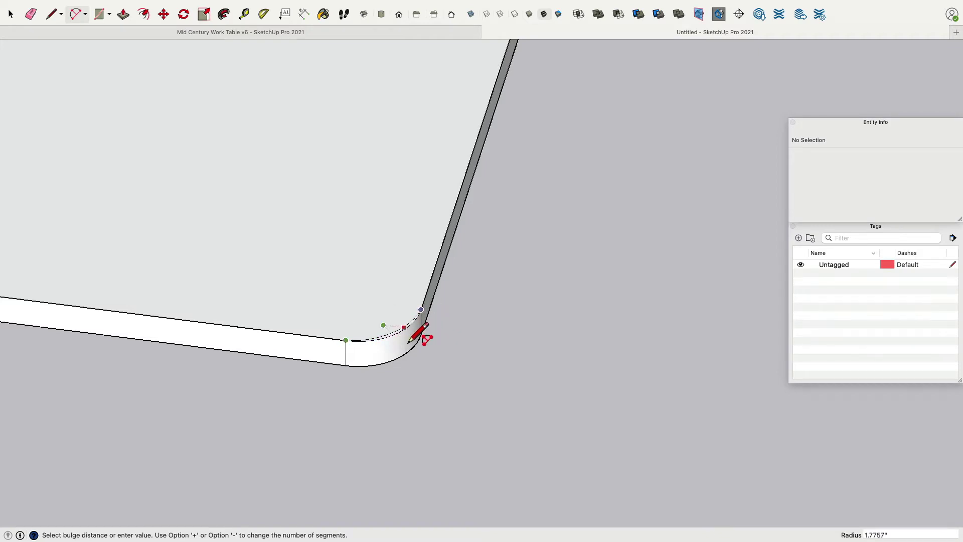
{"action": "left_click", "coordinate": [407, 339]}
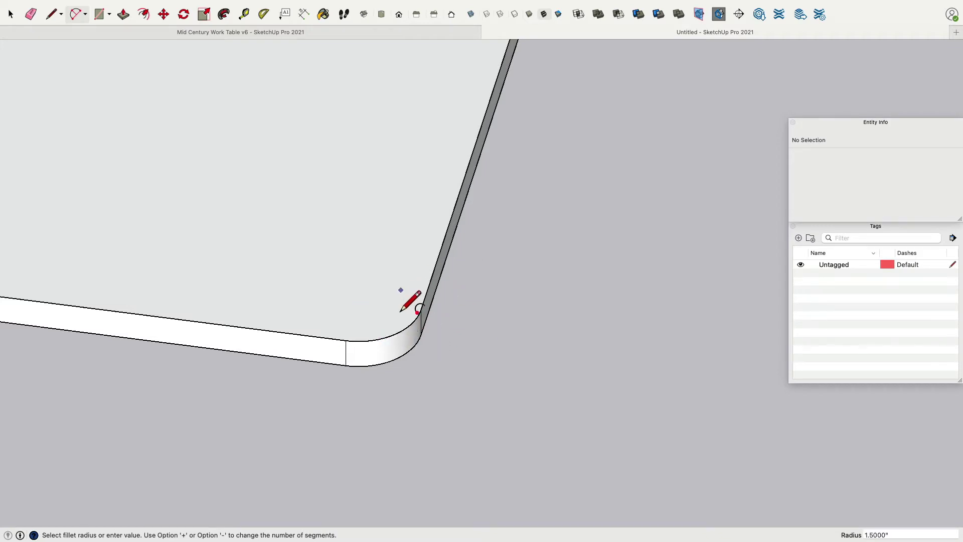
{"action": "scroll", "coordinate": [405, 301], "scroll_direction": "down", "scroll_amount": 10}
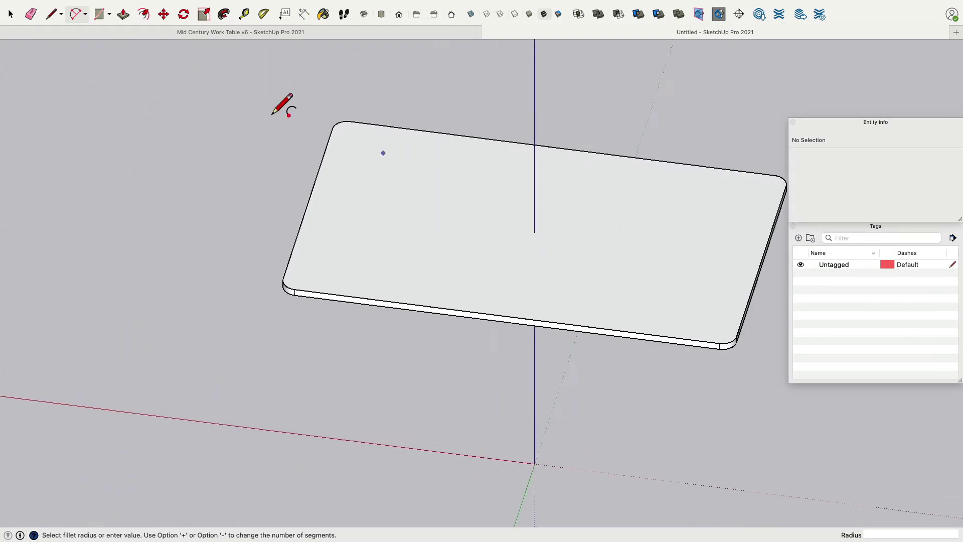
Add a new tag named Temp.
{"action": "key", "text": "space"}
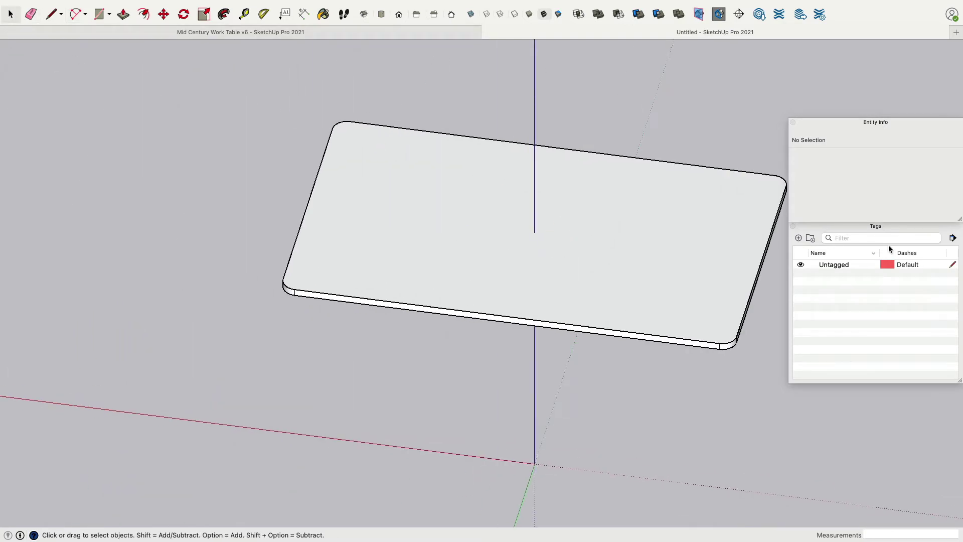
{"action": "left_click", "coordinate": [798, 237]}
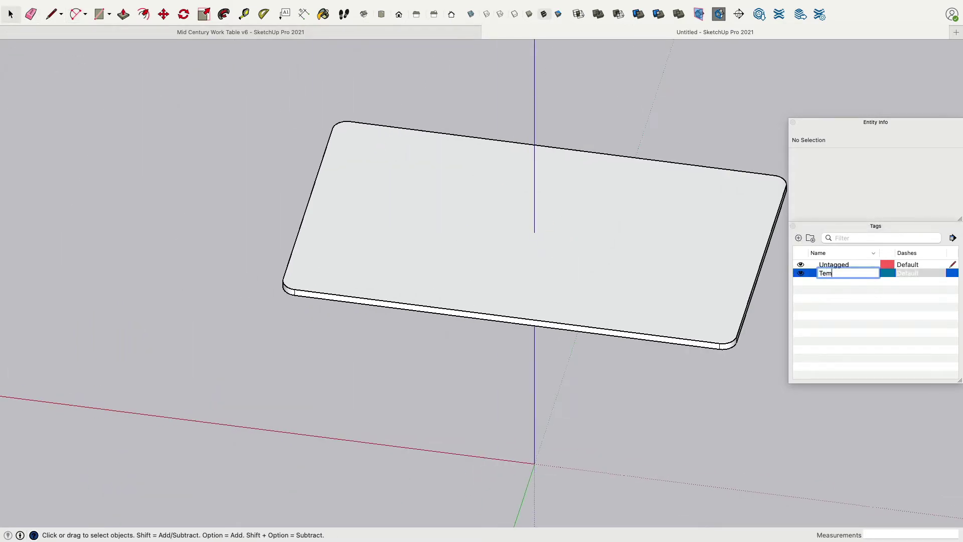
{"action": "key", "text": "Return"}
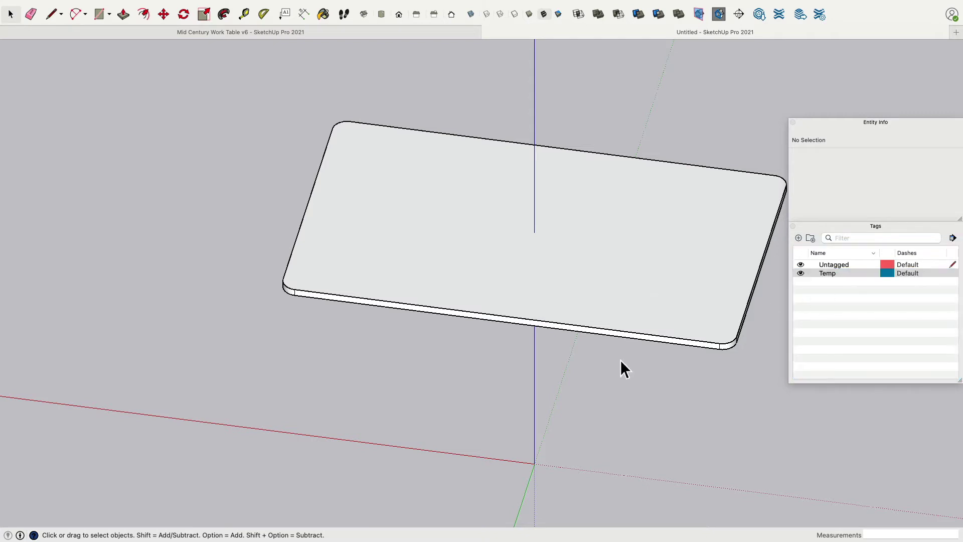
Put the tabletop group on the Temp tag, hide Temp, and select the rounded outline face.
{"action": "middle_click_drag", "start_coordinate": [617, 392], "coordinate": [668, 157]}
{"action": "left_click", "coordinate": [740, 245]}
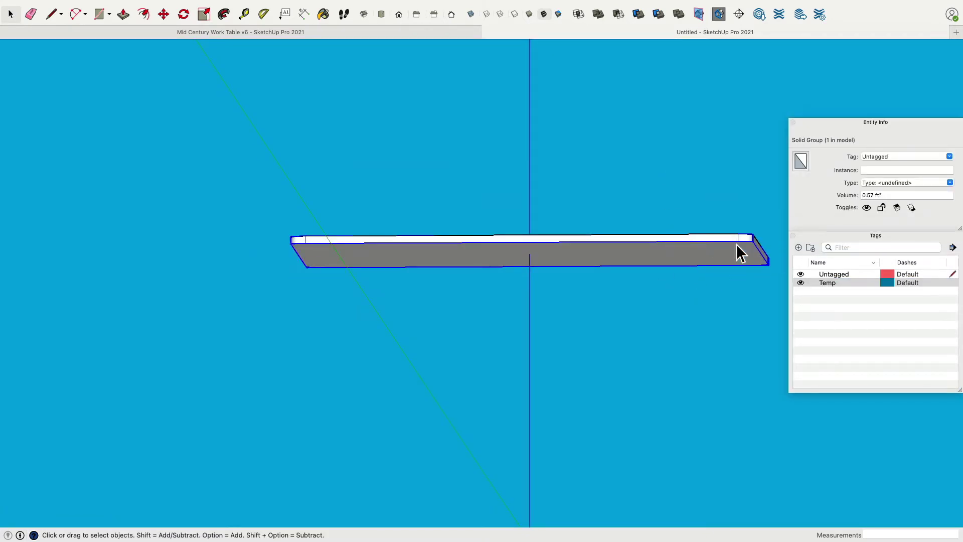
{"action": "middle_click_drag", "start_coordinate": [597, 252], "coordinate": [597, 356]}
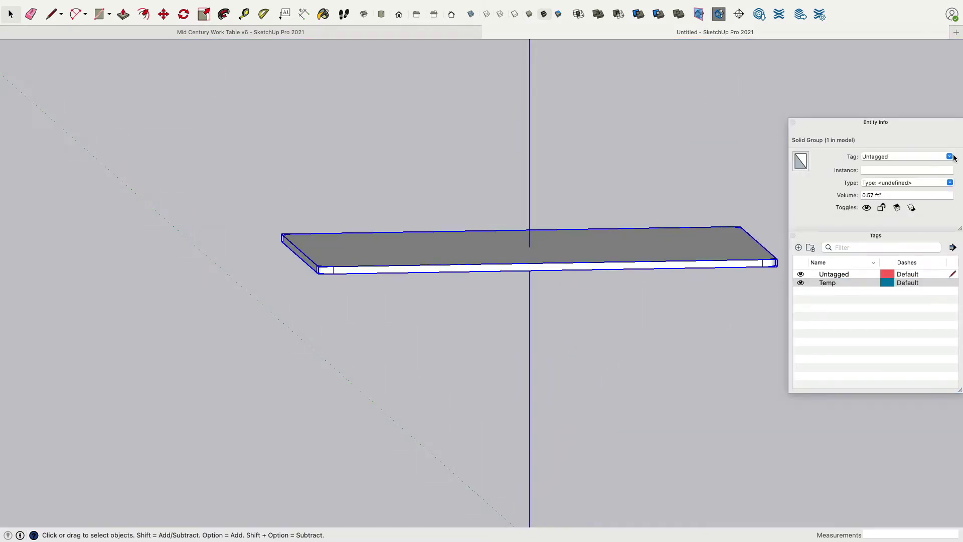
{"action": "left_click", "coordinate": [950, 156]}
{"action": "left_click", "coordinate": [869, 165]}
{"action": "left_click", "coordinate": [800, 282]}
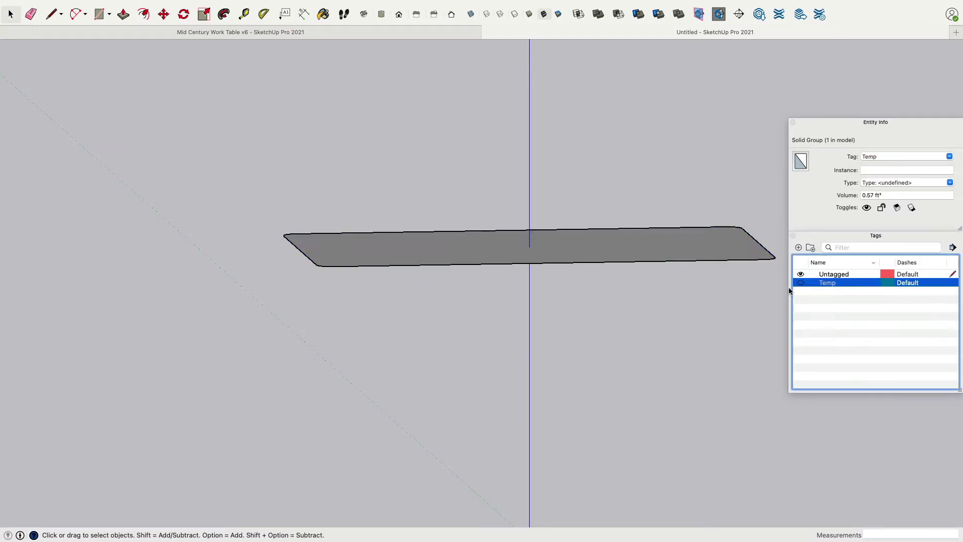
{"action": "middle_click_drag", "start_coordinate": [659, 320], "coordinate": [622, 489]}
{"action": "left_click", "coordinate": [457, 295]}
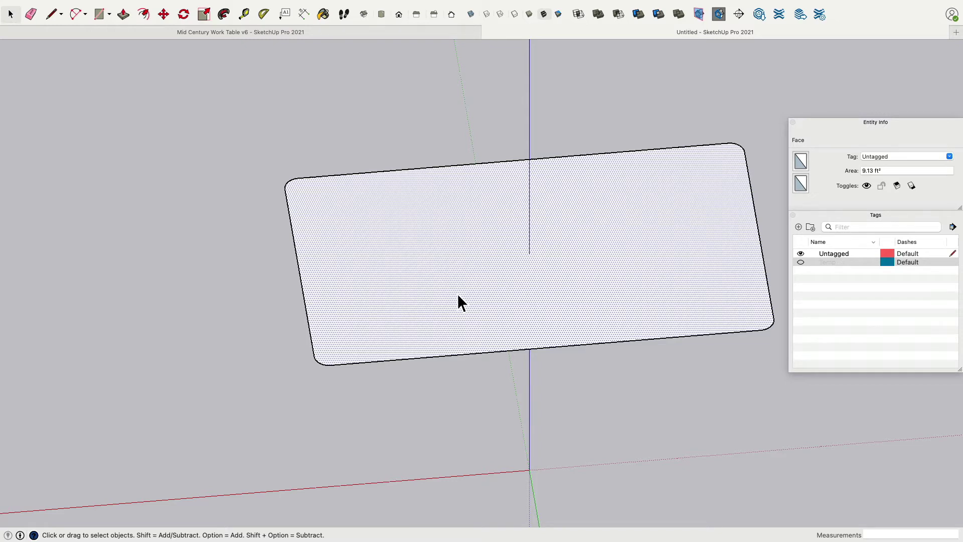
Delete the rounded outline's face, leaving only its edges.
{"action": "key", "text": "Delete"}
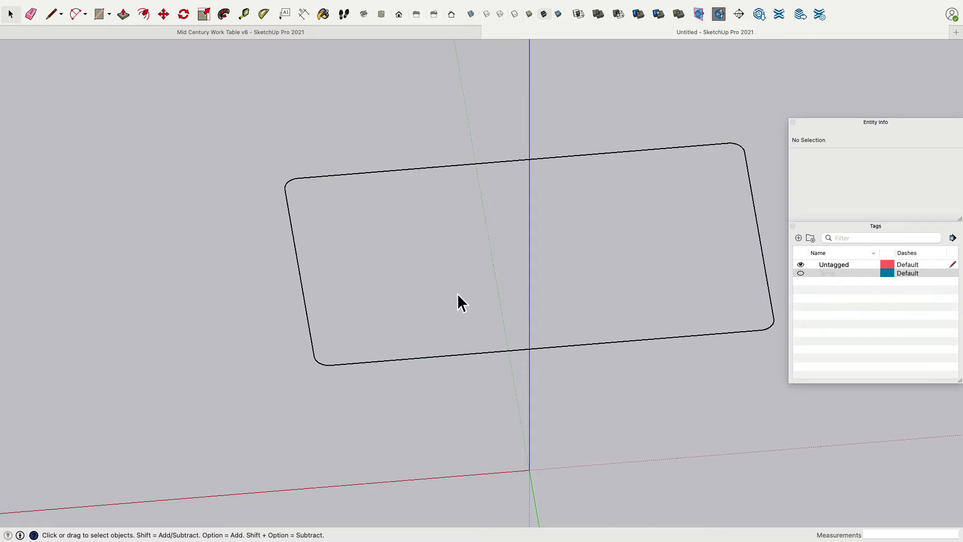
{"action": "middle_click_drag", "start_coordinate": [409, 290], "coordinate": [423, 231]}
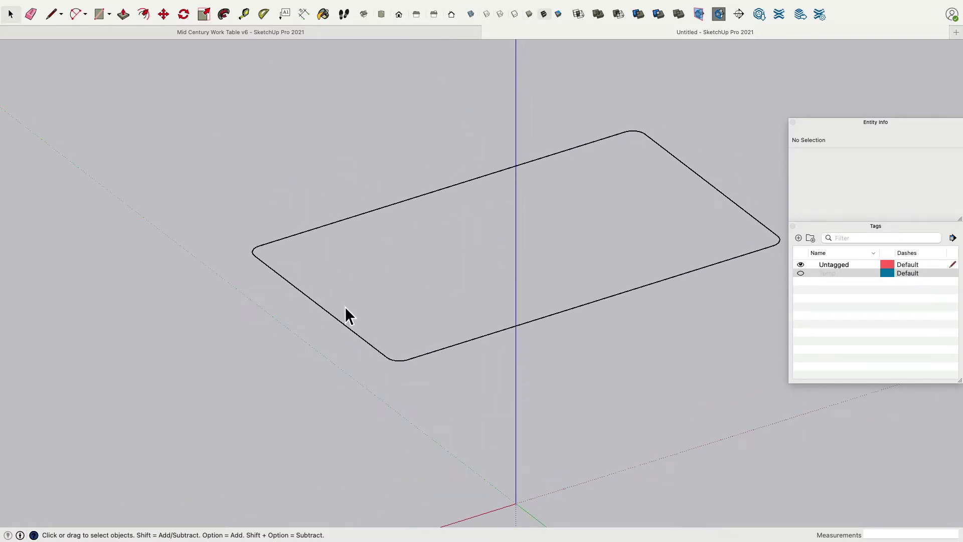
{"action": "scroll", "coordinate": [341, 305], "scroll_direction": "down", "scroll_amount": 3}
{"action": "scroll", "coordinate": [329, 308], "scroll_direction": "up", "scroll_amount": 2}
{"action": "middle_click_drag", "start_coordinate": [329, 314], "coordinate": [304, 285]}
{"action": "scroll", "coordinate": [303, 284], "scroll_direction": "up", "scroll_amount": 3}
{"action": "left_click", "coordinate": [46, 13]}
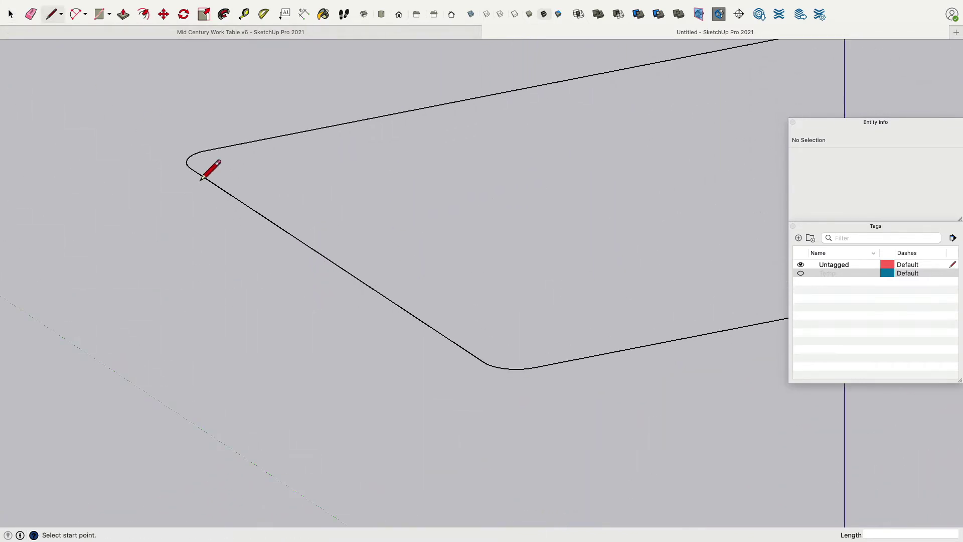
Draw 0.75-inch vertical and horizontal lines up from the outline edge.
{"action": "left_click", "coordinate": [337, 264]}
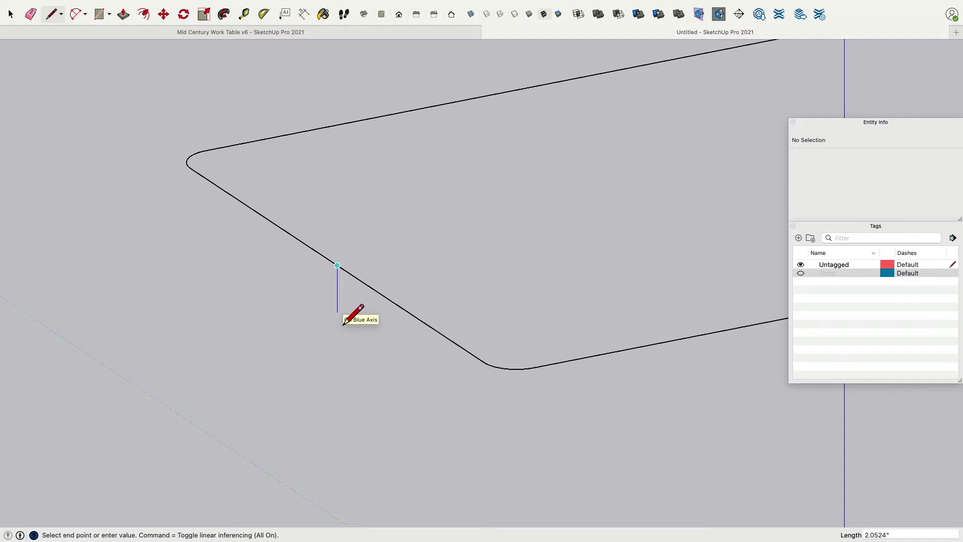
{"action": "type", "text": "0.75"}
{"action": "key", "text": "Return"}
{"action": "scroll", "coordinate": [365, 310], "scroll_direction": "up", "scroll_amount": 3}
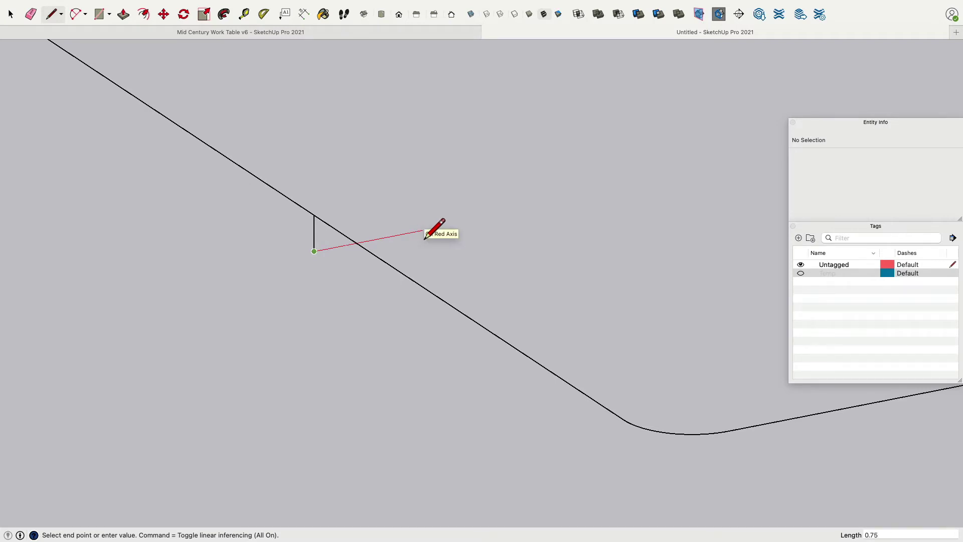
{"action": "left_click", "coordinate": [358, 244]}
{"action": "key", "text": "super+z"}
{"action": "key", "text": "super+z"}
{"action": "left_click", "coordinate": [316, 228]}
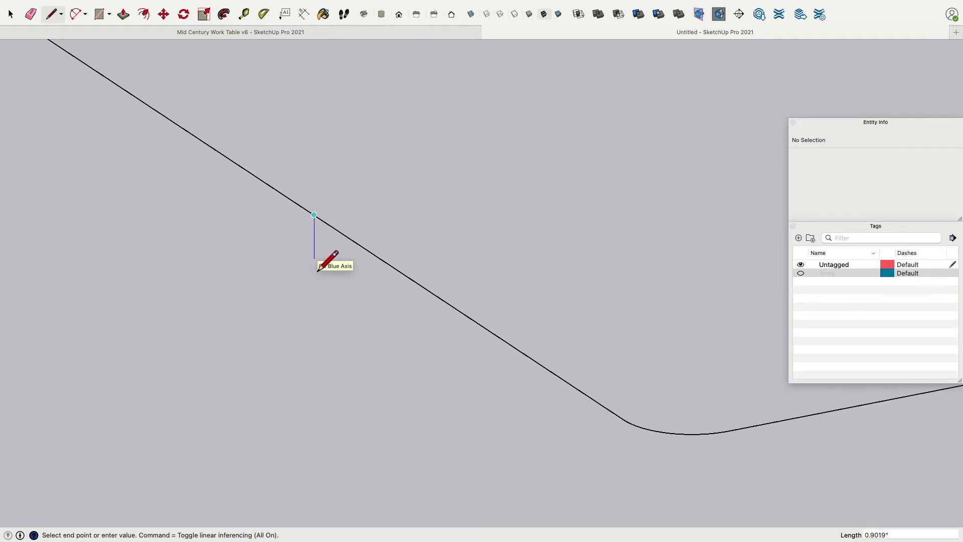
{"action": "key", "text": "Return"}
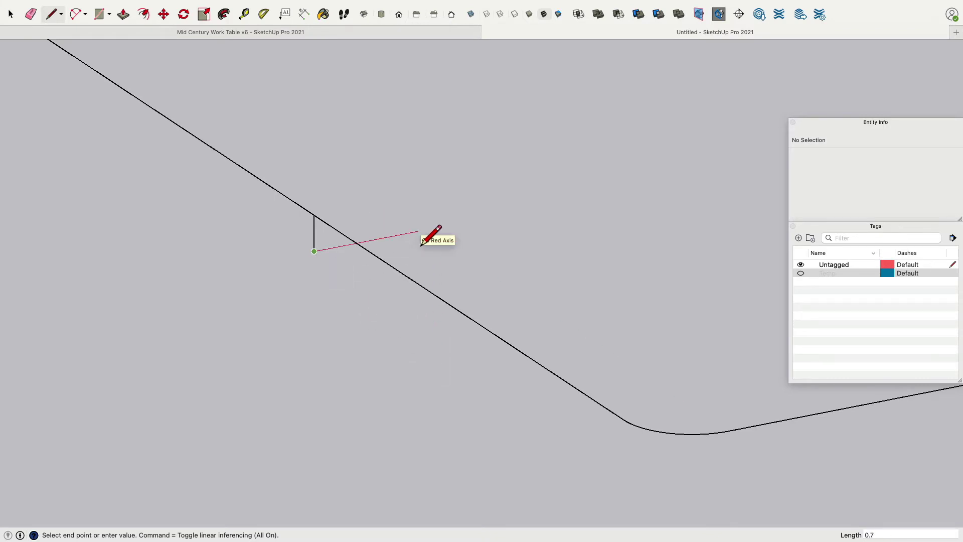
{"action": "key", "text": "Return"}
{"action": "key", "text": "Escape"}
{"action": "mouse_move", "coordinate": [419, 232]}
{"action": "middle_mouse_down"}
{"action": "mouse_move", "coordinate": [230, 278]}
{"action": "mouse_move", "coordinate": [383, 386]}
{"action": "middle_mouse_up"}
{"action": "scroll", "coordinate": [405, 383], "scroll_direction": "down", "scroll_amount": 2}
{"action": "scroll", "coordinate": [406, 385], "scroll_direction": "up", "scroll_amount": 5}
{"action": "scroll", "coordinate": [380, 304], "scroll_direction": "up", "scroll_amount": 1}
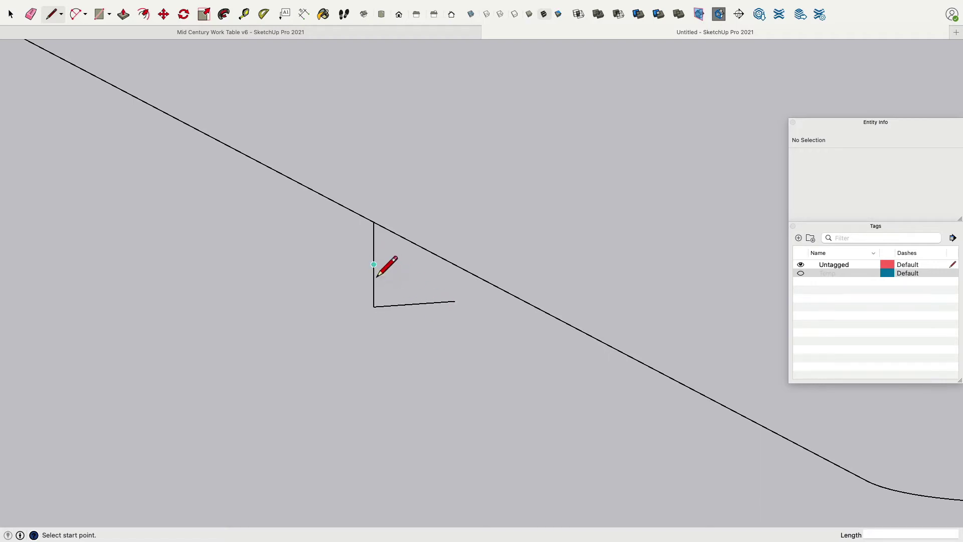
Add a diagonal chamfer, erase the corner edges, and close the profile into a face.
{"action": "left_click", "coordinate": [373, 264]}
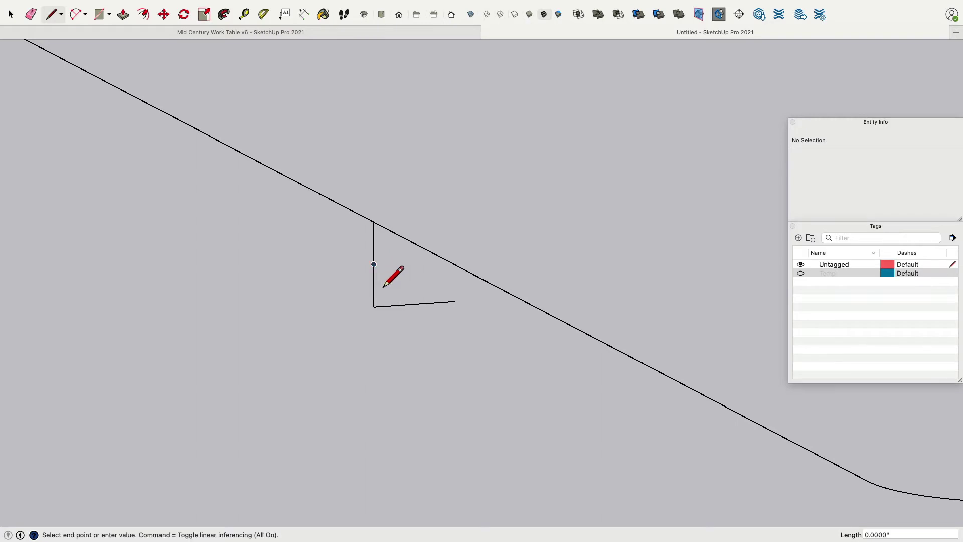
{"action": "left_click", "coordinate": [414, 303]}
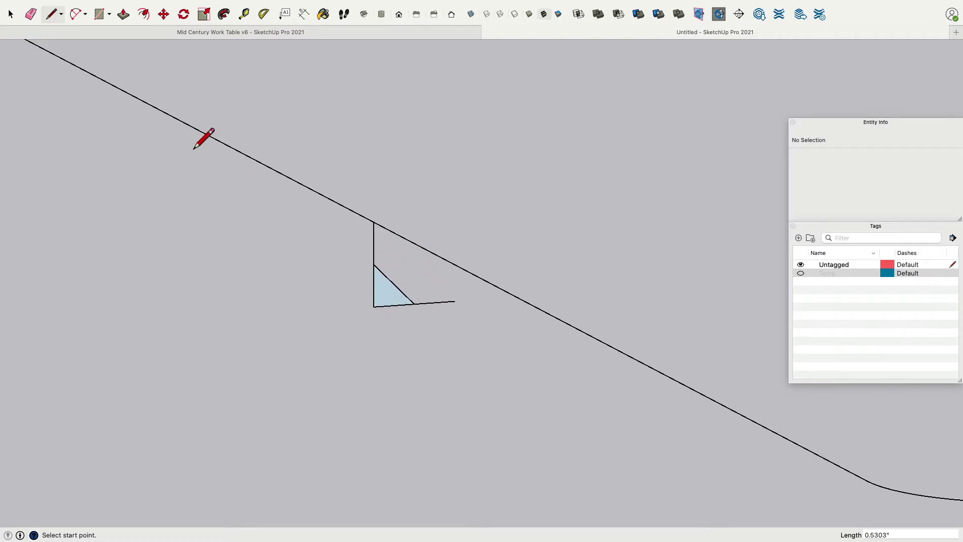
{"action": "left_click", "coordinate": [31, 14]}
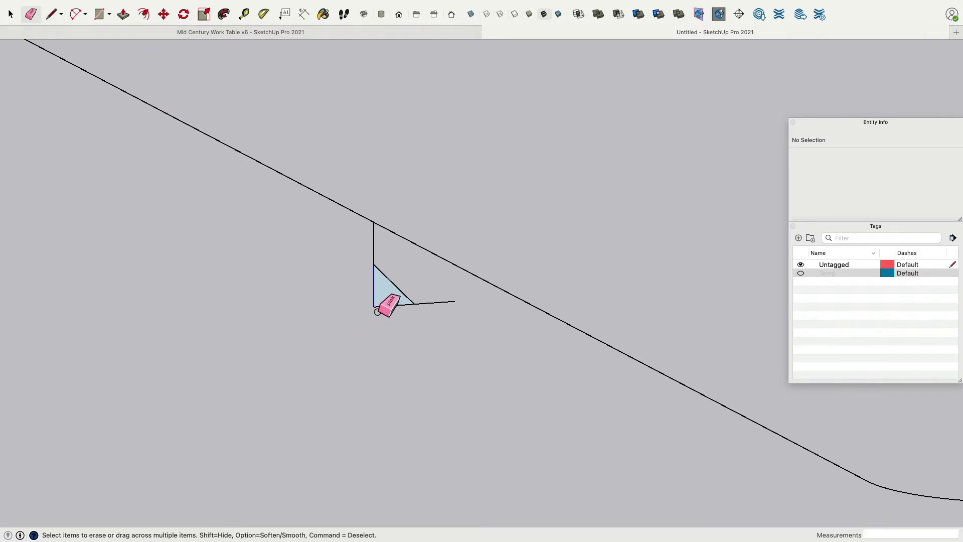
{"action": "mouse_move", "coordinate": [378, 317]}
{"action": "left_mouse_down"}
{"action": "mouse_move", "coordinate": [361, 327]}
{"action": "mouse_move", "coordinate": [397, 403]}
{"action": "mouse_move", "coordinate": [320, 323]}
{"action": "left_mouse_up"}
{"action": "mouse_move", "coordinate": [294, 312]}
{"action": "middle_mouse_down"}
{"action": "mouse_move", "coordinate": [256, 320]}
{"action": "mouse_move", "coordinate": [303, 217]}
{"action": "middle_mouse_up"}
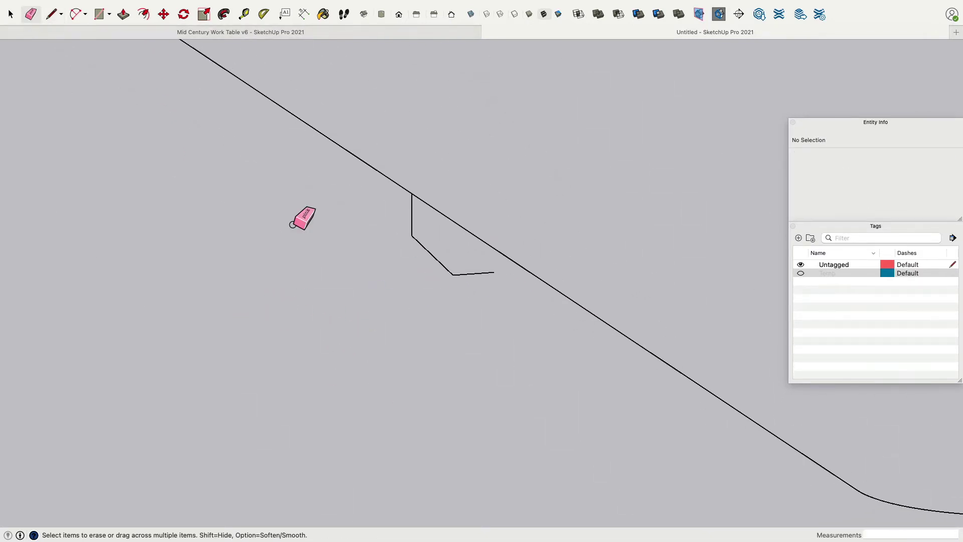
{"action": "left_click", "coordinate": [52, 14]}
{"action": "left_click", "coordinate": [494, 272]}
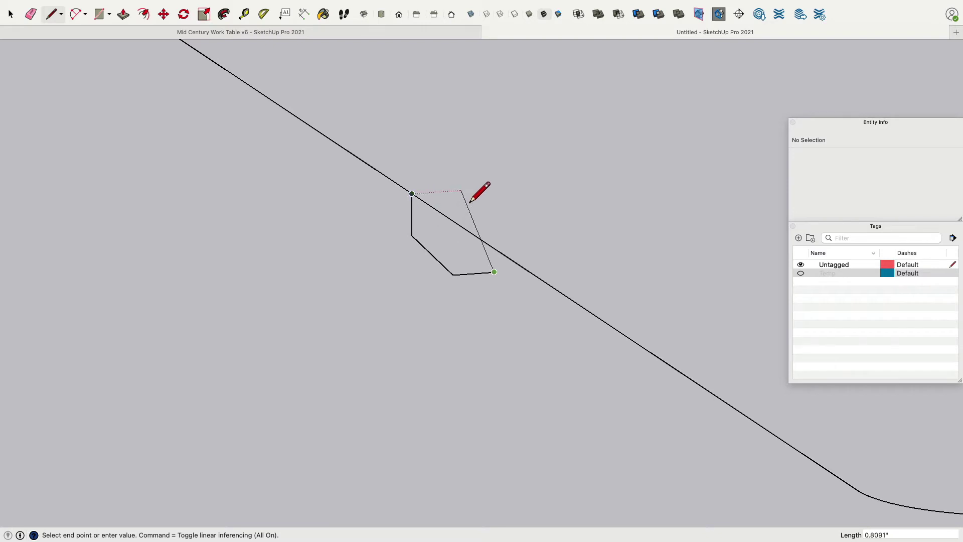
{"action": "left_click", "coordinate": [494, 188]}
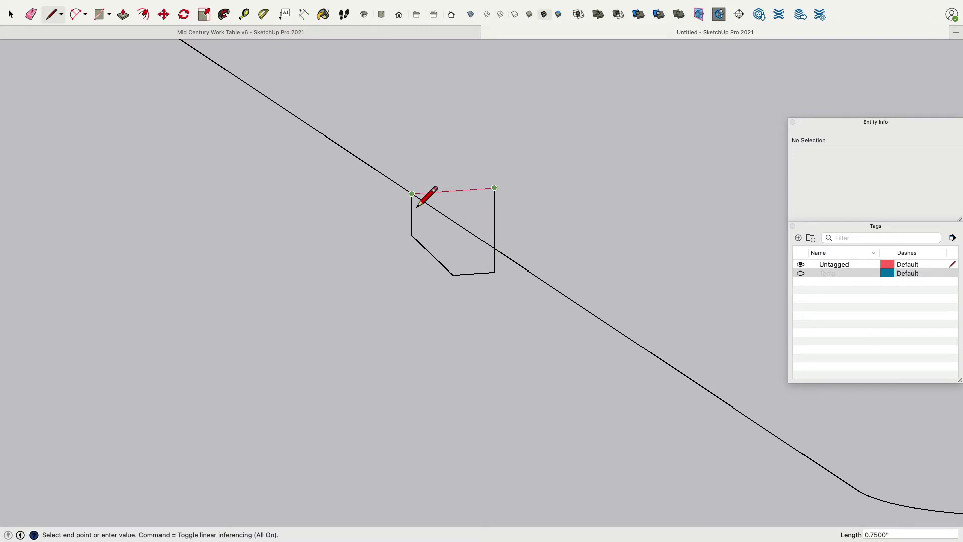
{"action": "left_click", "coordinate": [416, 206]}
{"action": "left_click", "coordinate": [11, 14]}
{"action": "scroll", "coordinate": [239, 250], "scroll_direction": "down", "scroll_amount": 10}
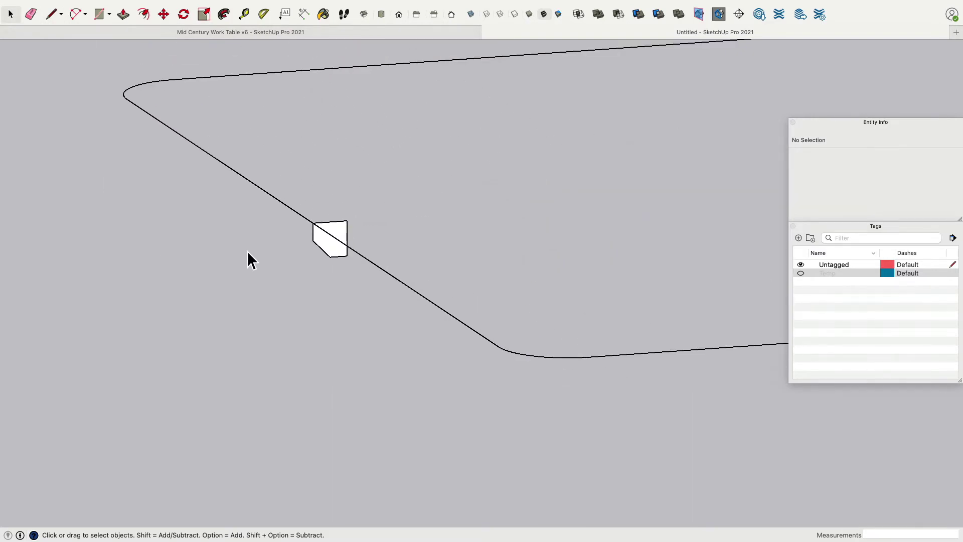
Select the profile and try a Follow Me sweep, undoing the partial result.
{"action": "middle_click_drag", "start_coordinate": [247, 260], "coordinate": [361, 202]}
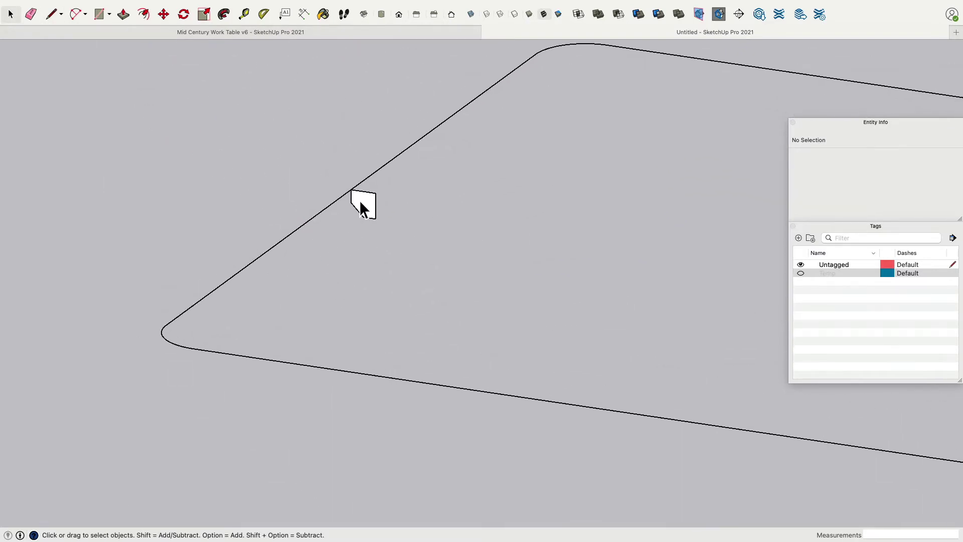
{"action": "left_click", "coordinate": [456, 157]}
{"action": "scroll", "coordinate": [236, 97], "scroll_direction": "down", "scroll_amount": 5}
{"action": "middle_click_drag", "start_coordinate": [264, 99], "coordinate": [95, 109], "text": "shift"}
{"action": "scroll", "coordinate": [119, 106], "scroll_direction": "down", "scroll_amount": 4}
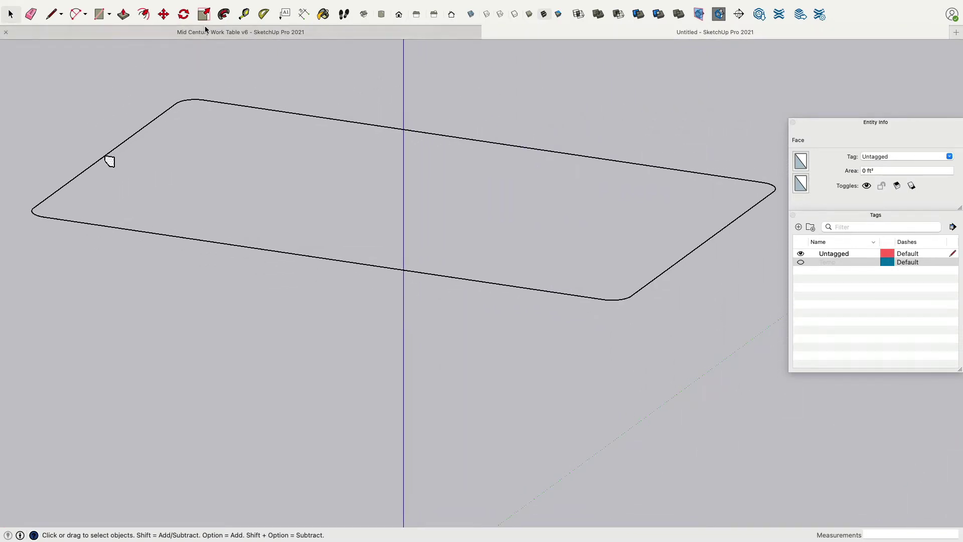
{"action": "left_click", "coordinate": [223, 15]}
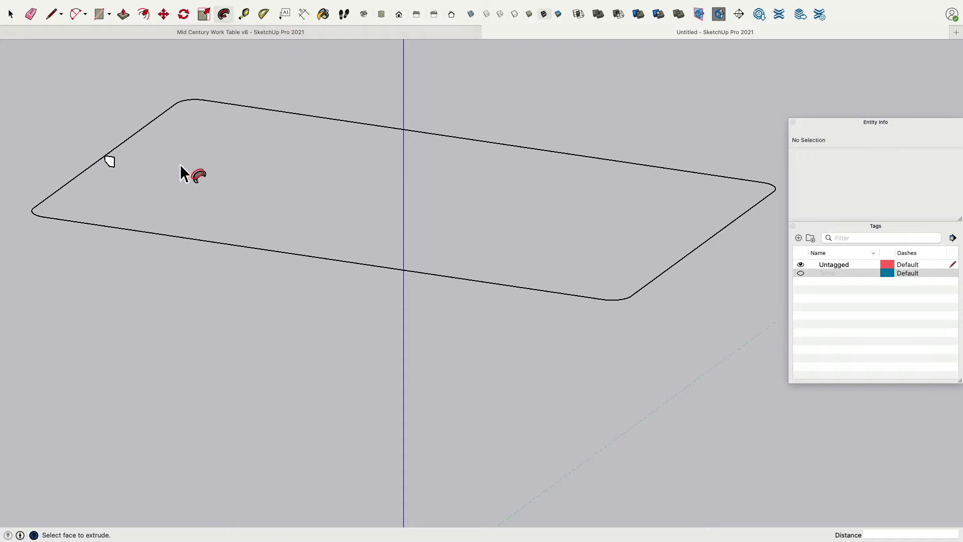
{"action": "left_click", "coordinate": [111, 165]}
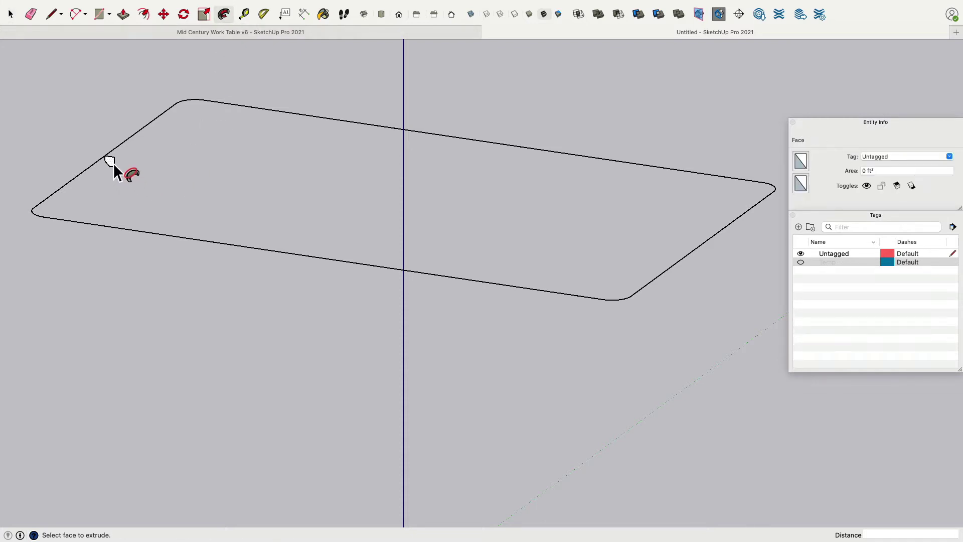
{"action": "left_click", "coordinate": [46, 214]}
{"action": "key", "text": "super+z"}
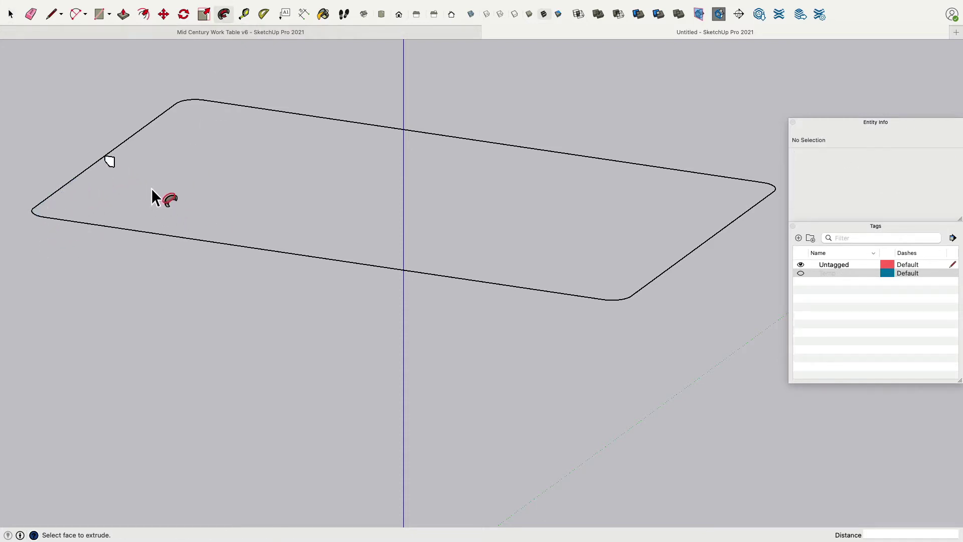
Sweep the profile around the full rounded outline with Follow Me to form the rim.
{"action": "middle_click_drag", "start_coordinate": [108, 157], "coordinate": [243, 176], "text": "shift"}
{"action": "left_click", "coordinate": [244, 178]}
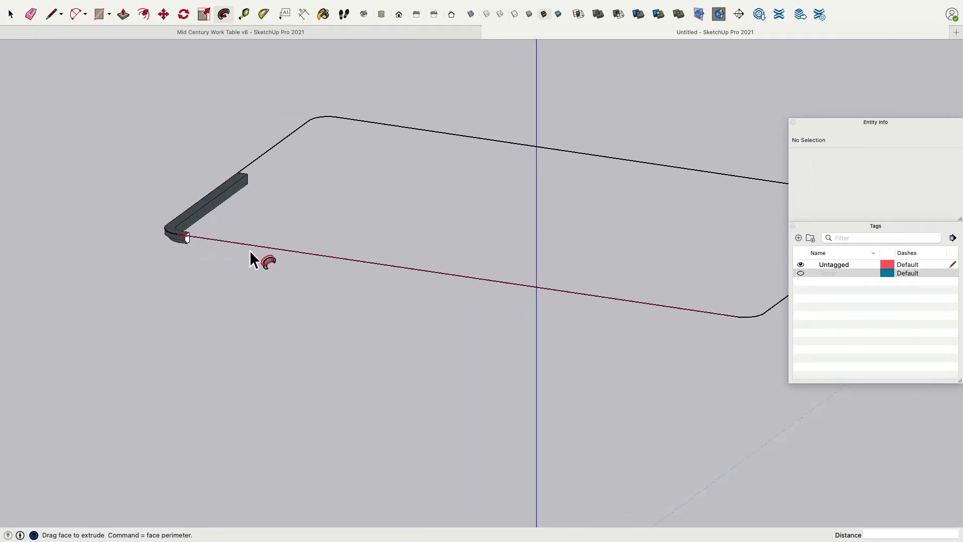
{"action": "middle_click_drag", "start_coordinate": [742, 322], "coordinate": [623, 329], "text": "shift"}
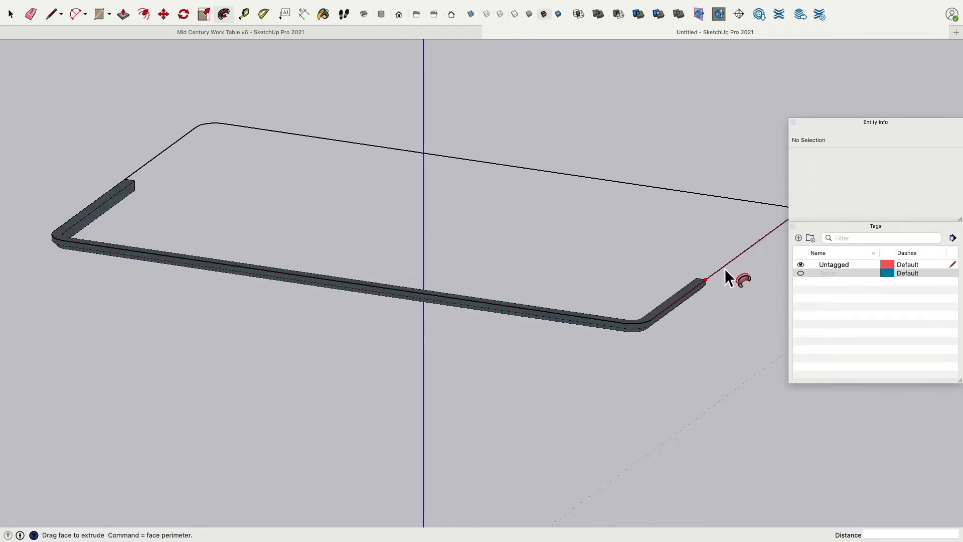
{"action": "middle_click_drag", "start_coordinate": [765, 231], "coordinate": [718, 253], "text": "shift"}
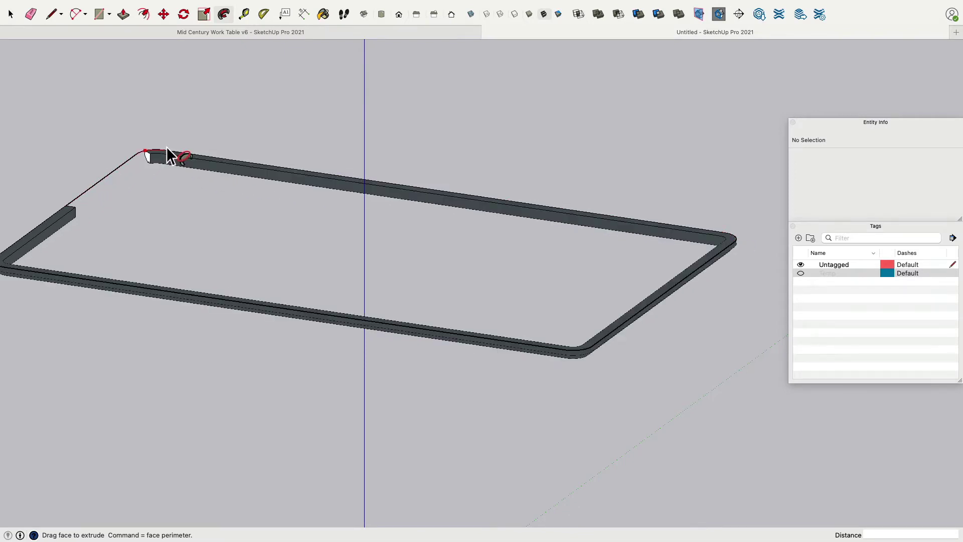
{"action": "middle_click_drag", "start_coordinate": [165, 154], "coordinate": [305, 230], "text": "shift"}
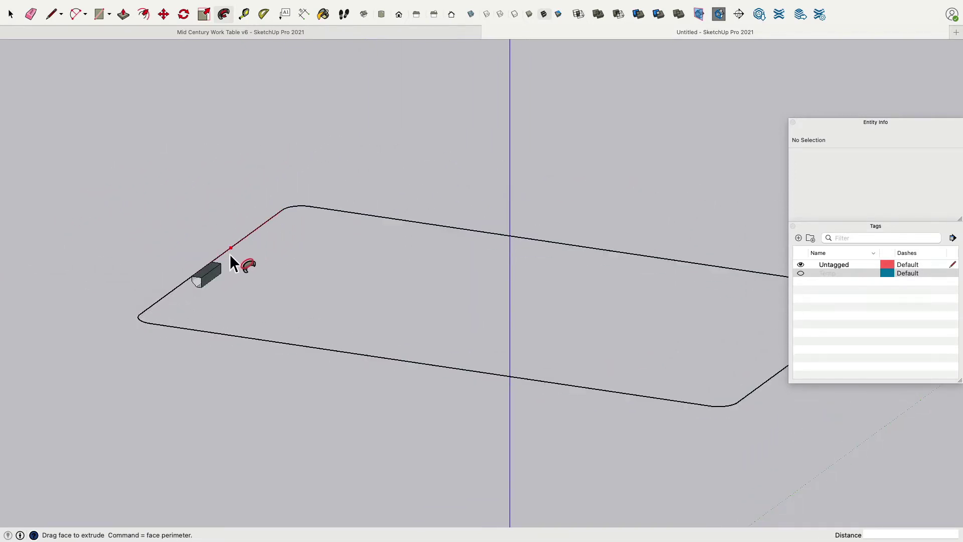
{"action": "left_click", "coordinate": [209, 274]}
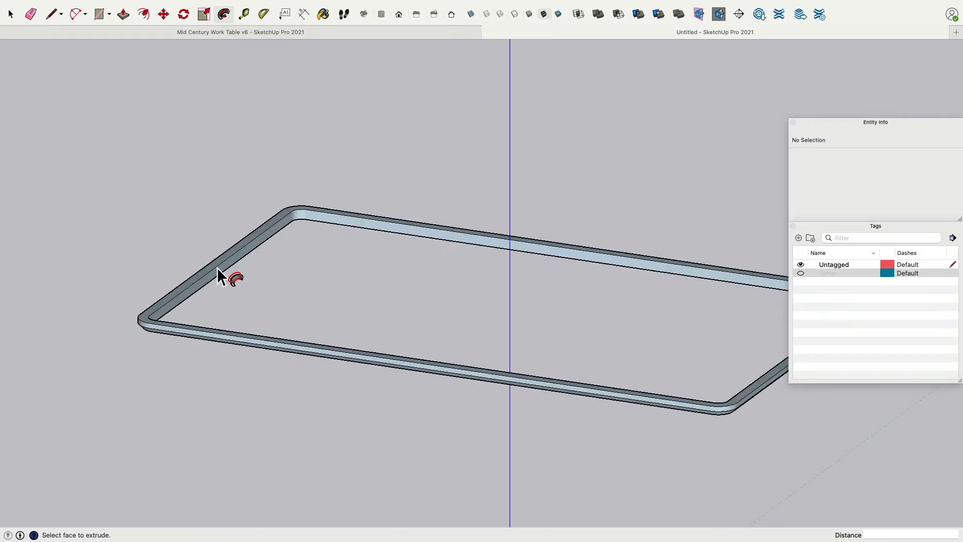
{"action": "scroll", "coordinate": [227, 205], "scroll_direction": "up", "scroll_amount": 3}
{"action": "left_click", "coordinate": [10, 14]}
{"action": "middle_click_drag", "start_coordinate": [236, 241], "coordinate": [217, 311]}
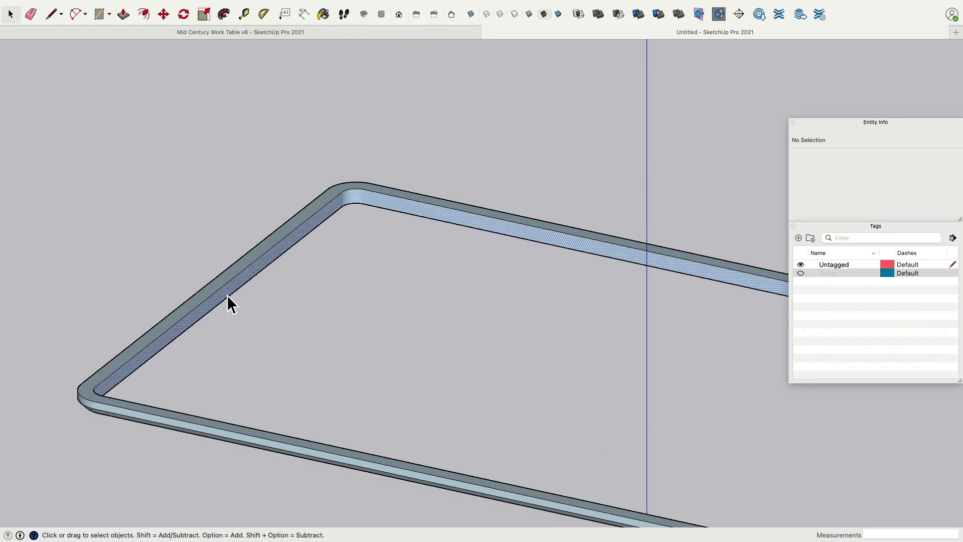
Reverse Faces on the whole rim frame, then check its inner faces and edges.
{"action": "triple_click", "coordinate": [227, 295]}
{"action": "right_click", "coordinate": [223, 290]}
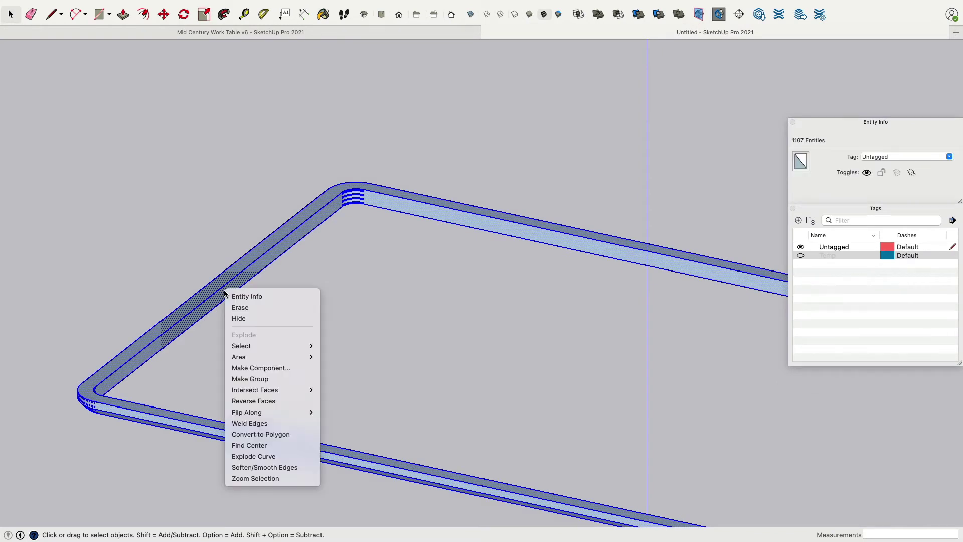
{"action": "left_click", "coordinate": [283, 401]}
{"action": "left_click", "coordinate": [327, 301]}
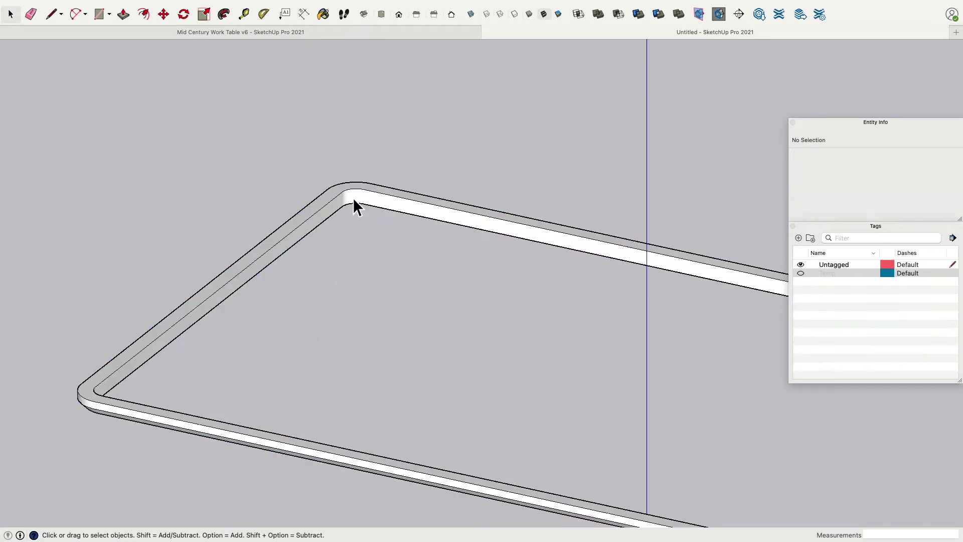
{"action": "left_click", "coordinate": [354, 200]}
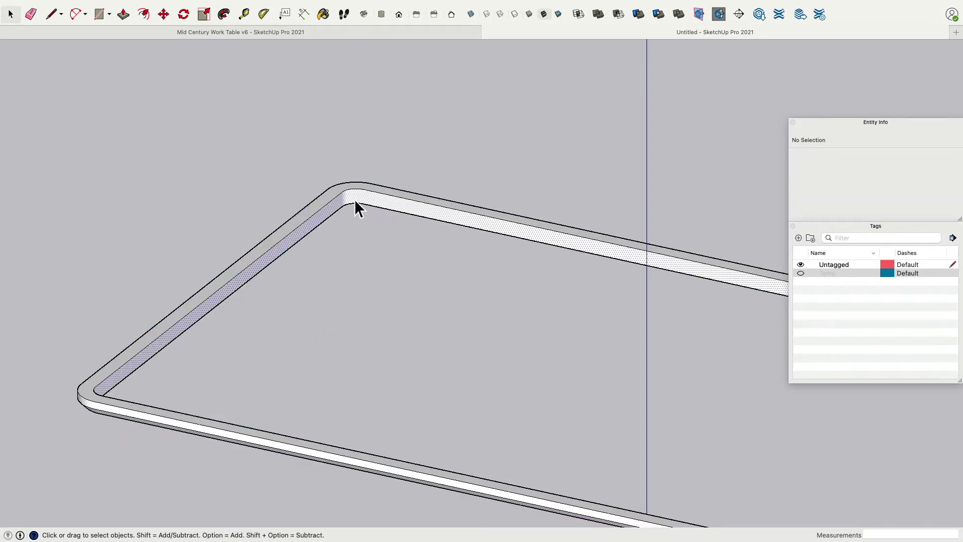
{"action": "left_click", "coordinate": [362, 251]}
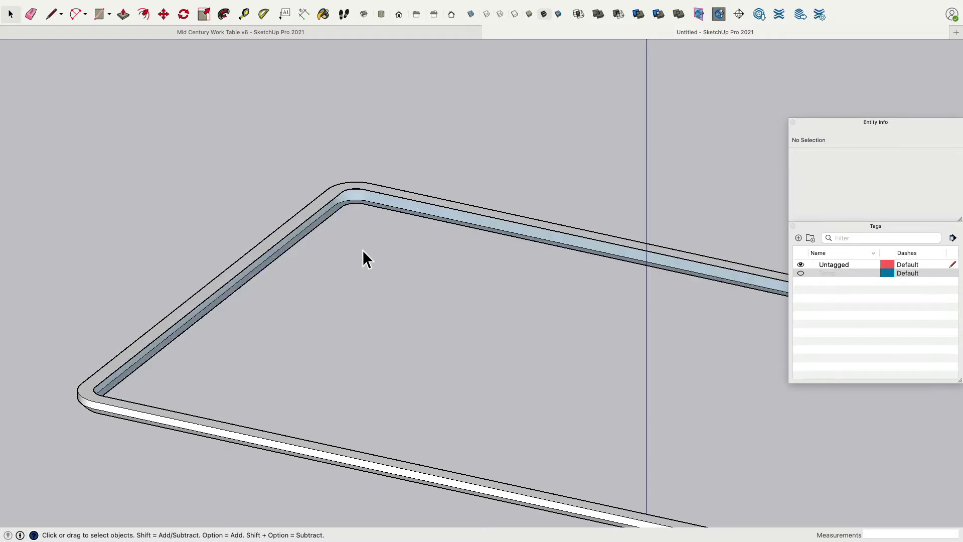
{"action": "middle_click_drag", "start_coordinate": [373, 207], "coordinate": [332, 209]}
{"action": "left_click", "coordinate": [332, 210]}
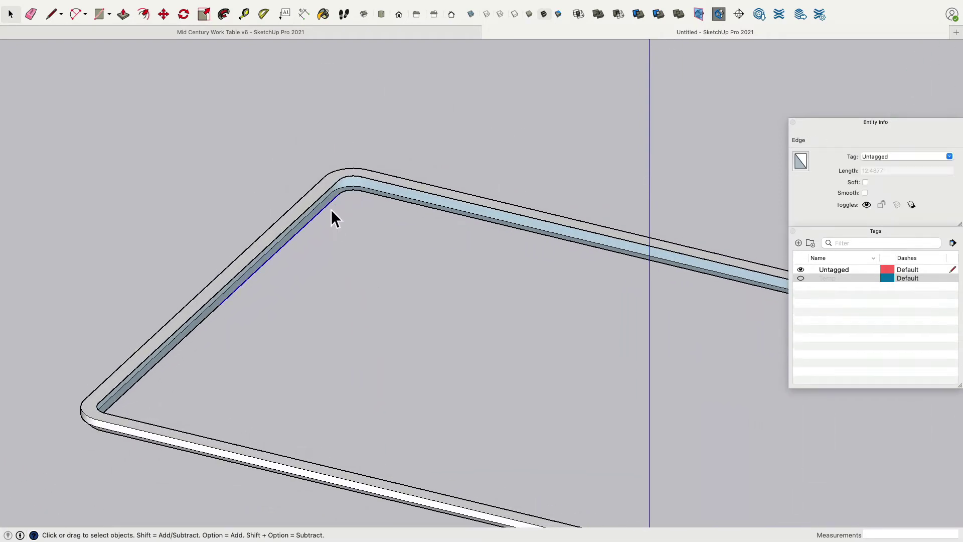
Draw two lines from the frame's front edge to its back-edge midpoint to fill the opening.
{"action": "left_click", "coordinate": [327, 251]}
{"action": "left_click", "coordinate": [50, 14]}
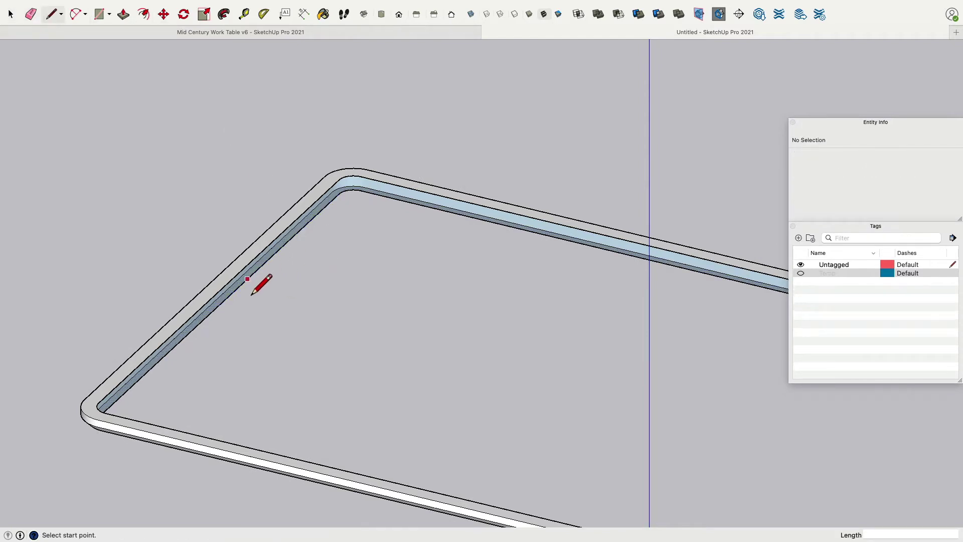
{"action": "left_click", "coordinate": [220, 323]}
{"action": "middle_click_drag", "start_coordinate": [223, 320], "coordinate": [688, 267]}
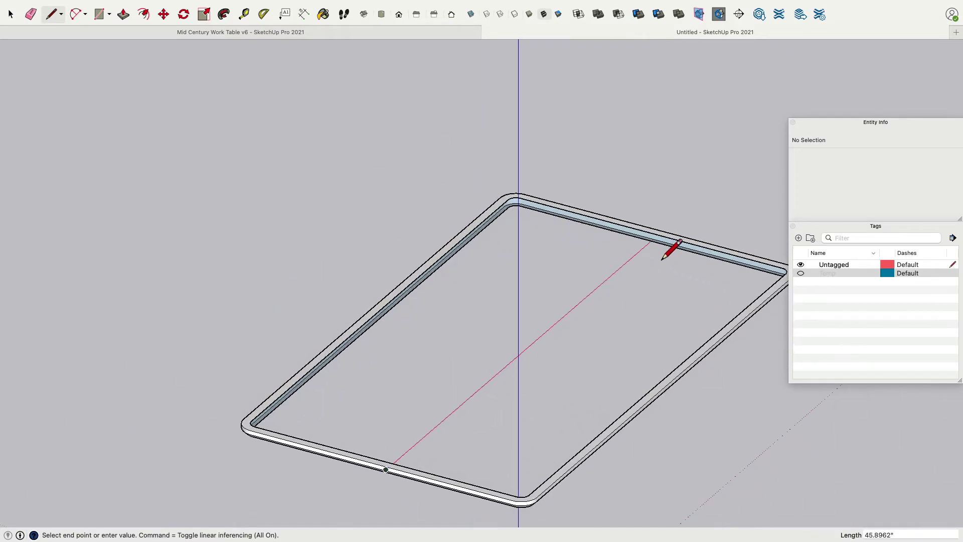
{"action": "left_click", "coordinate": [652, 241]}
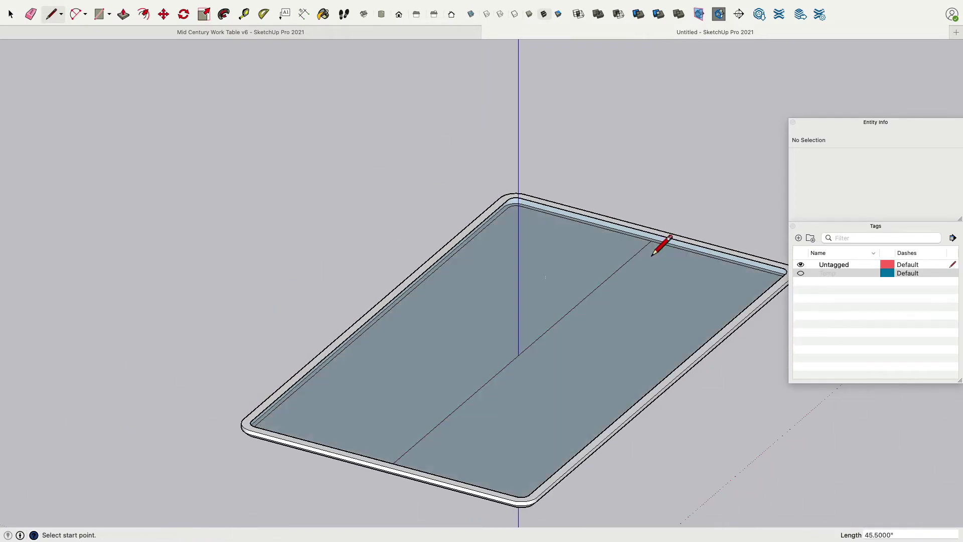
{"action": "left_click", "coordinate": [389, 471]}
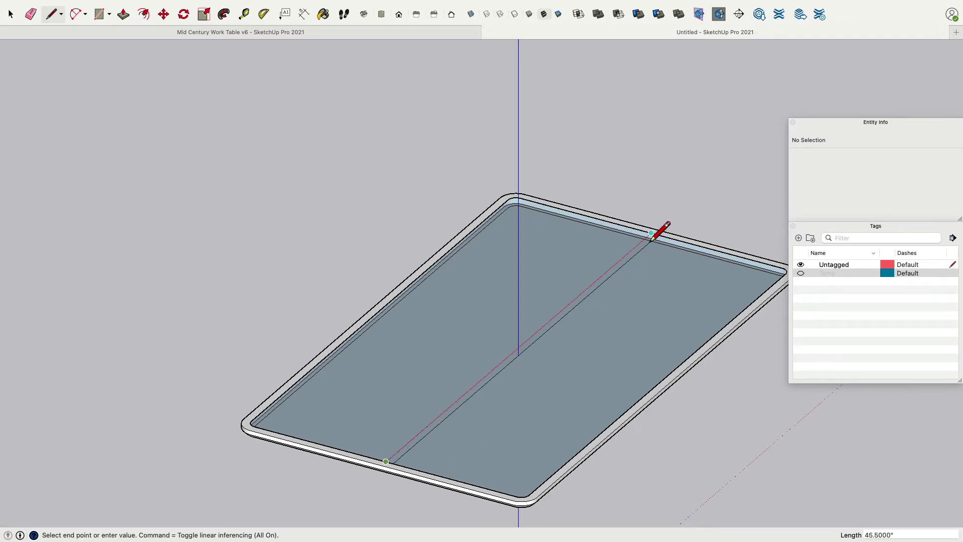
{"action": "left_click", "coordinate": [651, 241]}
{"action": "mouse_move", "coordinate": [660, 232]}
{"action": "middle_mouse_down"}
{"action": "mouse_move", "coordinate": [586, 257]}
{"action": "mouse_move", "coordinate": [520, 178]}
{"action": "mouse_move", "coordinate": [428, 450]}
{"action": "mouse_move", "coordinate": [413, 105]}
{"action": "mouse_move", "coordinate": [331, 54]}
{"action": "mouse_move", "coordinate": [284, 172]}
{"action": "mouse_move", "coordinate": [285, 95]}
{"action": "middle_mouse_up"}
Erase the dividing line and the inner left, bottom and right rim edges and corner arcs.
{"action": "left_click", "coordinate": [30, 14]}
{"action": "left_click", "coordinate": [211, 307]}
{"action": "left_click_drag", "start_coordinate": [221, 178], "coordinate": [220, 188]}
{"action": "mouse_move", "coordinate": [219, 396]}
{"action": "left_mouse_down"}
{"action": "mouse_move", "coordinate": [195, 426]}
{"action": "mouse_move", "coordinate": [200, 432]}
{"action": "mouse_move", "coordinate": [724, 467]}
{"action": "mouse_move", "coordinate": [750, 449]}
{"action": "mouse_move", "coordinate": [752, 204]}
{"action": "left_mouse_up"}
{"action": "mouse_move", "coordinate": [726, 436]}
{"action": "left_mouse_down"}
{"action": "mouse_move", "coordinate": [750, 456]}
{"action": "mouse_move", "coordinate": [744, 460]}
{"action": "mouse_move", "coordinate": [743, 351]}
{"action": "mouse_move", "coordinate": [762, 215]}
{"action": "left_mouse_up"}
{"action": "mouse_move", "coordinate": [763, 215]}
{"action": "middle_mouse_down"}
{"action": "mouse_move", "coordinate": [718, 183]}
{"action": "mouse_move", "coordinate": [764, 215]}
{"action": "mouse_move", "coordinate": [726, 189]}
{"action": "mouse_move", "coordinate": [460, 533]}
{"action": "mouse_move", "coordinate": [459, 421]}
{"action": "middle_mouse_up"}
Erase the remaining inner corner arcs and back edge, leaving only the outer outline.
{"action": "scroll", "coordinate": [349, 481], "scroll_direction": "up", "scroll_amount": 10}
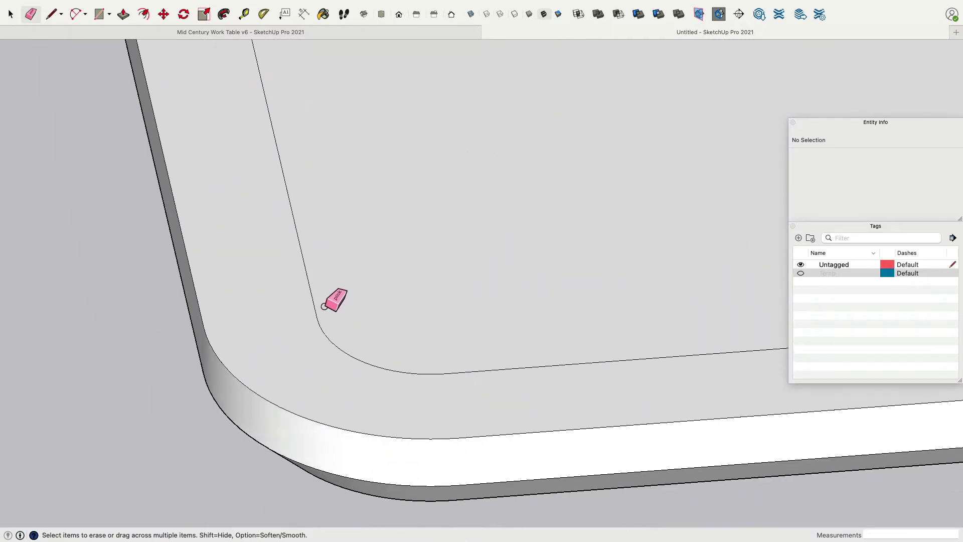
{"action": "mouse_move", "coordinate": [324, 305]}
{"action": "left_mouse_down"}
{"action": "mouse_move", "coordinate": [335, 352]}
{"action": "mouse_move", "coordinate": [323, 336]}
{"action": "mouse_move", "coordinate": [357, 367]}
{"action": "mouse_move", "coordinate": [411, 383]}
{"action": "mouse_move", "coordinate": [479, 384]}
{"action": "mouse_move", "coordinate": [447, 386]}
{"action": "left_mouse_up"}
{"action": "scroll", "coordinate": [481, 396], "scroll_direction": "down", "scroll_amount": 10}
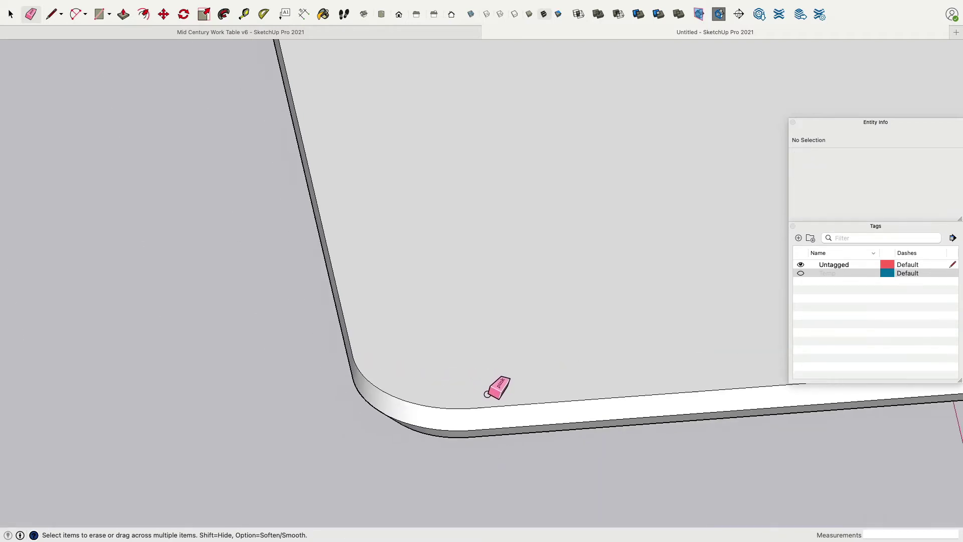
{"action": "scroll", "coordinate": [567, 380], "scroll_direction": "down", "scroll_amount": 2}
{"action": "scroll", "coordinate": [587, 371], "scroll_direction": "up", "scroll_amount": 10}
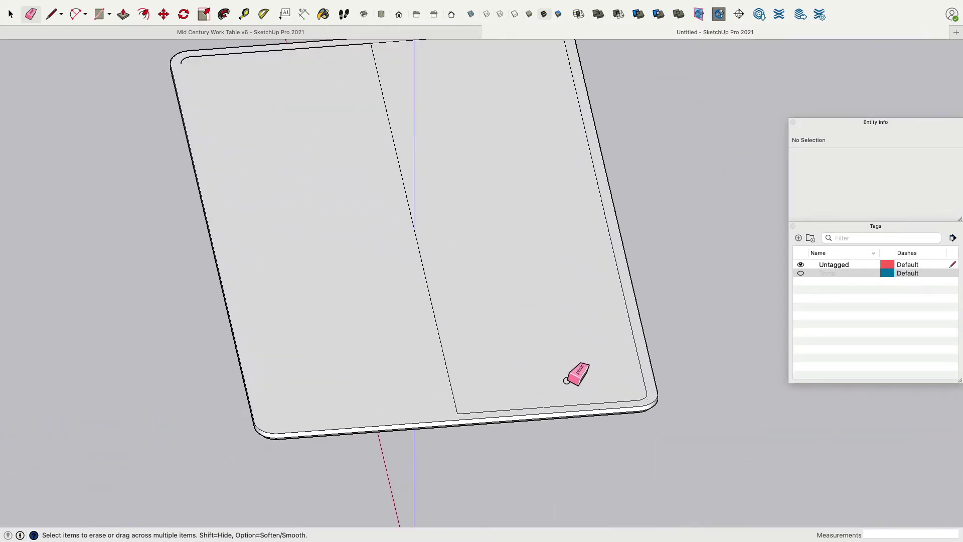
{"action": "mouse_move", "coordinate": [669, 409]}
{"action": "left_mouse_down"}
{"action": "mouse_move", "coordinate": [648, 356]}
{"action": "mouse_move", "coordinate": [655, 393]}
{"action": "mouse_move", "coordinate": [684, 419]}
{"action": "mouse_move", "coordinate": [674, 411]}
{"action": "mouse_move", "coordinate": [677, 365]}
{"action": "left_mouse_up"}
{"action": "scroll", "coordinate": [627, 317], "scroll_direction": "down", "scroll_amount": 5}
{"action": "scroll", "coordinate": [617, 301], "scroll_direction": "down", "scroll_amount": 1}
{"action": "middle_click_drag", "start_coordinate": [483, 156], "coordinate": [472, 296], "text": "shift"}
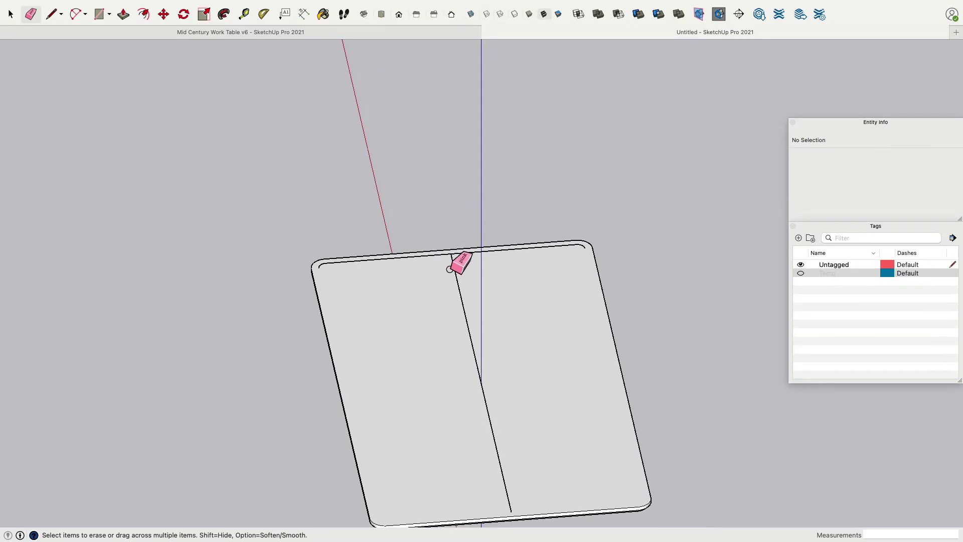
{"action": "left_click_drag", "start_coordinate": [460, 262], "coordinate": [456, 264]}
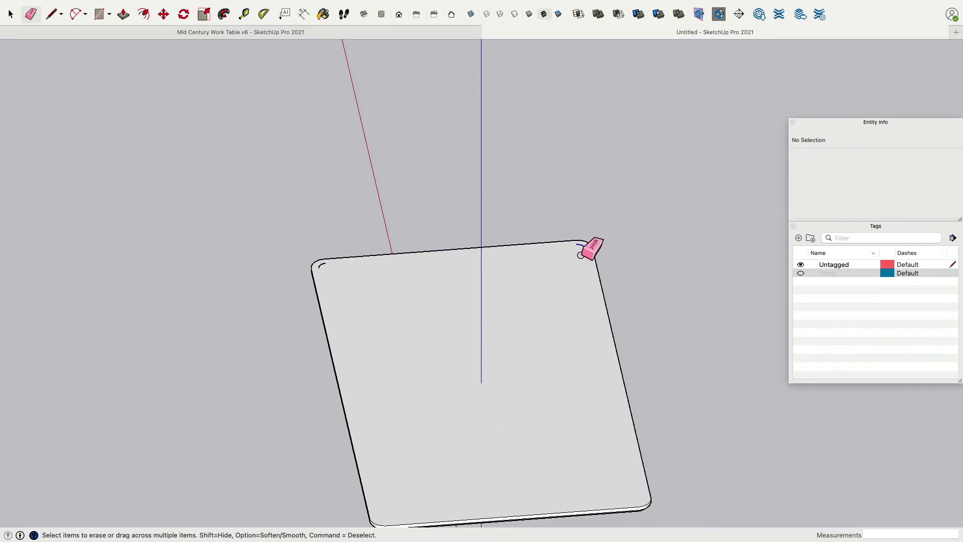
{"action": "left_click_drag", "start_coordinate": [589, 259], "coordinate": [587, 260]}
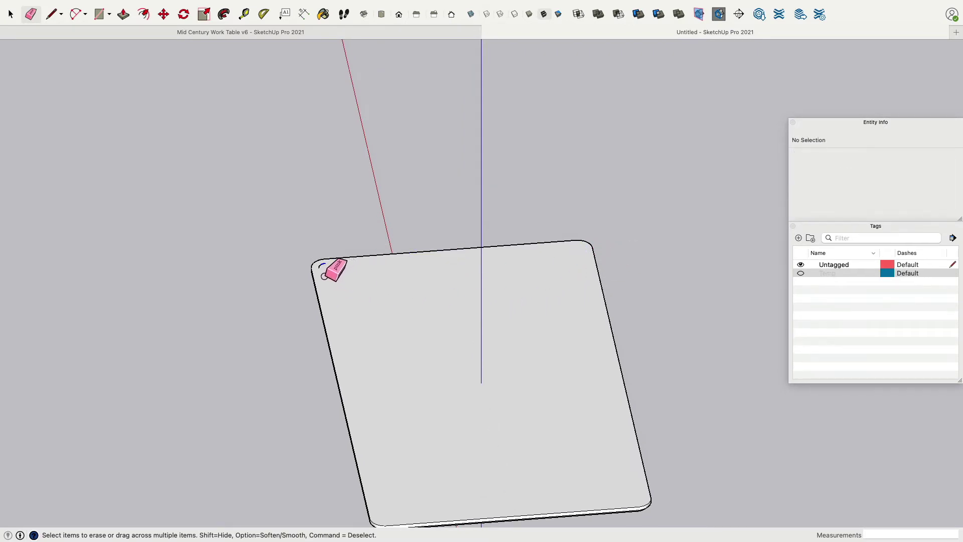
{"action": "left_click_drag", "start_coordinate": [323, 278], "coordinate": [421, 331]}
{"action": "mouse_move", "coordinate": [421, 331]}
{"action": "middle_mouse_down"}
{"action": "mouse_move", "coordinate": [348, 336]}
{"action": "mouse_move", "coordinate": [439, 315]}
{"action": "mouse_move", "coordinate": [443, 215]}
{"action": "mouse_move", "coordinate": [247, 366]}
{"action": "mouse_move", "coordinate": [361, 458]}
{"action": "mouse_move", "coordinate": [383, 161]}
{"action": "mouse_move", "coordinate": [309, 367]}
{"action": "middle_mouse_up"}
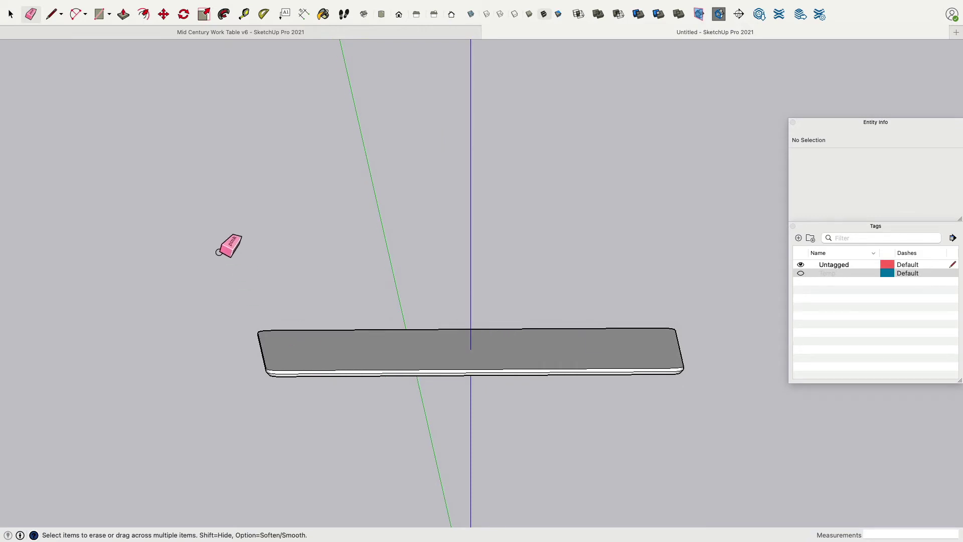
{"action": "middle_click_drag", "start_coordinate": [219, 253], "coordinate": [315, 79]}
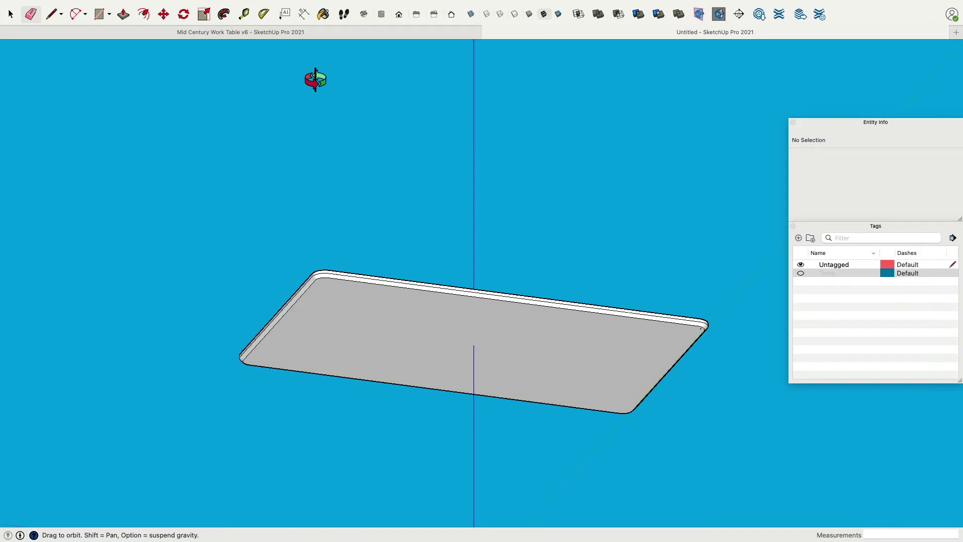
Compare the reference work table, then orbit and centre the untitled rounded slab.
{"action": "left_click", "coordinate": [371, 30]}
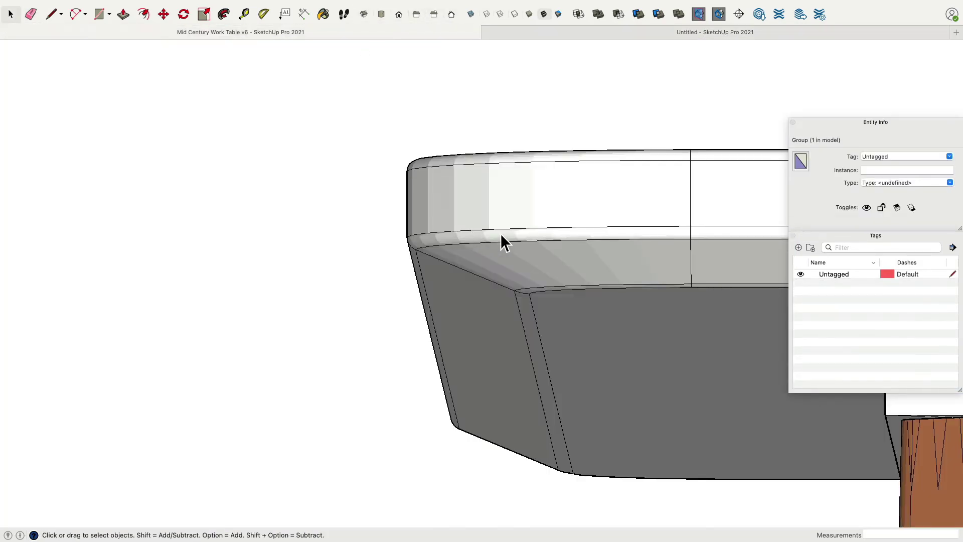
{"action": "middle_click_drag", "start_coordinate": [501, 233], "coordinate": [554, 308]}
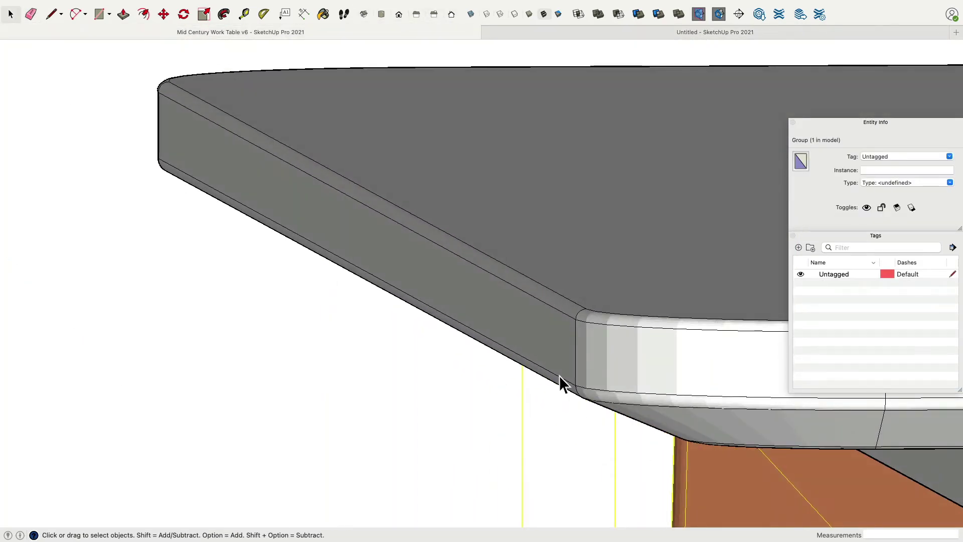
{"action": "middle_click_drag", "start_coordinate": [565, 396], "coordinate": [426, 280]}
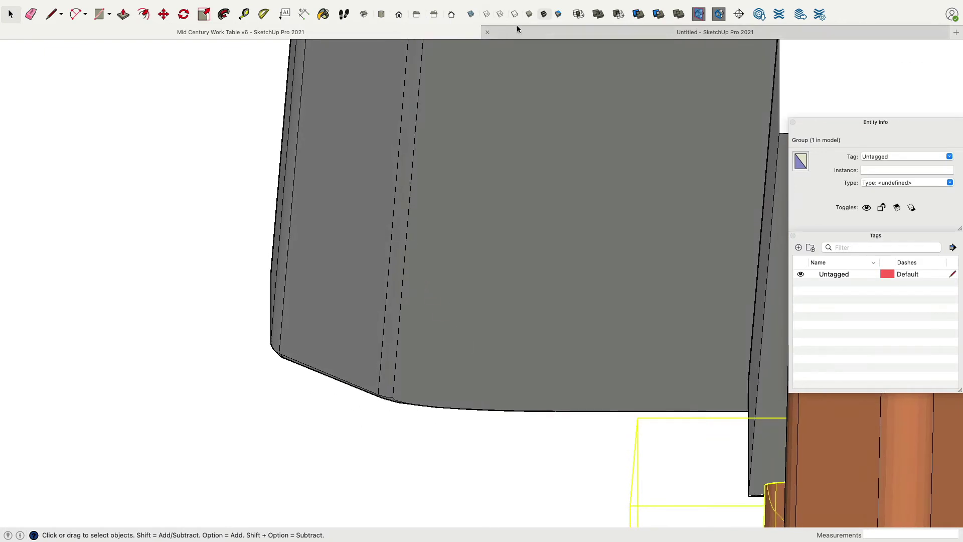
{"action": "left_click", "coordinate": [517, 27]}
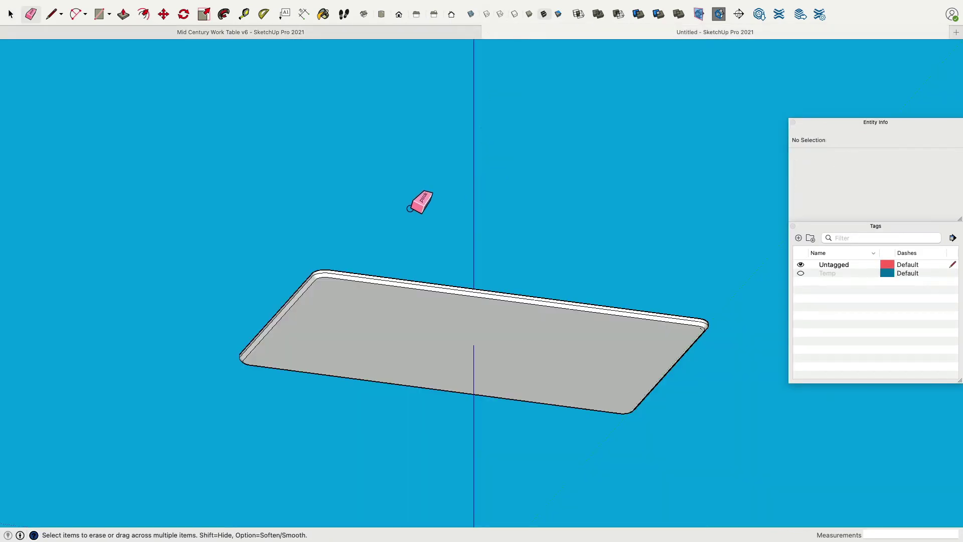
{"action": "mouse_move", "coordinate": [404, 205]}
{"action": "middle_mouse_down"}
{"action": "mouse_move", "coordinate": [327, 462]}
{"action": "mouse_move", "coordinate": [346, 184]}
{"action": "middle_mouse_up"}
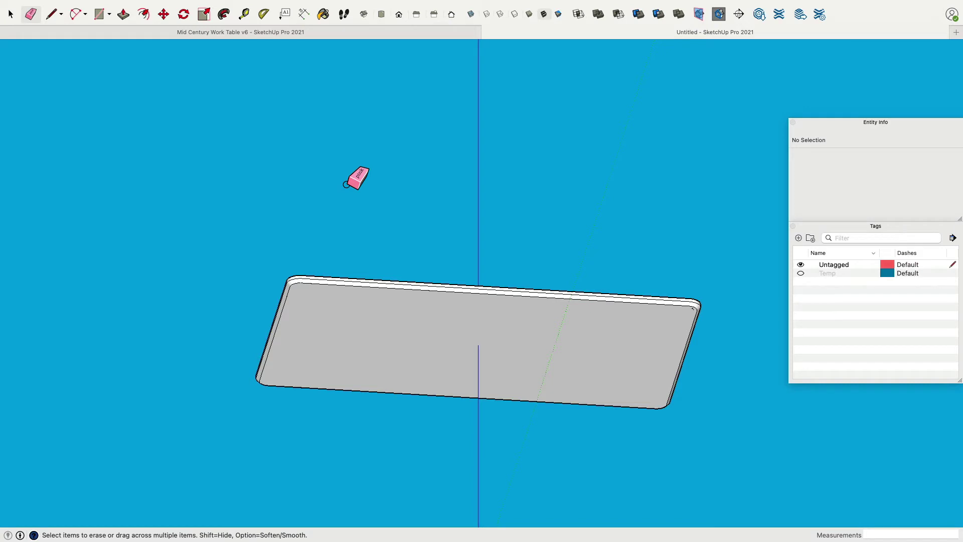
{"action": "scroll", "coordinate": [717, 321], "scroll_direction": "up", "scroll_amount": 5}
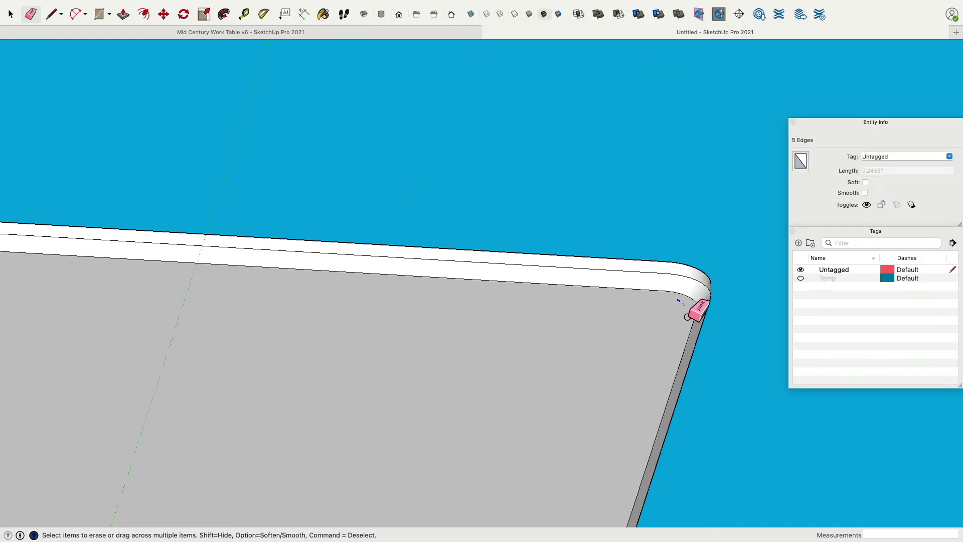
{"action": "scroll", "coordinate": [598, 263], "scroll_direction": "down", "scroll_amount": 2}
{"action": "middle_click_drag", "start_coordinate": [598, 263], "coordinate": [320, 441]}
{"action": "scroll", "coordinate": [281, 411], "scroll_direction": "down", "scroll_amount": 3}
{"action": "middle_click_drag", "start_coordinate": [281, 410], "coordinate": [331, 315], "text": "shift"}
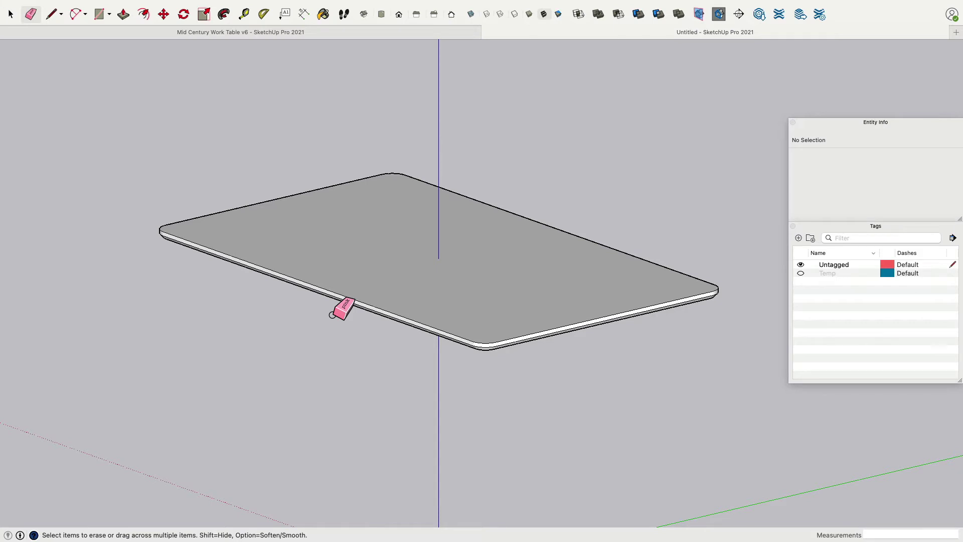
Group the tabletop geometry and assign it to a new tag named TableTop.
{"action": "left_click", "coordinate": [11, 14]}
{"action": "triple_click", "coordinate": [374, 243]}
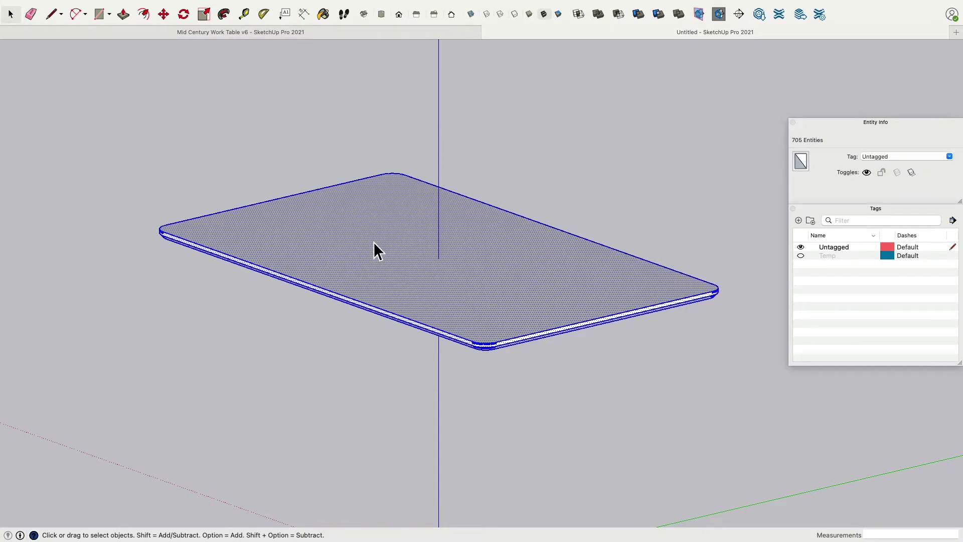
{"action": "right_click", "coordinate": [382, 239]}
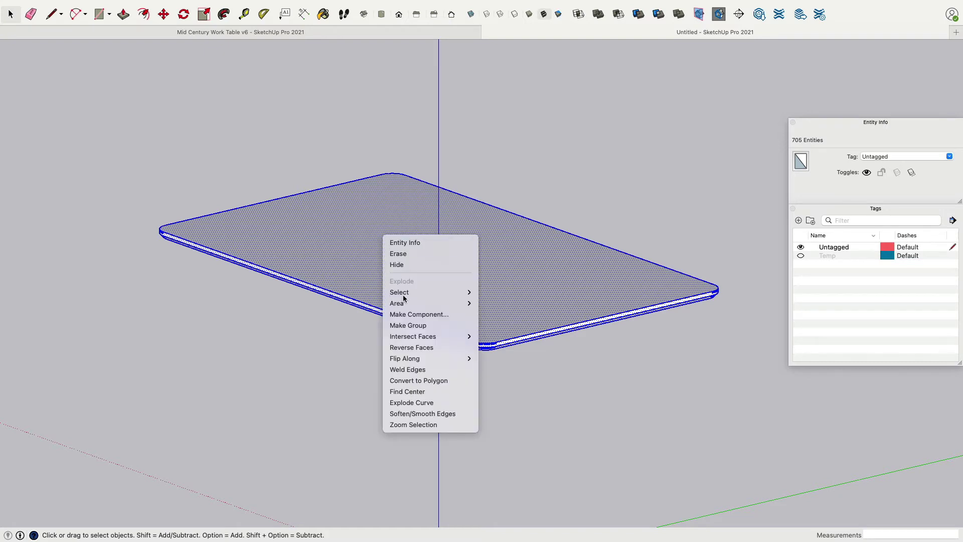
{"action": "left_click", "coordinate": [416, 325]}
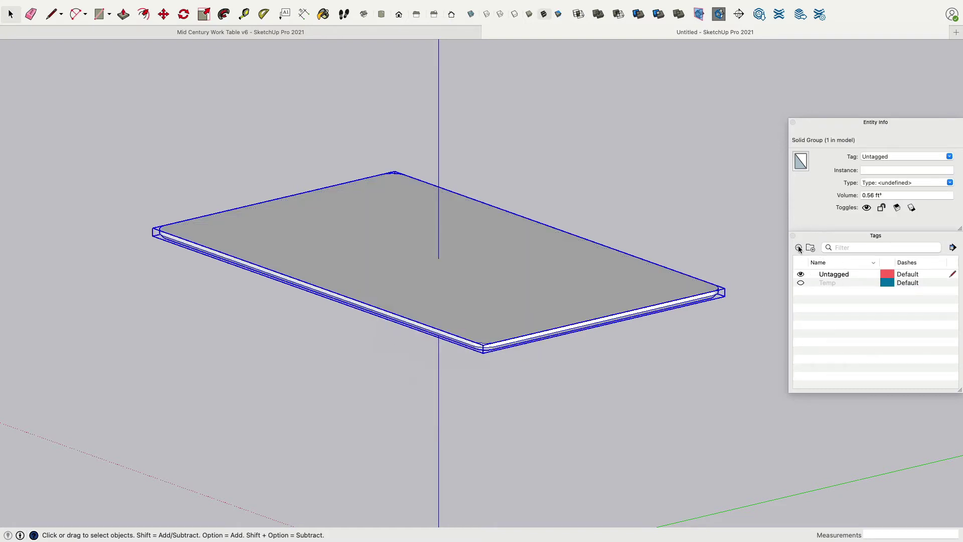
{"action": "left_click", "coordinate": [798, 248]}
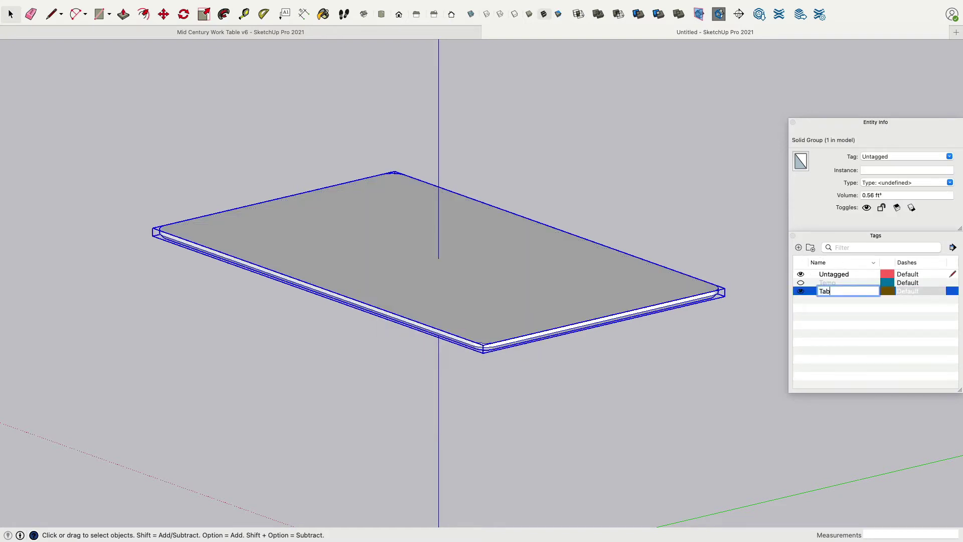
{"action": "type", "text": "TableTop"}
{"action": "key", "text": "Return"}
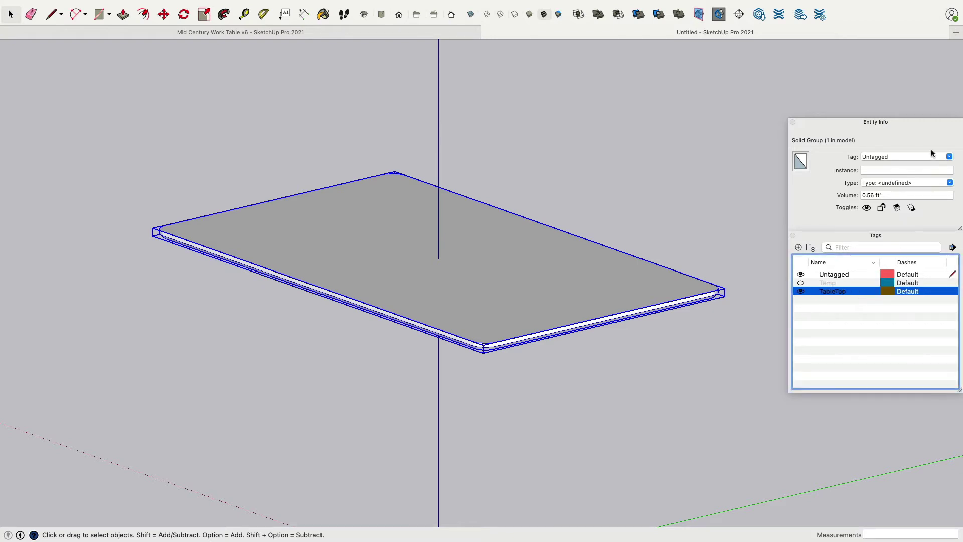
{"action": "left_click", "coordinate": [949, 156]}
{"action": "left_click", "coordinate": [898, 166]}
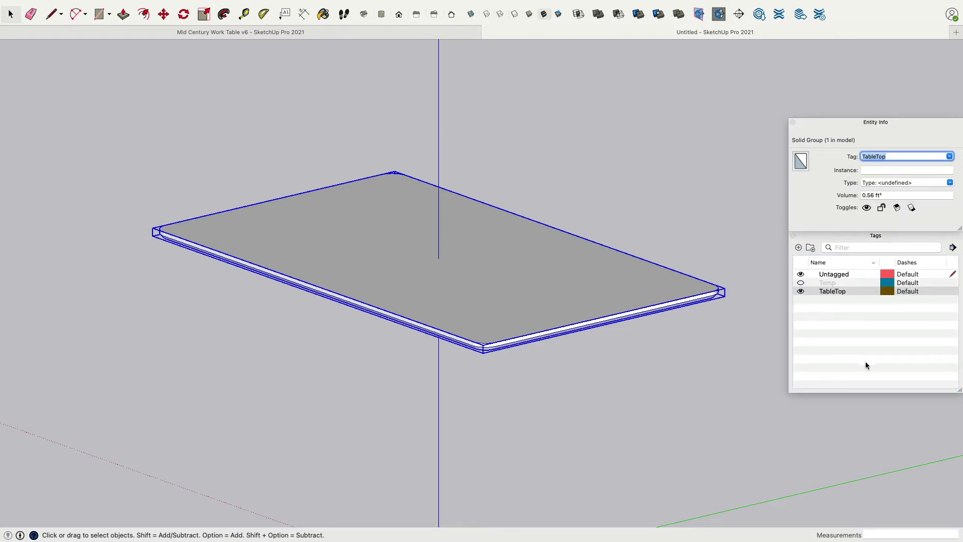
Toggle the TableTop and Temp tags' visibility to test them, leaving TableTop shown.
{"action": "left_click", "coordinate": [801, 291]}
{"action": "left_click", "coordinate": [801, 283]}
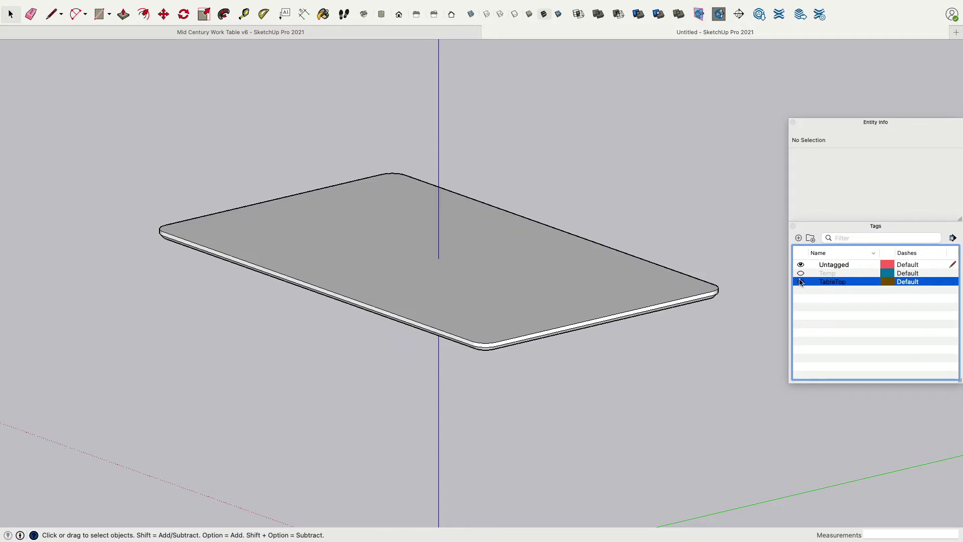
{"action": "left_click", "coordinate": [800, 282]}
{"action": "left_click", "coordinate": [801, 274]}
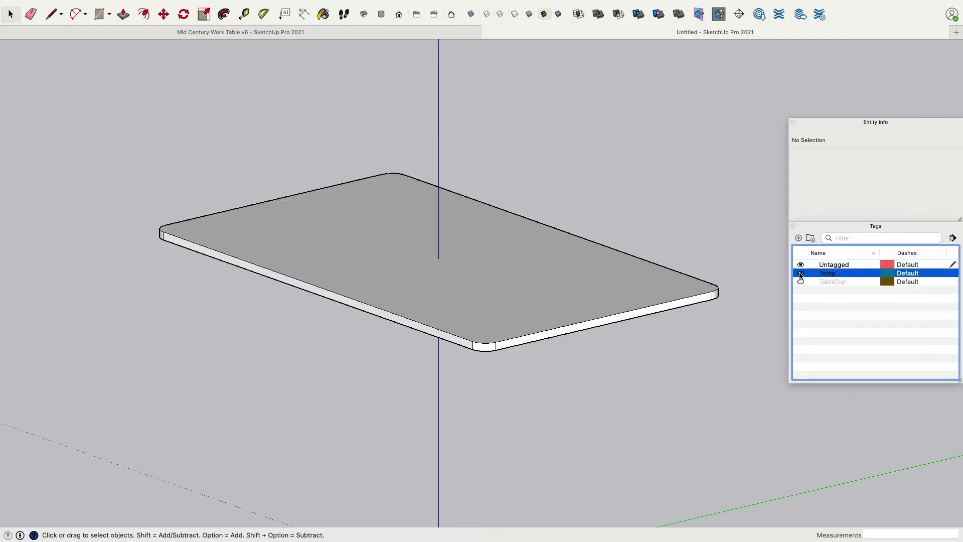
{"action": "left_click", "coordinate": [800, 274]}
{"action": "left_click", "coordinate": [800, 274]}
{"action": "left_click", "coordinate": [800, 273]}
{"action": "left_click", "coordinate": [800, 281]}
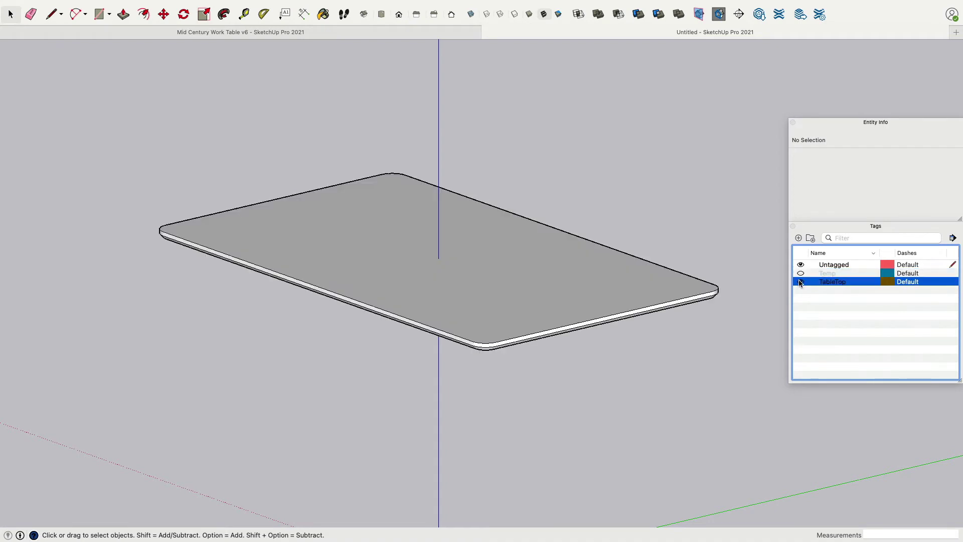
{"action": "left_click", "coordinate": [800, 282]}
{"action": "middle_click_drag", "start_coordinate": [554, 392], "coordinate": [757, 272]}
{"action": "left_click", "coordinate": [800, 282]}
{"action": "middle_click_drag", "start_coordinate": [505, 249], "coordinate": [601, 217]}
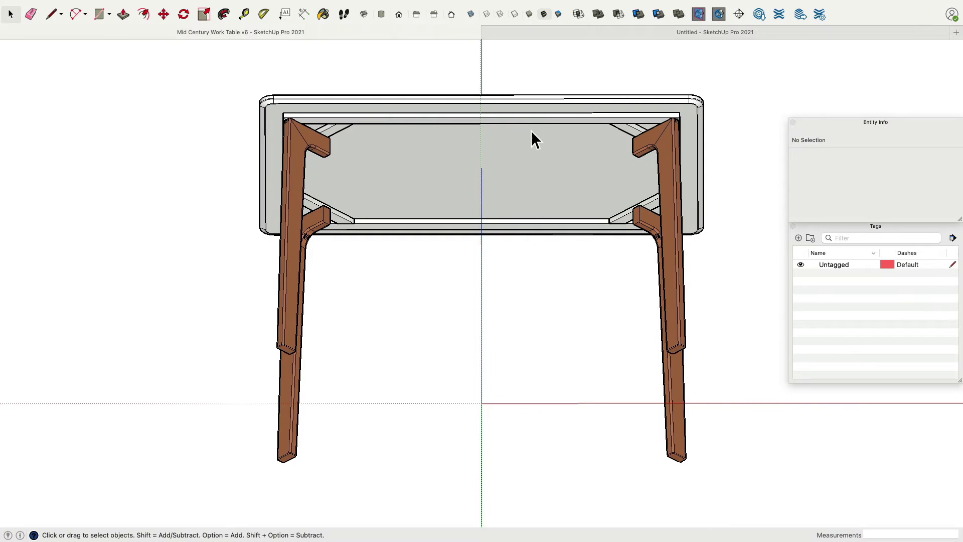
Select the reference table's apron frame and view it from below and the front.
{"action": "left_click", "coordinate": [524, 123]}
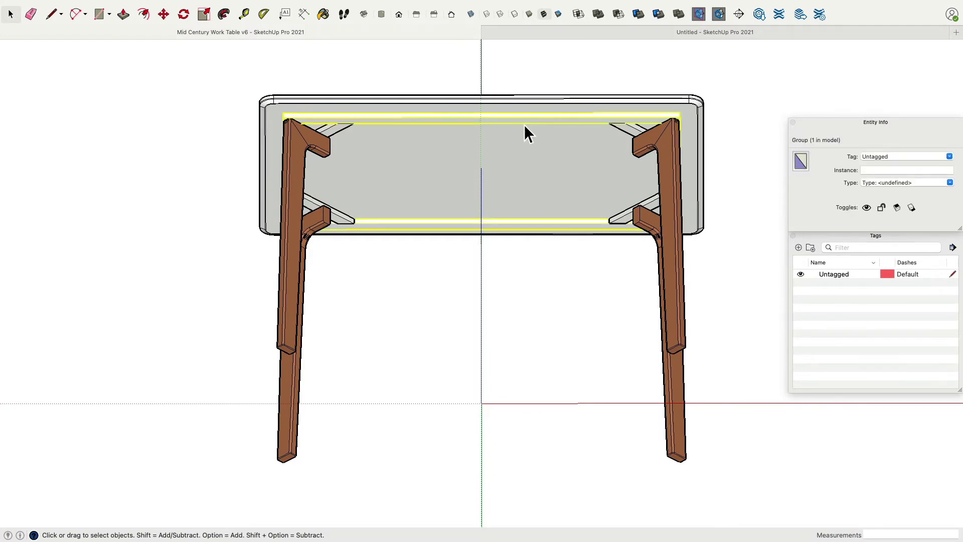
{"action": "middle_click_drag", "start_coordinate": [525, 124], "coordinate": [562, 173]}
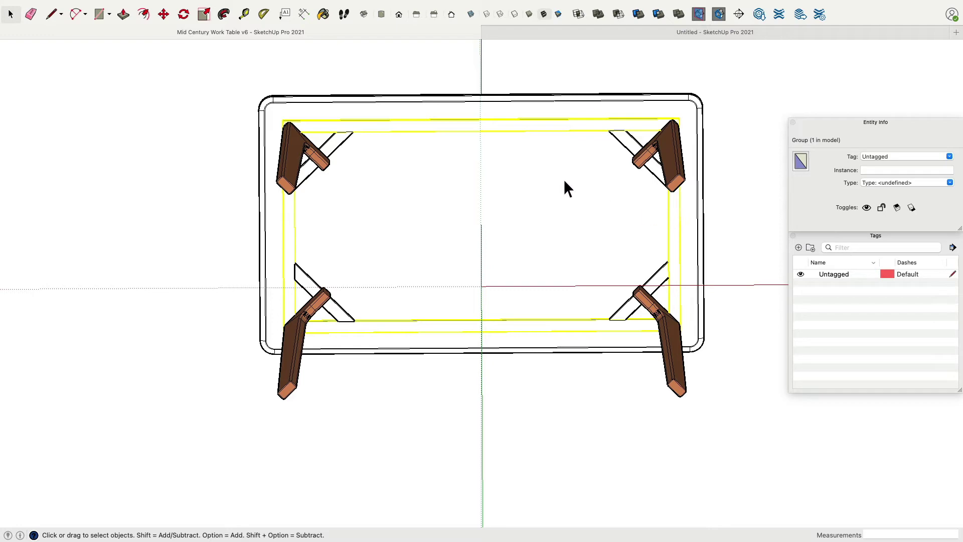
{"action": "middle_click_drag", "start_coordinate": [555, 172], "coordinate": [557, 345]}
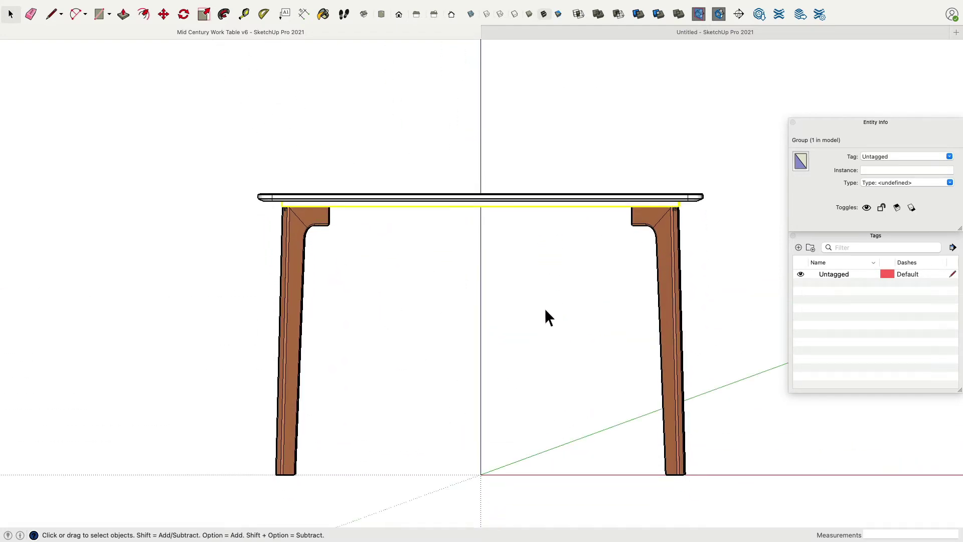
Return to the untitled model and orbit to a near top-down view of the tabletop.
{"action": "left_click", "coordinate": [594, 34]}
{"action": "middle_click_drag", "start_coordinate": [550, 146], "coordinate": [482, 265]}
{"action": "left_click", "coordinate": [465, 237]}
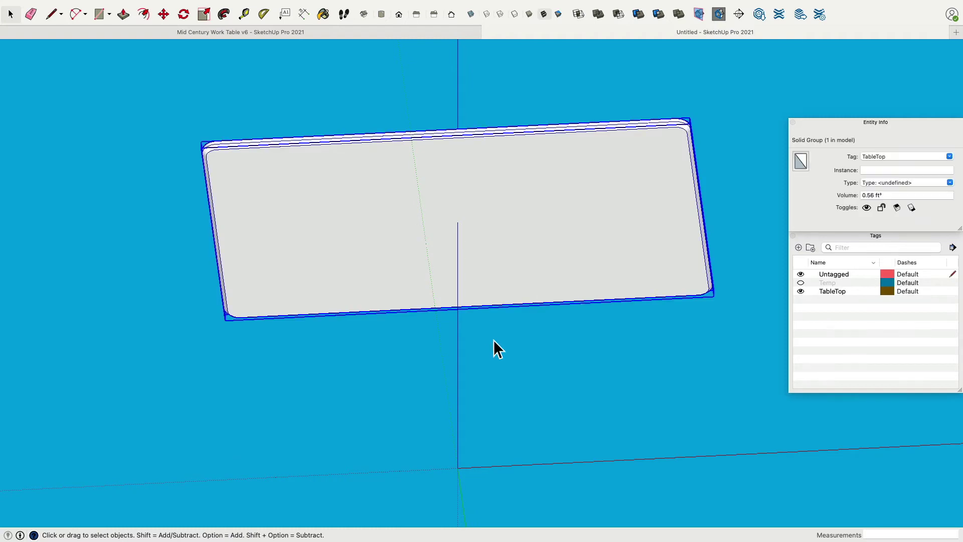
{"action": "middle_click_drag", "start_coordinate": [494, 346], "coordinate": [449, 295], "text": "shift"}
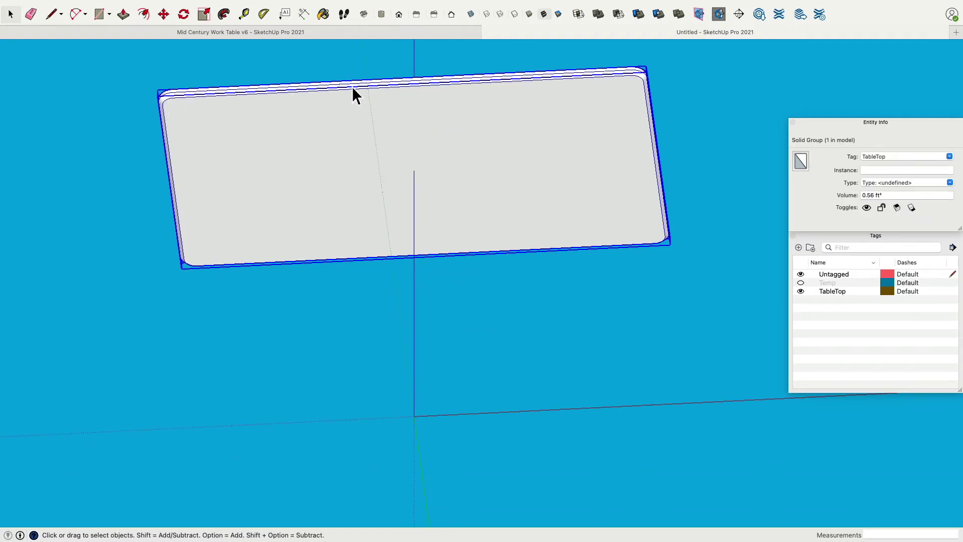
{"action": "middle_click_drag", "start_coordinate": [670, 81], "coordinate": [578, 348]}
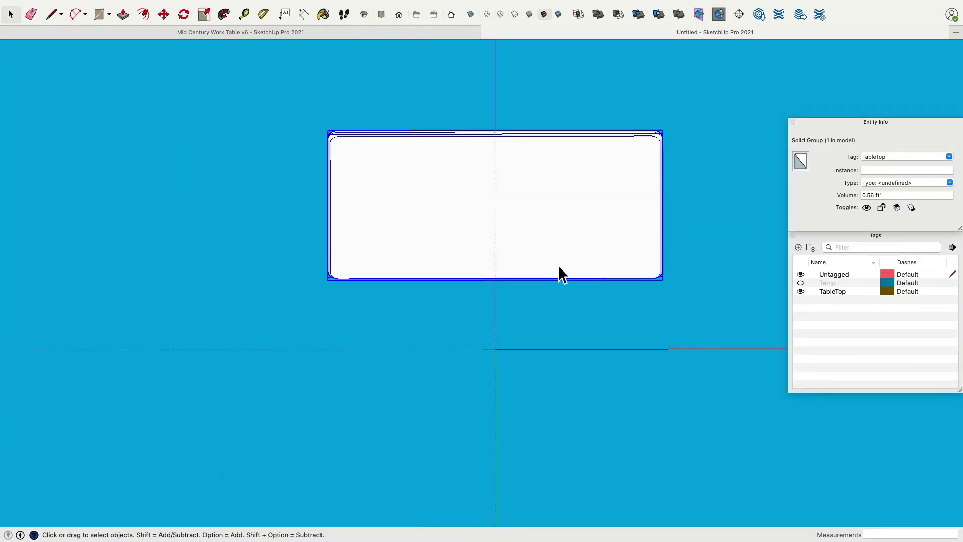
{"action": "middle_click_drag", "start_coordinate": [543, 250], "coordinate": [558, 236]}
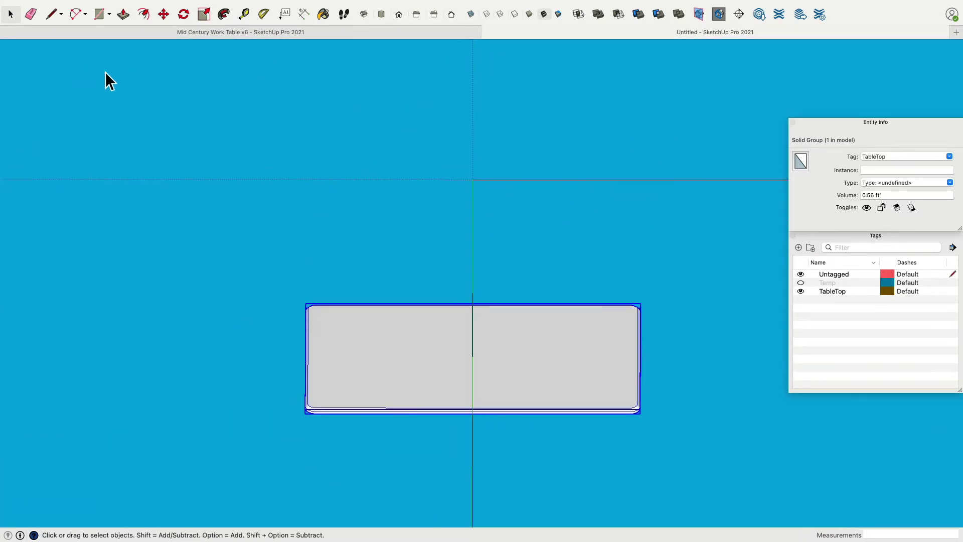
Draw a 47 by 28 rectangle centred on the axes origin.
{"action": "left_click", "coordinate": [98, 15]}
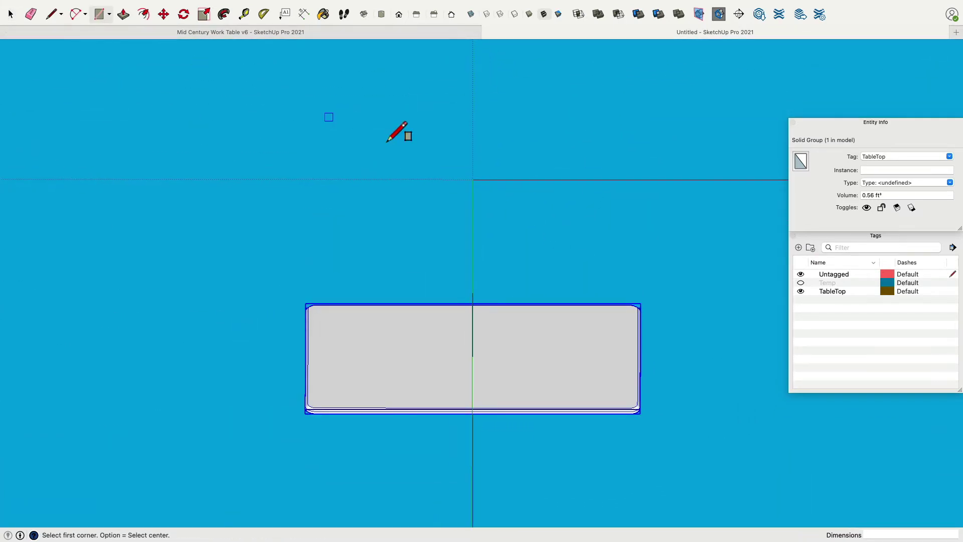
{"action": "key", "text": "alt"}
{"action": "left_click", "coordinate": [472, 179]}
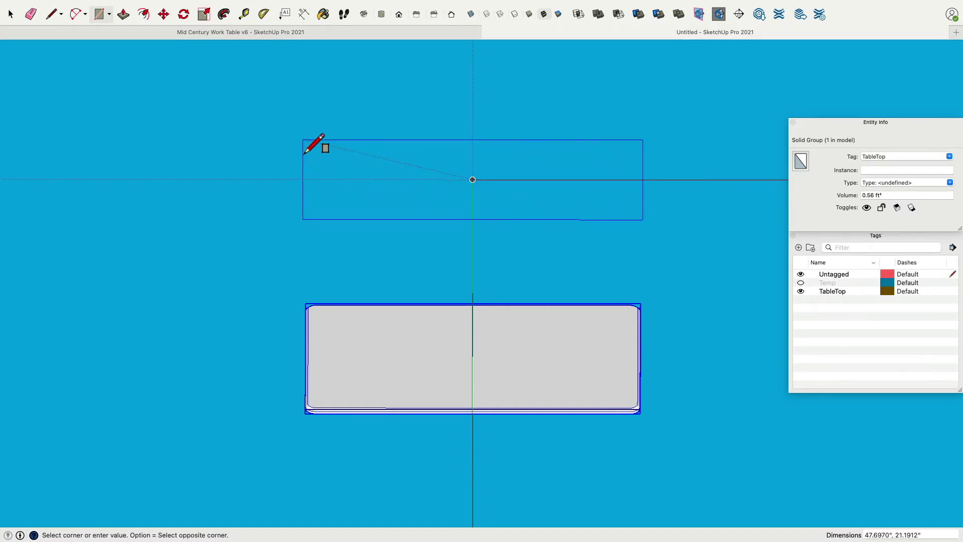
{"action": "type", "text": "47, 28"}
{"action": "key", "text": "Return"}
Offset the rectangle inward by 2 inches, then offset again by 1 inch.
{"action": "middle_click_drag", "start_coordinate": [239, 218], "coordinate": [245, 228]}
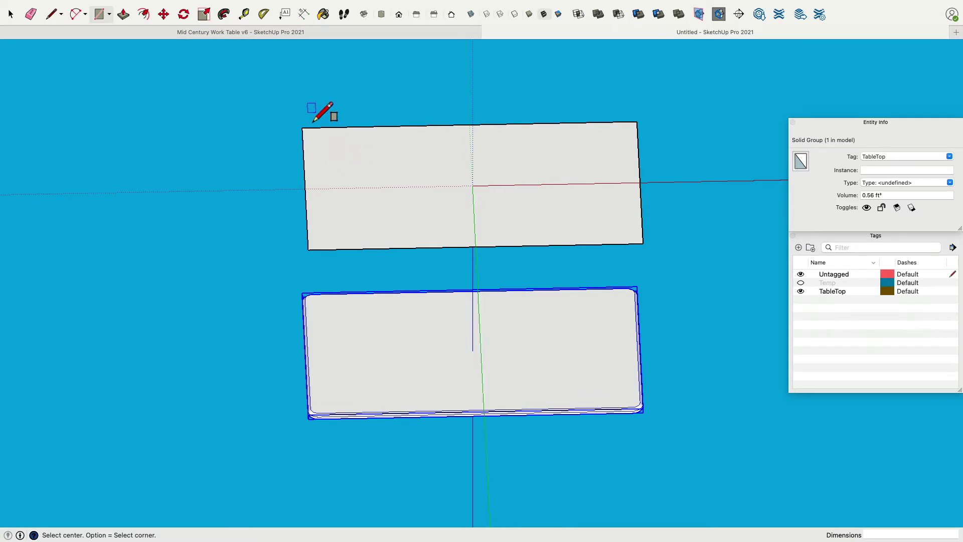
{"action": "left_click", "coordinate": [221, 15]}
{"action": "left_click", "coordinate": [374, 249]}
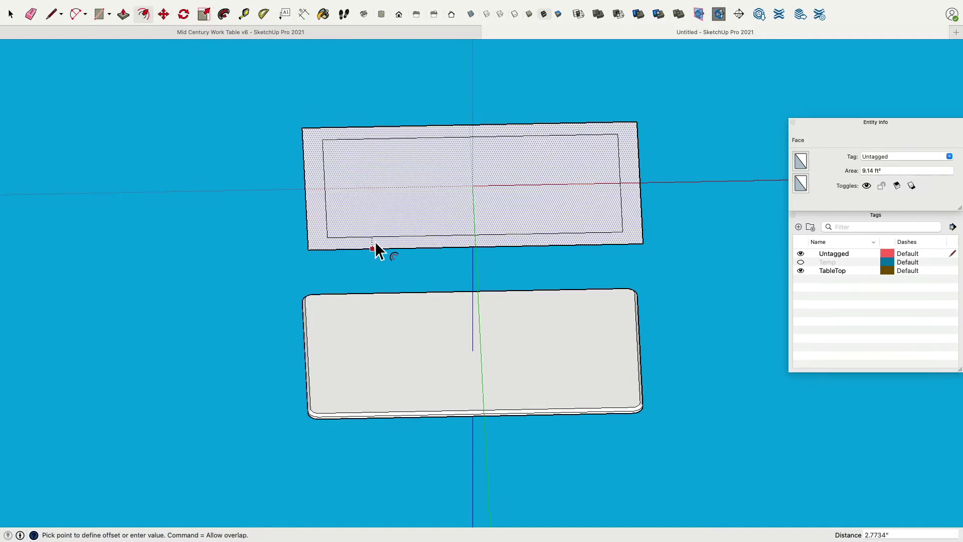
{"action": "type", "text": "2."}
{"action": "key", "text": "Return"}
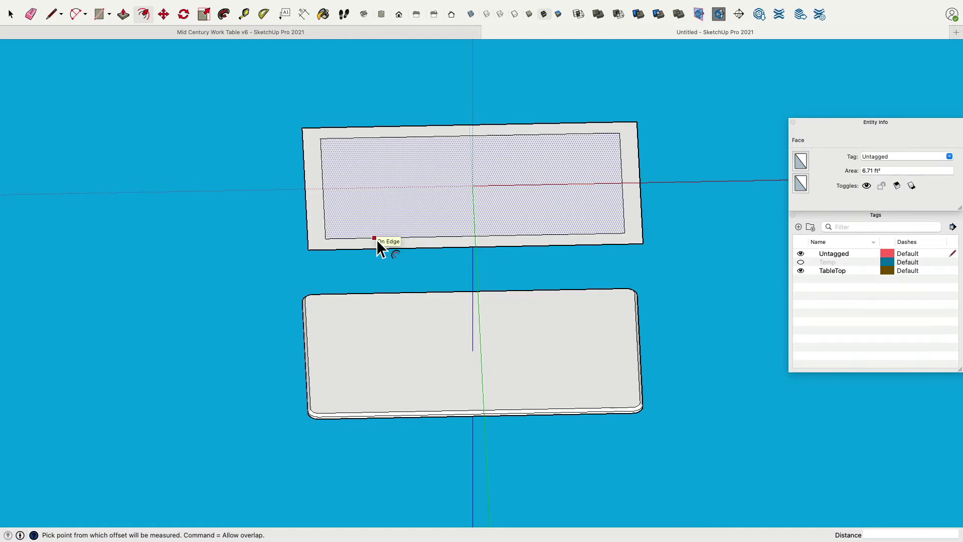
{"action": "left_click", "coordinate": [375, 239]}
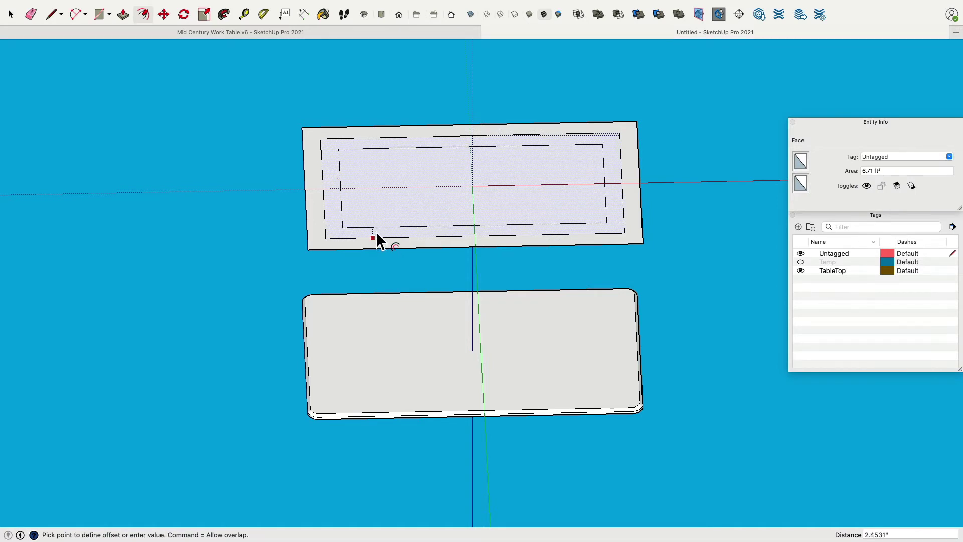
{"action": "type", "text": "1.25"}
{"action": "key", "text": "Return"}
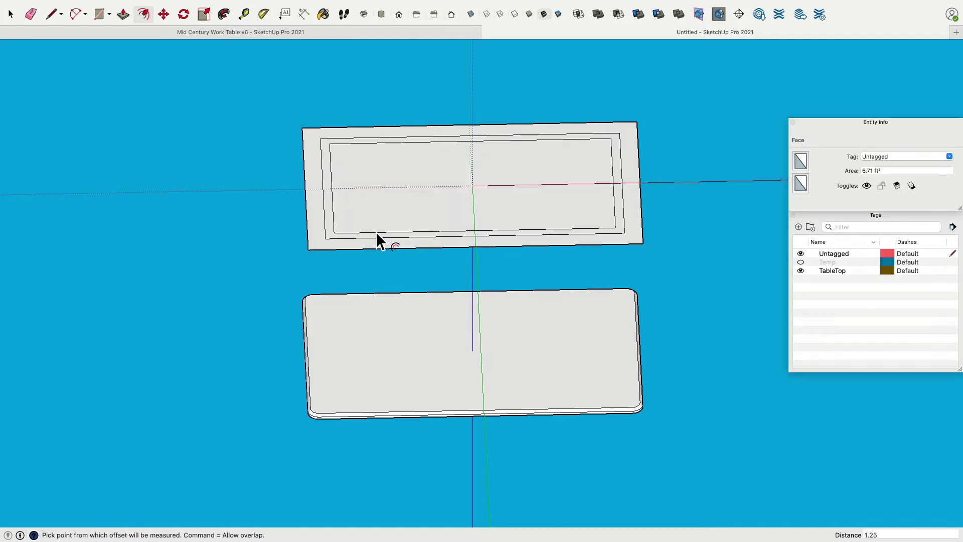
Delete the innermost face, the outer border face and the four outer edges.
{"action": "left_click", "coordinate": [11, 14]}
{"action": "left_click", "coordinate": [381, 182]}
{"action": "key", "text": "Delete"}
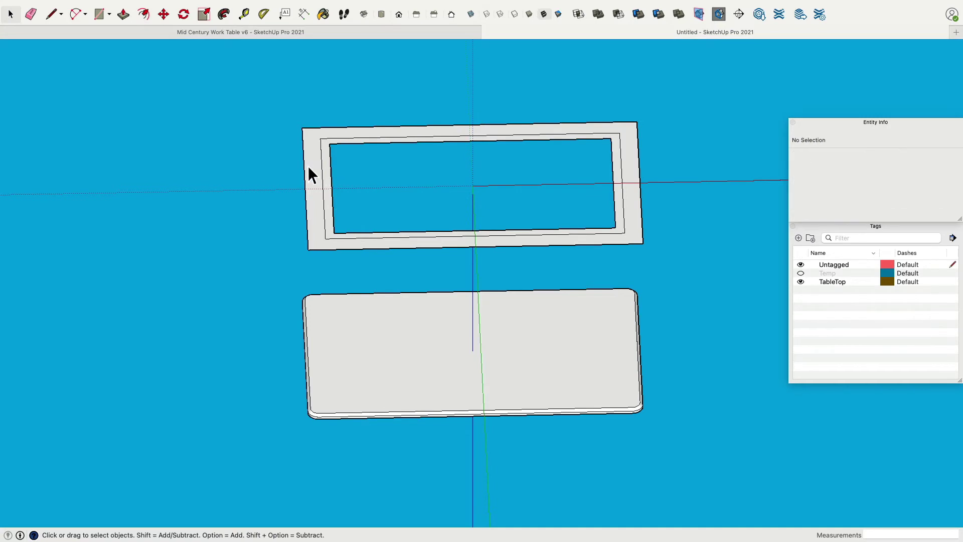
{"action": "left_click", "coordinate": [314, 169]}
{"action": "key", "text": "Delete"}
{"action": "left_click", "coordinate": [323, 129]}
{"action": "key", "text": "Delete"}
{"action": "left_click", "coordinate": [304, 157]}
{"action": "key", "text": "Delete"}
{"action": "left_click", "coordinate": [537, 247]}
{"action": "key", "text": "Delete"}
{"action": "left_click", "coordinate": [644, 239]}
{"action": "key", "text": "Delete"}
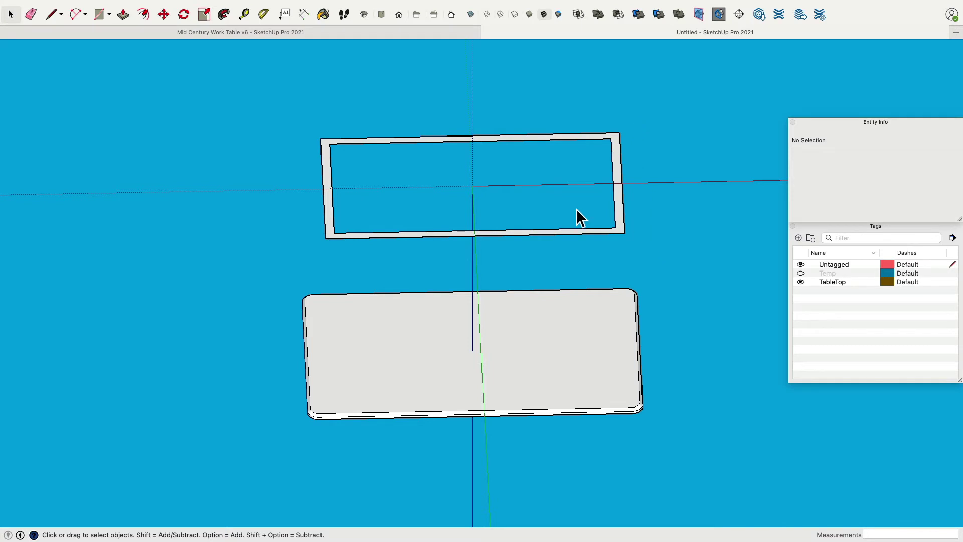
Draw diagonal lines joining inner and outer corners at all four frame corners.
{"action": "left_click", "coordinate": [51, 14]}
{"action": "left_click", "coordinate": [320, 138]}
{"action": "left_click", "coordinate": [329, 144]}
{"action": "left_click", "coordinate": [334, 233]}
{"action": "left_click", "coordinate": [325, 238]}
{"action": "left_click", "coordinate": [611, 138]}
{"action": "left_click", "coordinate": [620, 133]}
{"action": "left_click", "coordinate": [615, 229]}
{"action": "left_click", "coordinate": [624, 232]}
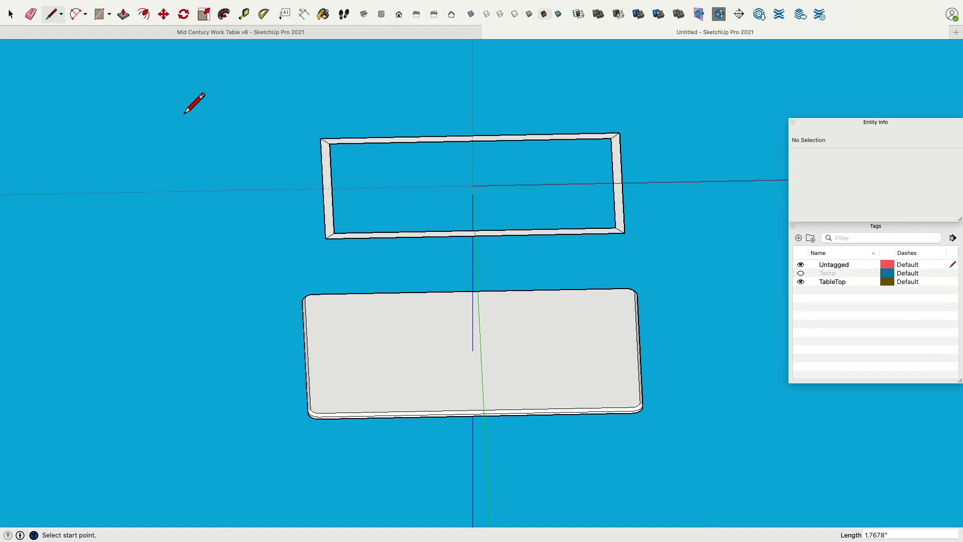
Push/Pull the frame's left rail down 0.6 inch, then orbit to an angled view.
{"action": "left_click", "coordinate": [122, 18]}
{"action": "scroll", "coordinate": [325, 225], "scroll_direction": "down", "scroll_amount": 2}
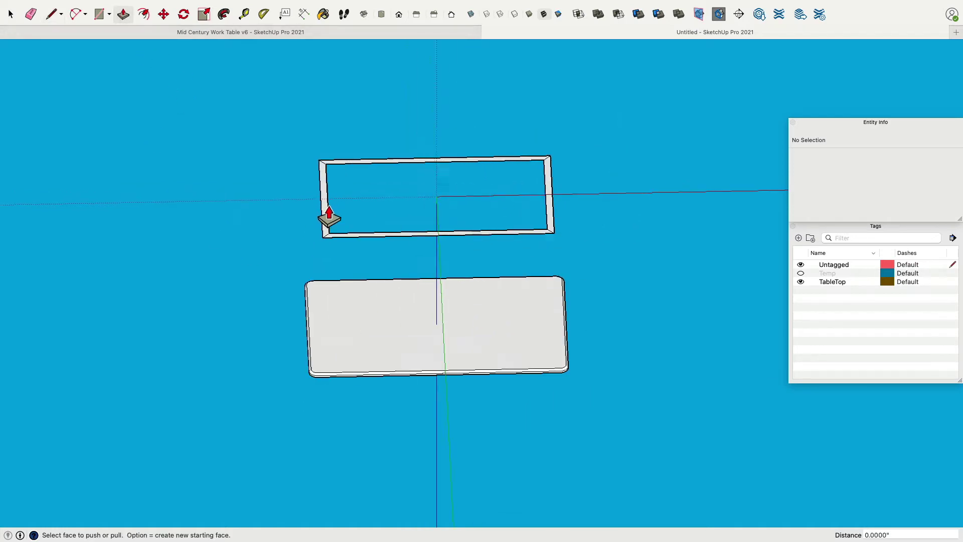
{"action": "scroll", "coordinate": [329, 200], "scroll_direction": "up", "scroll_amount": 5}
{"action": "left_click_drag", "start_coordinate": [332, 180], "coordinate": [330, 199]}
{"action": "type", "text": "0.6"}
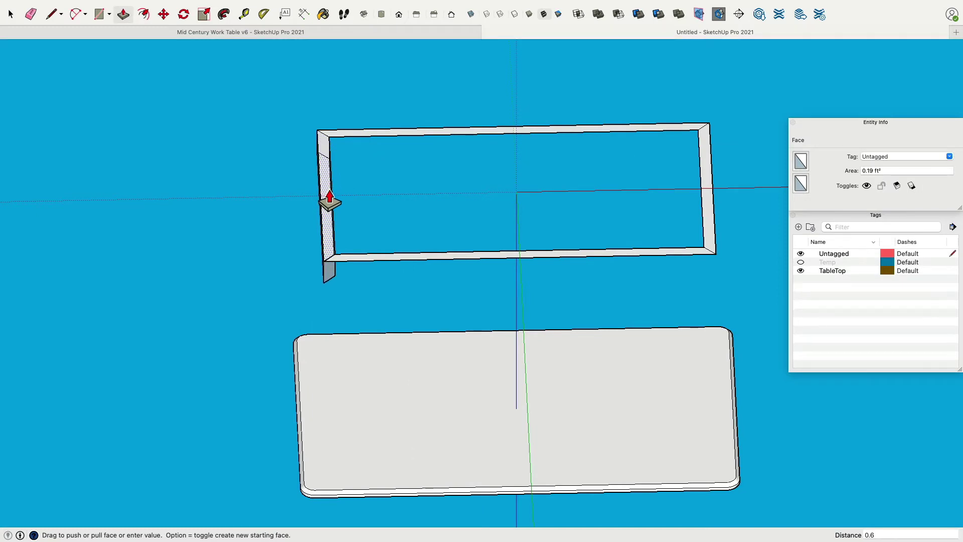
{"action": "key", "text": "Return"}
{"action": "middle_click_drag", "start_coordinate": [274, 191], "coordinate": [941, 386]}
{"action": "scroll", "coordinate": [623, 284], "scroll_direction": "up", "scroll_amount": 5}
{"action": "scroll", "coordinate": [622, 284], "scroll_direction": "up", "scroll_amount": 6}
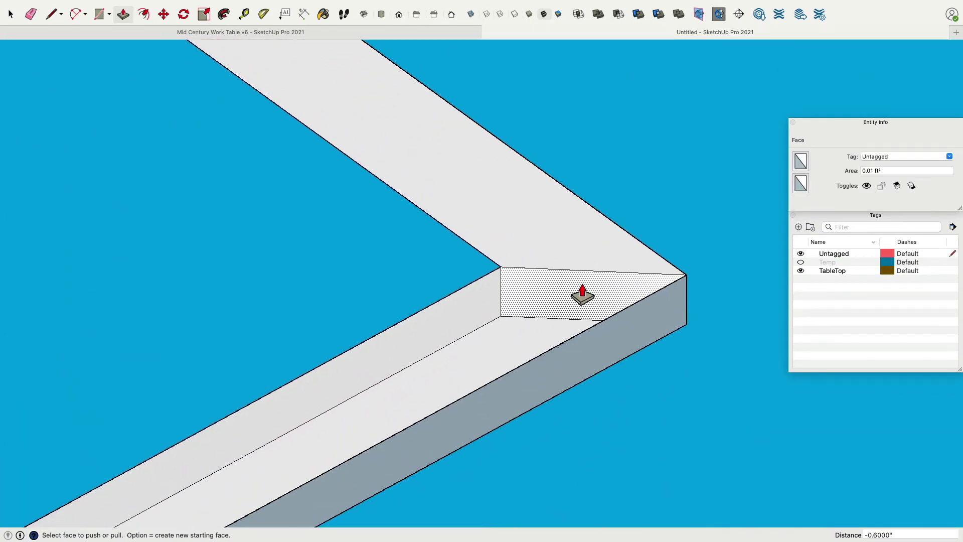
{"action": "scroll", "coordinate": [526, 308], "scroll_direction": "down", "scroll_amount": 2}
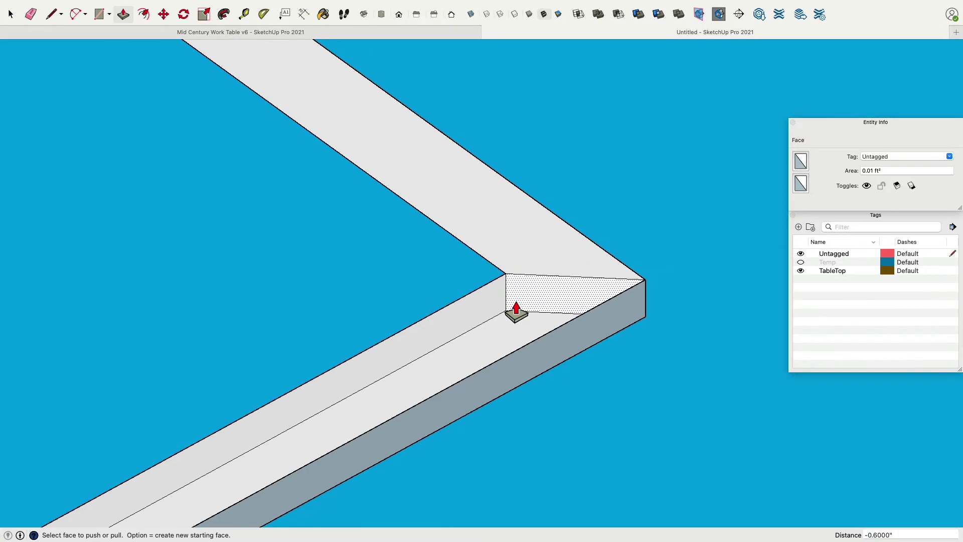
{"action": "scroll", "coordinate": [533, 326], "scroll_direction": "down", "scroll_amount": 5}
{"action": "scroll", "coordinate": [538, 321], "scroll_direction": "down", "scroll_amount": 3}
{"action": "middle_click_drag", "start_coordinate": [516, 339], "coordinate": [705, 253]}
{"action": "middle_click_drag", "start_coordinate": [82, 145], "coordinate": [209, 133], "text": "shift"}
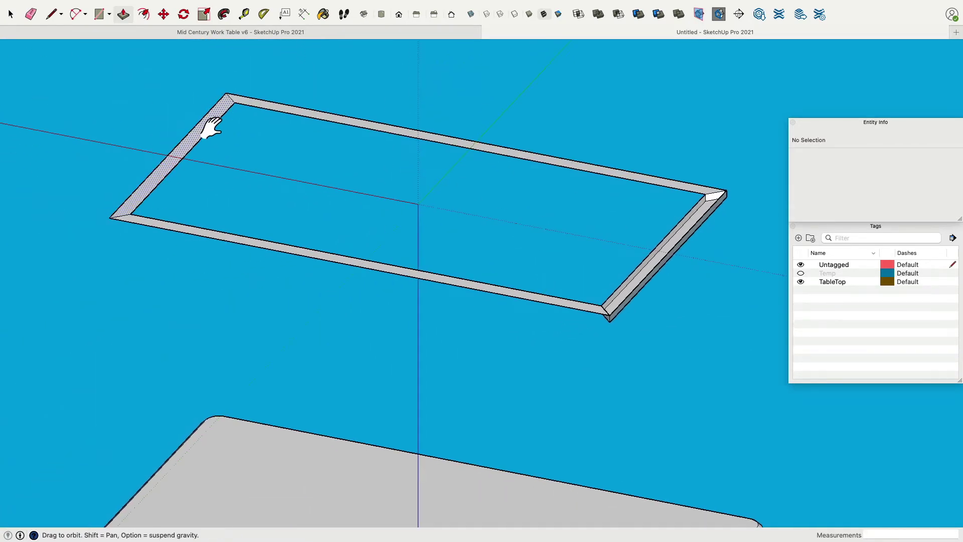
{"action": "left_click_drag", "start_coordinate": [215, 130], "coordinate": [208, 316]}
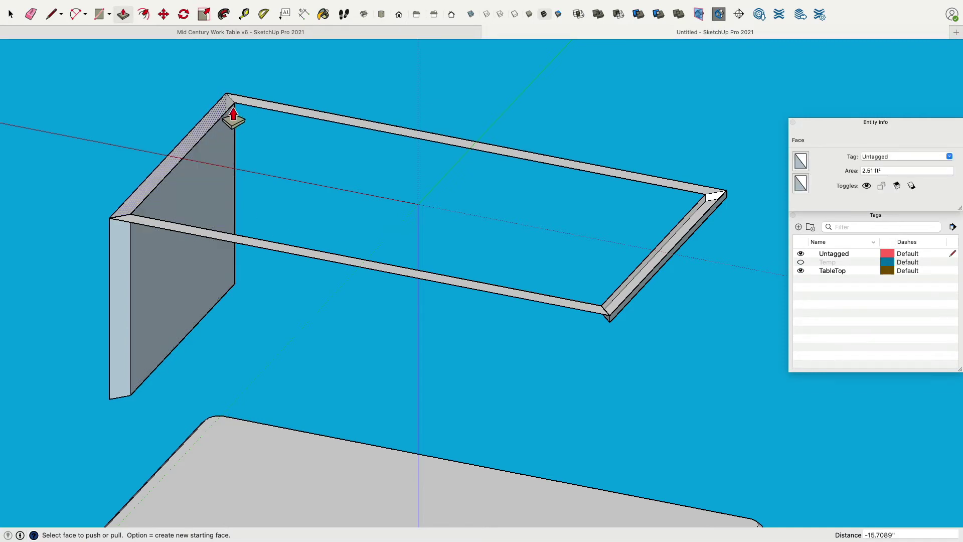
{"action": "key", "text": "super+z"}
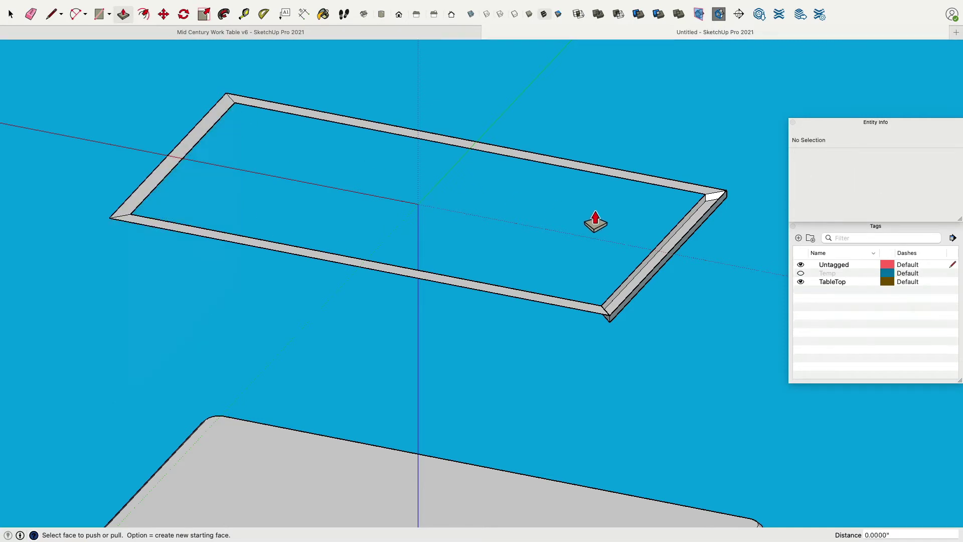
{"action": "key", "text": "super+z"}
{"action": "middle_click_drag", "start_coordinate": [589, 217], "coordinate": [520, 218], "text": "shift"}
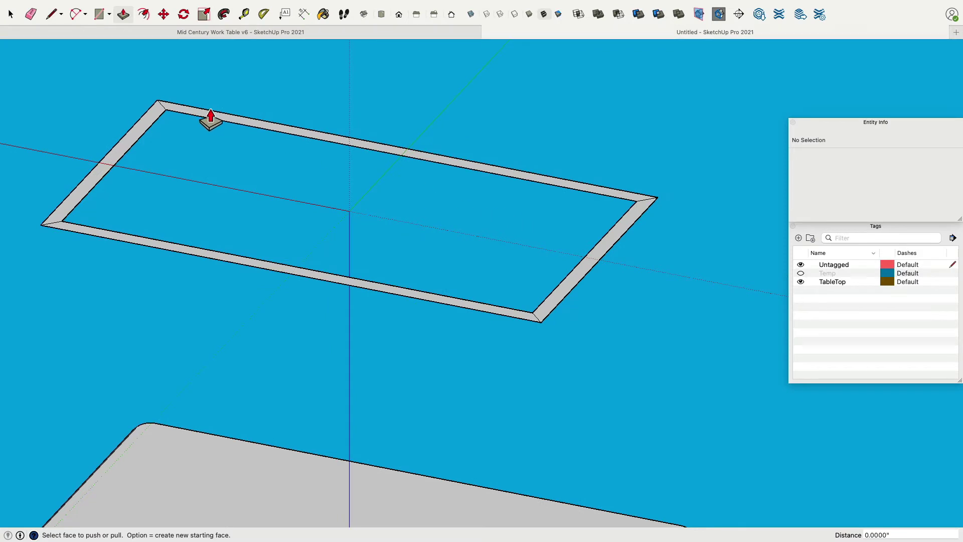
{"action": "scroll", "coordinate": [628, 267], "scroll_direction": "down", "scroll_amount": 3}
{"action": "scroll", "coordinate": [530, 349], "scroll_direction": "up", "scroll_amount": 5}
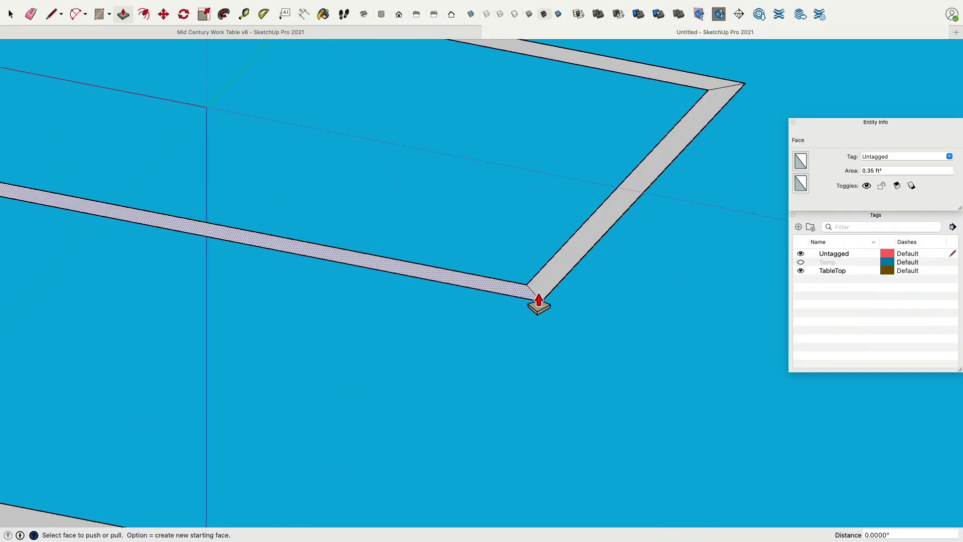
{"action": "scroll", "coordinate": [540, 295], "scroll_direction": "down", "scroll_amount": 2}
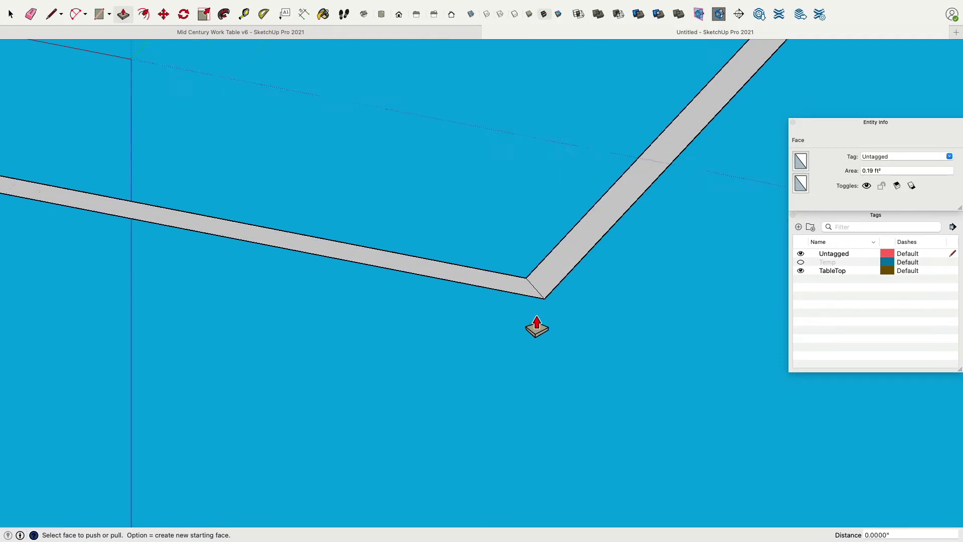
{"action": "scroll", "coordinate": [538, 321], "scroll_direction": "up", "scroll_amount": 1}
{"action": "scroll", "coordinate": [538, 323], "scroll_direction": "down", "scroll_amount": 3}
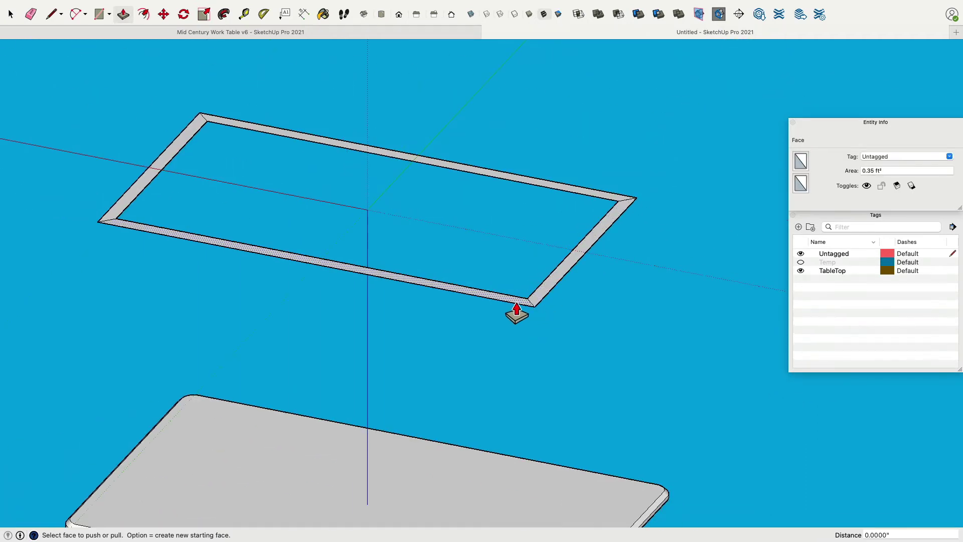
{"action": "left_click_drag", "start_coordinate": [551, 299], "coordinate": [561, 351]}
{"action": "key", "text": "super+z"}
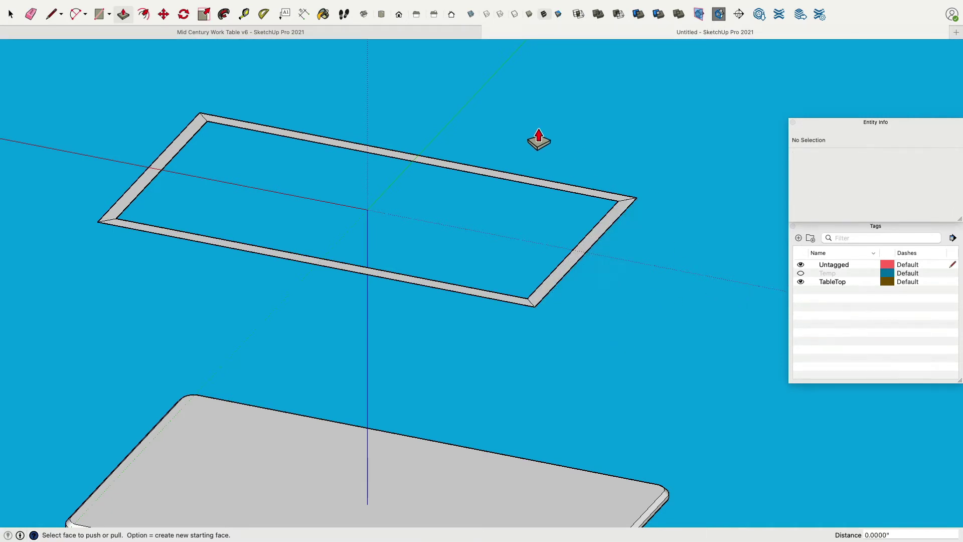
Erase the frame's long front and back rails.
{"action": "left_click", "coordinate": [26, 16]}
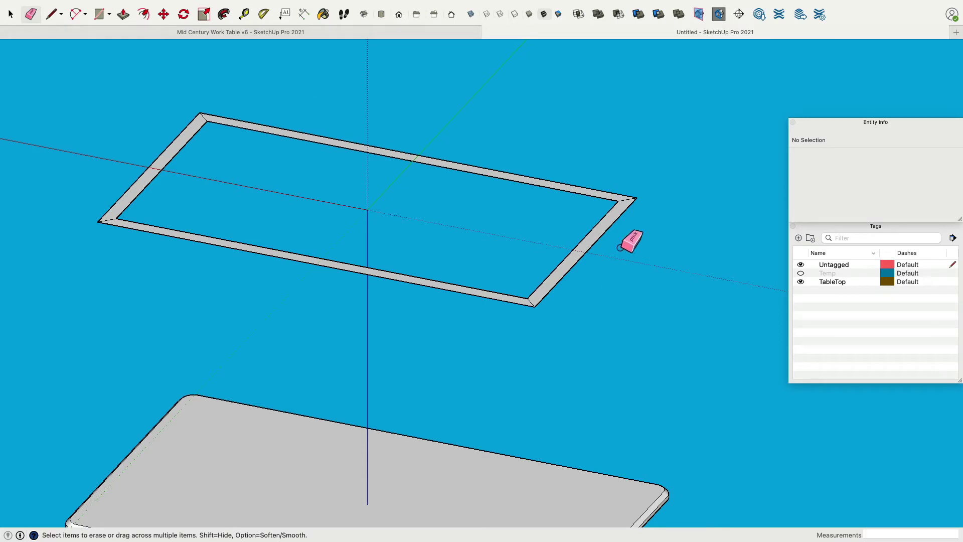
{"action": "left_click_drag", "start_coordinate": [550, 172], "coordinate": [479, 345]}
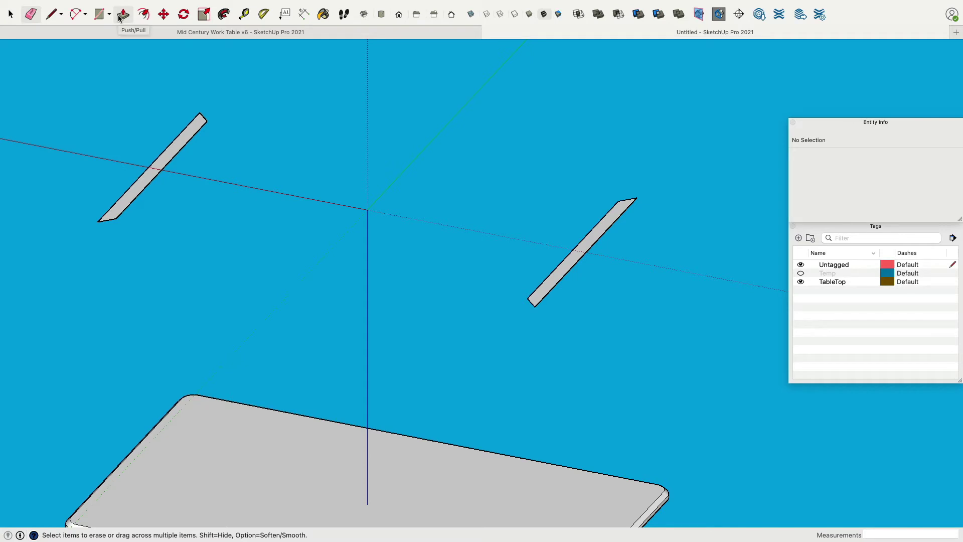
{"action": "scroll", "coordinate": [526, 336], "scroll_direction": "up", "scroll_amount": 5}
{"action": "scroll", "coordinate": [514, 301], "scroll_direction": "down", "scroll_amount": 5}
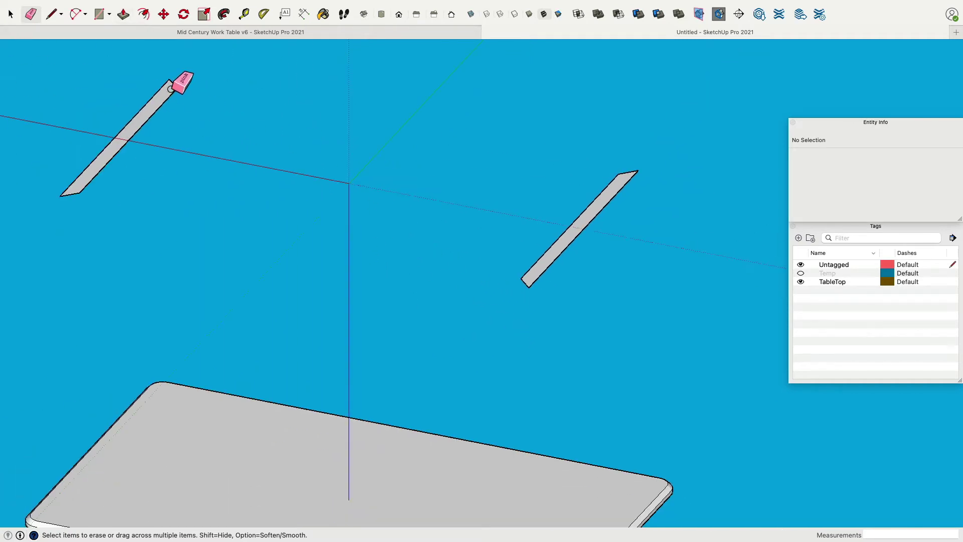
Push/Pull the right and left side rails to 0.6 inch thick each.
{"action": "left_click", "coordinate": [123, 14]}
{"action": "left_click_drag", "start_coordinate": [592, 206], "coordinate": [605, 291]}
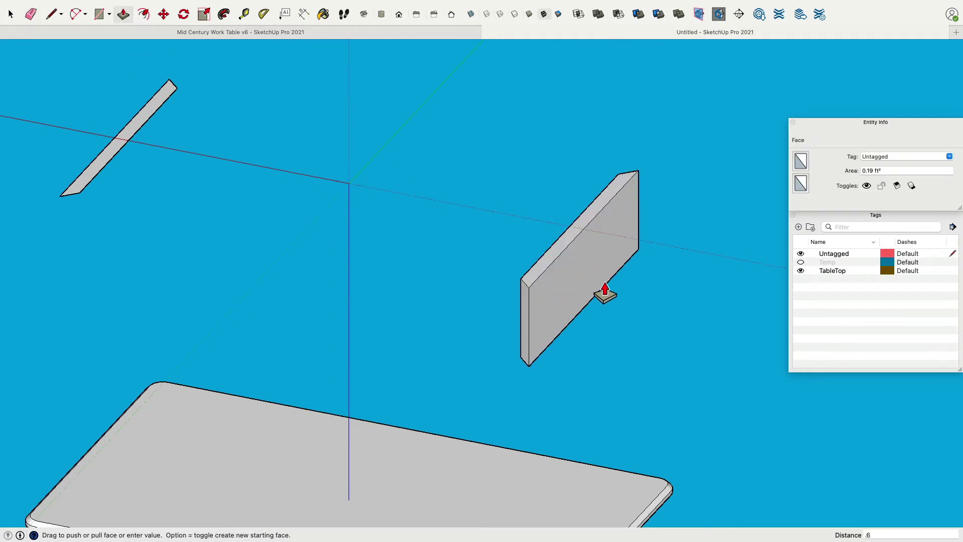
{"action": "type", "text": ".6"}
{"action": "key", "text": "Return"}
{"action": "left_click_drag", "start_coordinate": [152, 120], "coordinate": [153, 141]}
{"action": "type", "text": ".6"}
{"action": "key", "text": "Return"}
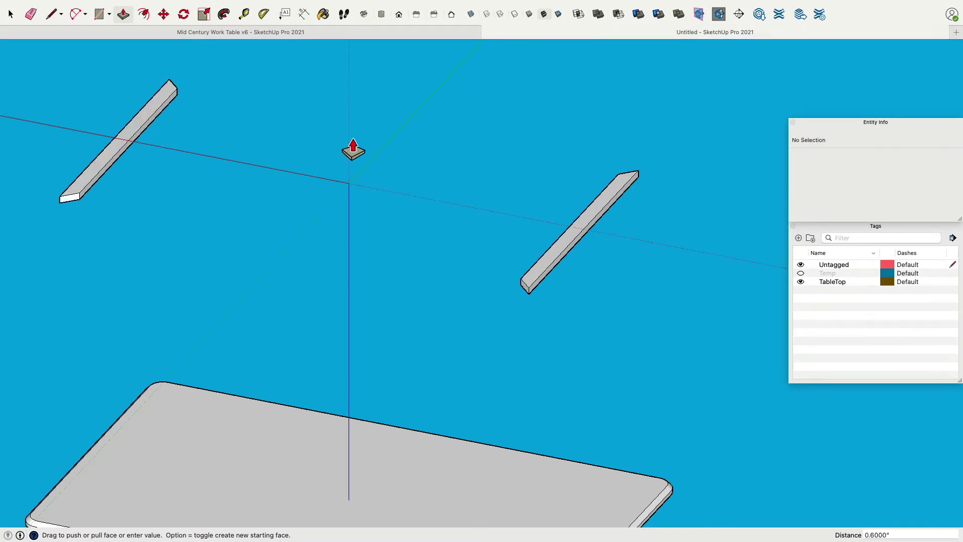
{"action": "key", "text": "space"}
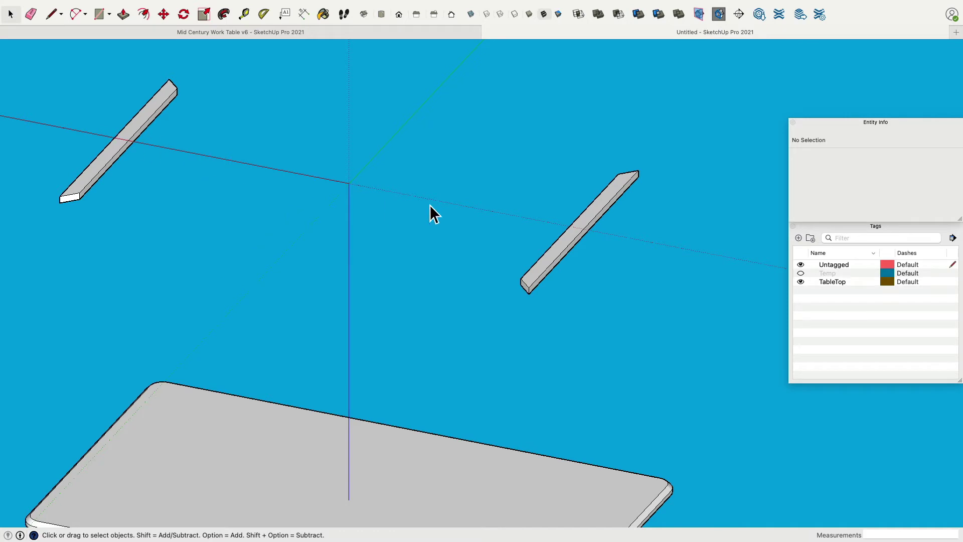
Make the right board and the left board each a separate group.
{"action": "triple_click", "coordinate": [546, 266]}
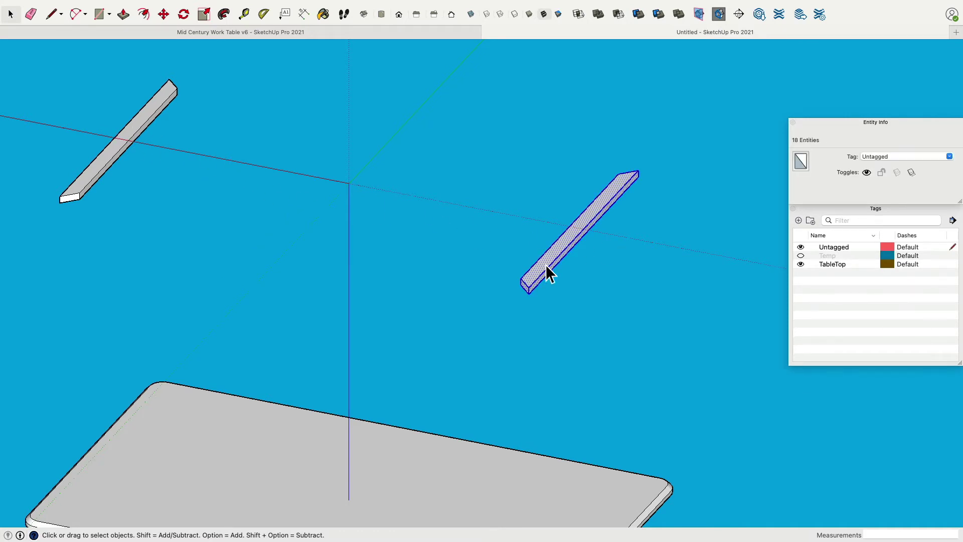
{"action": "right_click", "coordinate": [546, 266]}
{"action": "left_click", "coordinate": [586, 349]}
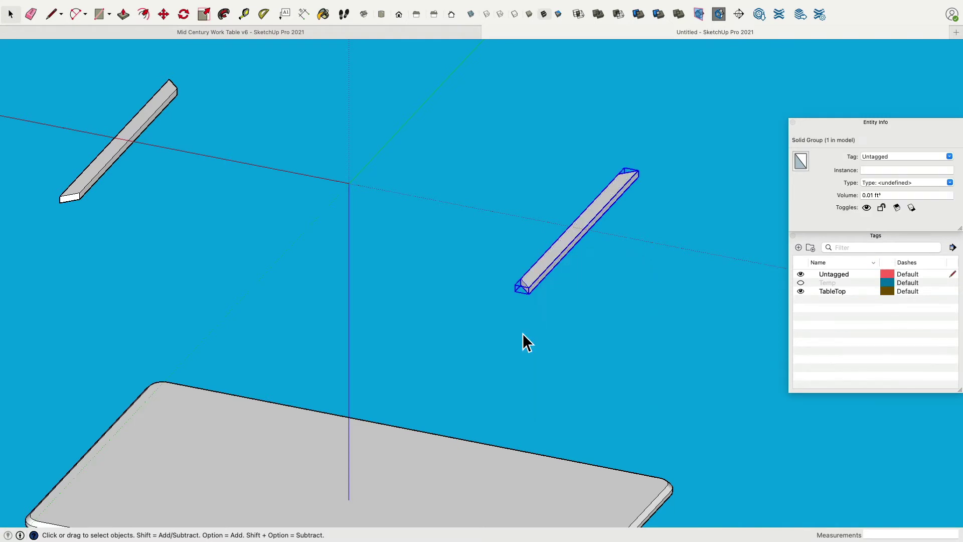
{"action": "triple_click", "coordinate": [110, 164]}
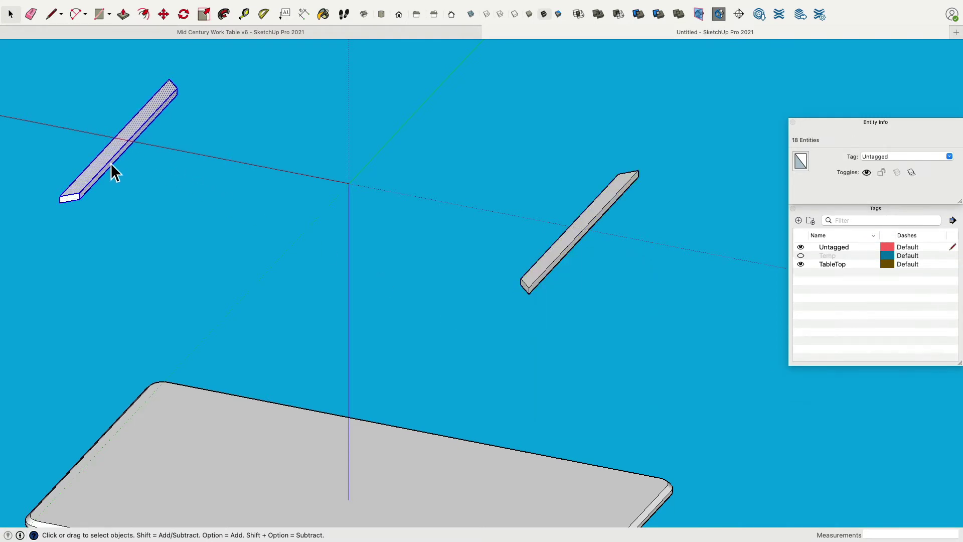
{"action": "right_click", "coordinate": [110, 162]}
{"action": "left_click", "coordinate": [163, 245]}
{"action": "middle_click_drag", "start_coordinate": [302, 219], "coordinate": [263, 224], "text": "shift"}
{"action": "left_click", "coordinate": [128, 243]}
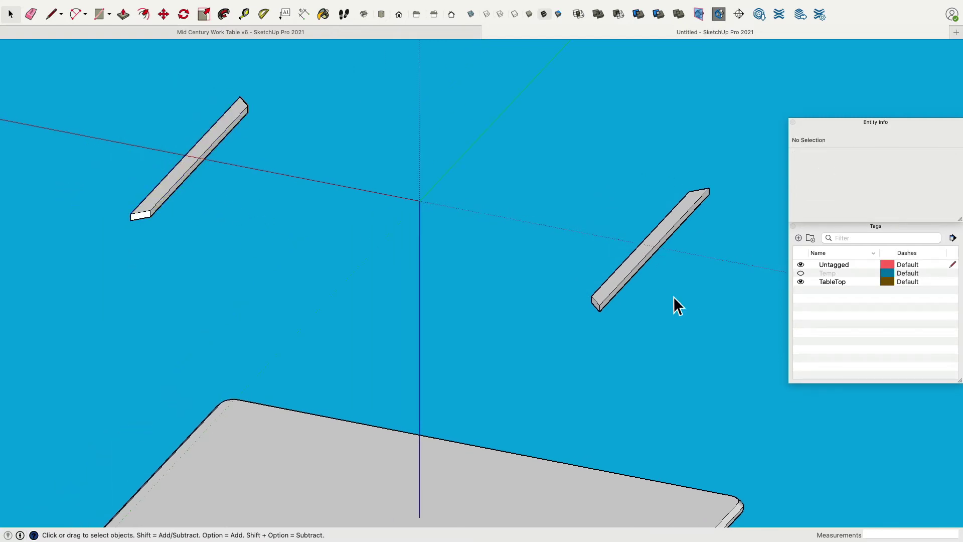
Draw a face spanning the two boards' ends and pull it up 0.6 inch.
{"action": "left_click", "coordinate": [51, 16]}
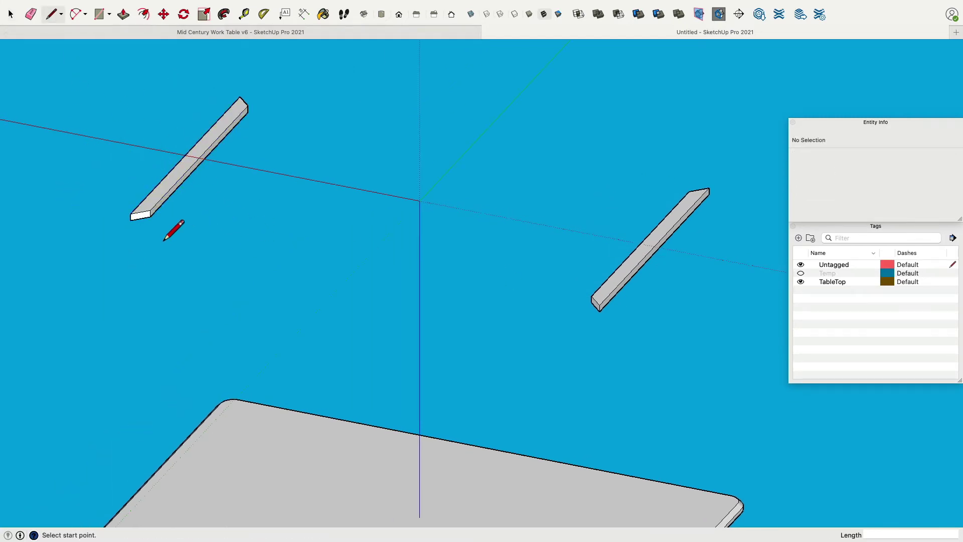
{"action": "left_click", "coordinate": [150, 216]}
{"action": "left_click", "coordinate": [591, 302]}
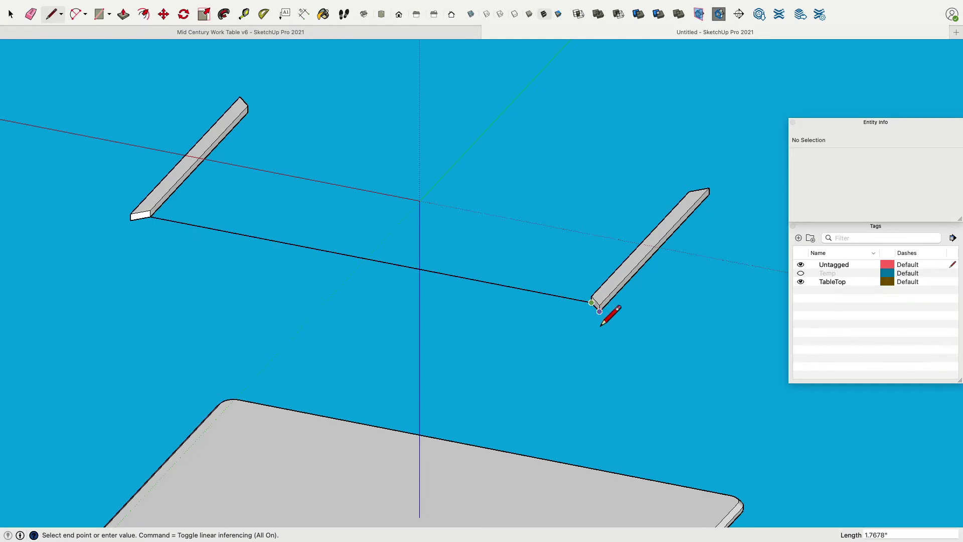
{"action": "left_click", "coordinate": [599, 311]}
{"action": "left_click", "coordinate": [131, 221]}
{"action": "left_click", "coordinate": [124, 14]}
{"action": "left_click", "coordinate": [172, 228]}
{"action": "type", "text": "0.6"}
{"action": "key", "text": "Return"}
Group the new joining board and orbit to view the U-shaped frame.
{"action": "key", "text": "space"}
{"action": "triple_click", "coordinate": [208, 226]}
{"action": "right_click", "coordinate": [206, 227]}
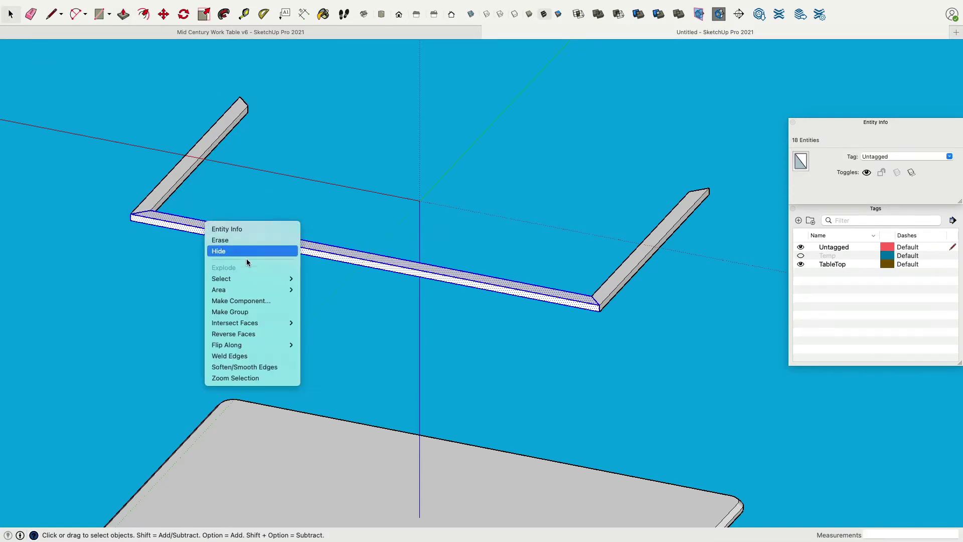
{"action": "left_click", "coordinate": [271, 312]}
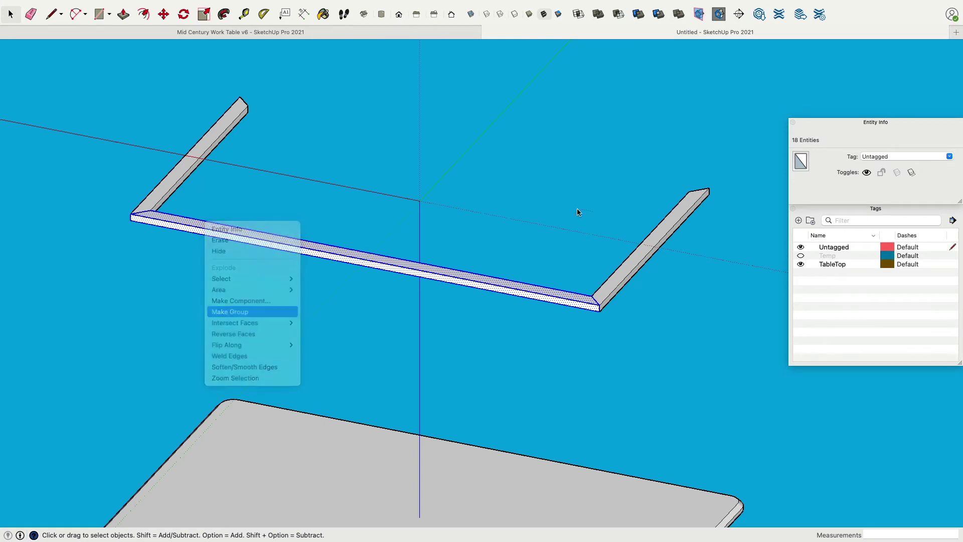
{"action": "left_click", "coordinate": [685, 183]}
{"action": "middle_click_drag", "start_coordinate": [685, 183], "coordinate": [393, 217]}
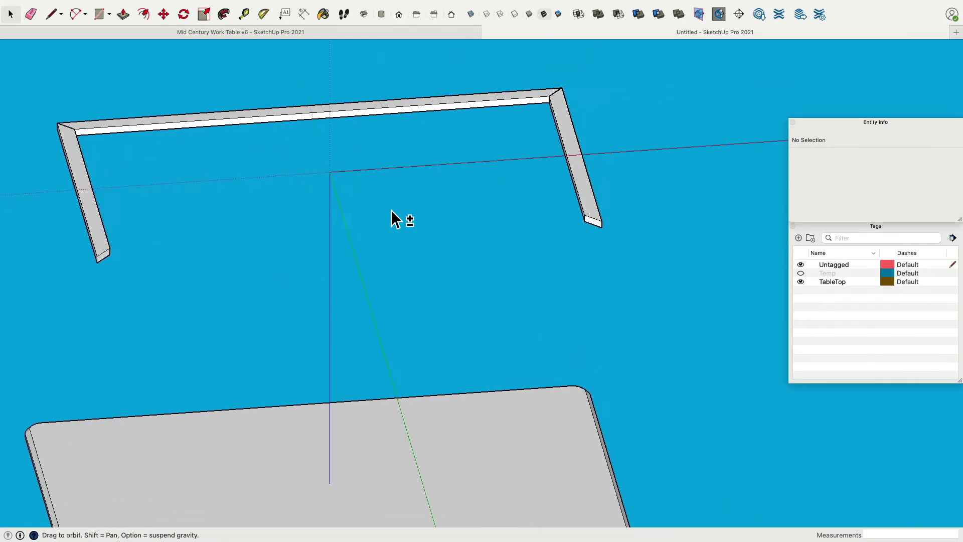
Make a horizontal rotated copy of the right leg board and place it at the left leg's bottom.
{"action": "left_click", "coordinate": [592, 215]}
{"action": "scroll", "coordinate": [594, 216], "scroll_direction": "down", "scroll_amount": 2}
{"action": "left_click", "coordinate": [163, 14]}
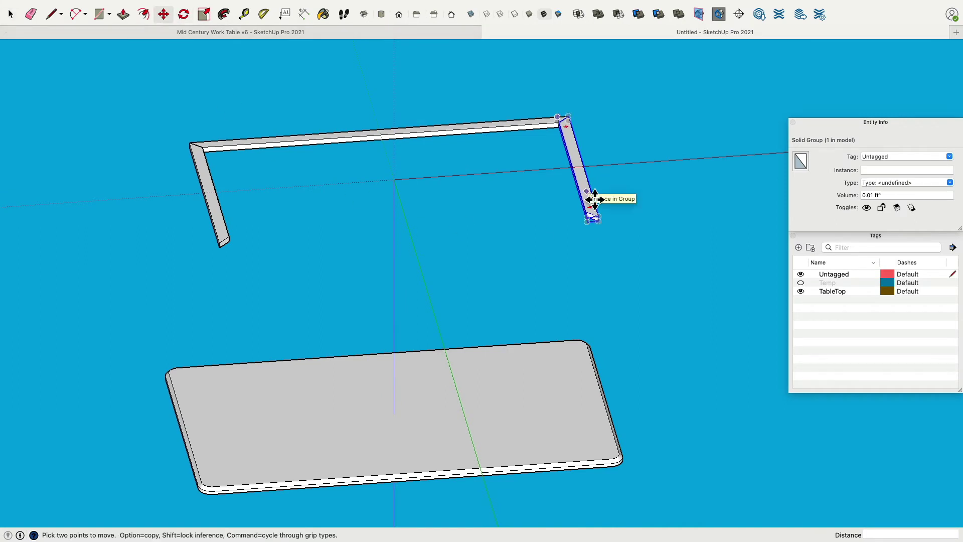
{"action": "scroll", "coordinate": [622, 213], "scroll_direction": "up", "scroll_amount": 2}
{"action": "scroll", "coordinate": [622, 213], "scroll_direction": "down", "scroll_amount": 1}
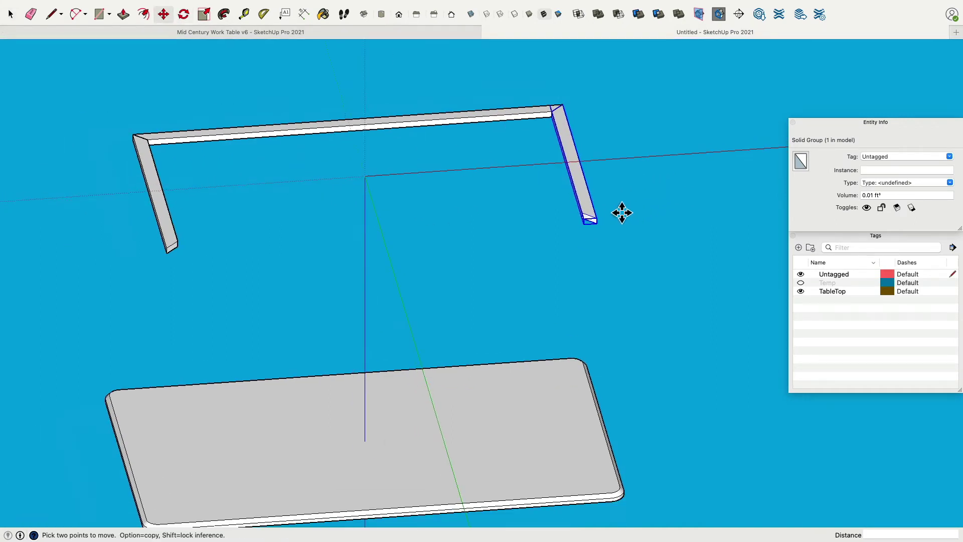
{"action": "left_click", "coordinate": [184, 15]}
{"action": "left_click", "coordinate": [574, 161]}
{"action": "left_click", "coordinate": [470, 146]}
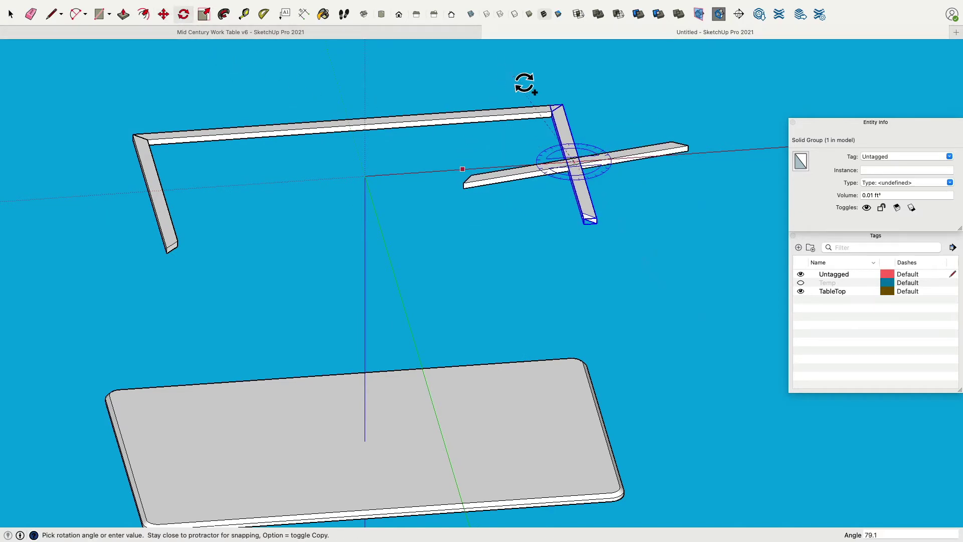
{"action": "left_click", "coordinate": [559, 82]}
{"action": "left_click", "coordinate": [164, 15]}
{"action": "left_click", "coordinate": [466, 182]}
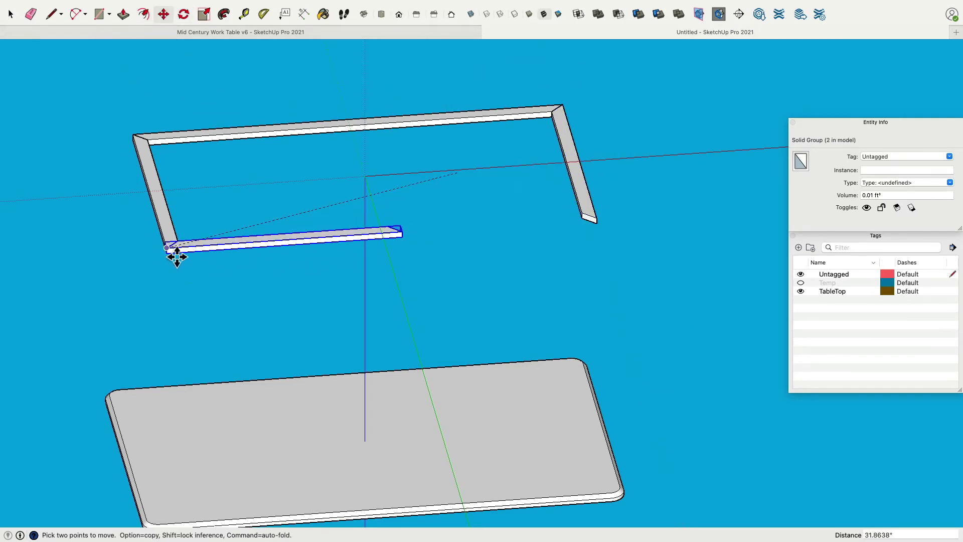
{"action": "left_click", "coordinate": [176, 253]}
Select the end face of the new rail.
{"action": "middle_click_drag", "start_coordinate": [494, 212], "coordinate": [378, 221]}
{"action": "scroll", "coordinate": [371, 215], "scroll_direction": "up", "scroll_amount": 5}
{"action": "key", "text": "space"}
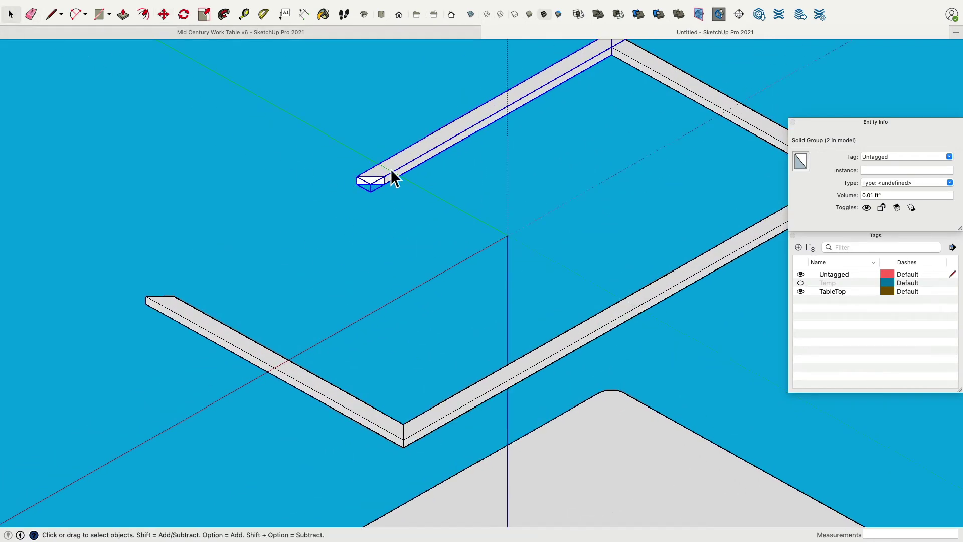
{"action": "left_click", "coordinate": [354, 187]}
{"action": "scroll", "coordinate": [369, 185], "scroll_direction": "up", "scroll_amount": 4}
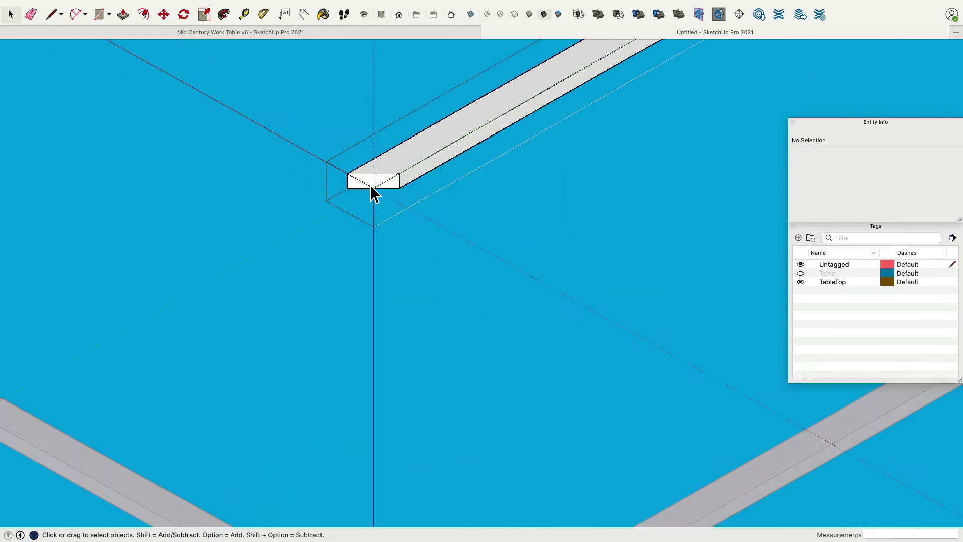
{"action": "left_click", "coordinate": [373, 184]}
{"action": "scroll", "coordinate": [375, 186], "scroll_direction": "down", "scroll_amount": 3}
{"action": "scroll", "coordinate": [378, 190], "scroll_direction": "up", "scroll_amount": 3}
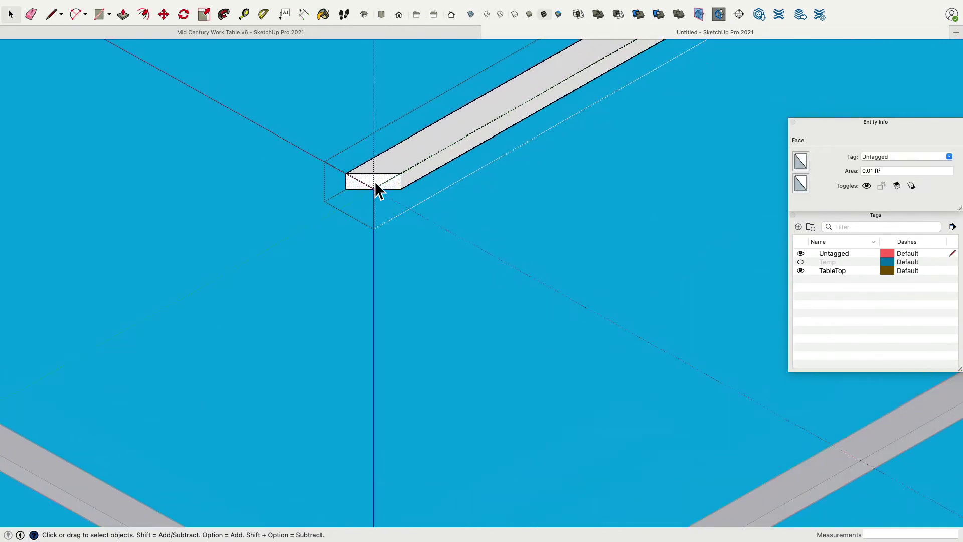
{"action": "scroll", "coordinate": [377, 190], "scroll_direction": "down", "scroll_amount": 2}
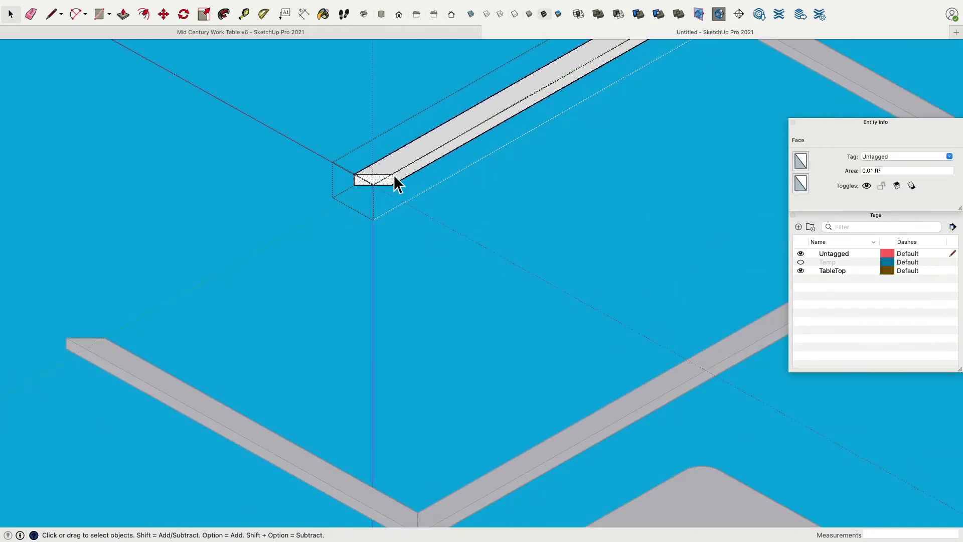
Move the rail's end face 19 inches to the frame corner, closing the rectangular apron.
{"action": "left_click", "coordinate": [163, 14]}
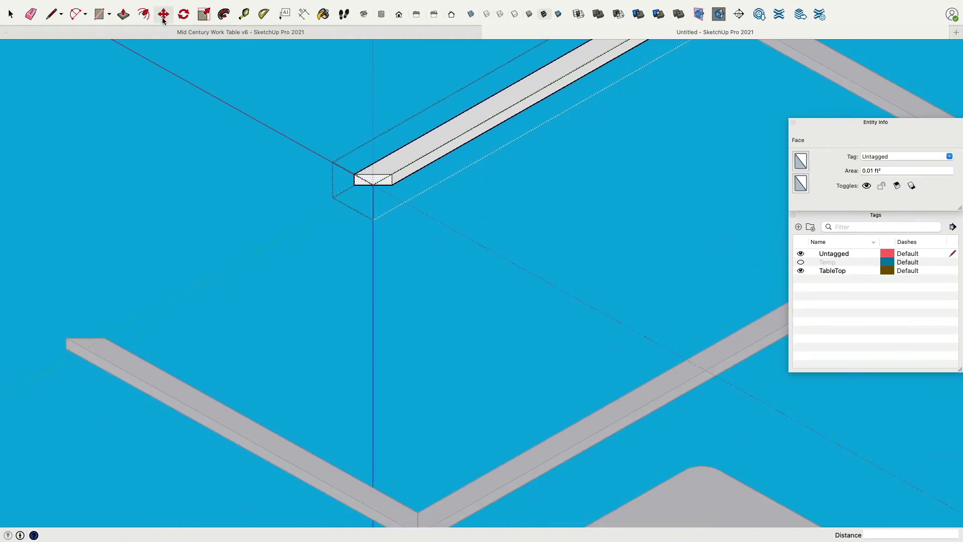
{"action": "left_click", "coordinate": [364, 184]}
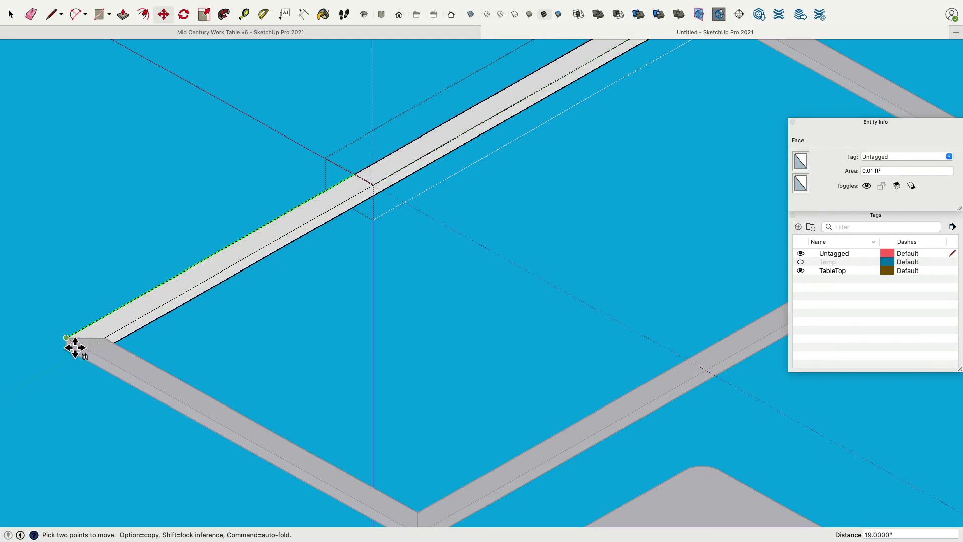
{"action": "left_click", "coordinate": [75, 347]}
{"action": "left_click", "coordinate": [9, 19]}
{"action": "left_click", "coordinate": [149, 136]}
{"action": "scroll", "coordinate": [281, 216], "scroll_direction": "down", "scroll_amount": 6}
{"action": "middle_click_drag", "start_coordinate": [325, 221], "coordinate": [250, 177]}
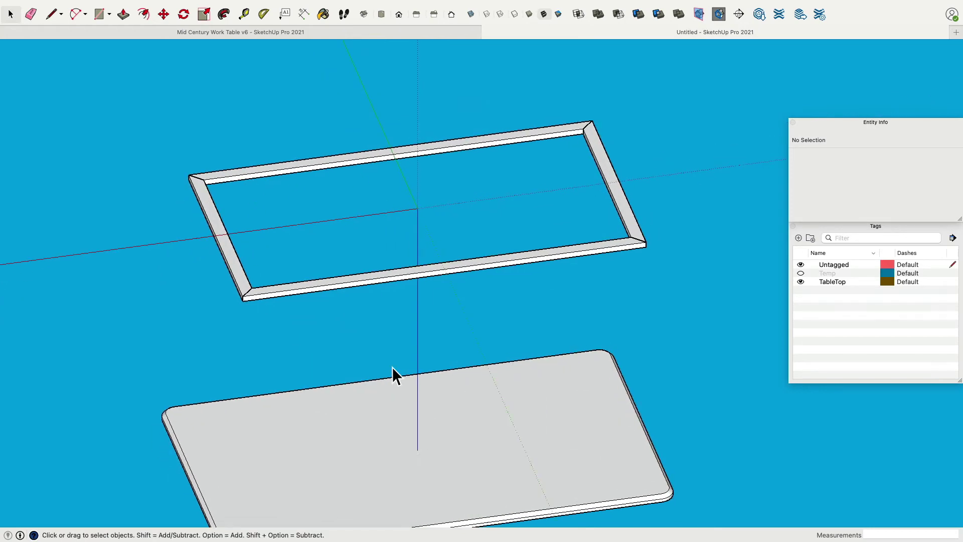
Select all four rail groups and move the frame straight down along the blue axis.
{"action": "left_click", "coordinate": [392, 154], "text": "shift"}
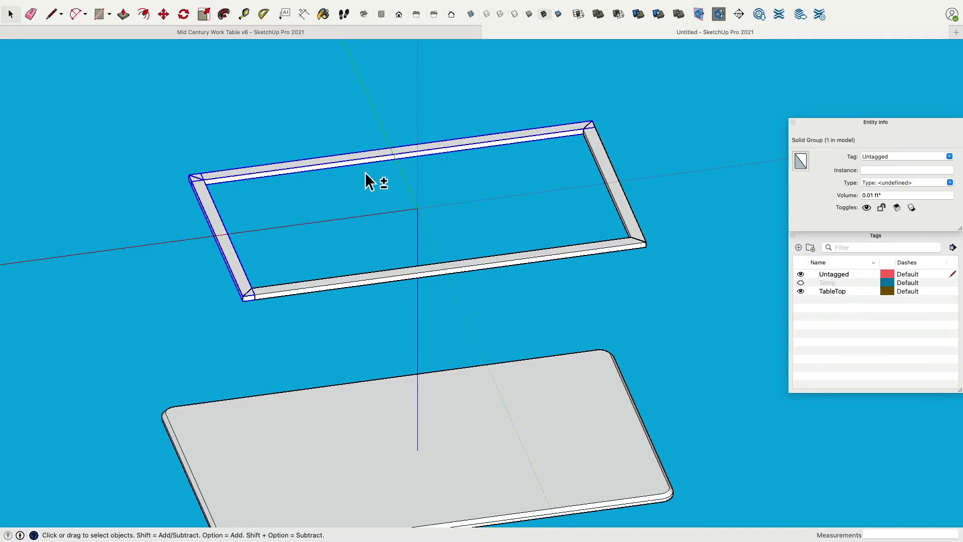
{"action": "left_click", "coordinate": [567, 256], "text": "shift"}
{"action": "left_click", "coordinate": [636, 230], "text": "shift"}
{"action": "scroll", "coordinate": [656, 253], "scroll_direction": "down", "scroll_amount": 3, "text": "shift"}
{"action": "left_click", "coordinate": [169, 19]}
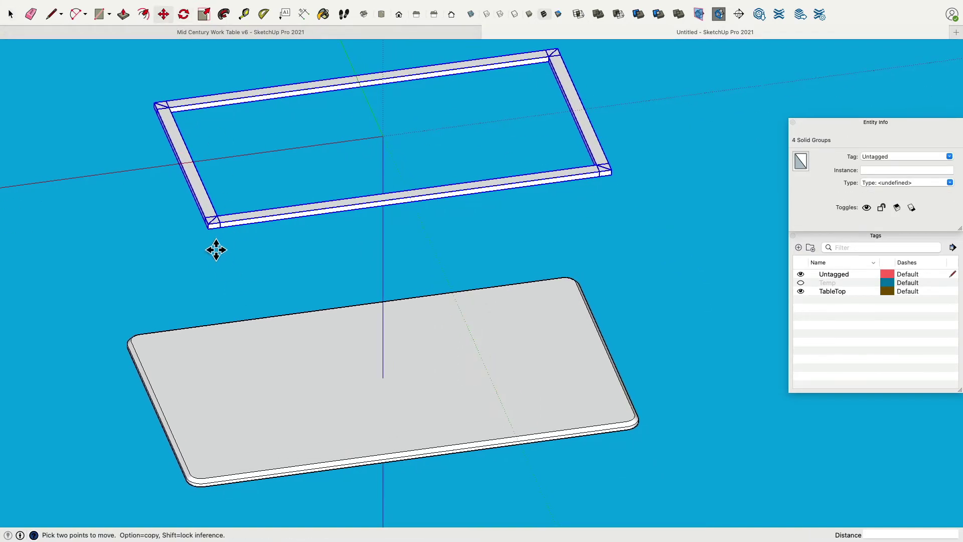
{"action": "scroll", "coordinate": [217, 239], "scroll_direction": "up", "scroll_amount": 5}
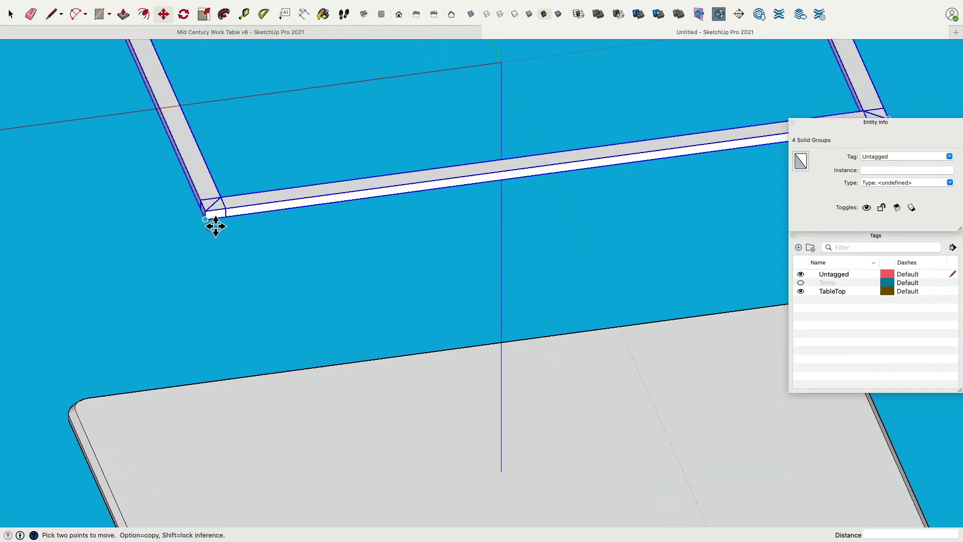
{"action": "scroll", "coordinate": [216, 226], "scroll_direction": "down", "scroll_amount": 10}
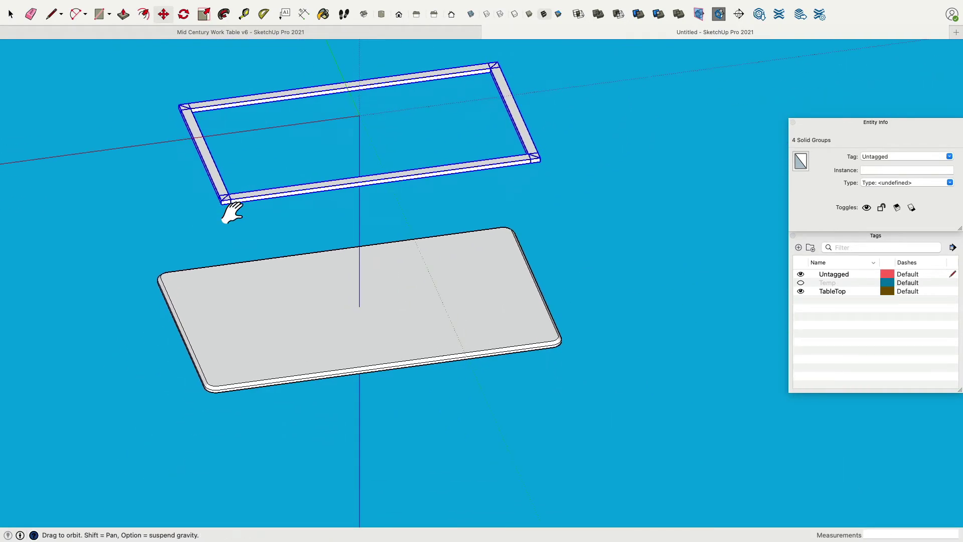
{"action": "left_click", "coordinate": [233, 214]}
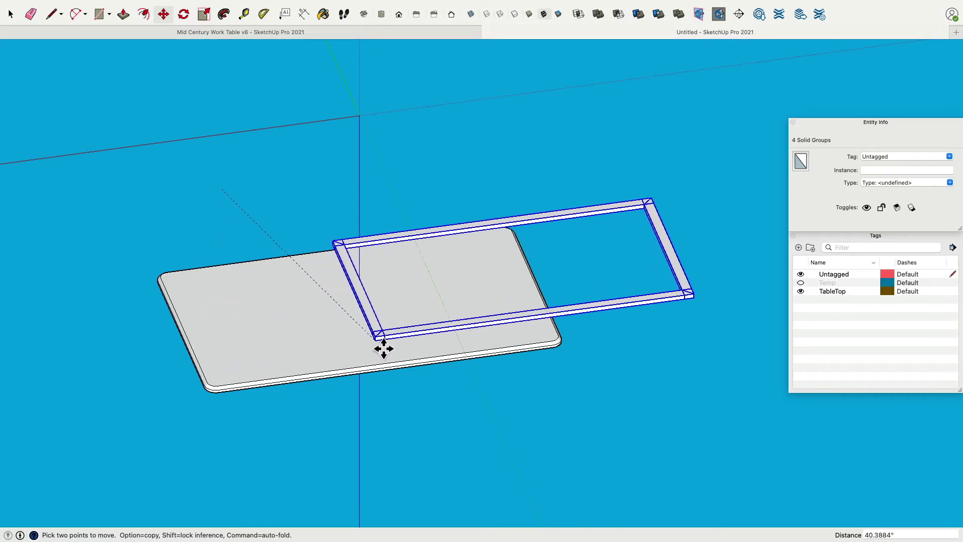
{"action": "key", "text": "Up"}
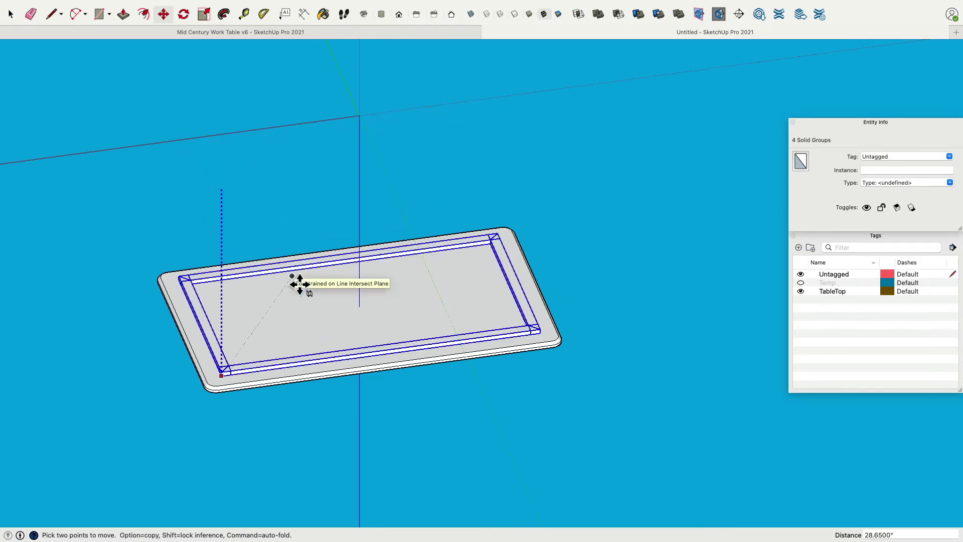
{"action": "left_click", "coordinate": [300, 283]}
Reposition the apron frame until it rests on the rounded tabletop.
{"action": "middle_click_drag", "start_coordinate": [296, 213], "coordinate": [322, 157]}
{"action": "left_click", "coordinate": [234, 366]}
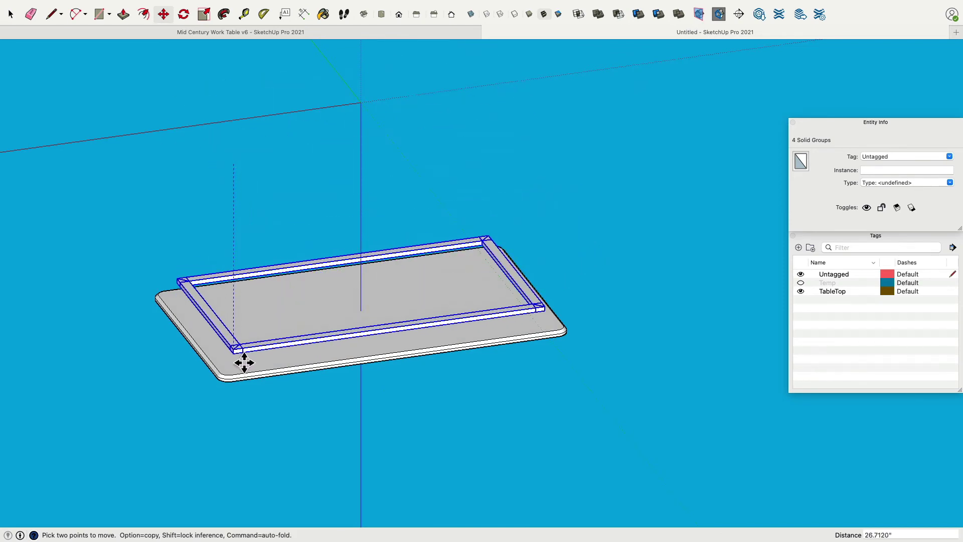
{"action": "left_click", "coordinate": [262, 354]}
{"action": "middle_click_drag", "start_coordinate": [262, 354], "coordinate": [256, 237]}
{"action": "left_click", "coordinate": [256, 236]}
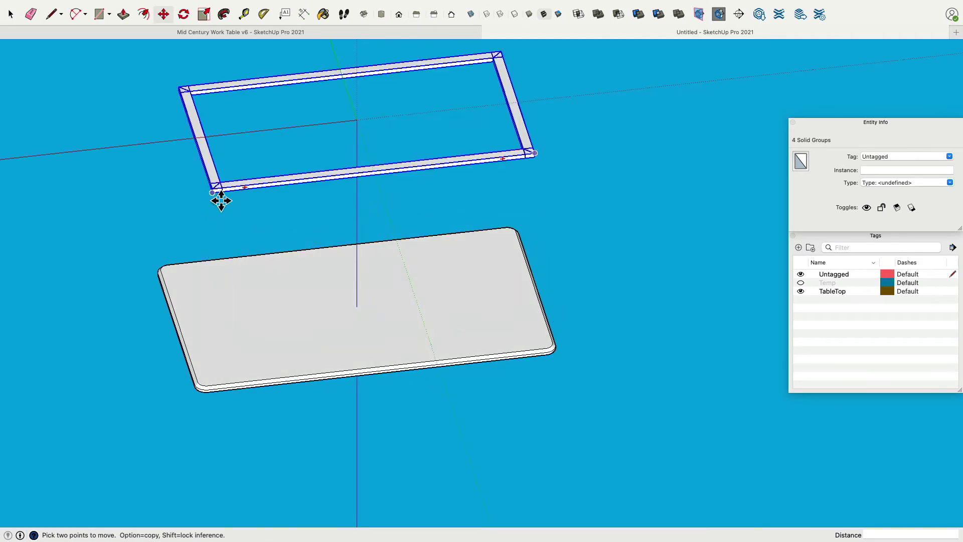
{"action": "left_click", "coordinate": [226, 333]}
{"action": "middle_click_drag", "start_coordinate": [276, 222], "coordinate": [272, 255]}
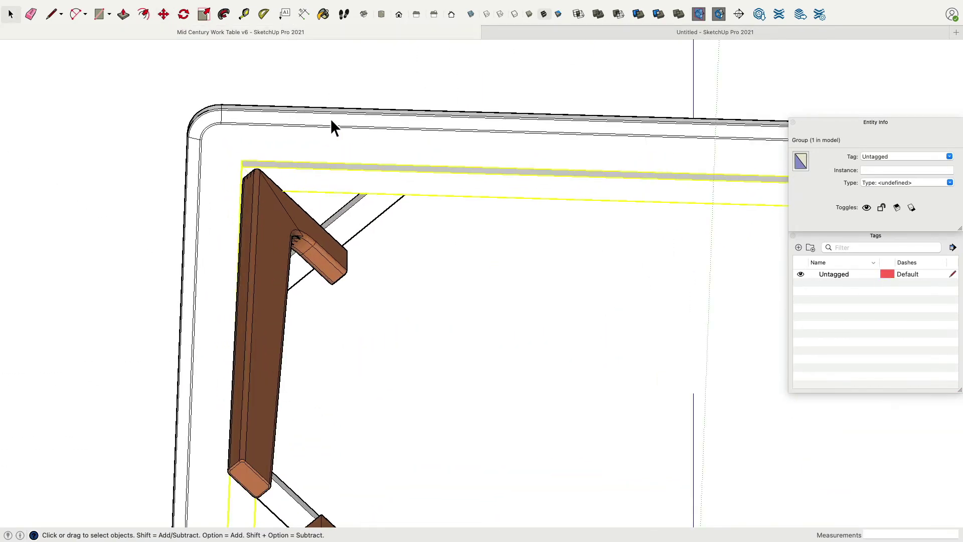
{"action": "left_click", "coordinate": [321, 117]}
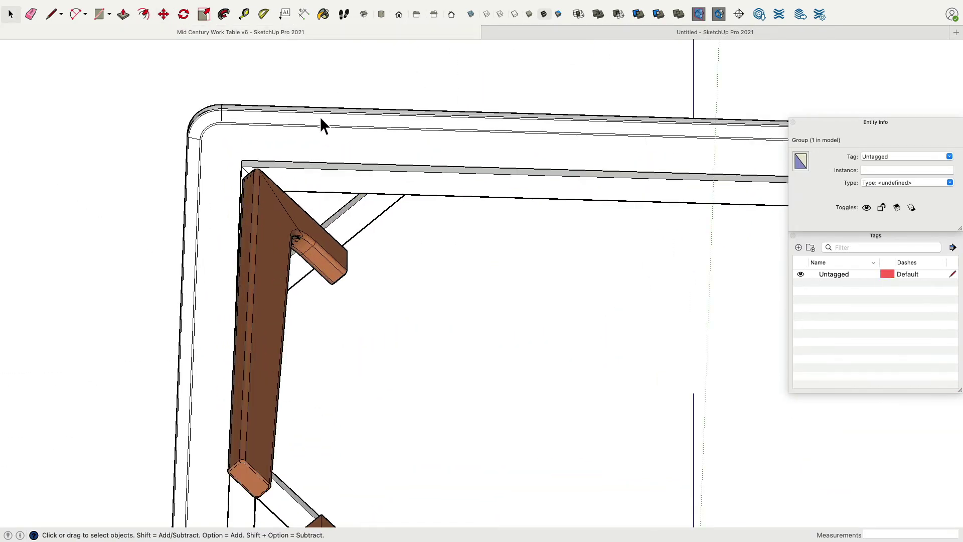
{"action": "left_click", "coordinate": [244, 15]}
{"action": "left_click", "coordinate": [406, 194]}
{"action": "middle_click_drag", "start_coordinate": [275, 189], "coordinate": [321, 166]}
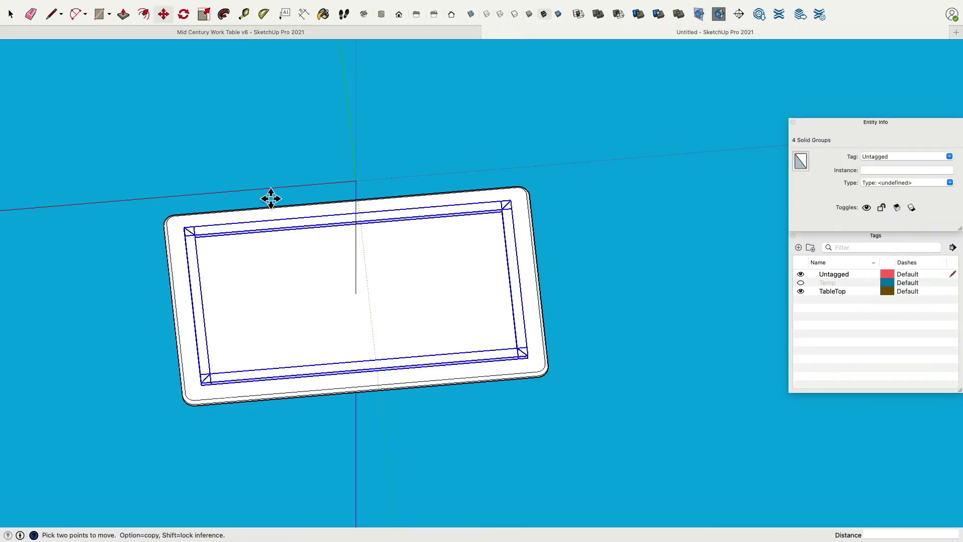
Place guides 7.5 inches in from the left and back rails.
{"action": "scroll", "coordinate": [197, 228], "scroll_direction": "up", "scroll_amount": 3}
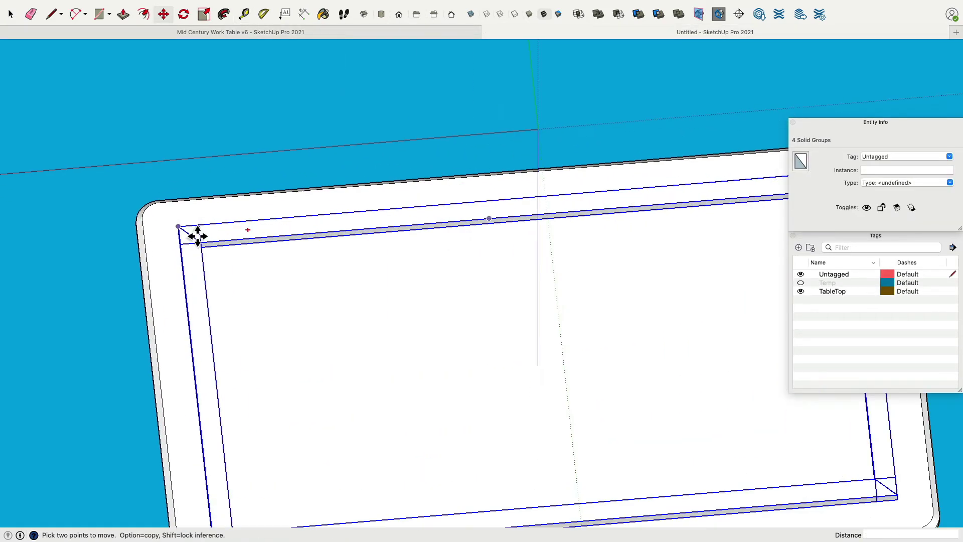
{"action": "middle_click_drag", "start_coordinate": [166, 189], "coordinate": [214, 329]}
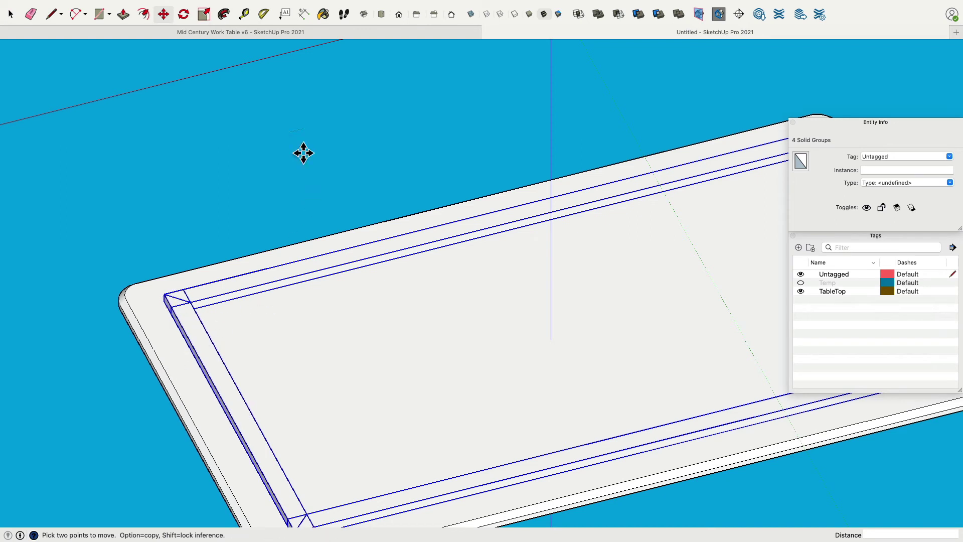
{"action": "left_click", "coordinate": [244, 15]}
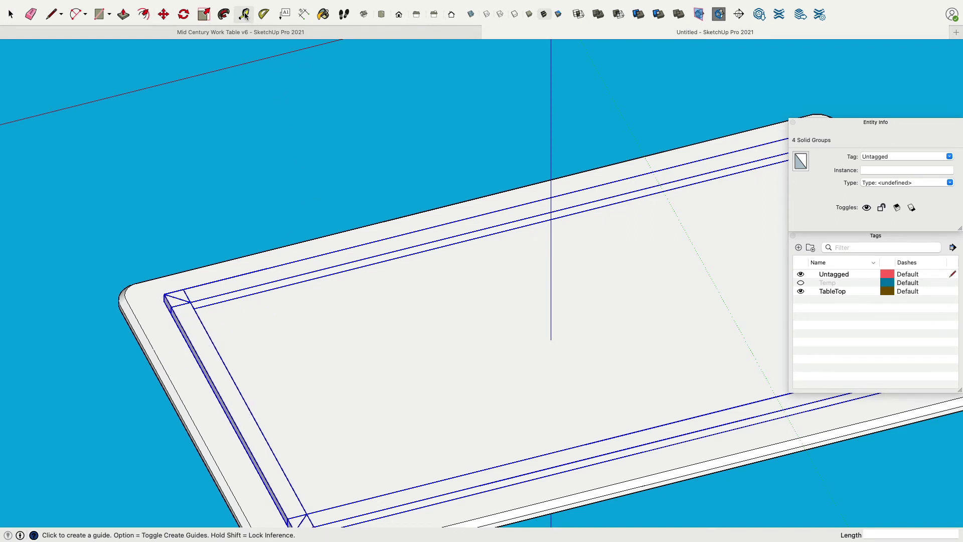
{"action": "left_click", "coordinate": [190, 340]}
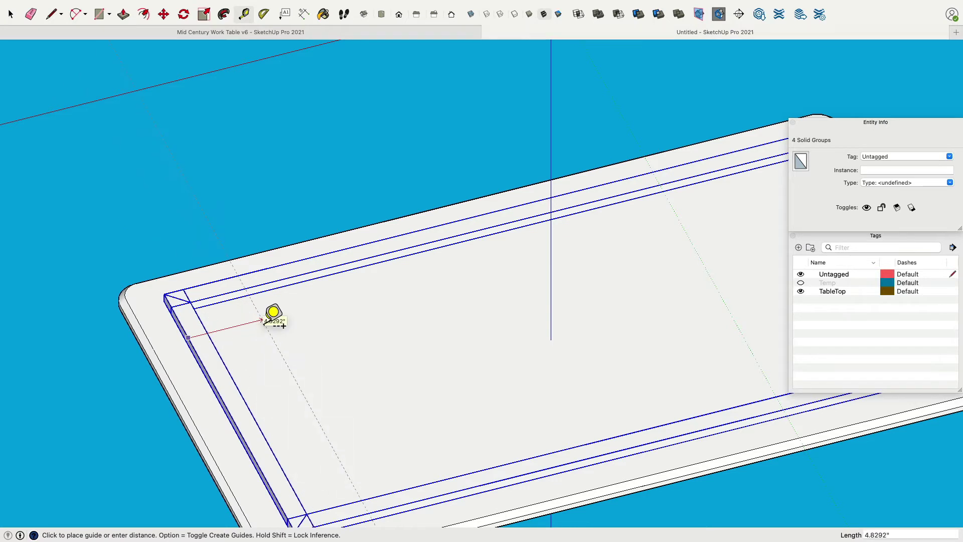
{"action": "type", "text": "7.5"}
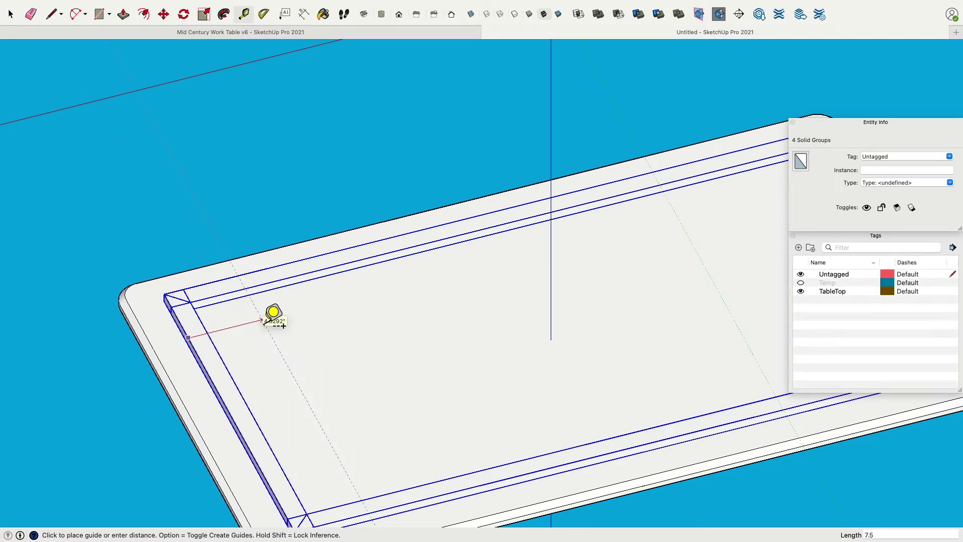
{"action": "key", "text": "Return"}
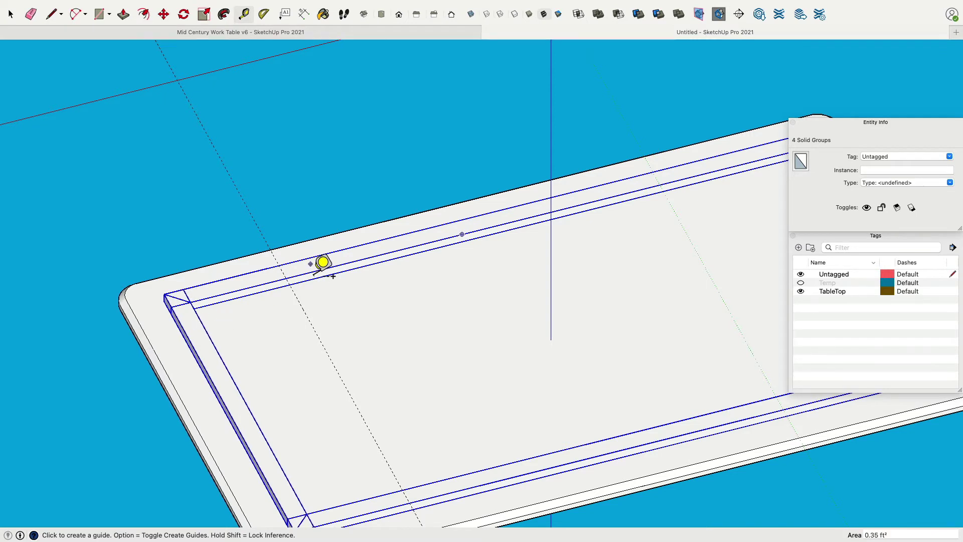
{"action": "left_click", "coordinate": [226, 279]}
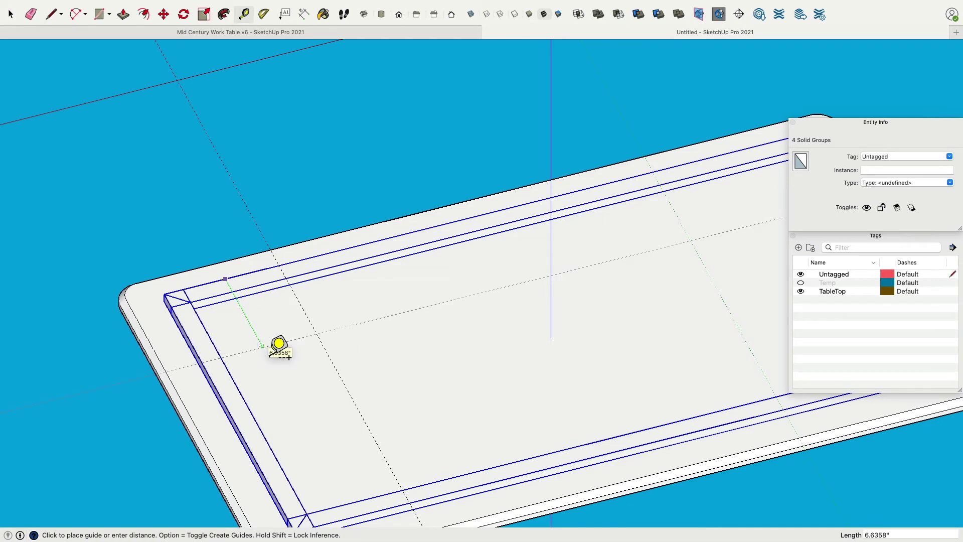
{"action": "left_click", "coordinate": [276, 346]}
{"action": "left_click", "coordinate": [232, 277]}
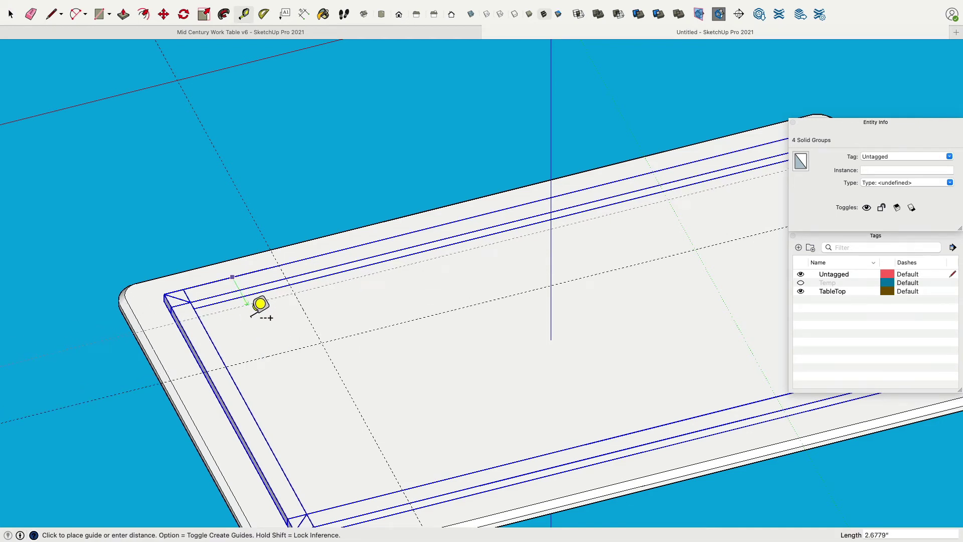
{"action": "left_click", "coordinate": [265, 332]}
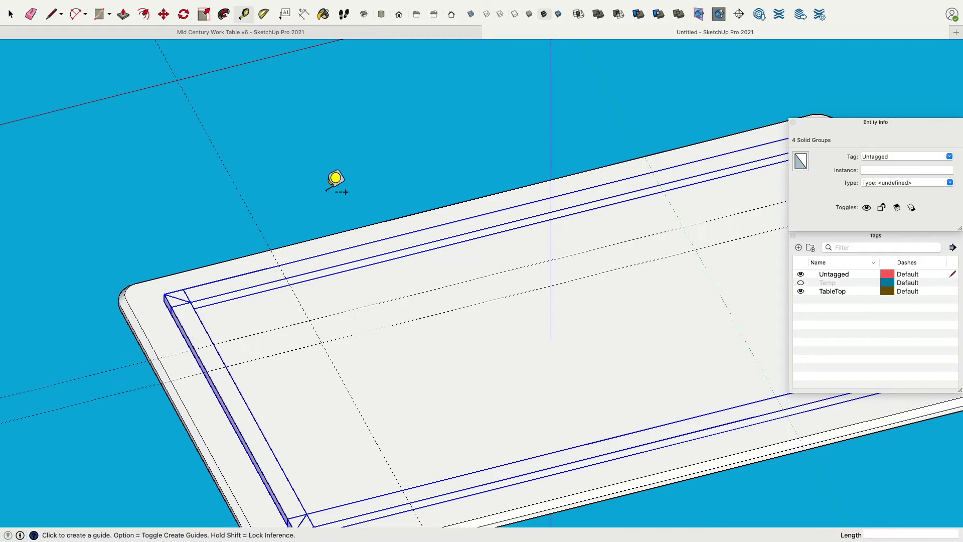
{"action": "middle_click_drag", "start_coordinate": [333, 178], "coordinate": [236, 161]}
Draw a diagonal line across the corner between the two guide intersections.
{"action": "left_click", "coordinate": [50, 14]}
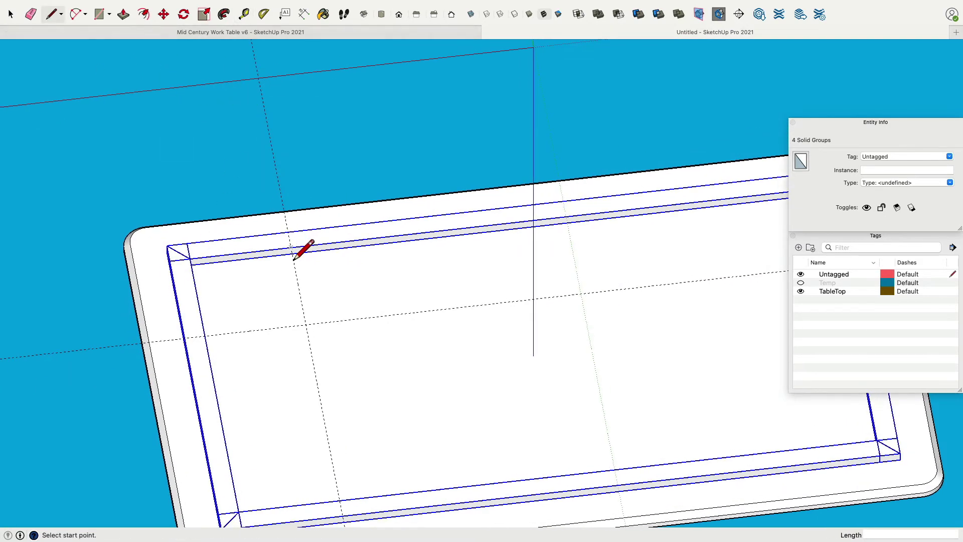
{"action": "left_click", "coordinate": [291, 248]}
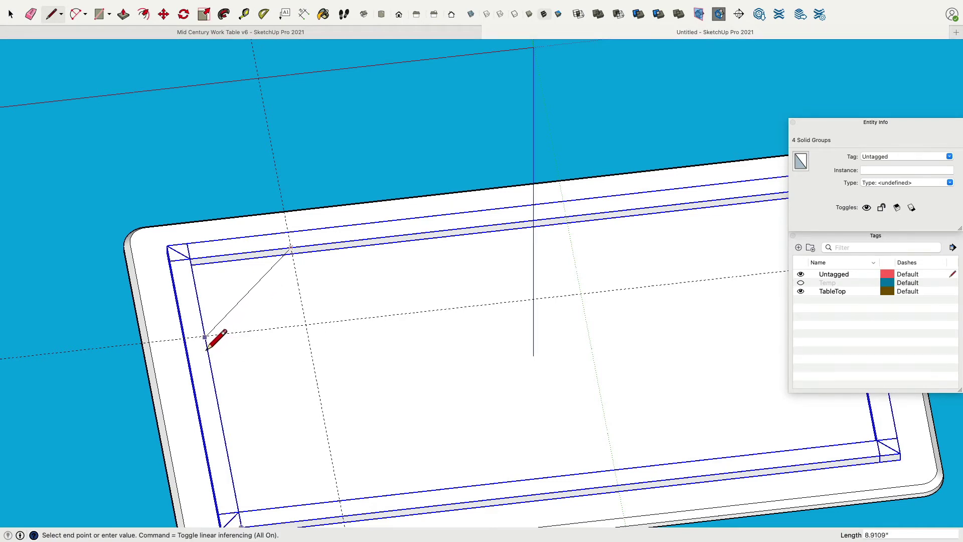
{"action": "scroll", "coordinate": [208, 349], "scroll_direction": "up", "scroll_amount": 5}
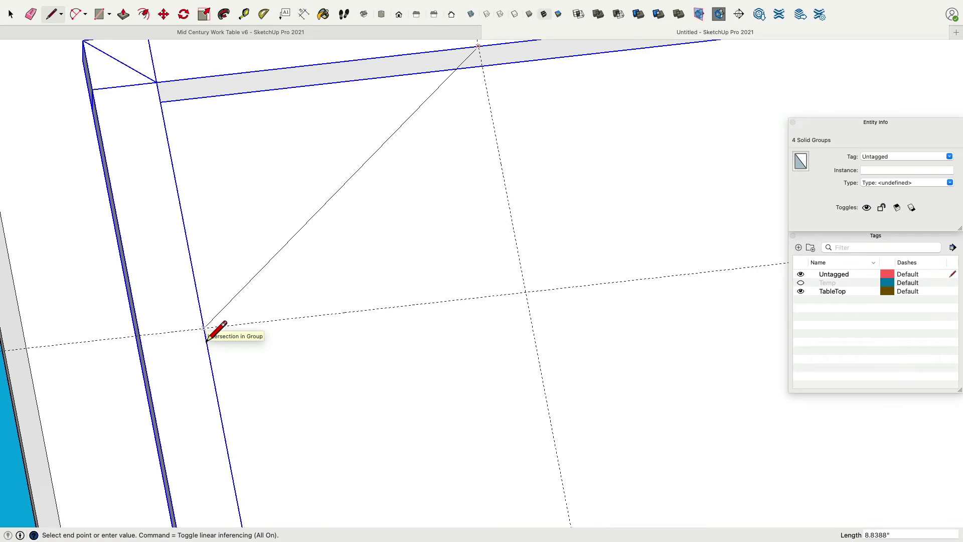
{"action": "left_click", "coordinate": [205, 340]}
{"action": "scroll", "coordinate": [386, 273], "scroll_direction": "down", "scroll_amount": 3}
{"action": "key", "text": "Escape"}
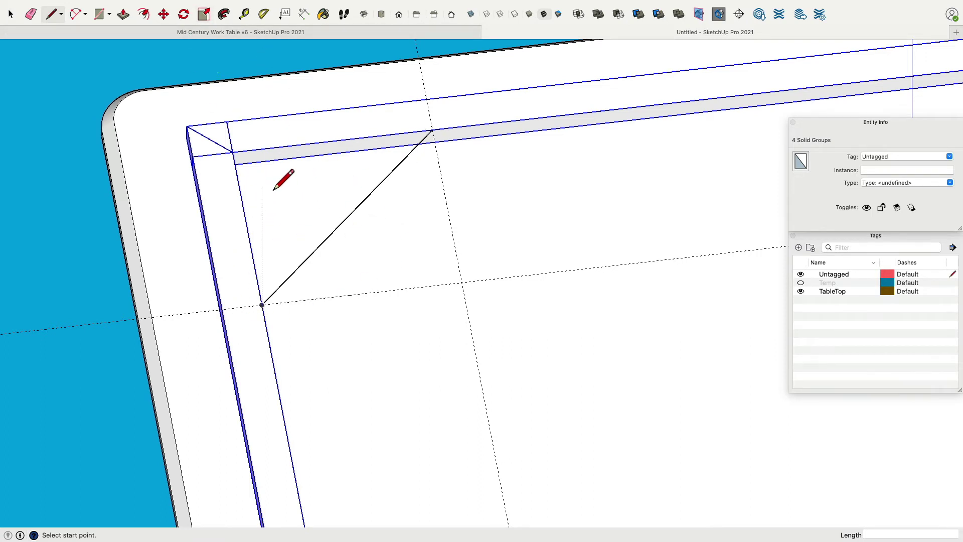
Set a guide 1.25 inches from the diagonal edge, replacing a 0.75-inch attempt.
{"action": "left_click", "coordinate": [246, 14]}
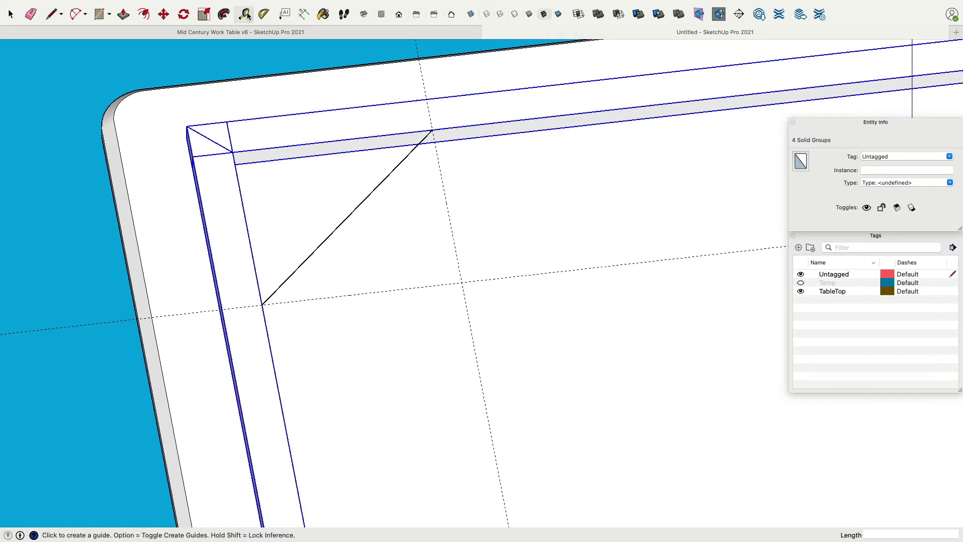
{"action": "left_click", "coordinate": [362, 203]}
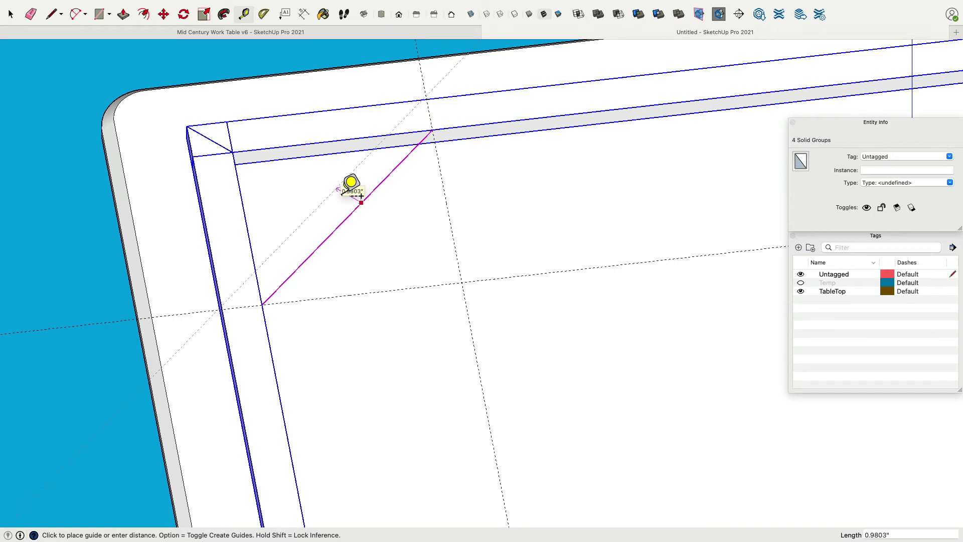
{"action": "type", "text": ".75"}
{"action": "key", "text": "Return"}
{"action": "key", "text": "super+z"}
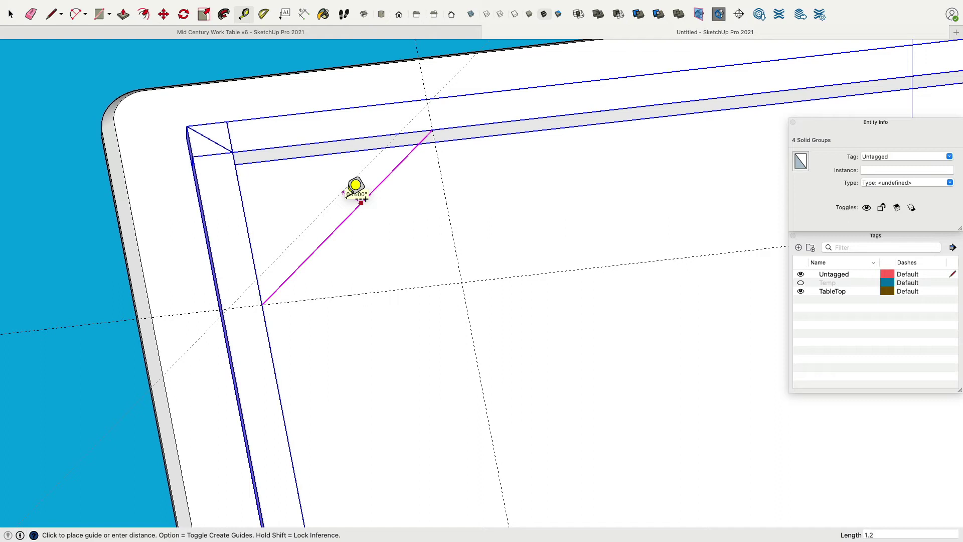
{"action": "key", "text": "Return"}
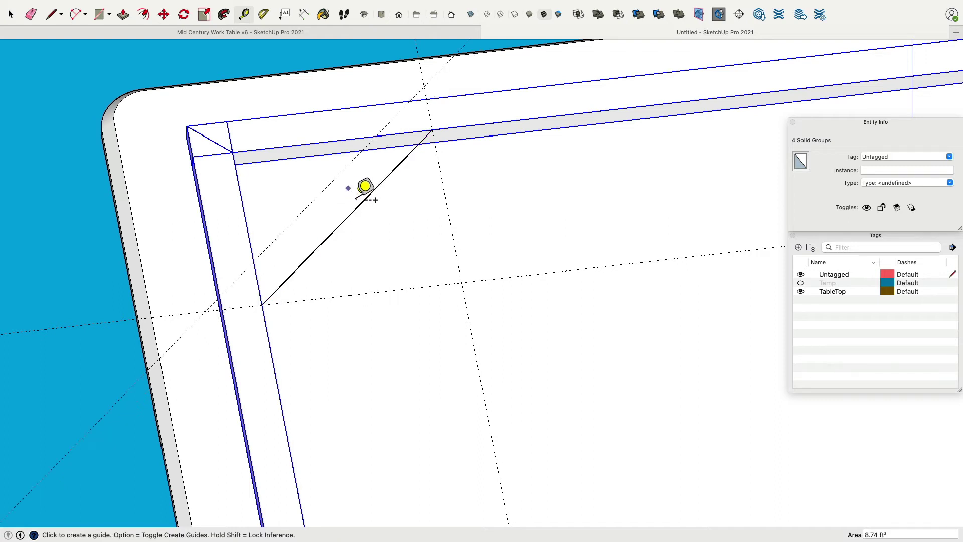
Draw lines along the guide to close the parallelogram strip face.
{"action": "key", "text": "l"}
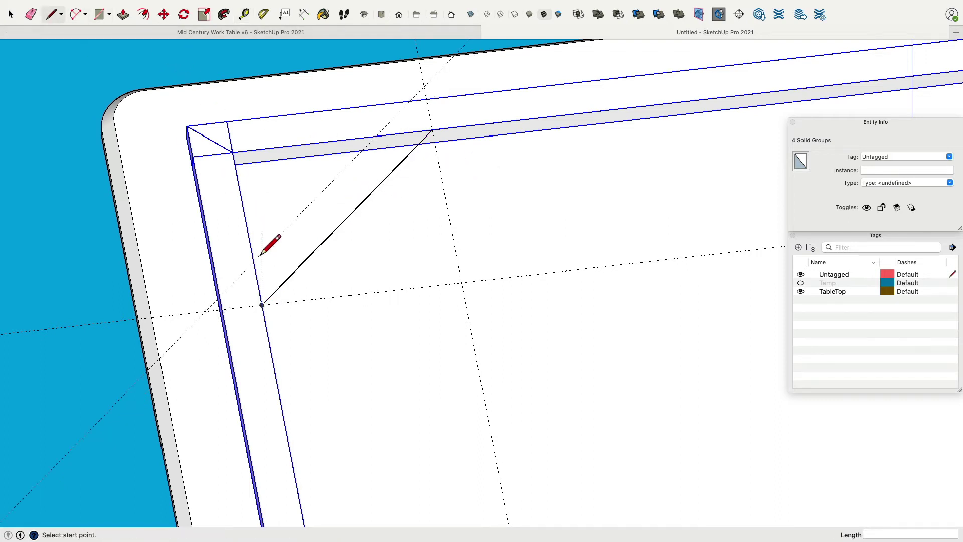
{"action": "left_click", "coordinate": [263, 305]}
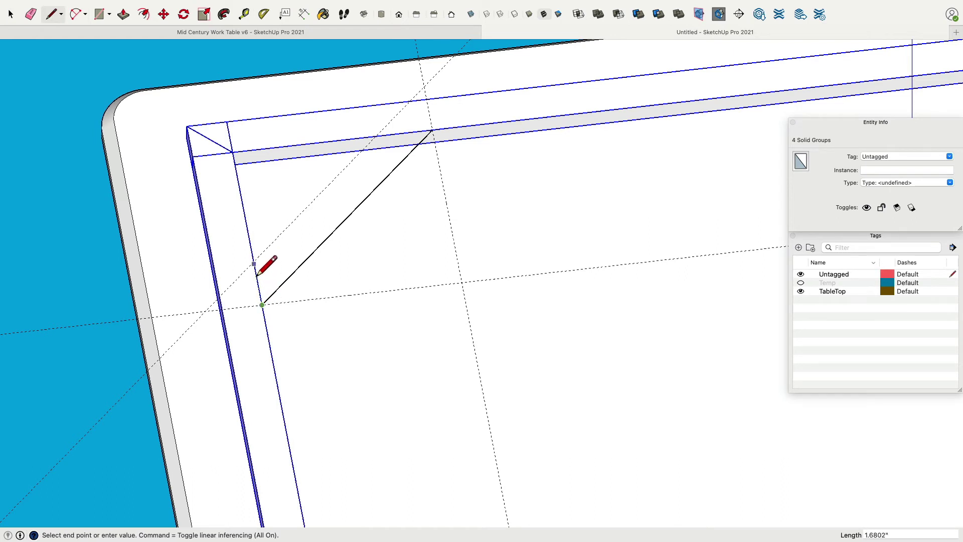
{"action": "left_click", "coordinate": [376, 137]}
{"action": "left_click", "coordinate": [433, 132]}
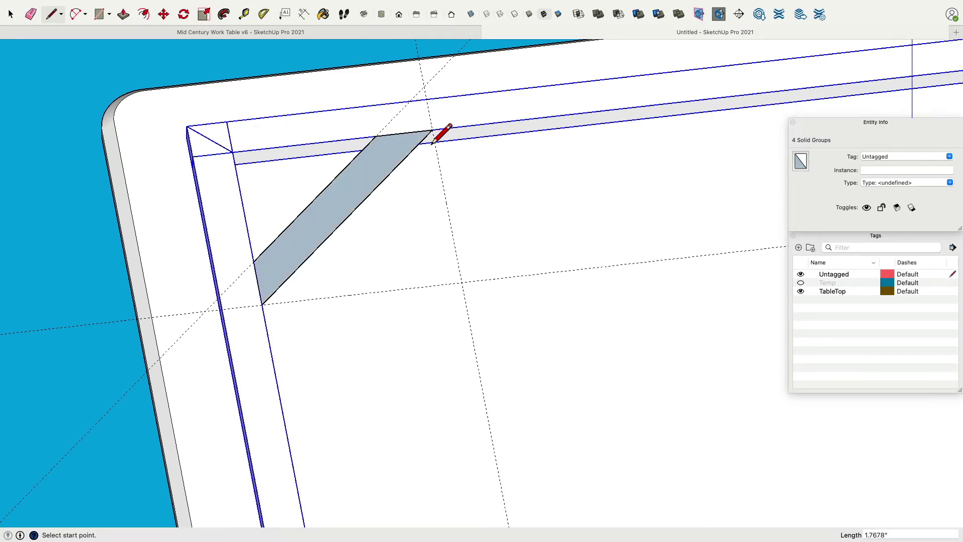
Push/pull the corner strip up 0.6 inch and make it a group.
{"action": "left_click", "coordinate": [123, 14]}
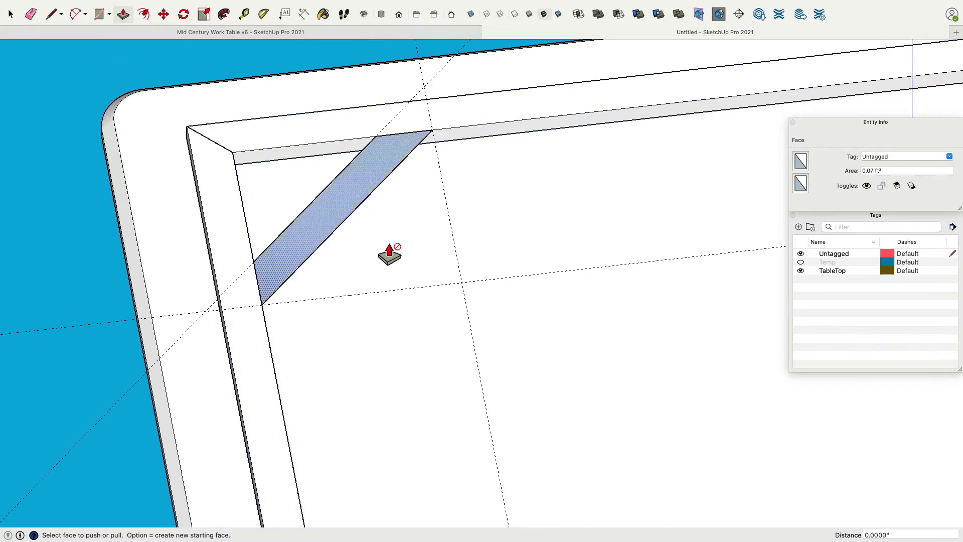
{"action": "middle_click_drag", "start_coordinate": [408, 300], "coordinate": [378, 198]}
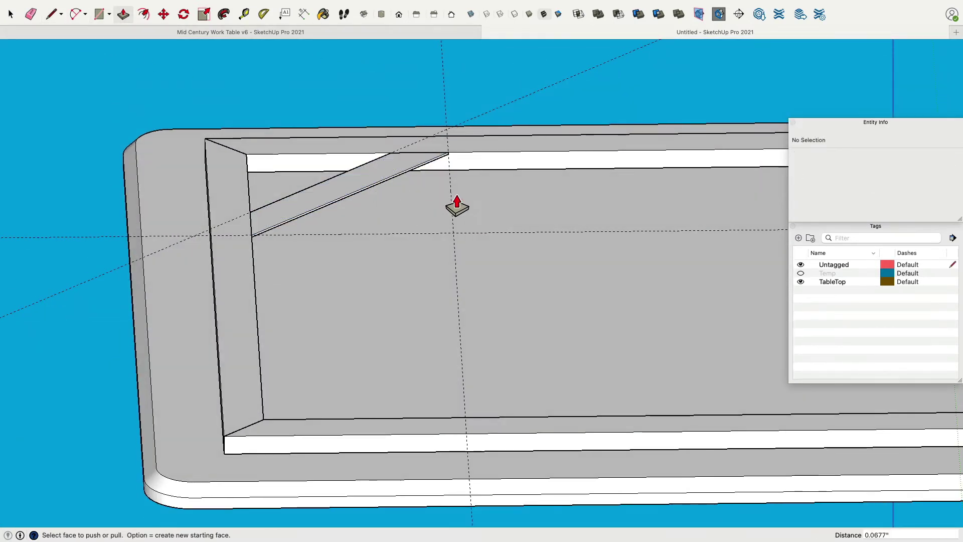
{"action": "left_click", "coordinate": [407, 174]}
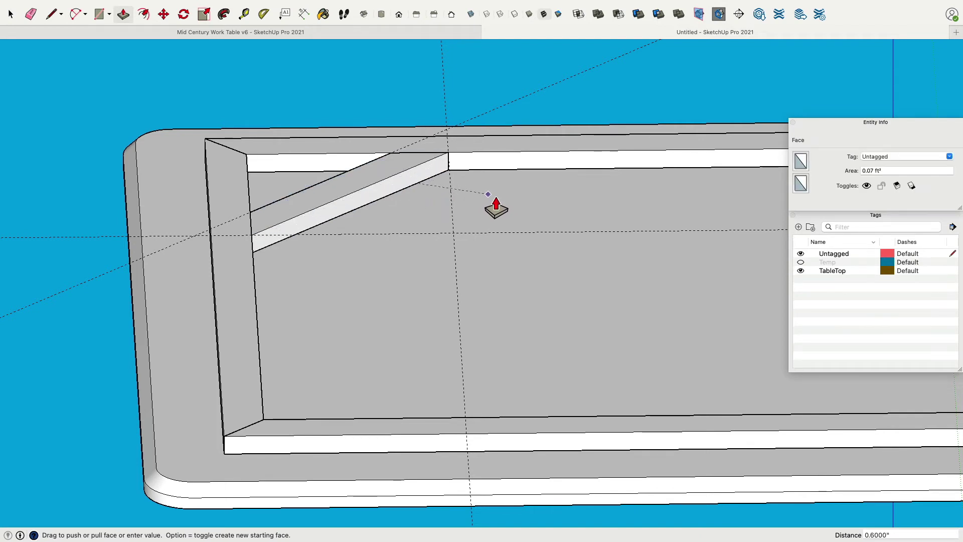
{"action": "left_click", "coordinate": [496, 206]}
{"action": "left_click", "coordinate": [10, 14]}
{"action": "double_click", "coordinate": [297, 221]}
{"action": "right_click", "coordinate": [298, 220]}
{"action": "left_click", "coordinate": [366, 299]}
Delete the construction guides.
{"action": "left_click", "coordinate": [491, 116]}
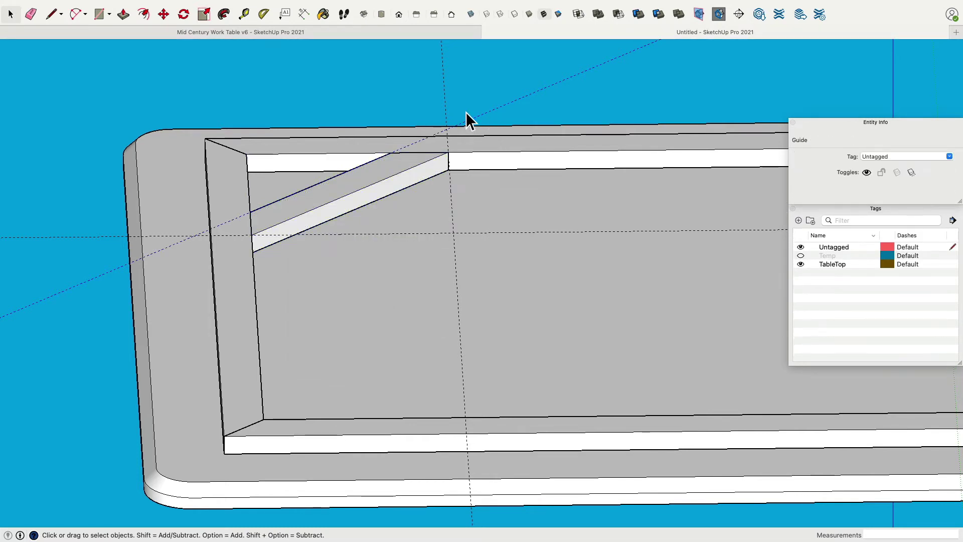
{"action": "key", "text": "Delete"}
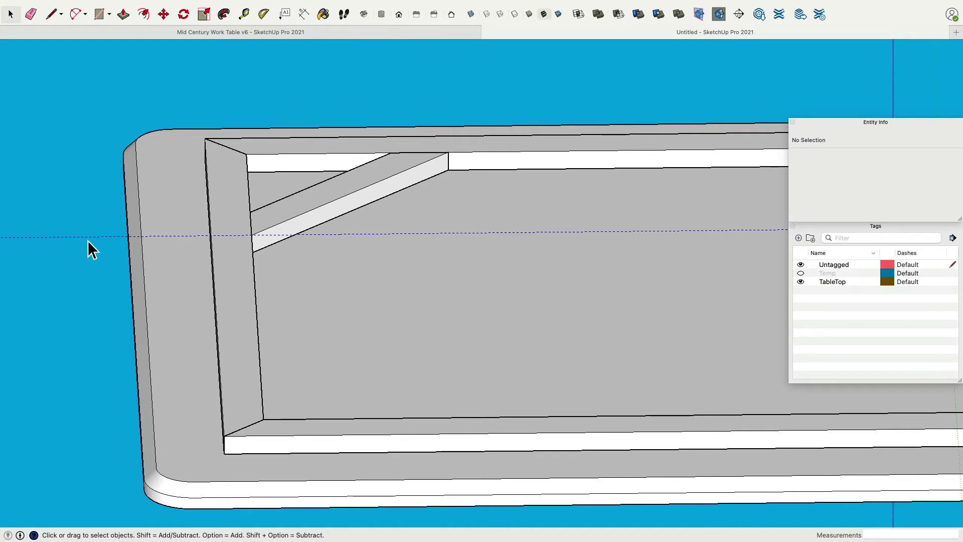
{"action": "scroll", "coordinate": [96, 268], "scroll_direction": "down", "scroll_amount": 10}
Make a 90° rotated copy of the corner brace.
{"action": "middle_click_drag", "start_coordinate": [227, 200], "coordinate": [263, 320]}
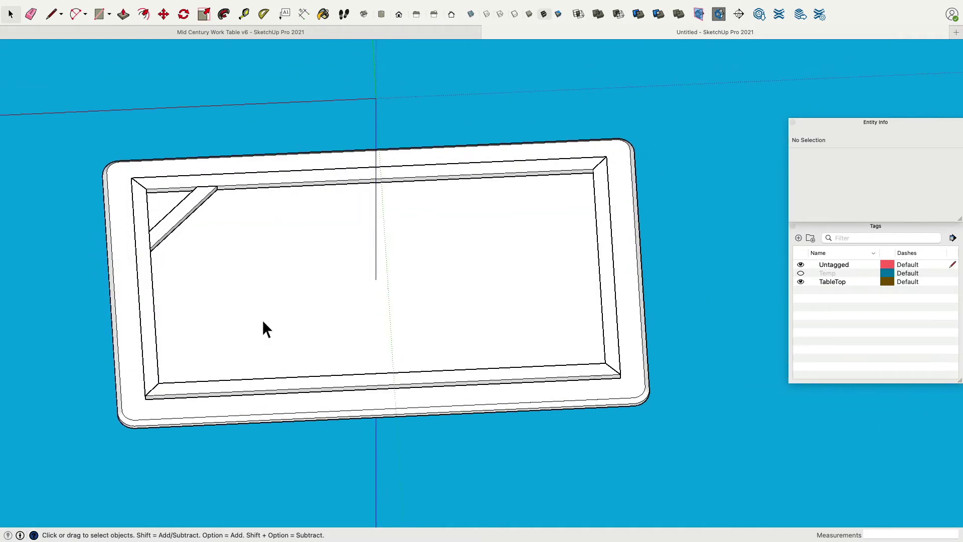
{"action": "left_click", "coordinate": [201, 211]}
{"action": "left_click", "coordinate": [184, 15]}
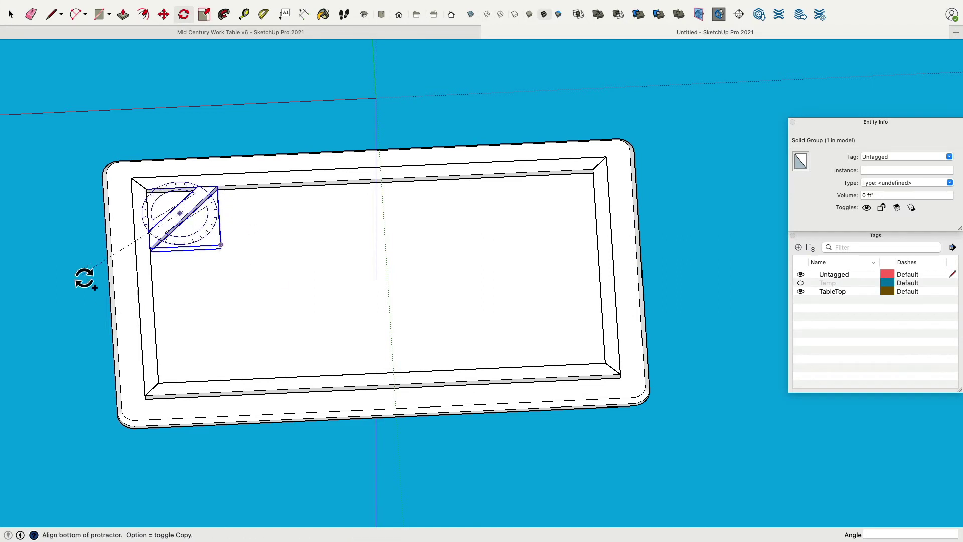
{"action": "left_click", "coordinate": [179, 213]}
{"action": "left_click", "coordinate": [282, 225]}
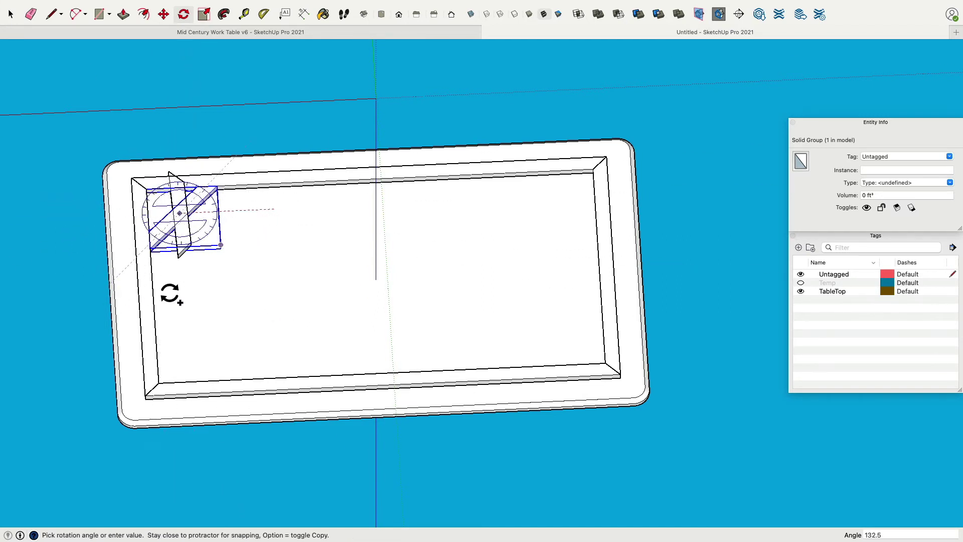
{"action": "left_click", "coordinate": [191, 300]}
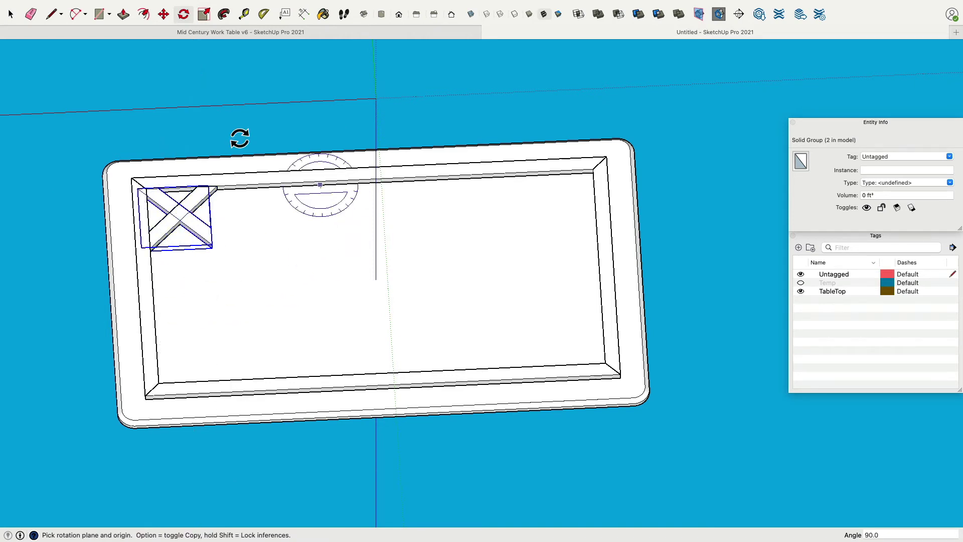
Move the brace copy and snap it into the frame's top-right corner.
{"action": "left_click", "coordinate": [165, 14]}
{"action": "left_click", "coordinate": [221, 251]}
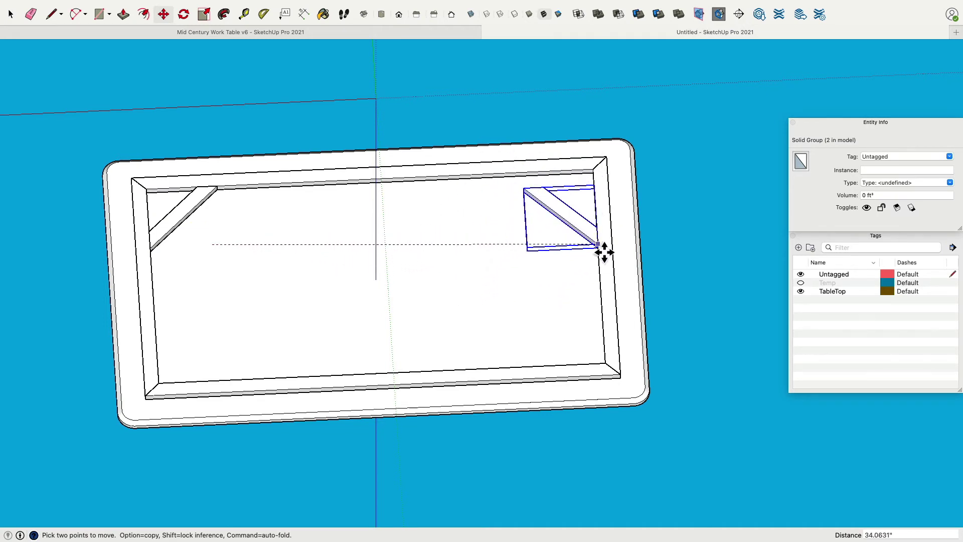
{"action": "left_click", "coordinate": [600, 253]}
{"action": "middle_click_drag", "start_coordinate": [581, 267], "coordinate": [688, 189]}
{"action": "scroll", "coordinate": [542, 233], "scroll_direction": "up", "scroll_amount": 6}
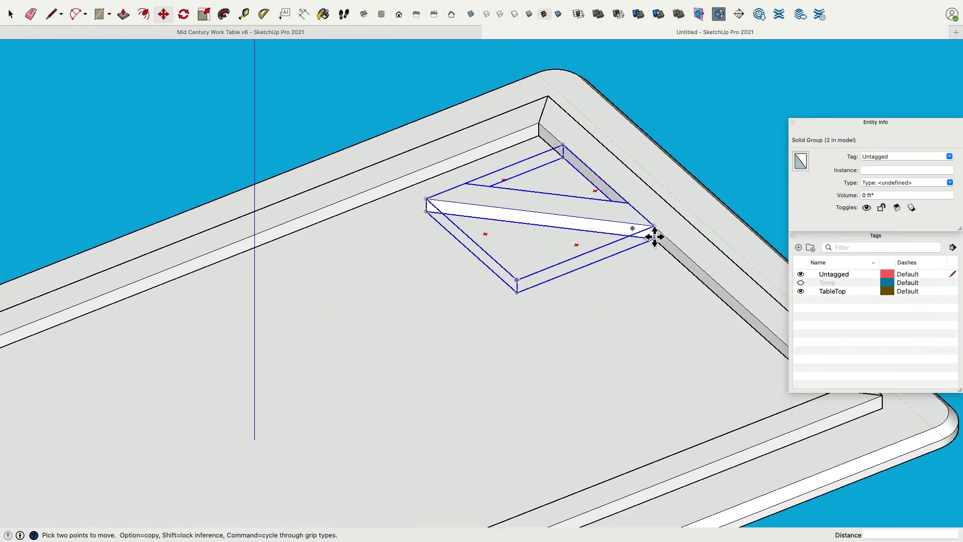
{"action": "left_click", "coordinate": [427, 199]}
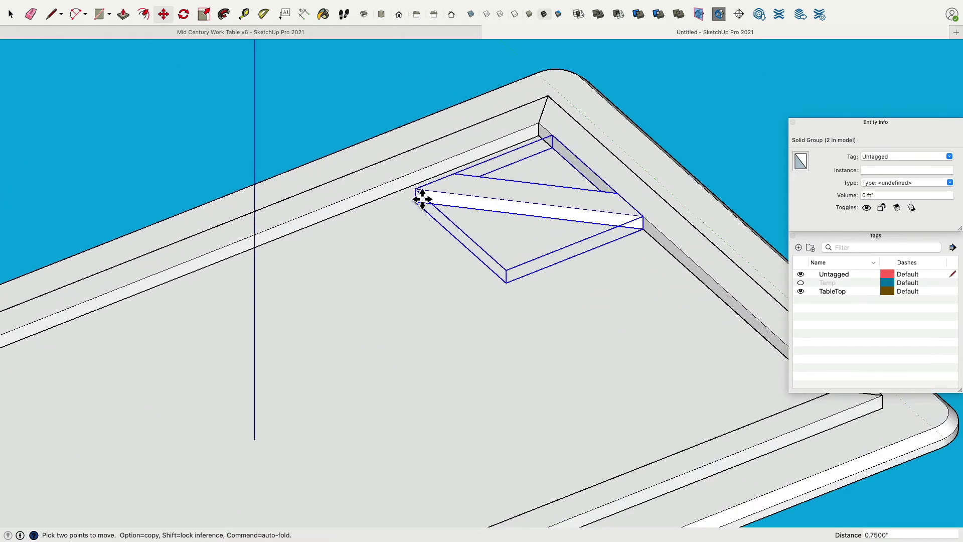
{"action": "left_click", "coordinate": [401, 187]}
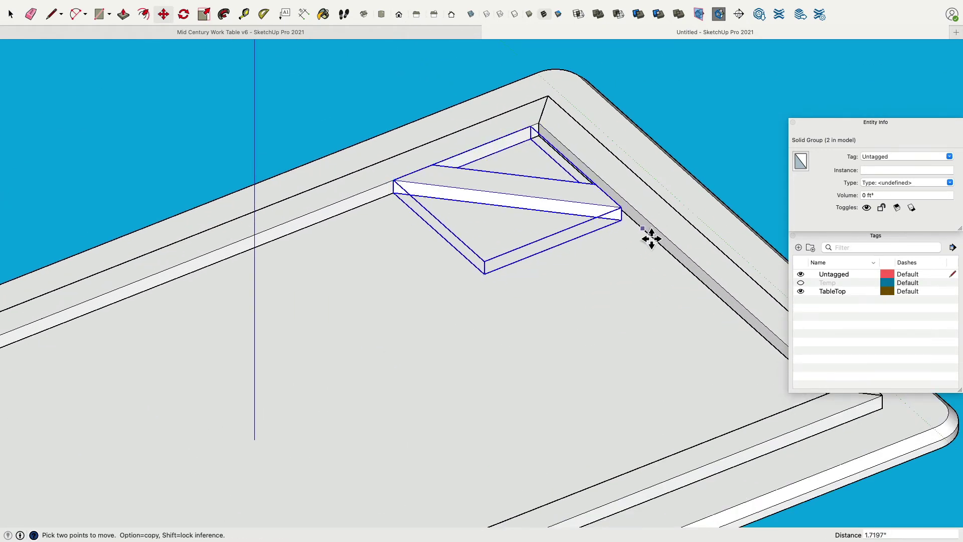
{"action": "middle_click_drag", "start_coordinate": [649, 241], "coordinate": [622, 256]}
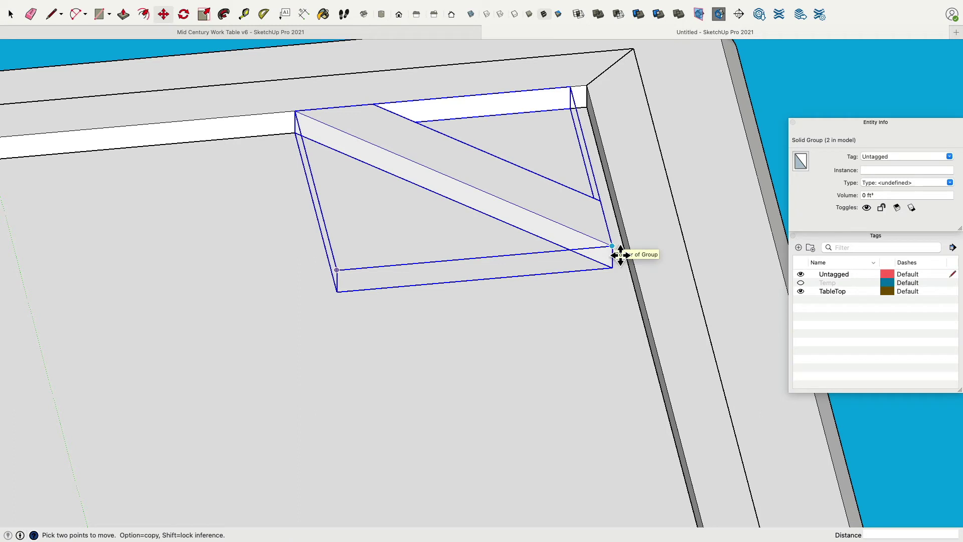
{"action": "left_click", "coordinate": [619, 254]}
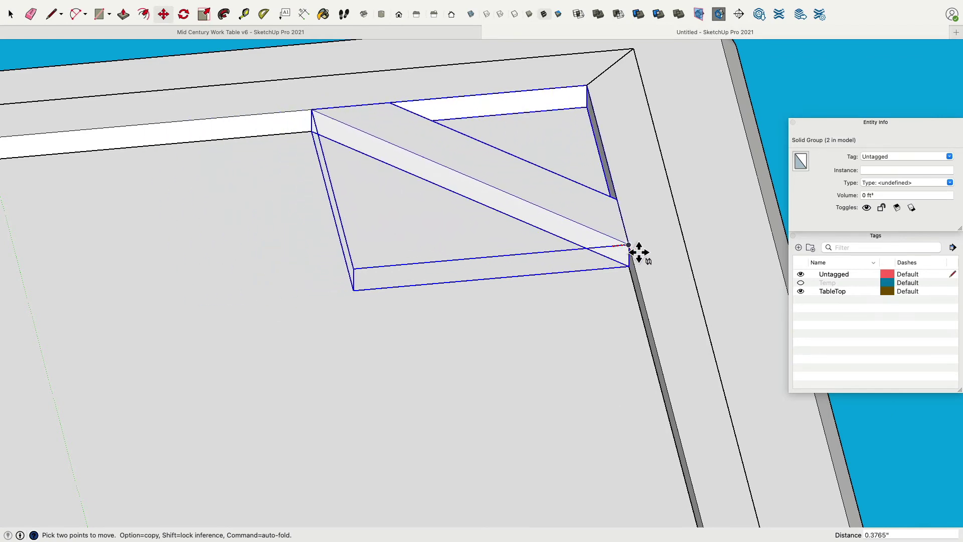
{"action": "left_click", "coordinate": [628, 244]}
{"action": "scroll", "coordinate": [446, 247], "scroll_direction": "up", "scroll_amount": 2}
{"action": "scroll", "coordinate": [446, 246], "scroll_direction": "down", "scroll_amount": 2}
{"action": "scroll", "coordinate": [446, 246], "scroll_direction": "down", "scroll_amount": 5}
{"action": "middle_click_drag", "start_coordinate": [310, 251], "coordinate": [368, 230], "text": "shift"}
{"action": "left_click", "coordinate": [9, 14]}
Select both braces and rotate-copy them 180° about the table centre into the front corners.
{"action": "left_click", "coordinate": [151, 227], "text": "shift"}
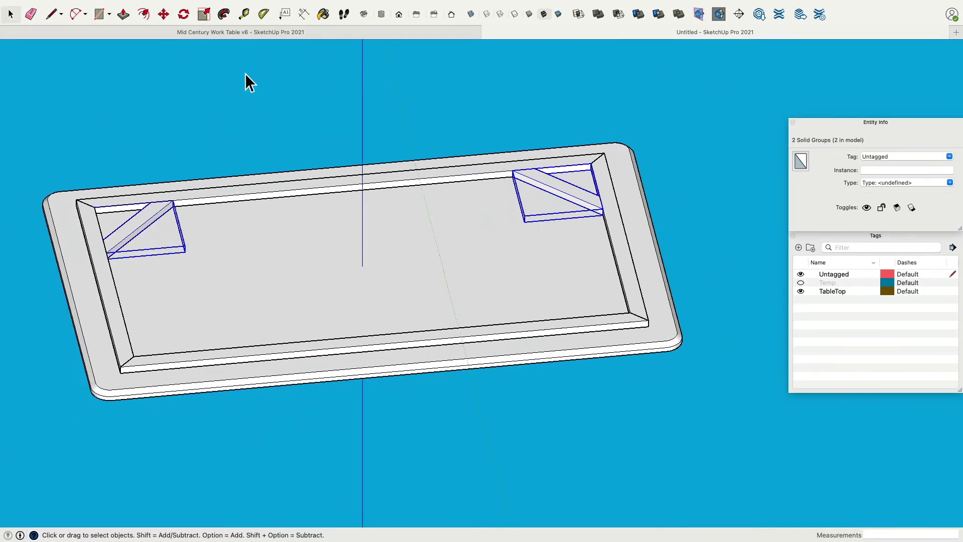
{"action": "left_click", "coordinate": [180, 16]}
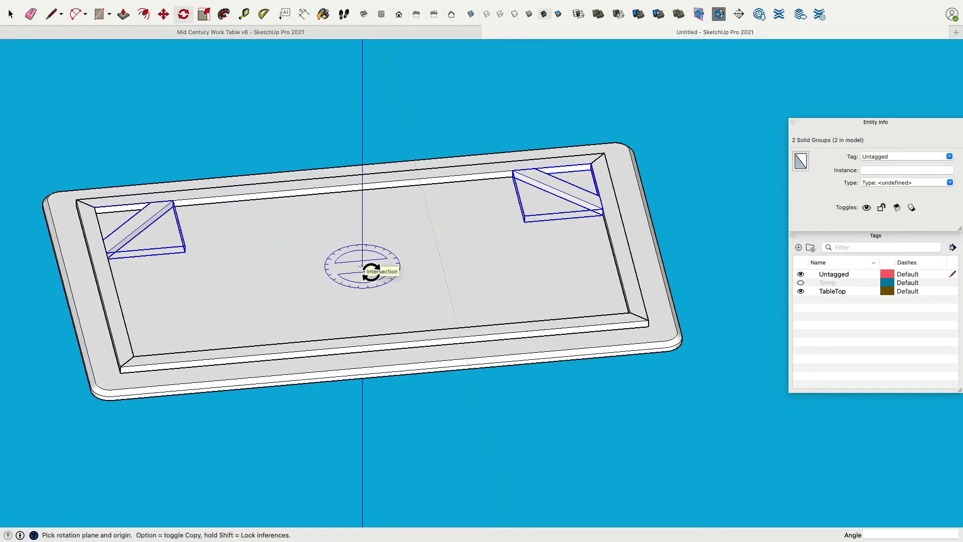
{"action": "left_click", "coordinate": [362, 266]}
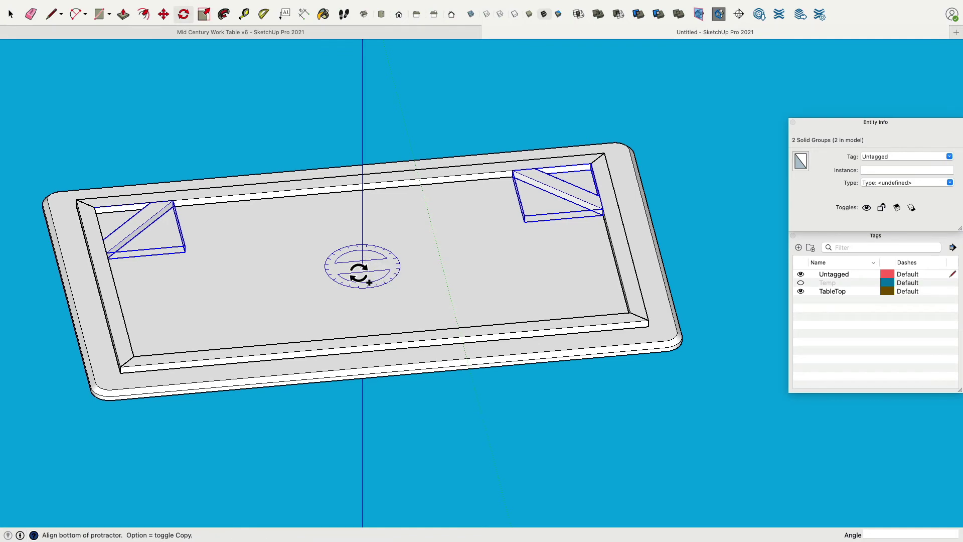
{"action": "left_click", "coordinate": [252, 276]}
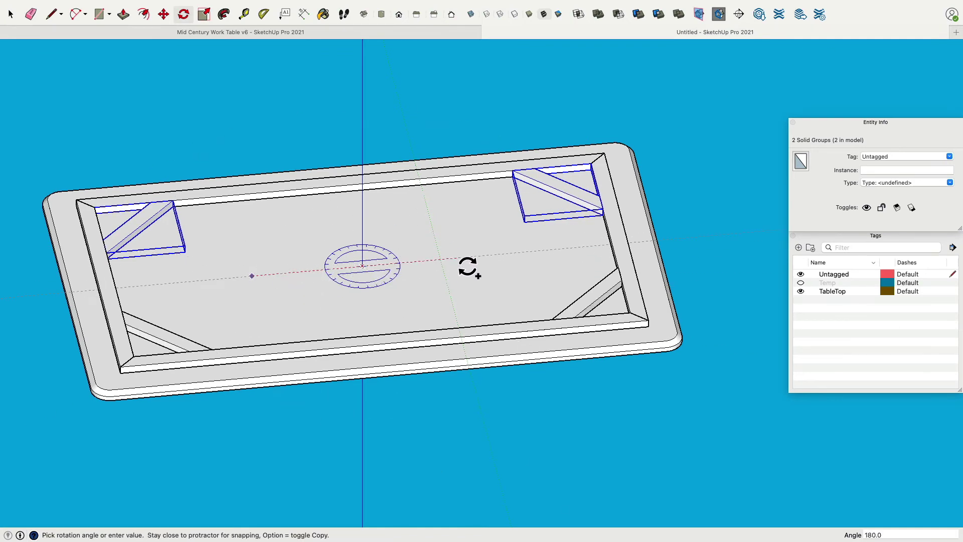
{"action": "left_click", "coordinate": [468, 266]}
{"action": "middle_click_drag", "start_coordinate": [469, 191], "coordinate": [432, 383]}
{"action": "left_click", "coordinate": [10, 13]}
{"action": "left_click", "coordinate": [150, 70]}
{"action": "middle_click_drag", "start_coordinate": [215, 112], "coordinate": [733, 297]}
{"action": "scroll", "coordinate": [535, 251], "scroll_direction": "up", "scroll_amount": 5}
Select the corner braces and long side rail while orbiting around the frame.
{"action": "left_click", "coordinate": [499, 220]}
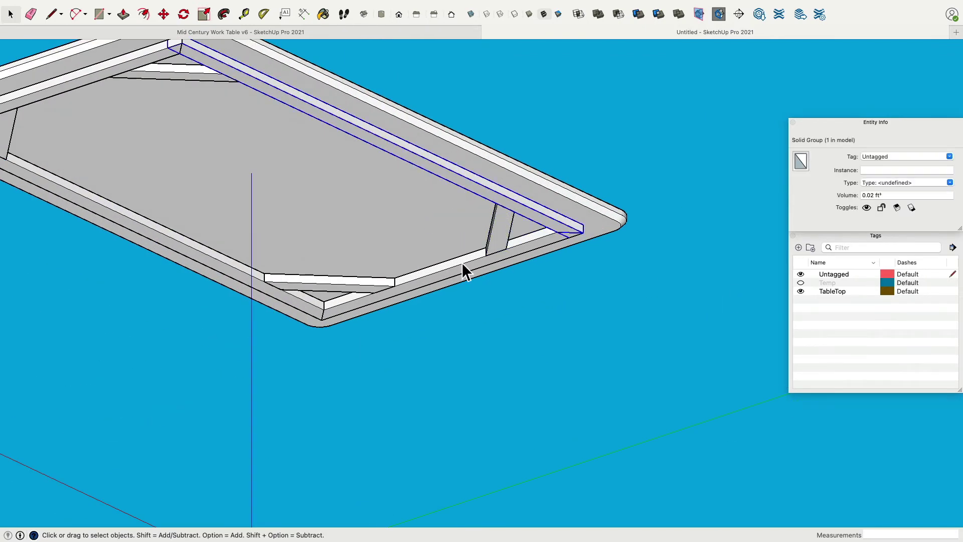
{"action": "left_click", "coordinate": [206, 275]}
{"action": "middle_click_drag", "start_coordinate": [206, 275], "coordinate": [326, 333]}
{"action": "left_click", "coordinate": [238, 283]}
{"action": "left_click", "coordinate": [275, 190]}
{"action": "middle_click_drag", "start_coordinate": [275, 189], "coordinate": [521, 101]}
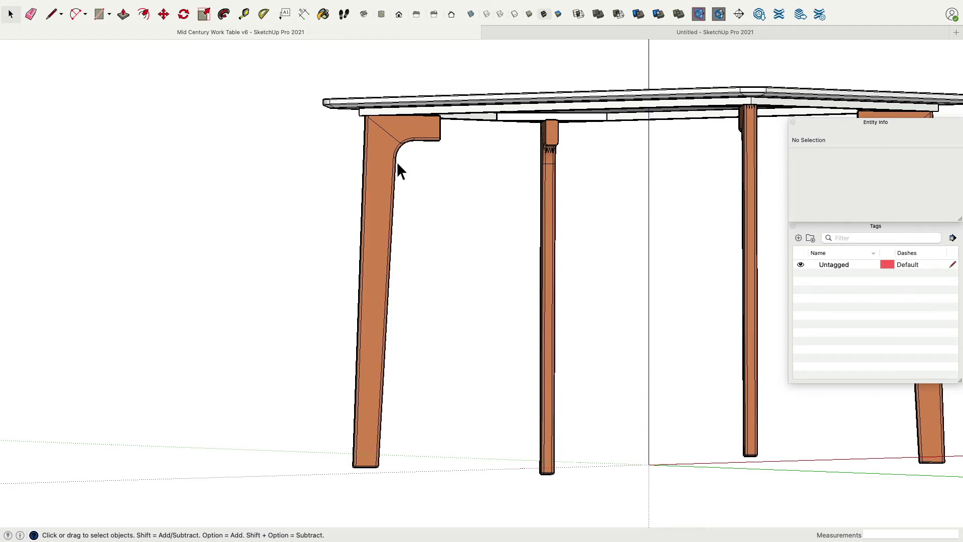
Orbit around the finished table, then switch to the Untitled model.
{"action": "middle_click_drag", "start_coordinate": [334, 175], "coordinate": [489, 201]}
{"action": "middle_click_drag", "start_coordinate": [382, 226], "coordinate": [444, 255]}
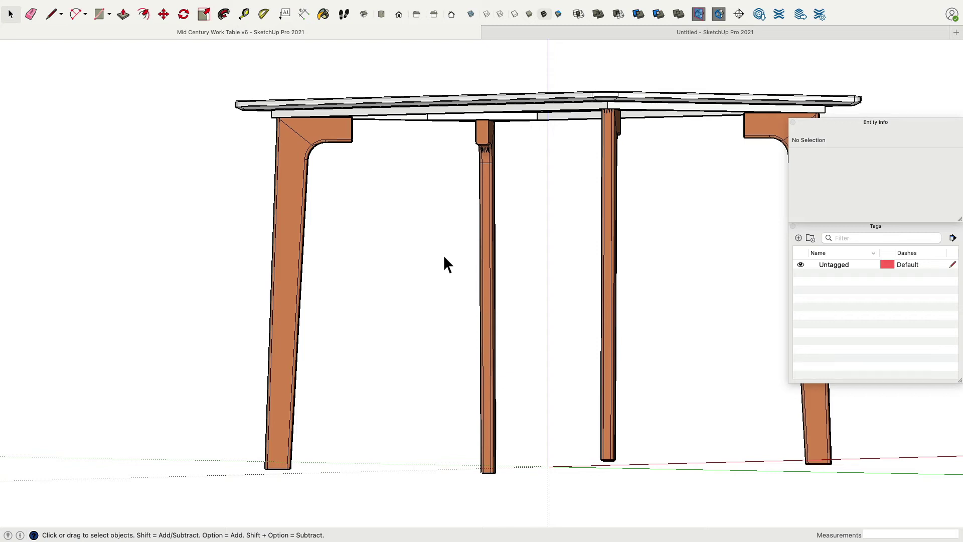
{"action": "left_click", "coordinate": [615, 32]}
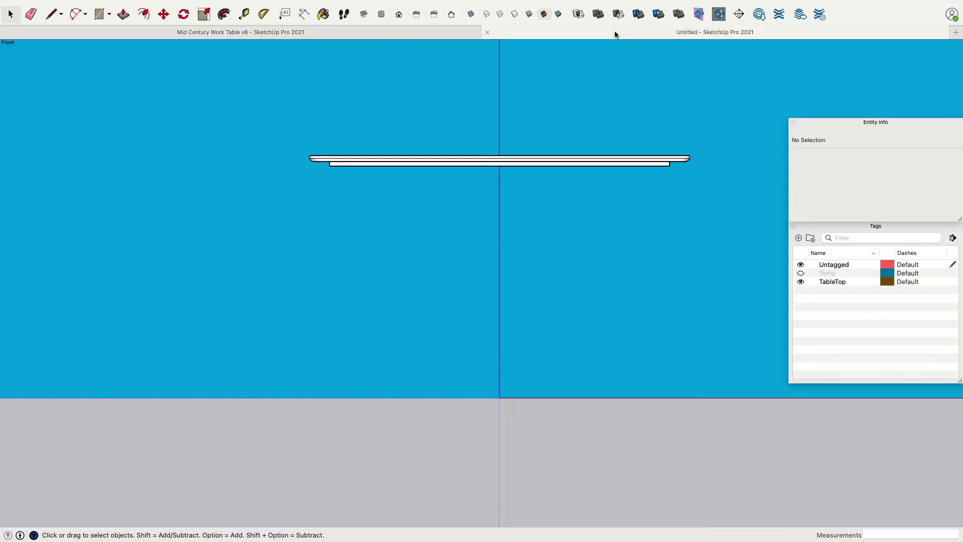
{"action": "middle_click_drag", "start_coordinate": [362, 256], "coordinate": [233, 122], "text": "shift"}
Draw a rectangle footprint and push/pull it up about 31.26 inches into a tall box.
{"action": "left_click", "coordinate": [98, 19]}
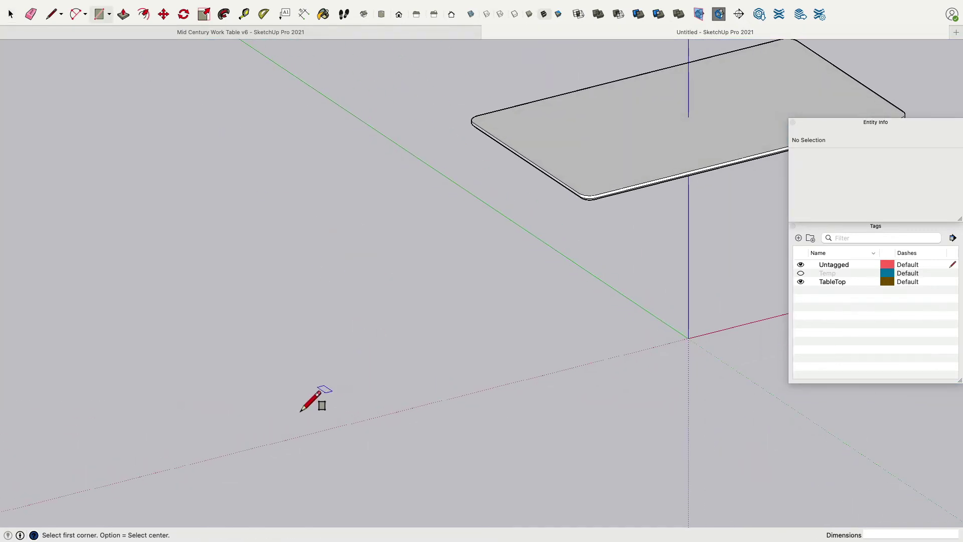
{"action": "left_click", "coordinate": [290, 387]}
{"action": "left_click", "coordinate": [323, 282]}
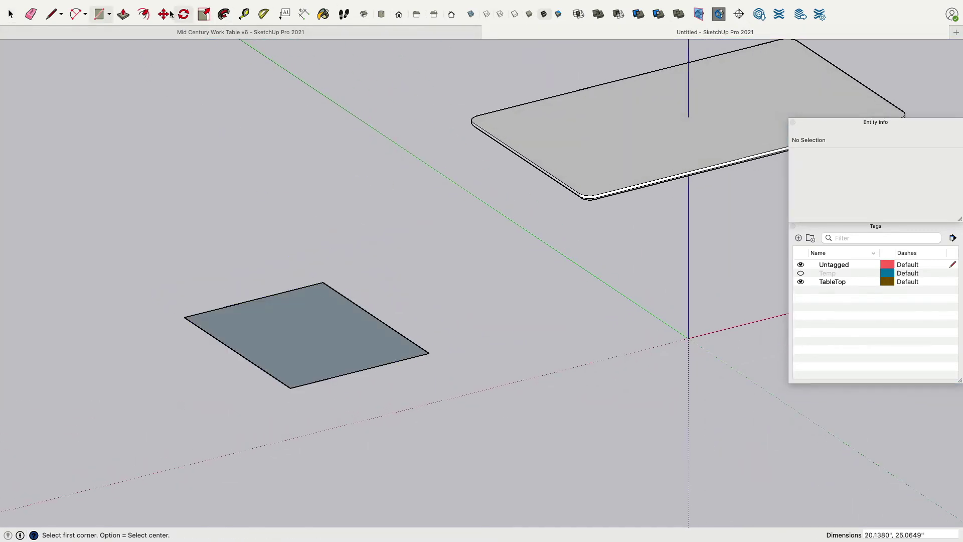
{"action": "left_click", "coordinate": [123, 14]}
{"action": "left_click_drag", "start_coordinate": [334, 377], "coordinate": [204, 197]}
{"action": "scroll", "coordinate": [129, 176], "scroll_direction": "up", "scroll_amount": 3}
Round one vertical corner with a 2-point arc pushed down the box's full height.
{"action": "left_click", "coordinate": [75, 14]}
{"action": "left_click", "coordinate": [222, 182]}
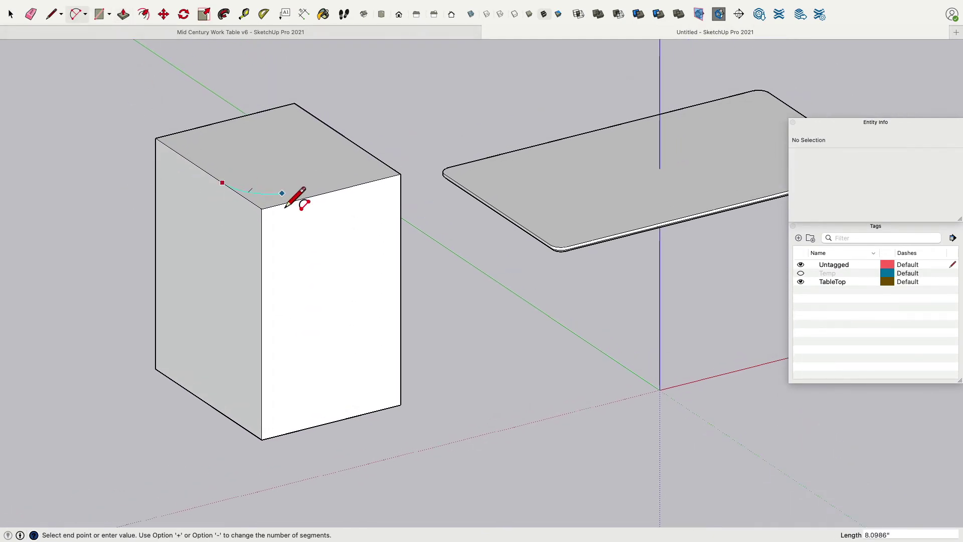
{"action": "left_click", "coordinate": [325, 194]}
{"action": "left_click", "coordinate": [344, 198]}
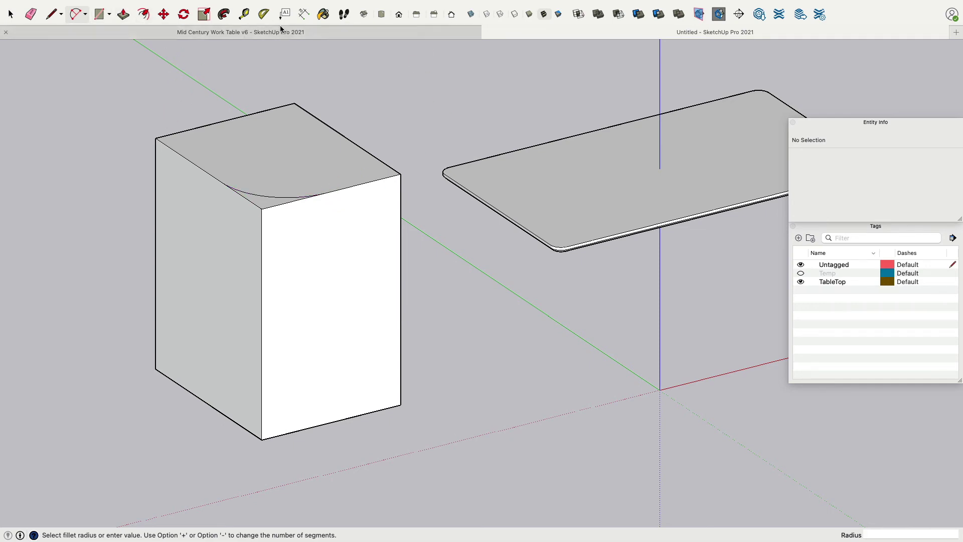
{"action": "left_click", "coordinate": [223, 14]}
{"action": "left_click_drag", "start_coordinate": [264, 202], "coordinate": [265, 444]}
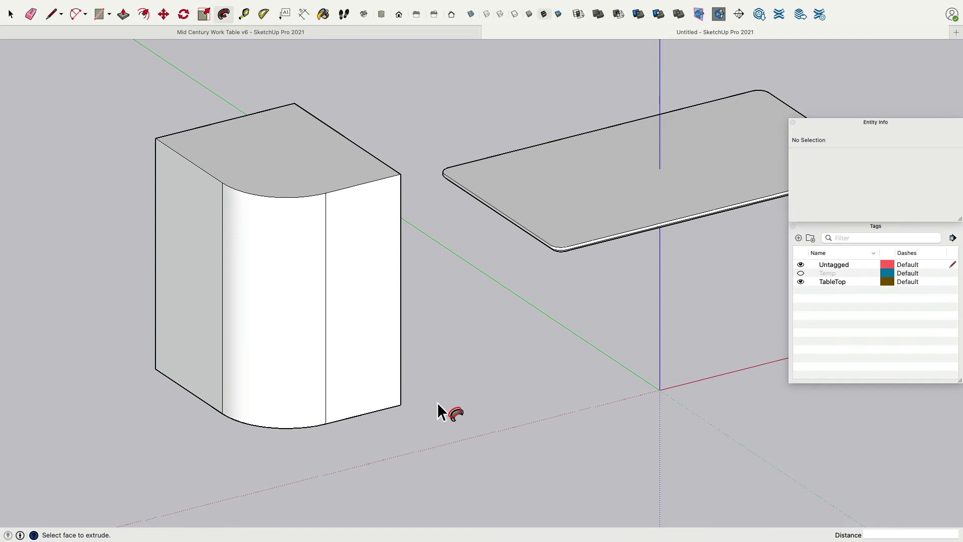
{"action": "middle_click_drag", "start_coordinate": [438, 402], "coordinate": [522, 145]}
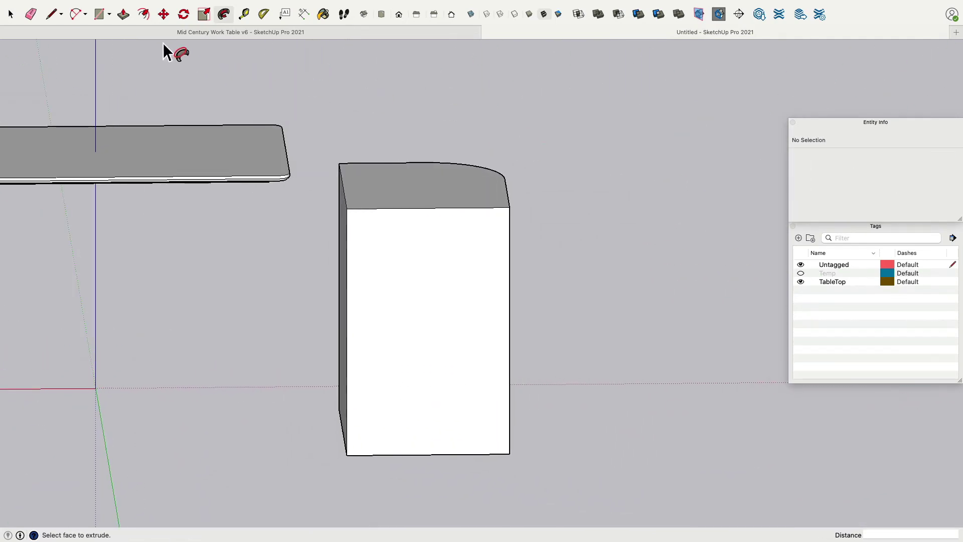
Draw a fillet arc at the end of the box's top edge and inspect it from several angles.
{"action": "left_click", "coordinate": [75, 14]}
{"action": "left_click", "coordinate": [455, 207]}
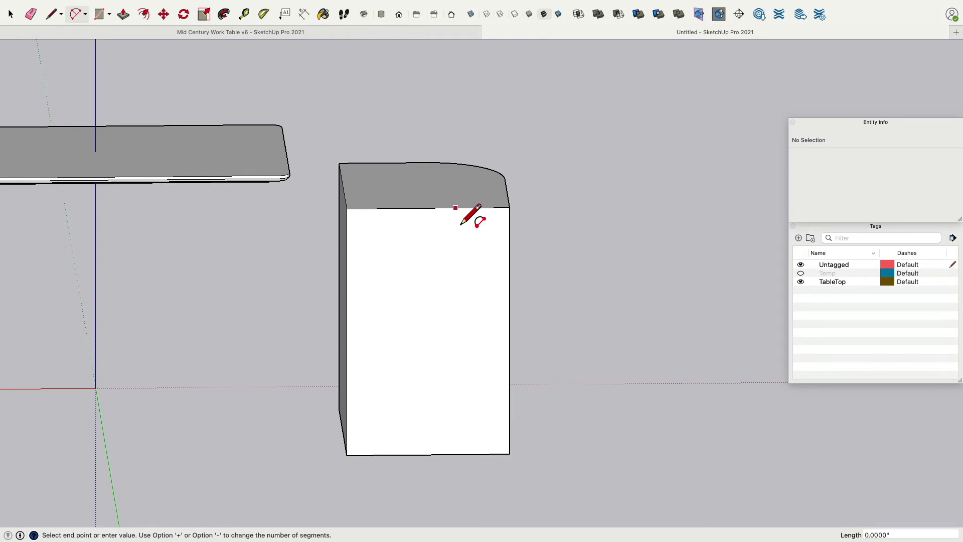
{"action": "left_click", "coordinate": [510, 260]}
{"action": "left_click", "coordinate": [509, 259]}
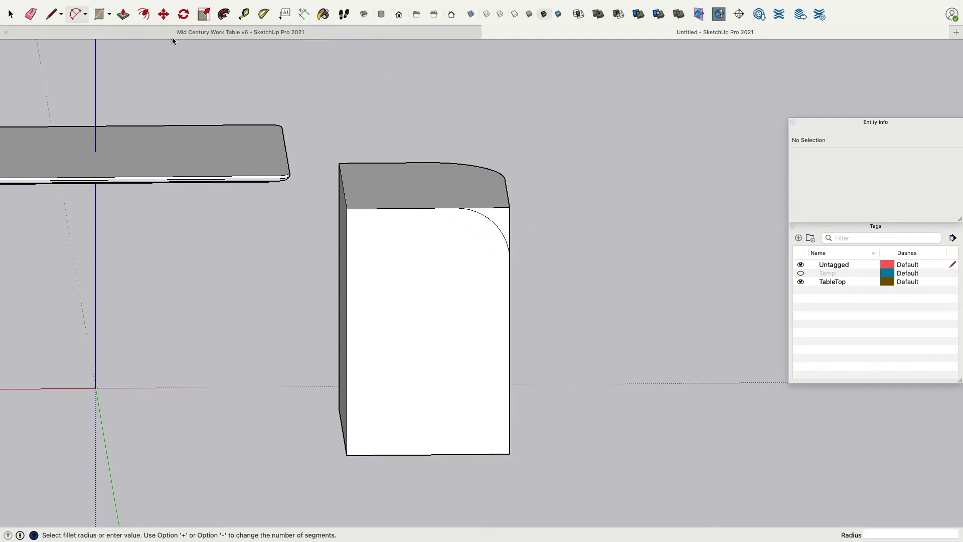
{"action": "middle_click_drag", "start_coordinate": [381, 130], "coordinate": [383, 296]}
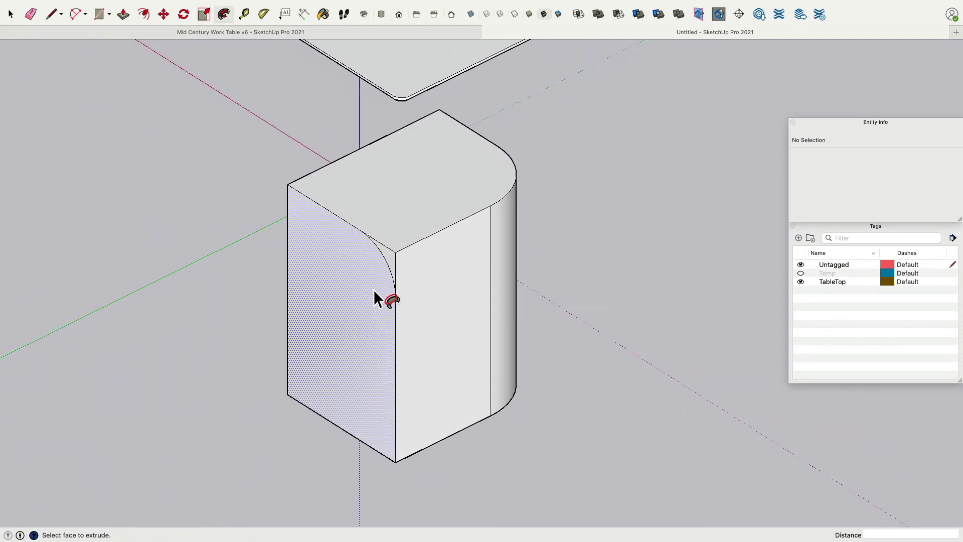
{"action": "left_click", "coordinate": [393, 265]}
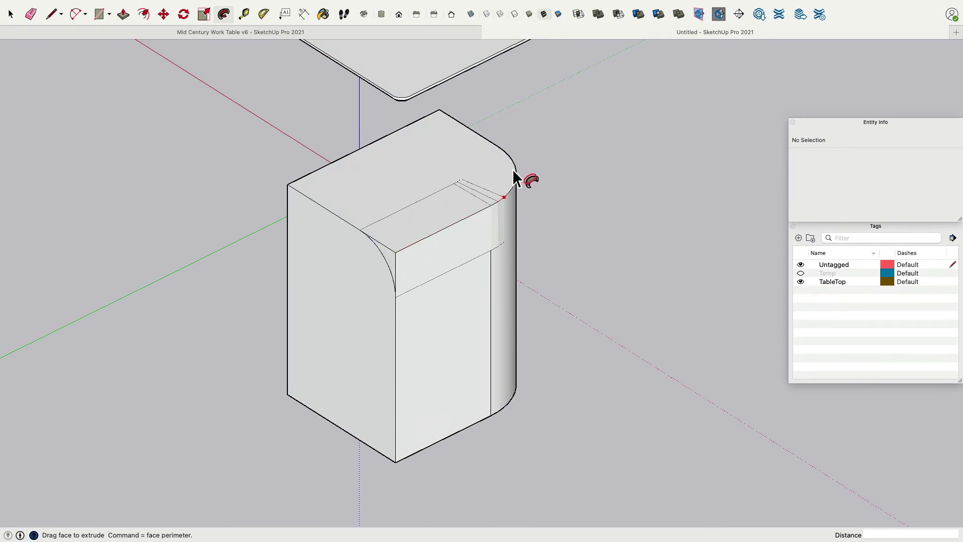
{"action": "middle_click_drag", "start_coordinate": [476, 162], "coordinate": [479, 222]}
{"action": "middle_click_drag", "start_coordinate": [565, 179], "coordinate": [426, 188]}
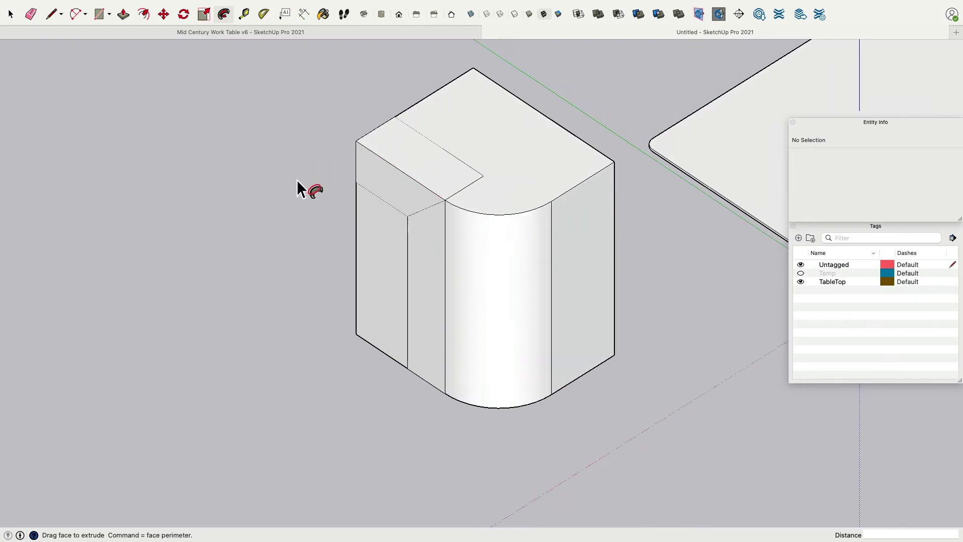
{"action": "middle_click_drag", "start_coordinate": [280, 185], "coordinate": [633, 177]}
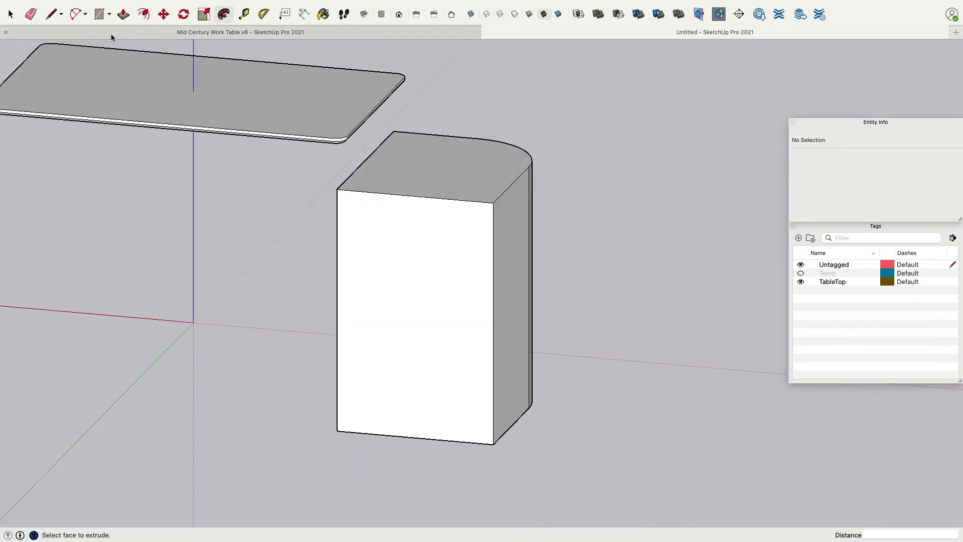
Redraw a small fillet arc across the top corner of the box.
{"action": "key", "text": "a"}
{"action": "scroll", "coordinate": [484, 208], "scroll_direction": "up", "scroll_amount": 3}
{"action": "scroll", "coordinate": [484, 208], "scroll_direction": "up", "scroll_amount": 1}
{"action": "left_click", "coordinate": [483, 200]}
{"action": "left_click", "coordinate": [503, 221]}
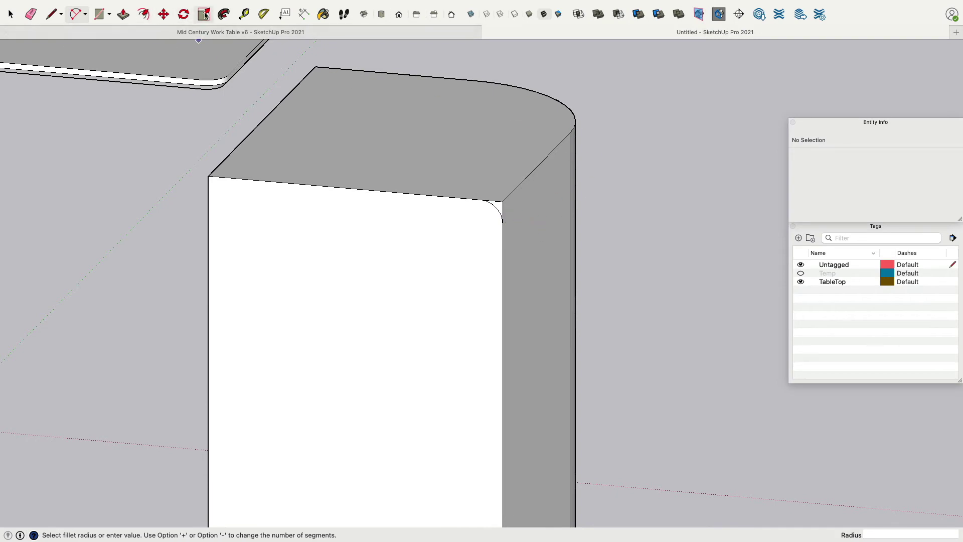
Sweep the fillet profile with Follow Me along the top edge and around the curved corner.
{"action": "left_click", "coordinate": [223, 13]}
{"action": "left_click_drag", "start_coordinate": [498, 206], "coordinate": [512, 89]}
{"action": "middle_click_drag", "start_coordinate": [512, 88], "coordinate": [450, 255]}
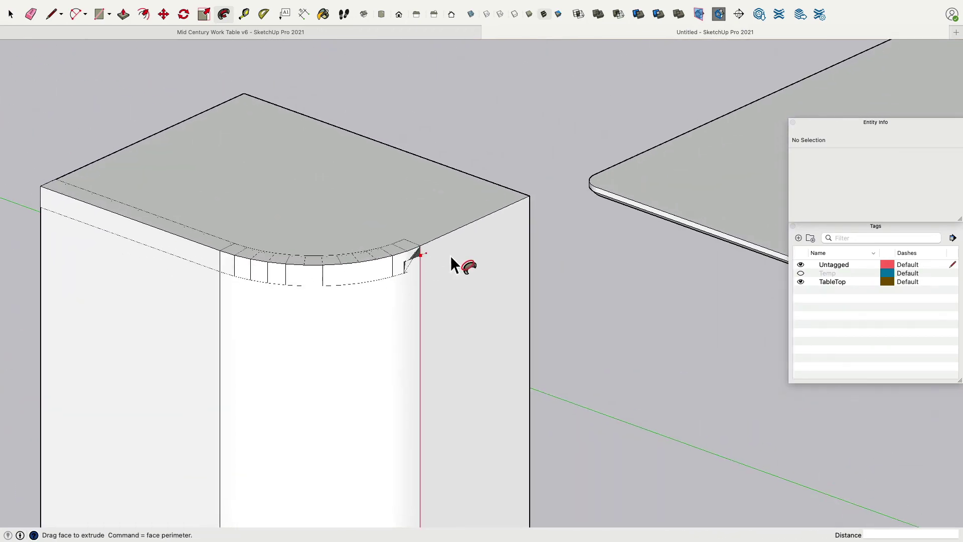
{"action": "left_click", "coordinate": [531, 197]}
{"action": "middle_click_drag", "start_coordinate": [465, 366], "coordinate": [311, 323]}
Undo the rounded edge so the leg is a plain square block again.
{"action": "key", "text": "p"}
{"action": "key", "text": "super+z"}
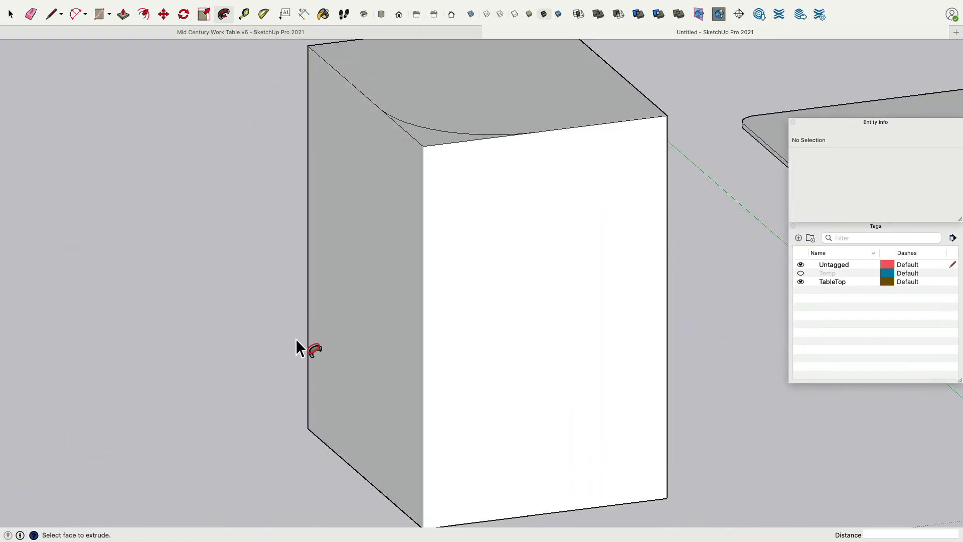
{"action": "scroll", "coordinate": [295, 339], "scroll_direction": "up", "scroll_amount": 1}
{"action": "scroll", "coordinate": [295, 338], "scroll_direction": "down", "scroll_amount": 6}
{"action": "left_click", "coordinate": [163, 14]}
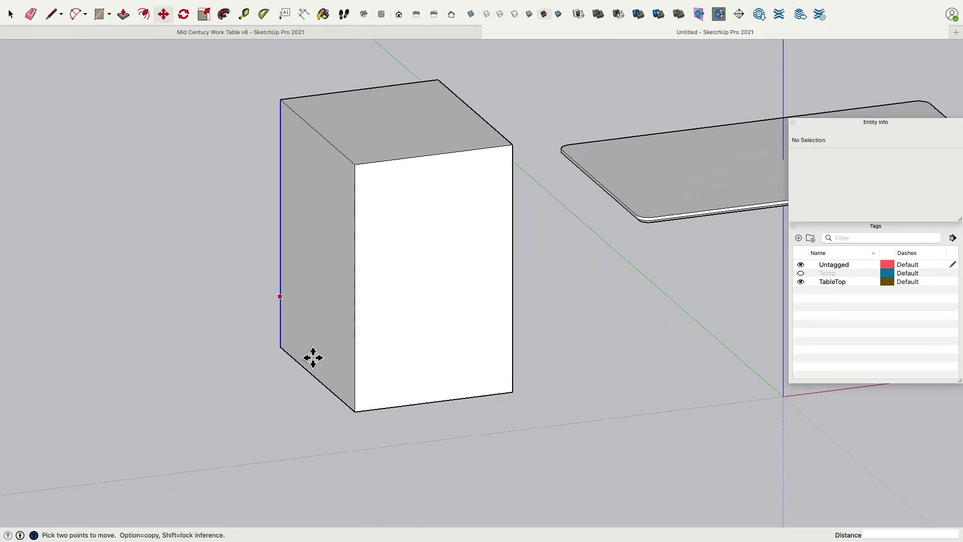
{"action": "left_click", "coordinate": [323, 389]}
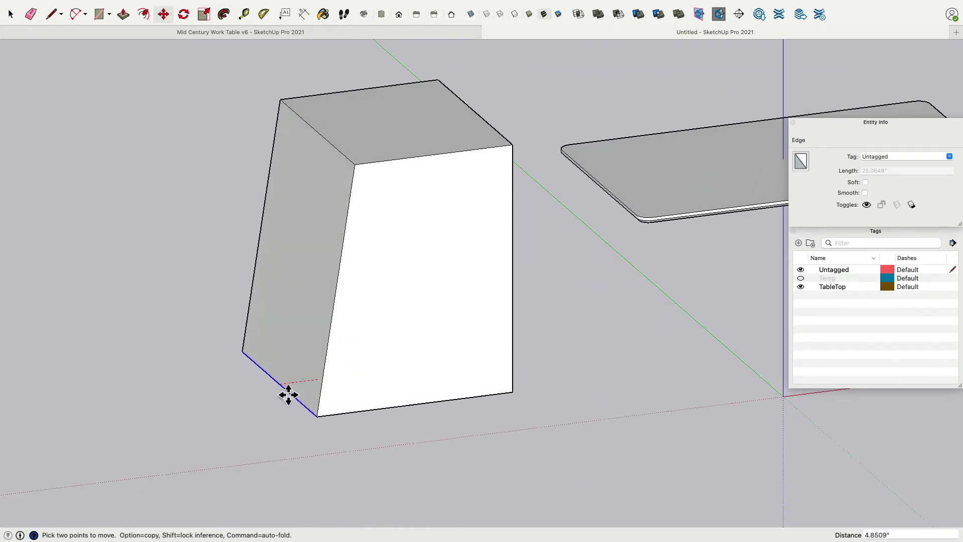
{"action": "key", "text": "Escape"}
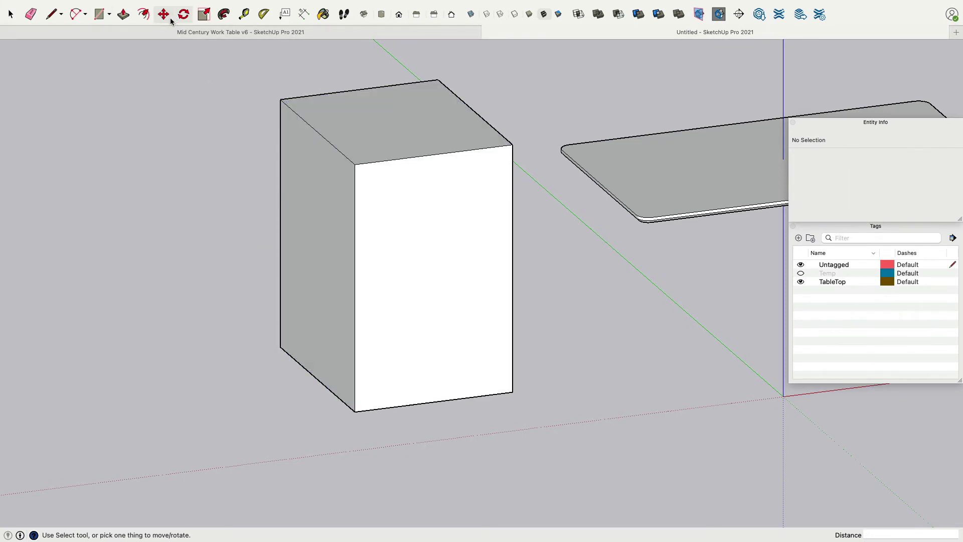
Rotate the box 2° about its top corner so the leg splays outward.
{"action": "key", "text": "space"}
{"action": "left_click", "coordinate": [331, 229]}
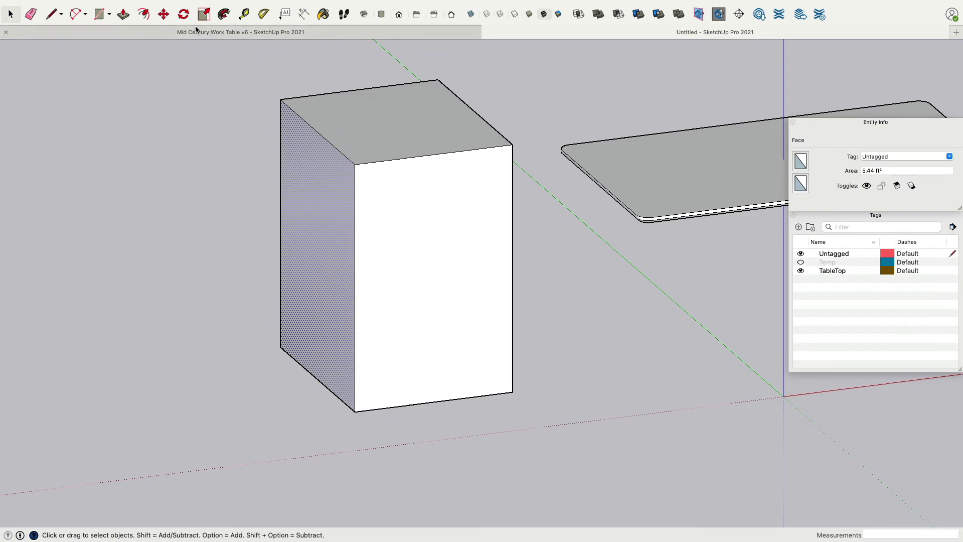
{"action": "left_click", "coordinate": [184, 16]}
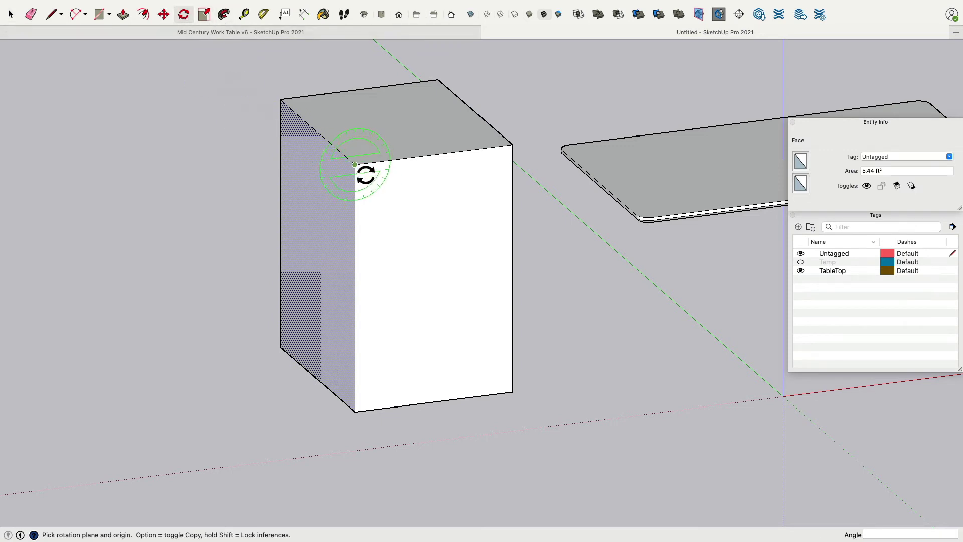
{"action": "left_click_drag", "start_coordinate": [355, 164], "coordinate": [354, 264]}
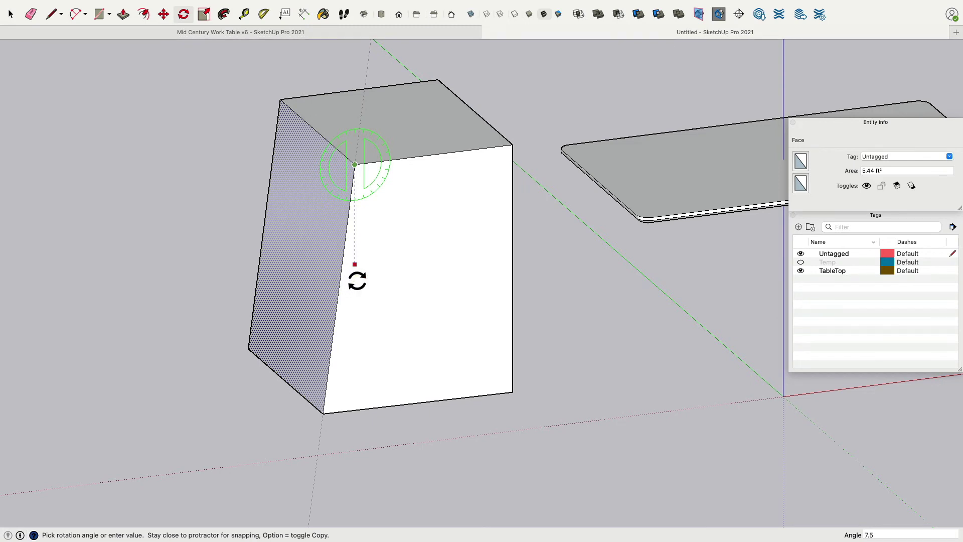
{"action": "left_click", "coordinate": [355, 282]}
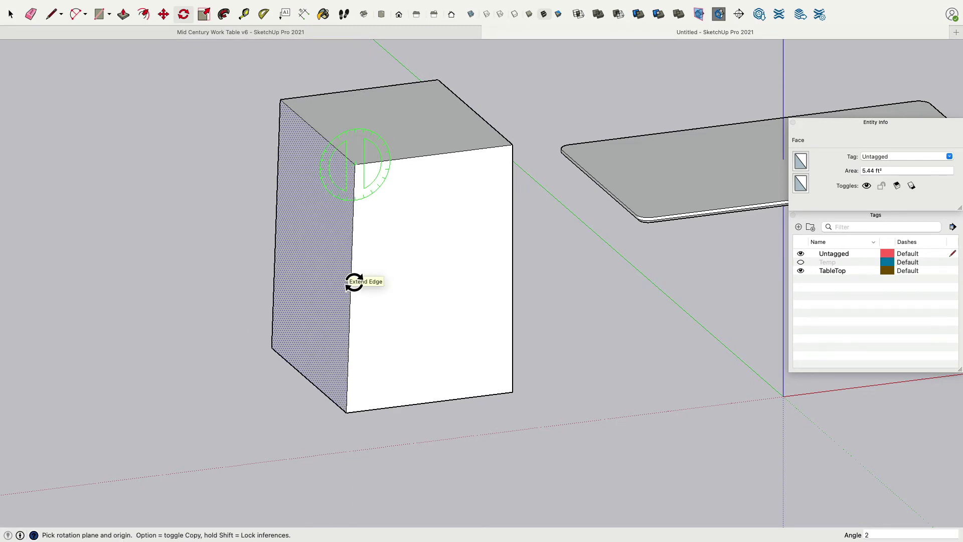
{"action": "left_click", "coordinate": [10, 14]}
{"action": "middle_click_drag", "start_coordinate": [222, 216], "coordinate": [302, 302]}
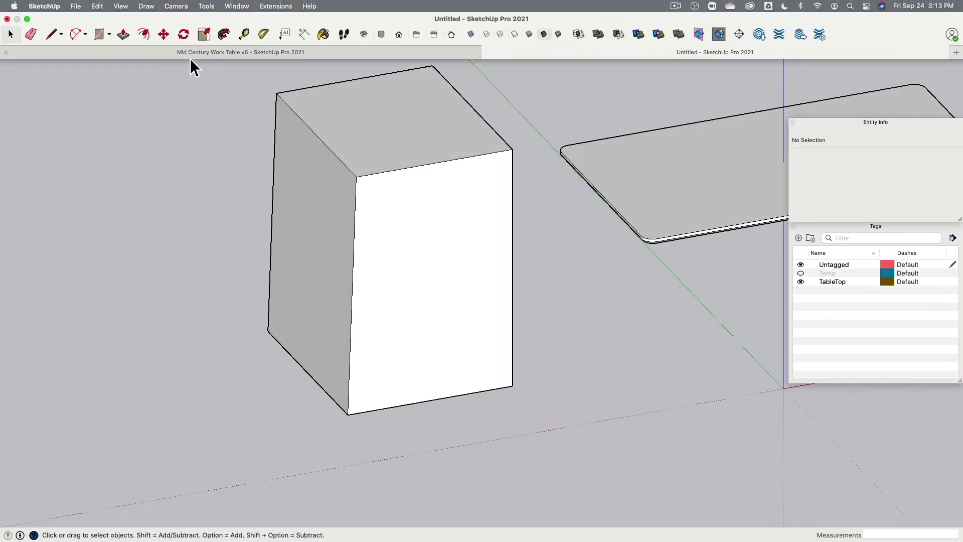
Draw an arc across the tilted box's top corner and push the curved face down the box.
{"action": "left_click", "coordinate": [76, 14]}
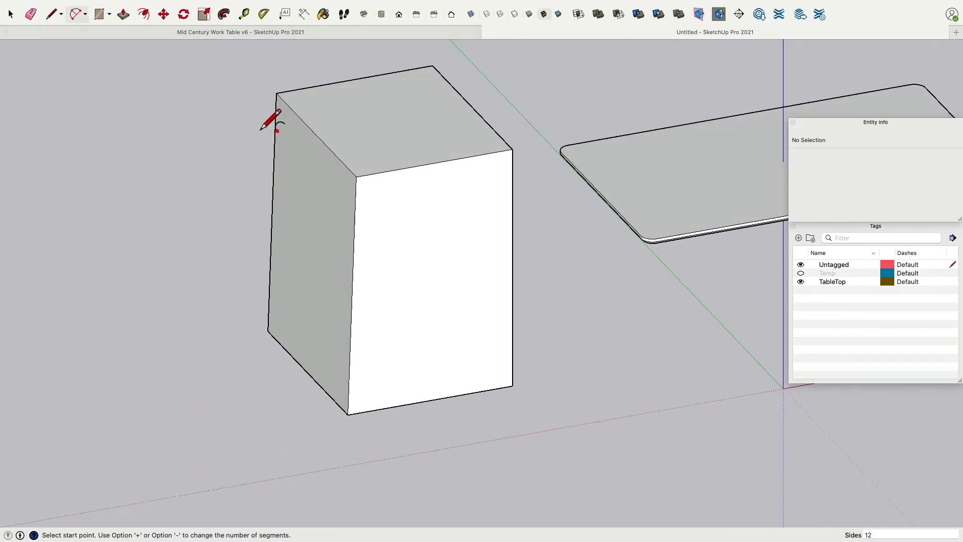
{"action": "left_click", "coordinate": [334, 153]}
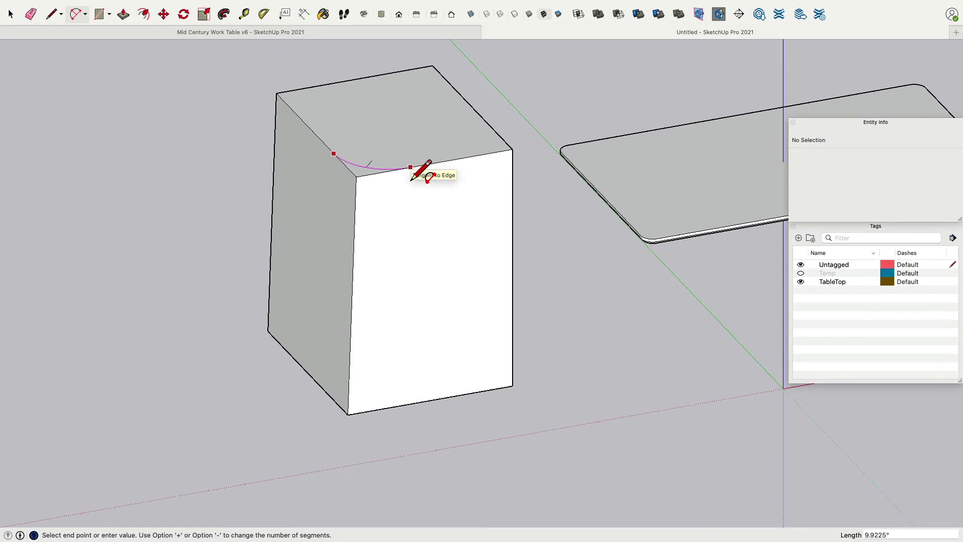
{"action": "left_click", "coordinate": [410, 168]}
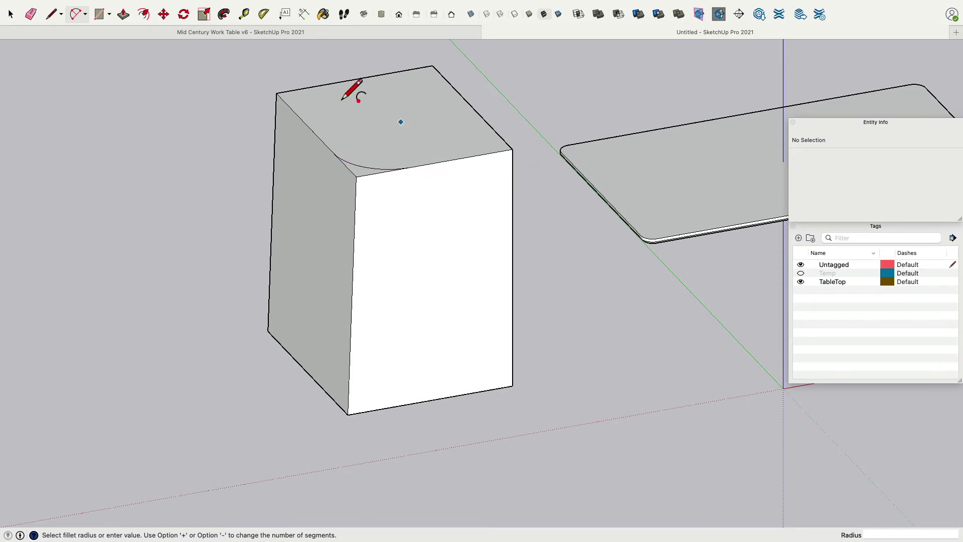
{"action": "left_click", "coordinate": [361, 176]}
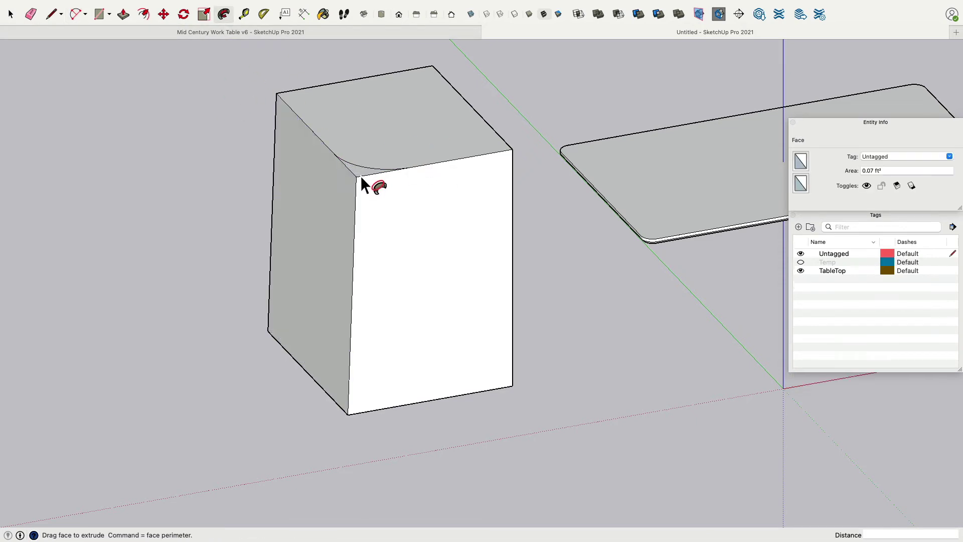
{"action": "left_click", "coordinate": [348, 422]}
{"action": "middle_click_drag", "start_coordinate": [348, 422], "coordinate": [245, 307]}
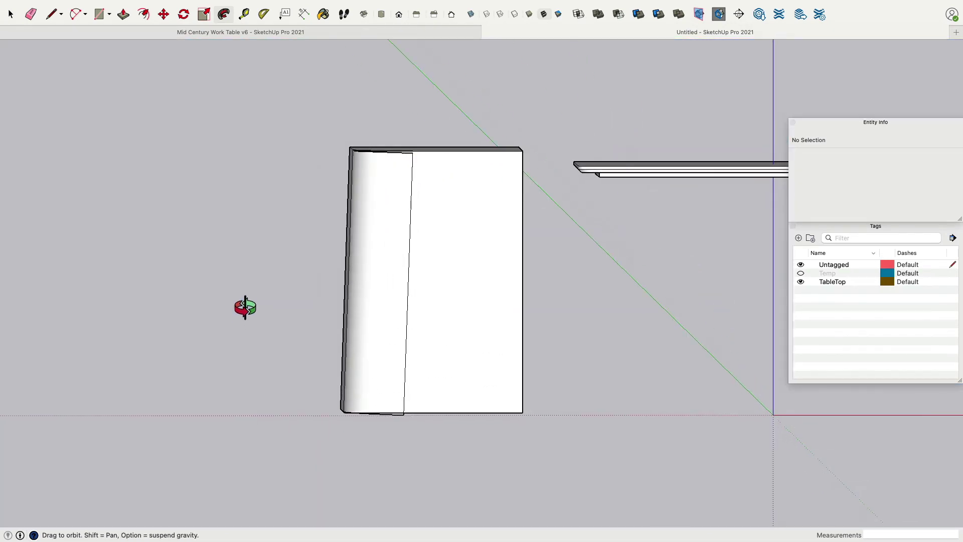
Check the block from the front and a raised view, then undo the rounded corner.
{"action": "left_click", "coordinate": [403, 15]}
{"action": "scroll", "coordinate": [223, 466], "scroll_direction": "up", "scroll_amount": 5}
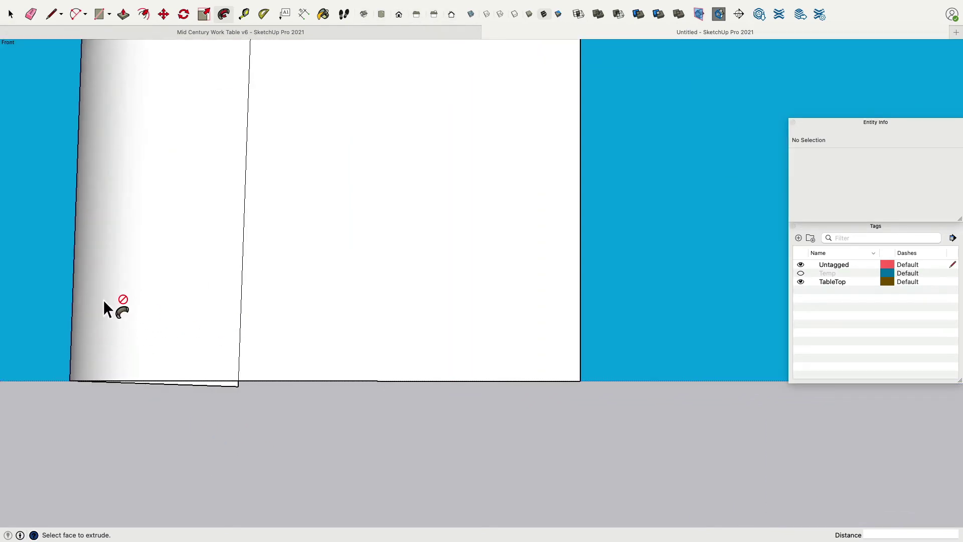
{"action": "middle_click_drag", "start_coordinate": [233, 389], "coordinate": [404, 279]}
{"action": "key", "text": "p"}
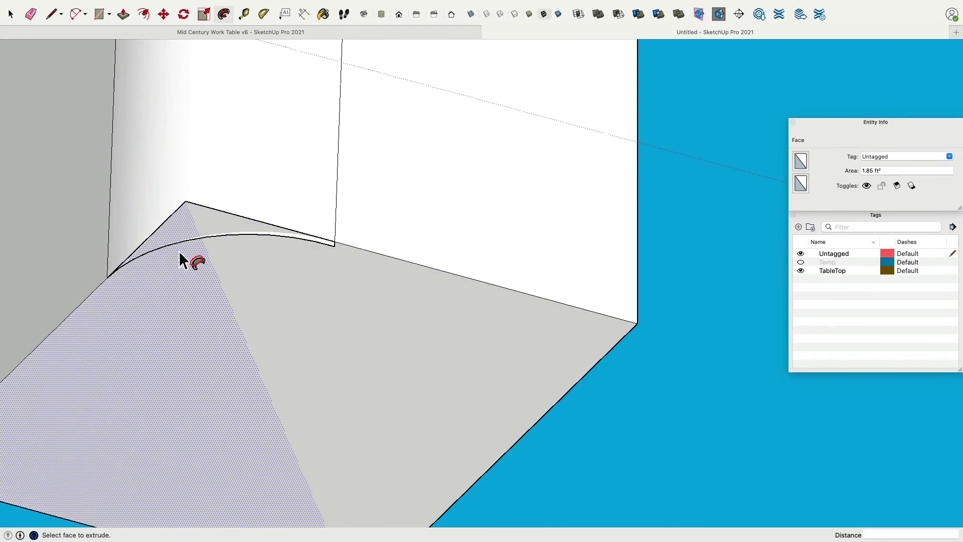
{"action": "scroll", "coordinate": [299, 239], "scroll_direction": "down", "scroll_amount": 5}
{"action": "middle_click_drag", "start_coordinate": [299, 239], "coordinate": [236, 204]}
{"action": "scroll", "coordinate": [323, 282], "scroll_direction": "up", "scroll_amount": 3}
{"action": "scroll", "coordinate": [324, 282], "scroll_direction": "down", "scroll_amount": 3}
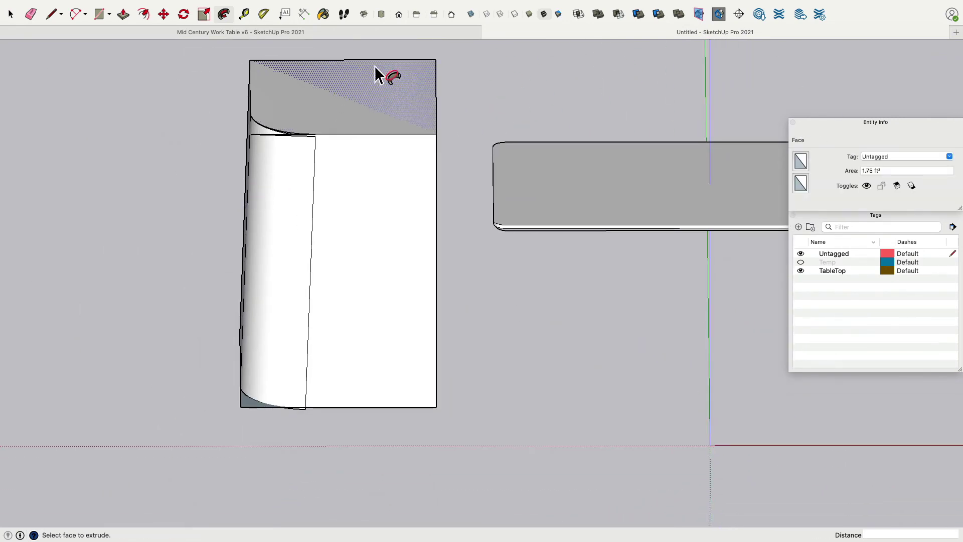
{"action": "left_click", "coordinate": [399, 17]}
{"action": "middle_click_drag", "start_coordinate": [296, 125], "coordinate": [435, 254]}
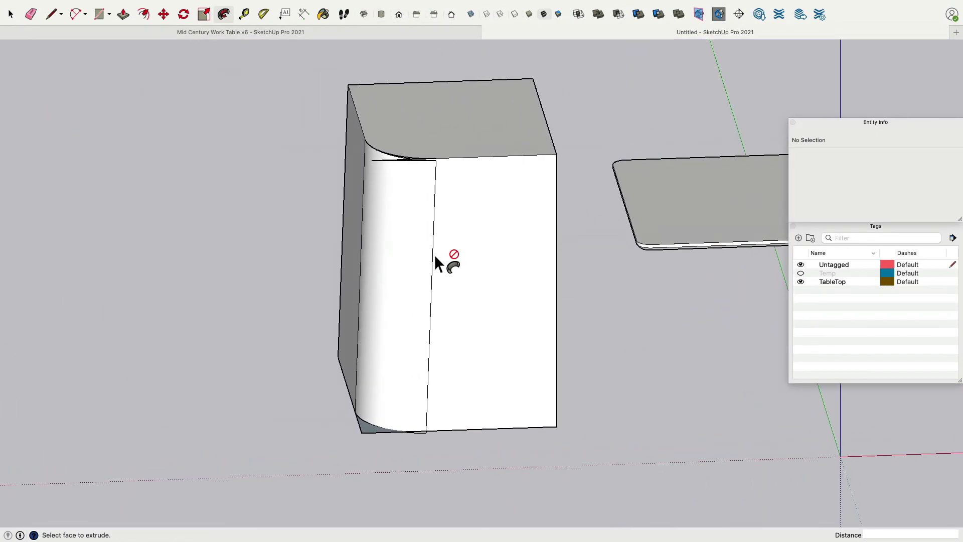
{"action": "key", "text": "super+z"}
{"action": "key", "text": "super+z"}
{"action": "middle_click_drag", "start_coordinate": [176, 167], "coordinate": [82, 30]}
Draw a fillet arc on the block's top corner and push the cut-off corner down through it.
{"action": "left_click", "coordinate": [76, 13]}
{"action": "left_click", "coordinate": [355, 145]}
{"action": "left_click", "coordinate": [434, 166]}
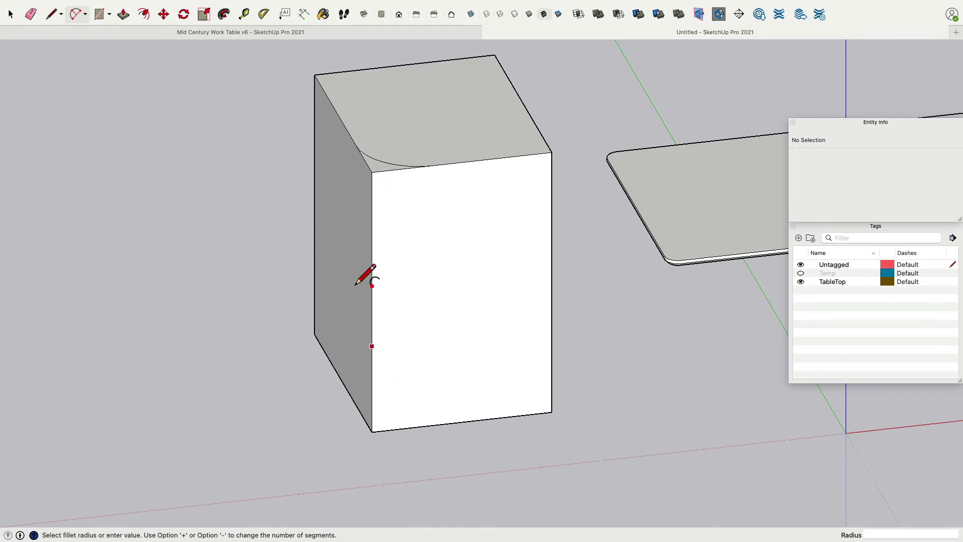
{"action": "left_click", "coordinate": [223, 13]}
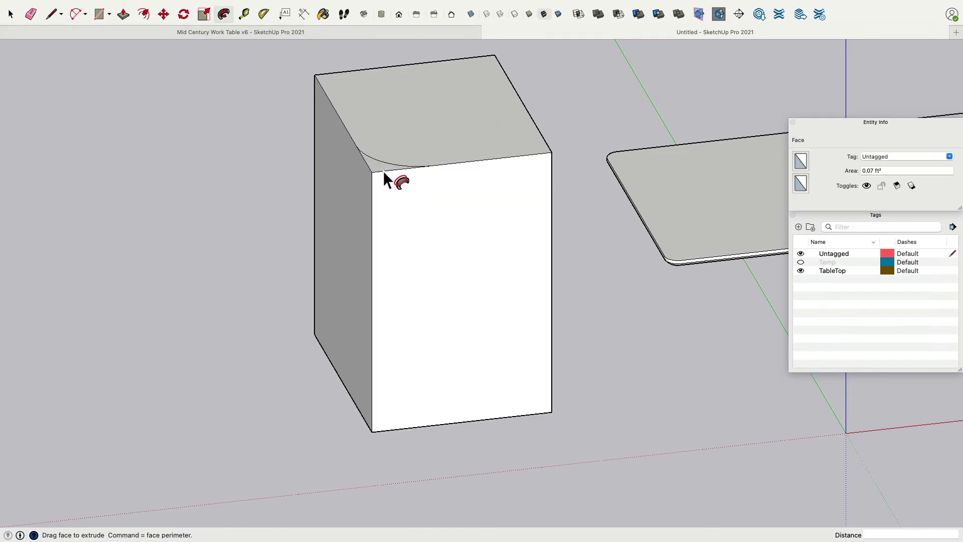
{"action": "left_click_drag", "start_coordinate": [382, 170], "coordinate": [370, 440]}
Move the bottom corner arc and its straight edge 2 inches to taper the corner.
{"action": "left_click", "coordinate": [10, 14]}
{"action": "middle_click_drag", "start_coordinate": [286, 346], "coordinate": [356, 374]}
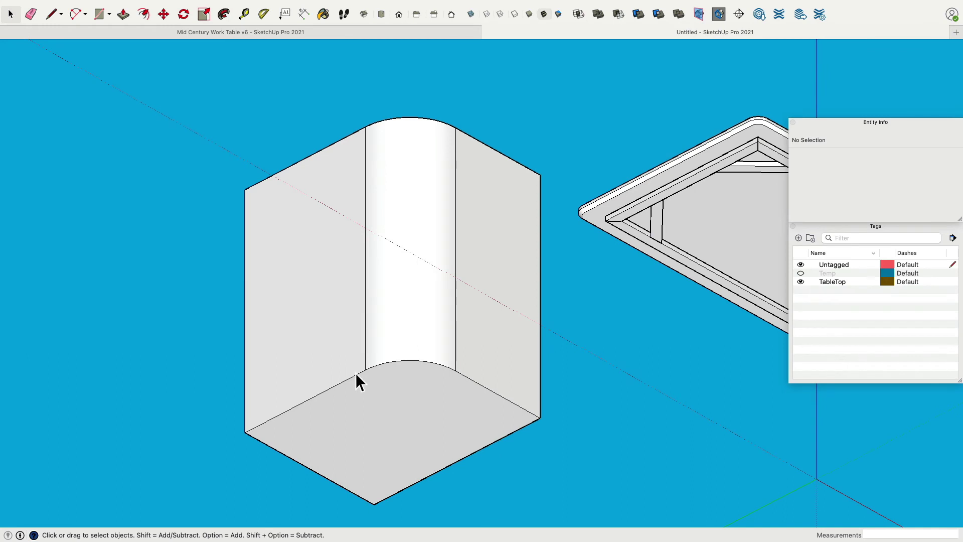
{"action": "left_click", "coordinate": [382, 365]}
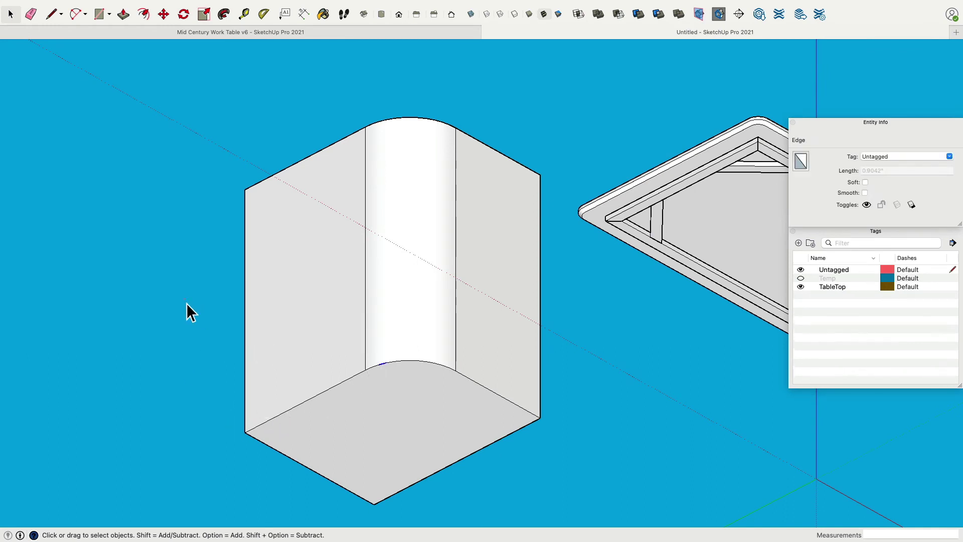
{"action": "left_click_drag", "start_coordinate": [307, 326], "coordinate": [459, 408]}
{"action": "left_click", "coordinate": [340, 385], "text": "shift"}
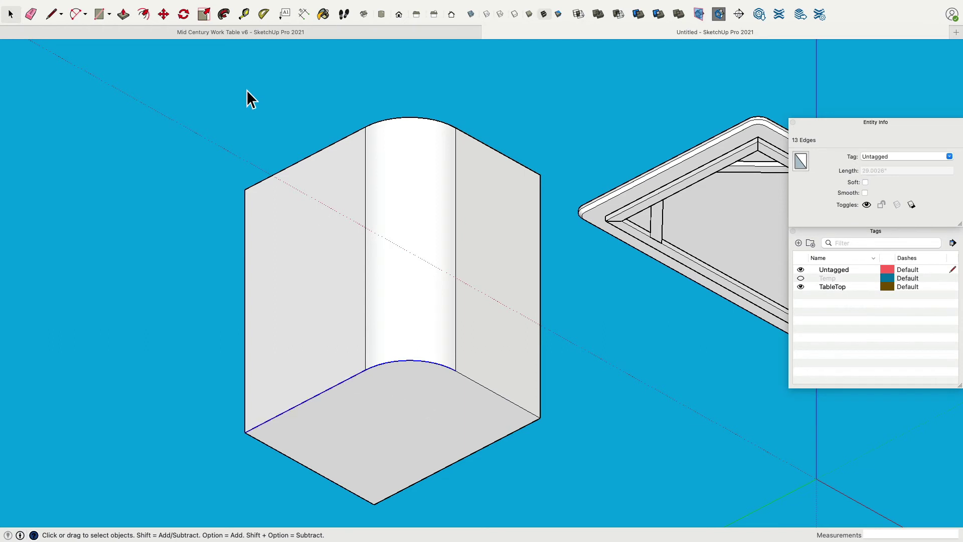
{"action": "left_click", "coordinate": [164, 14]}
{"action": "left_click", "coordinate": [370, 377]}
{"action": "left_click", "coordinate": [363, 372]}
Inspect the tapered corner from several angles, then select the entire test block.
{"action": "middle_click_drag", "start_coordinate": [447, 161], "coordinate": [237, 355]}
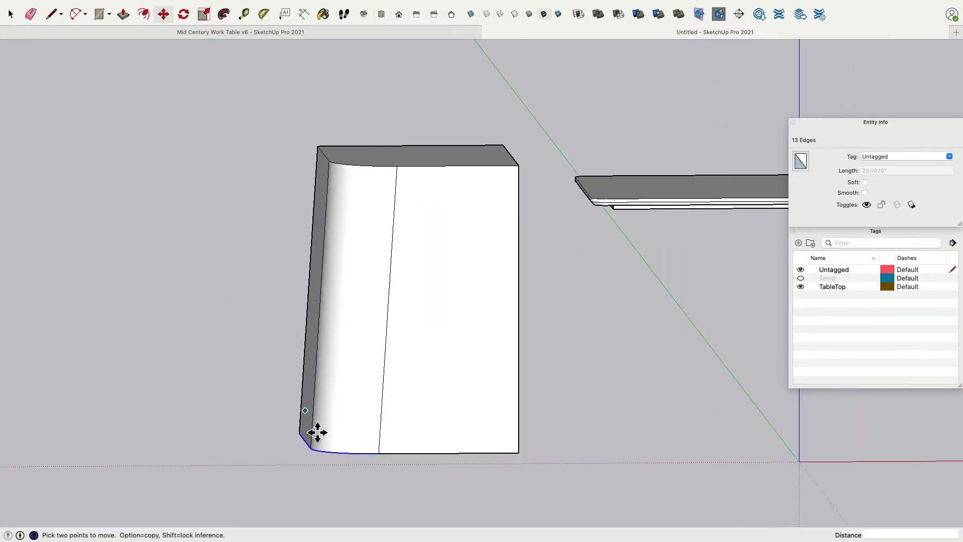
{"action": "middle_click_drag", "start_coordinate": [311, 434], "coordinate": [327, 327]}
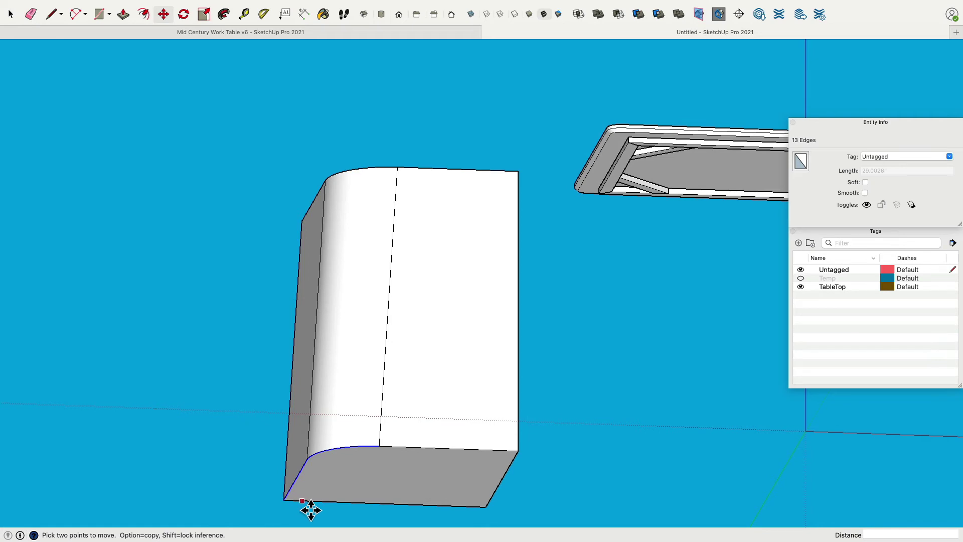
{"action": "middle_click_drag", "start_coordinate": [217, 410], "coordinate": [261, 466]}
{"action": "left_click", "coordinate": [12, 14]}
{"action": "left_click", "coordinate": [193, 172]}
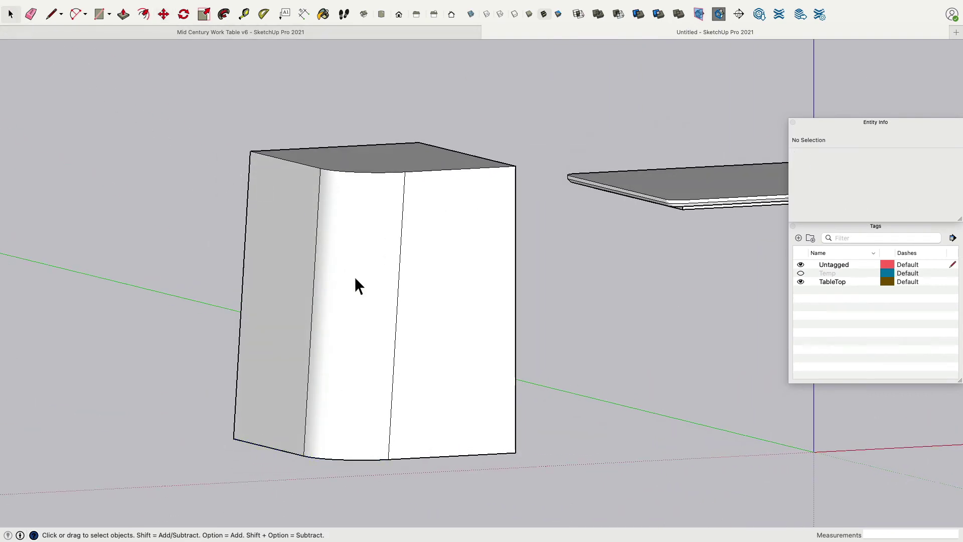
{"action": "triple_click", "coordinate": [310, 252]}
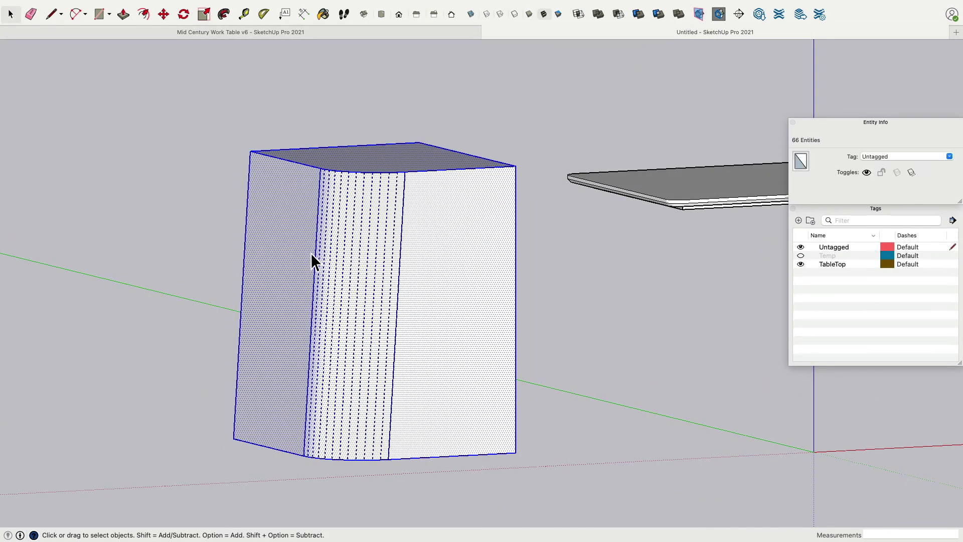
Delete the test block and switch to the front view of the tabletop.
{"action": "key", "text": "Delete"}
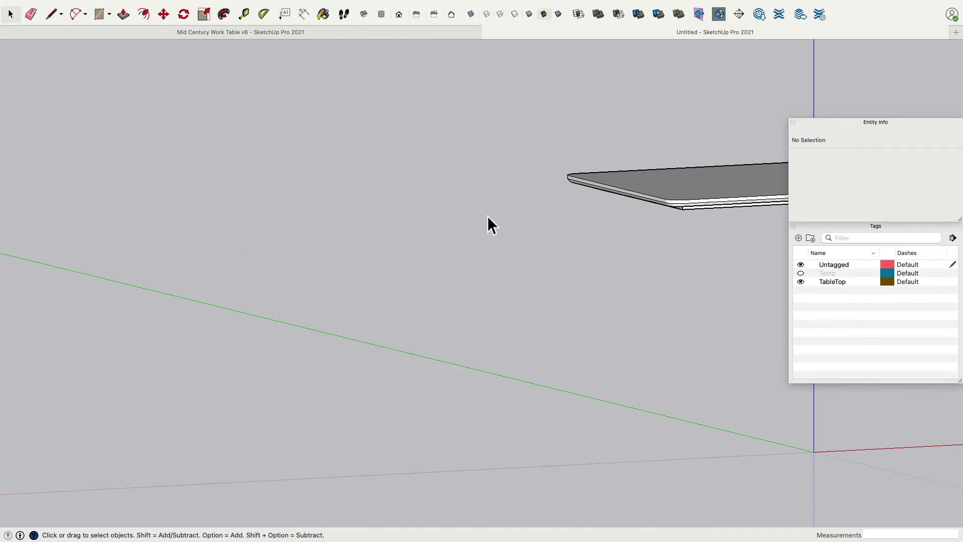
{"action": "middle_click_drag", "start_coordinate": [489, 223], "coordinate": [364, 230], "text": "shift"}
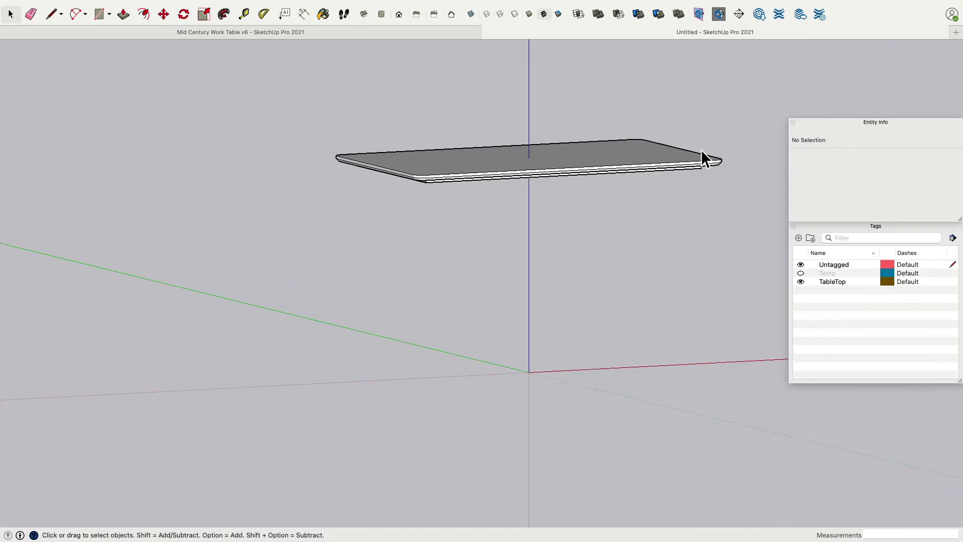
{"action": "left_click", "coordinate": [400, 15]}
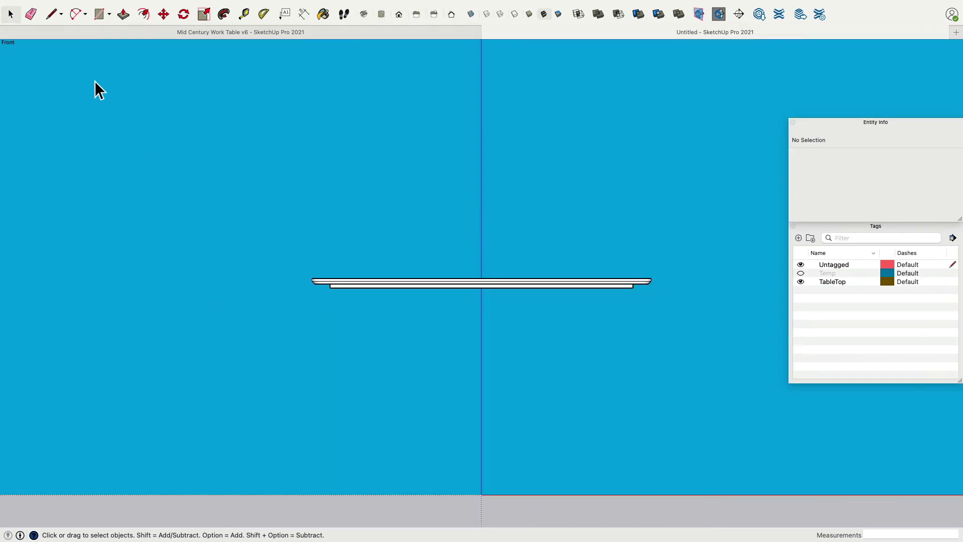
{"action": "left_click", "coordinate": [53, 15]}
{"action": "middle_click_drag", "start_coordinate": [256, 306], "coordinate": [406, 215]}
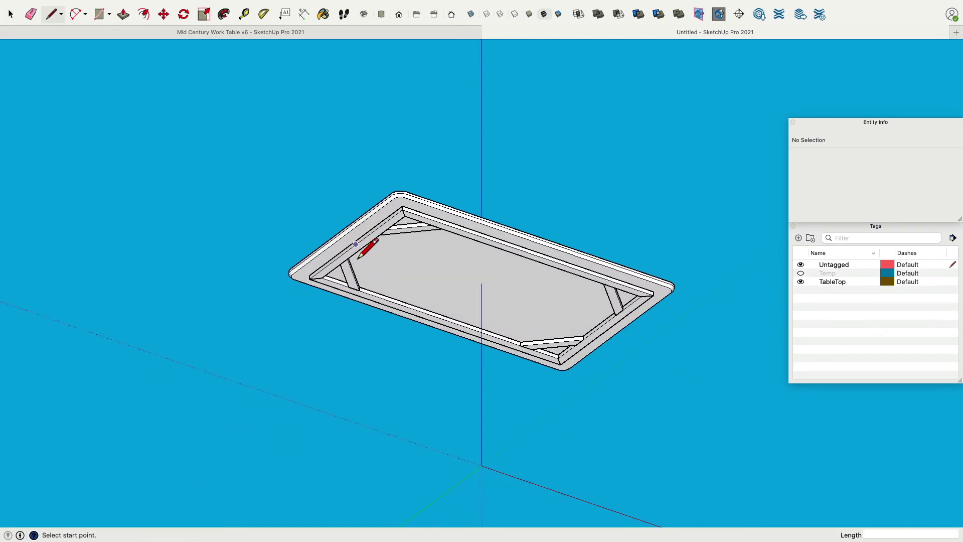
{"action": "middle_click_drag", "start_coordinate": [358, 256], "coordinate": [386, 252]}
Draw the leg's outer edge from the tabletop corner to the ground using 6" and 2" lengths.
{"action": "left_click", "coordinate": [363, 239]}
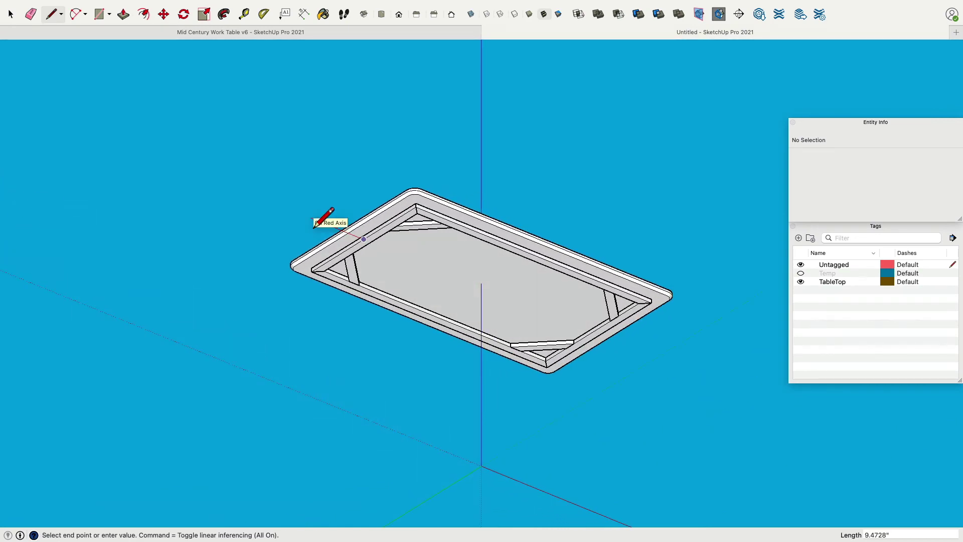
{"action": "type", "text": "6"}
{"action": "key", "text": "Return"}
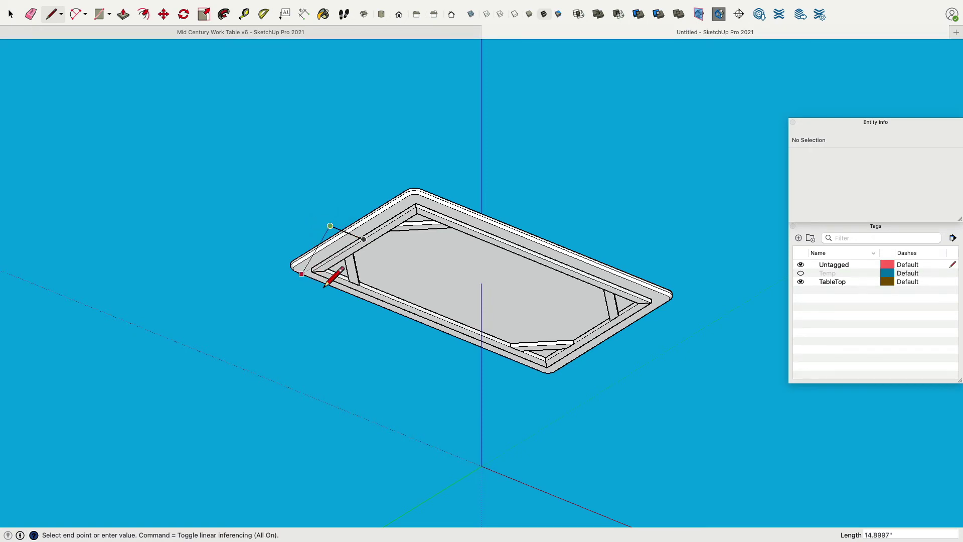
{"action": "mouse_move", "coordinate": [328, 344]}
{"action": "middle_mouse_down", "text": "shift"}
{"action": "mouse_move", "coordinate": [283, 399]}
{"action": "mouse_move", "coordinate": [424, 262]}
{"action": "mouse_move", "coordinate": [329, 316]}
{"action": "mouse_move", "coordinate": [361, 350]}
{"action": "middle_mouse_up", "text": "shift"}
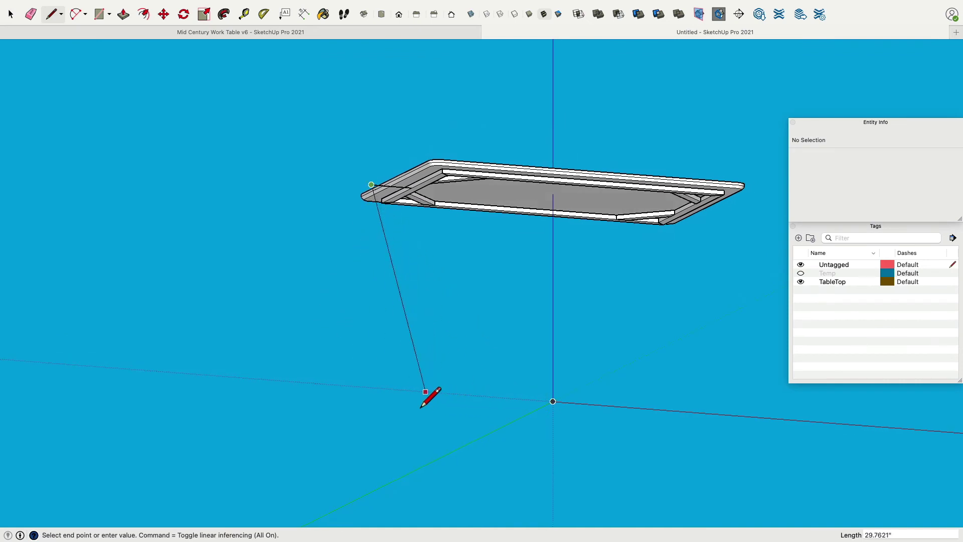
{"action": "left_click", "coordinate": [371, 387]}
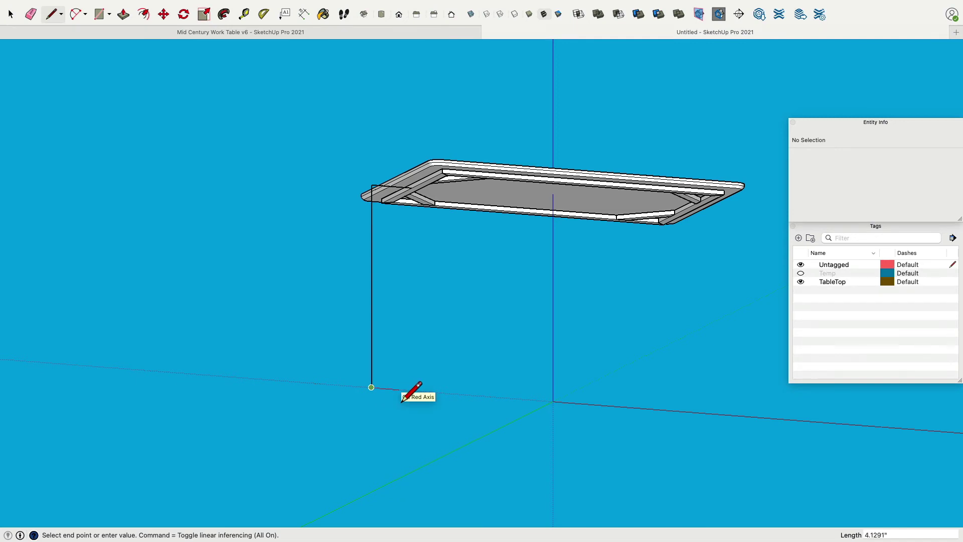
{"action": "key", "text": "Return"}
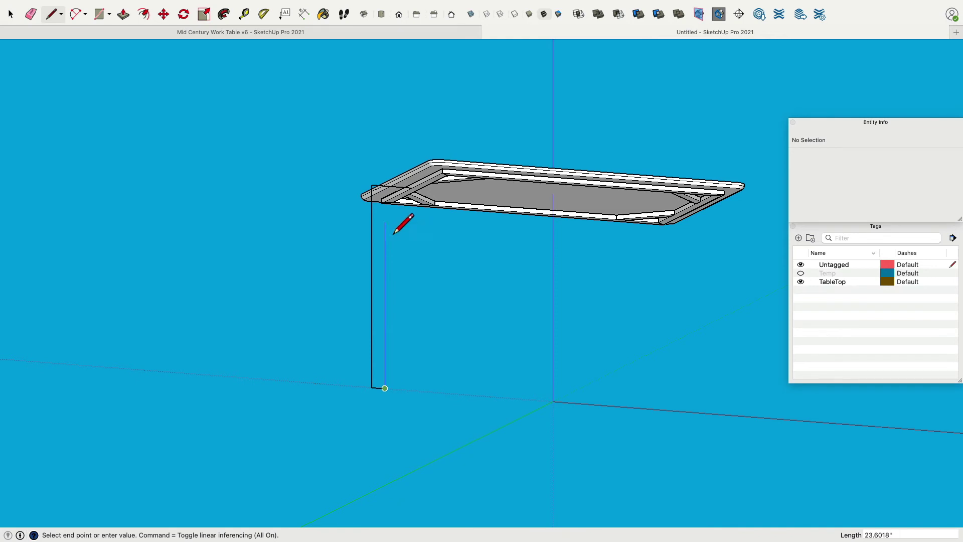
{"action": "mouse_move", "coordinate": [393, 230]}
{"action": "middle_mouse_down"}
{"action": "mouse_move", "coordinate": [236, 279]}
{"action": "mouse_move", "coordinate": [228, 211]}
{"action": "mouse_move", "coordinate": [353, 245]}
{"action": "middle_mouse_up"}
{"action": "scroll", "coordinate": [353, 245], "scroll_direction": "up", "scroll_amount": 3}
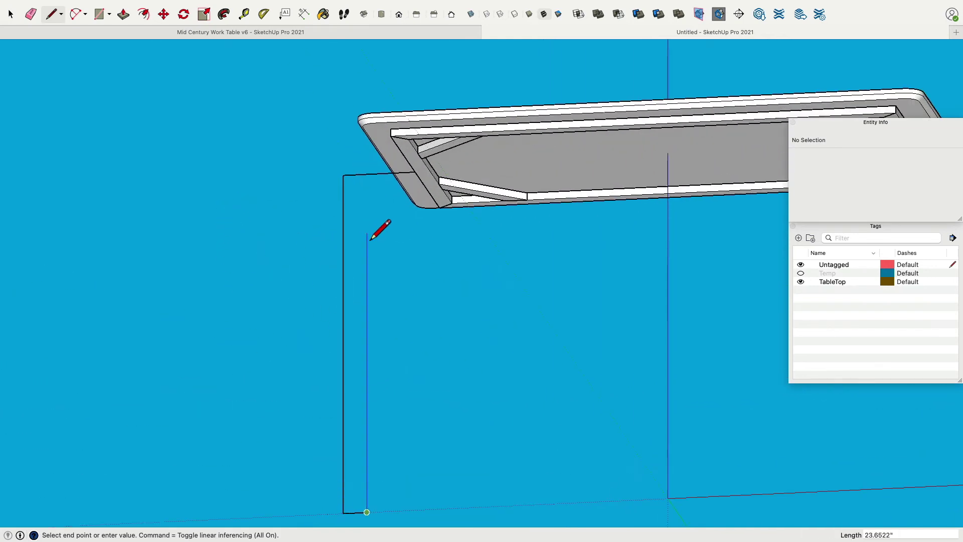
{"action": "key", "text": "Escape"}
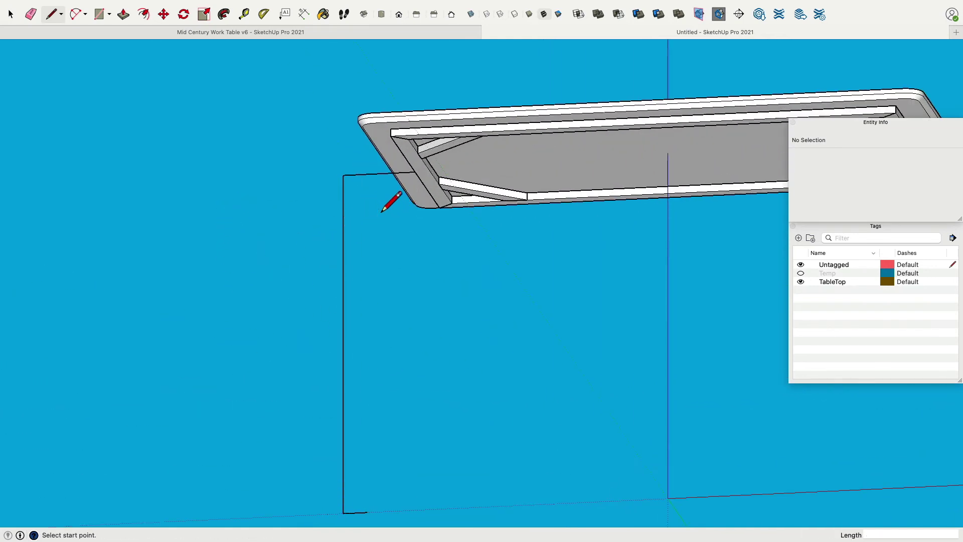
Draw the short drop under the apron and the inner leg edge down to the ground.
{"action": "left_click", "coordinate": [418, 184]}
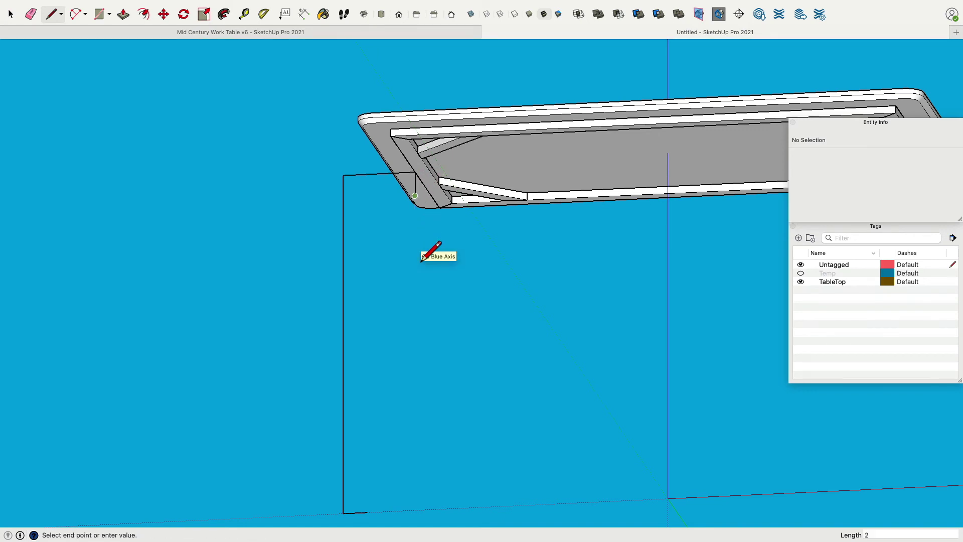
{"action": "left_click", "coordinate": [415, 197]}
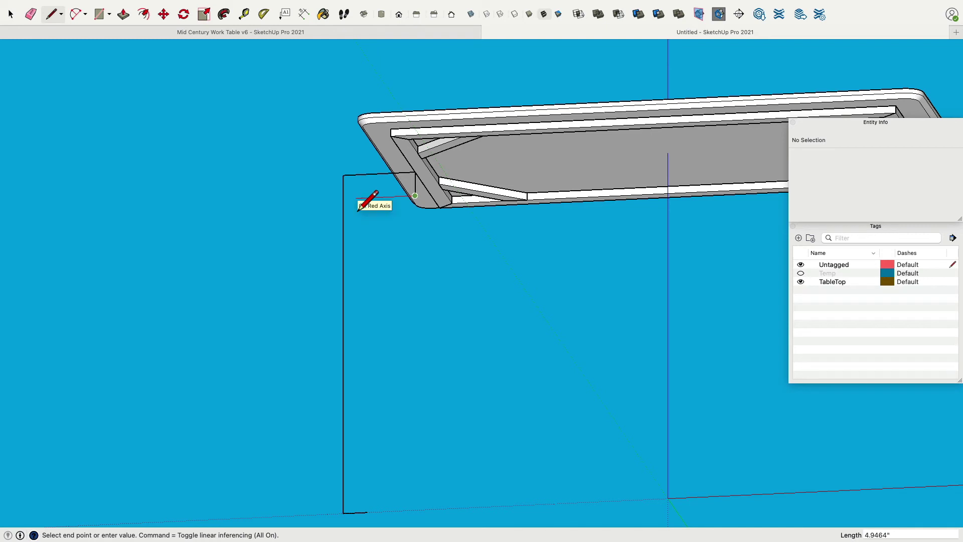
{"action": "left_click", "coordinate": [372, 197]}
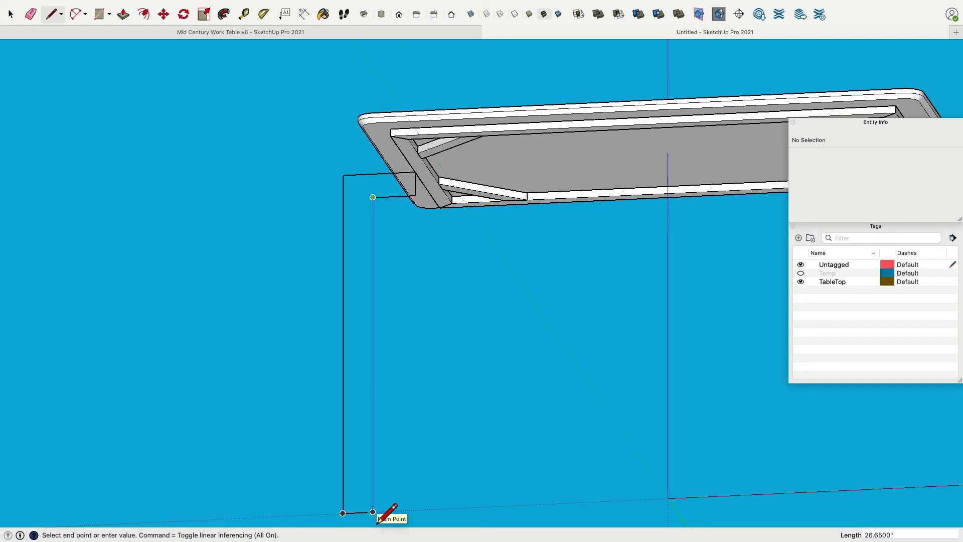
{"action": "left_click", "coordinate": [373, 511]}
{"action": "middle_click_drag", "start_coordinate": [402, 465], "coordinate": [456, 376], "text": "shift"}
{"action": "scroll", "coordinate": [456, 376], "scroll_direction": "up", "scroll_amount": 3}
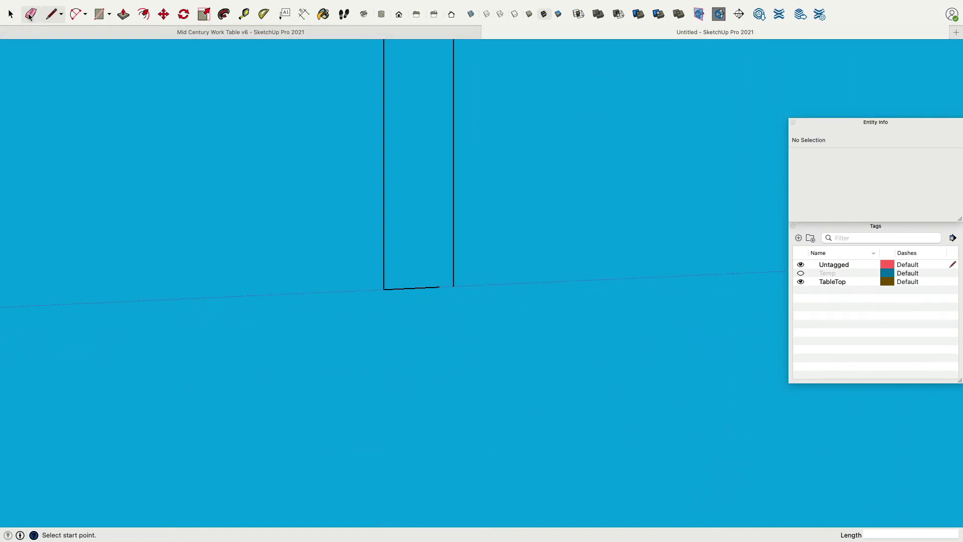
Erase the short bottom edge and redraw it to close the L-shaped leg face.
{"action": "left_click", "coordinate": [31, 14]}
{"action": "left_click", "coordinate": [419, 288]}
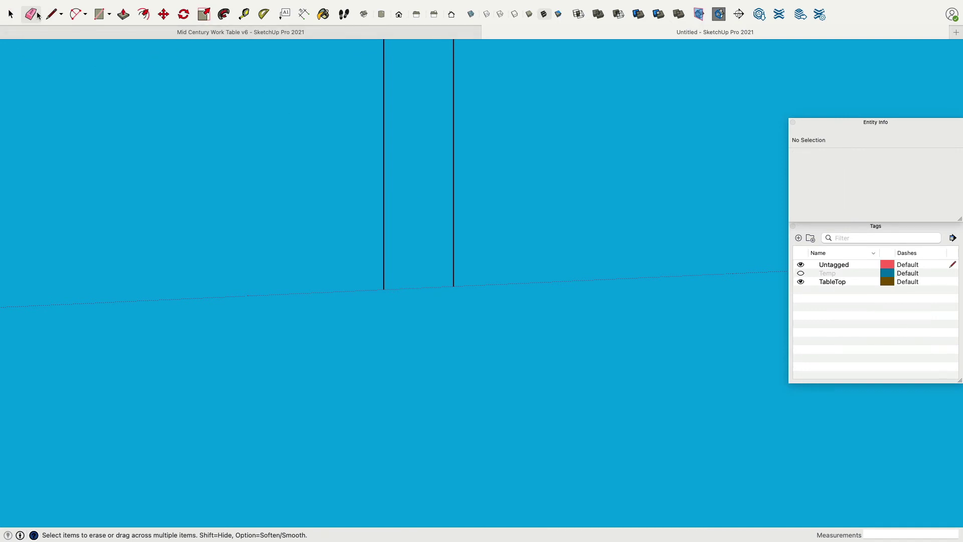
{"action": "key", "text": "l"}
{"action": "left_click", "coordinate": [383, 290]}
{"action": "left_click", "coordinate": [453, 286]}
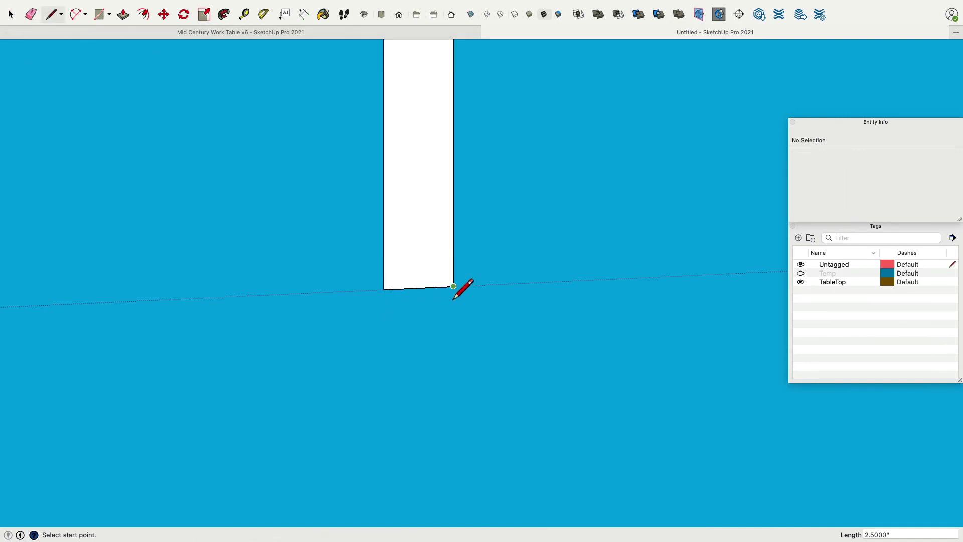
{"action": "scroll", "coordinate": [471, 354], "scroll_direction": "up", "scroll_amount": 2}
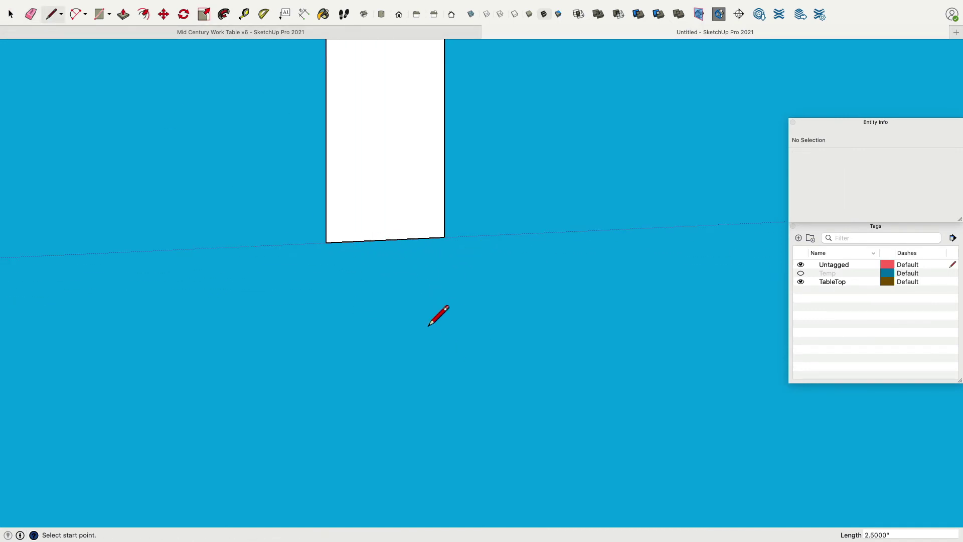
{"action": "scroll", "coordinate": [440, 322], "scroll_direction": "down", "scroll_amount": 4}
{"action": "mouse_move", "coordinate": [441, 322]}
{"action": "middle_mouse_down"}
{"action": "mouse_move", "coordinate": [458, 297]}
{"action": "mouse_move", "coordinate": [442, 233]}
{"action": "middle_mouse_up"}
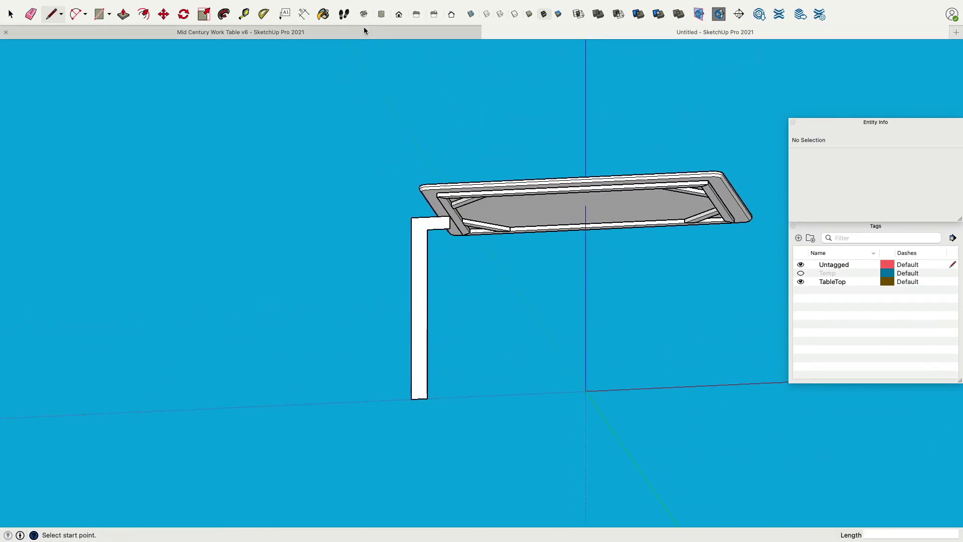
Fillet the leg's inner corner with an arc set to a 1.5-inch radius.
{"action": "left_click", "coordinate": [399, 15]}
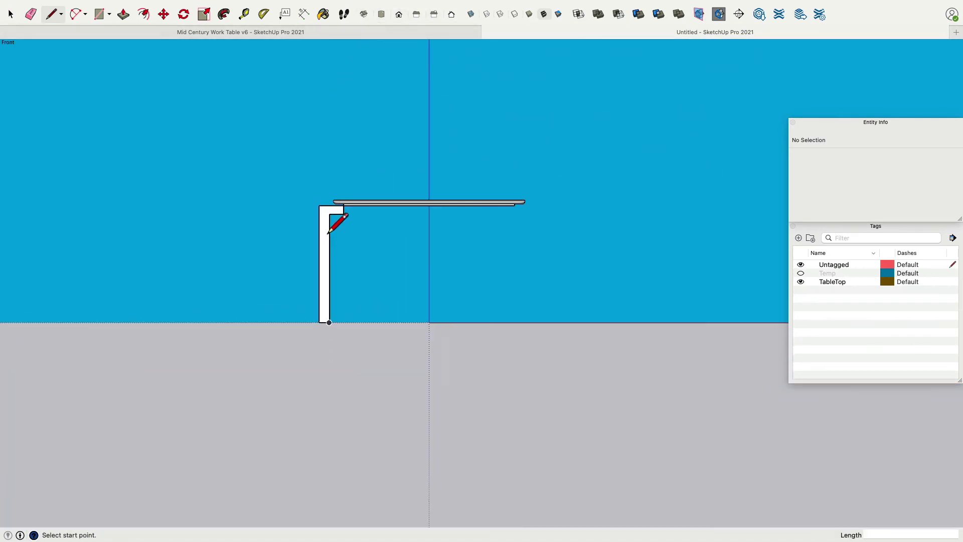
{"action": "scroll", "coordinate": [329, 229], "scroll_direction": "up", "scroll_amount": 5}
{"action": "scroll", "coordinate": [329, 229], "scroll_direction": "down", "scroll_amount": 2}
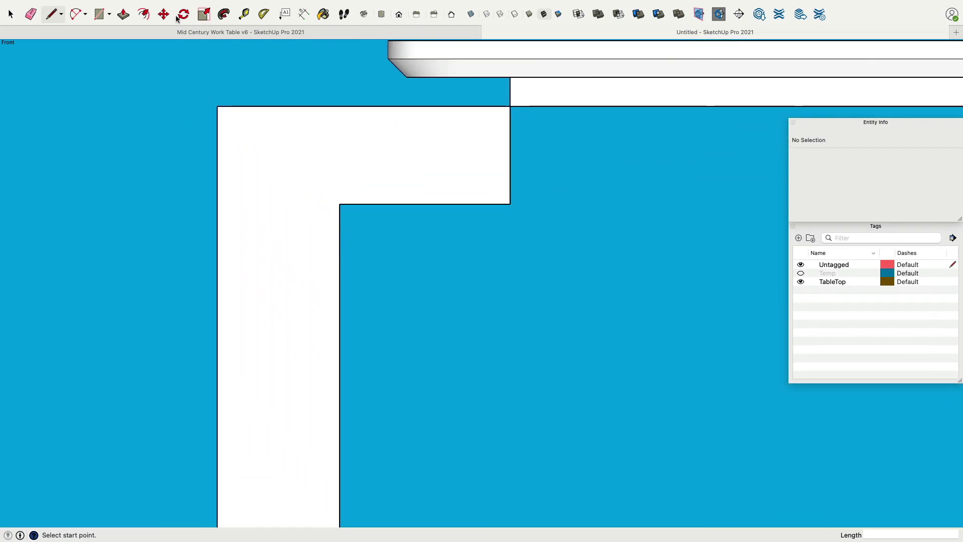
{"action": "left_click", "coordinate": [75, 14]}
{"action": "left_click", "coordinate": [398, 204]}
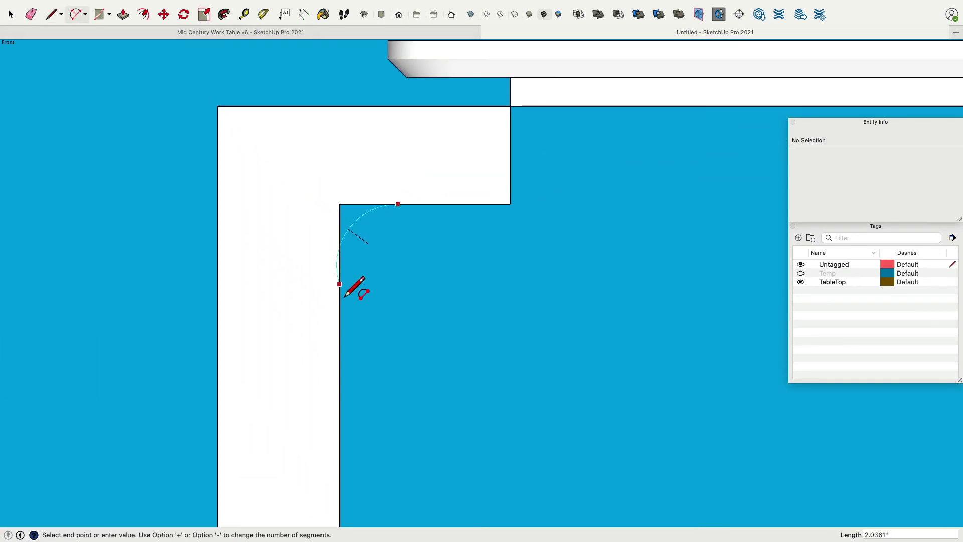
{"action": "left_click", "coordinate": [339, 262]}
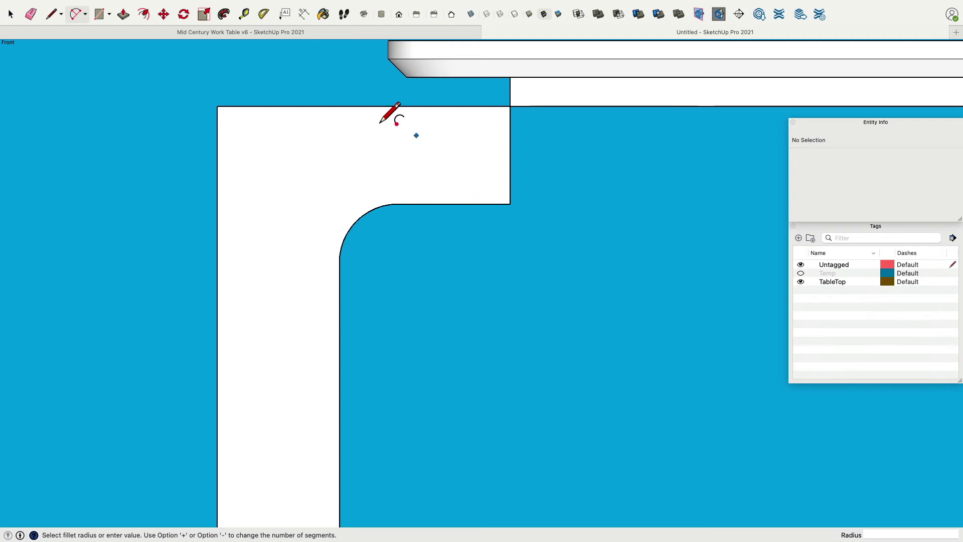
{"action": "key", "text": "space"}
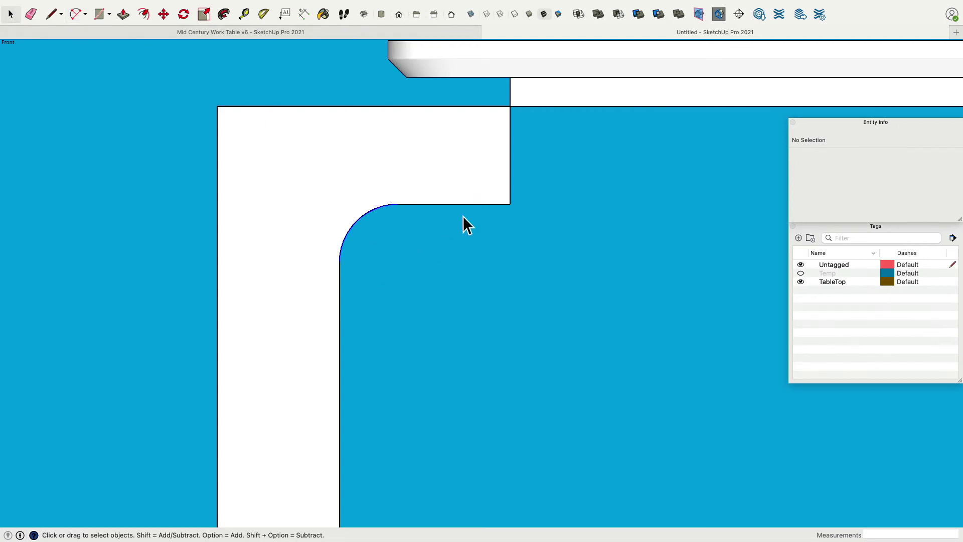
{"action": "left_click", "coordinate": [363, 221]}
{"action": "left_click", "coordinate": [892, 170]}
{"action": "type", "text": "1.5"}
{"action": "key", "text": "Return"}
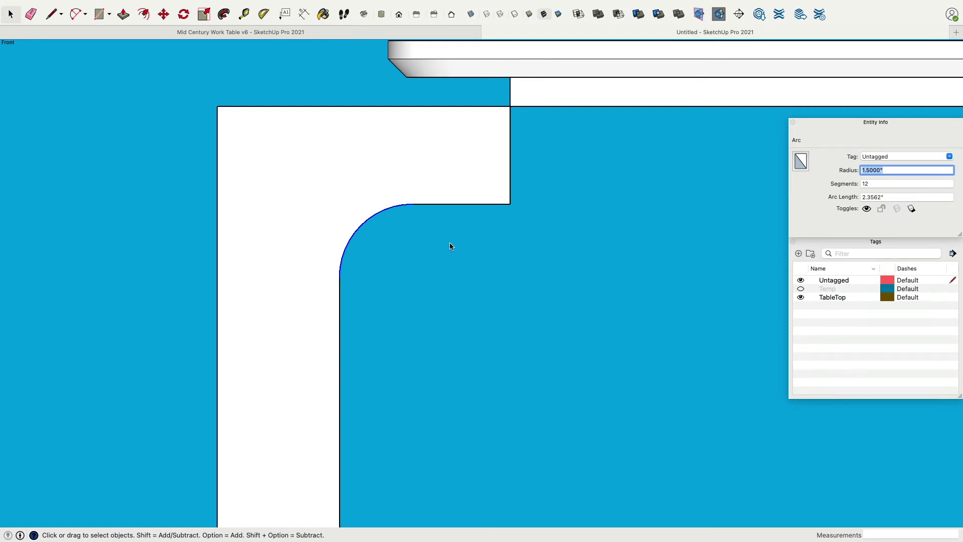
Push/pull the L-shaped leg face out to 1 inch thick.
{"action": "scroll", "coordinate": [431, 251], "scroll_direction": "down", "scroll_amount": 5}
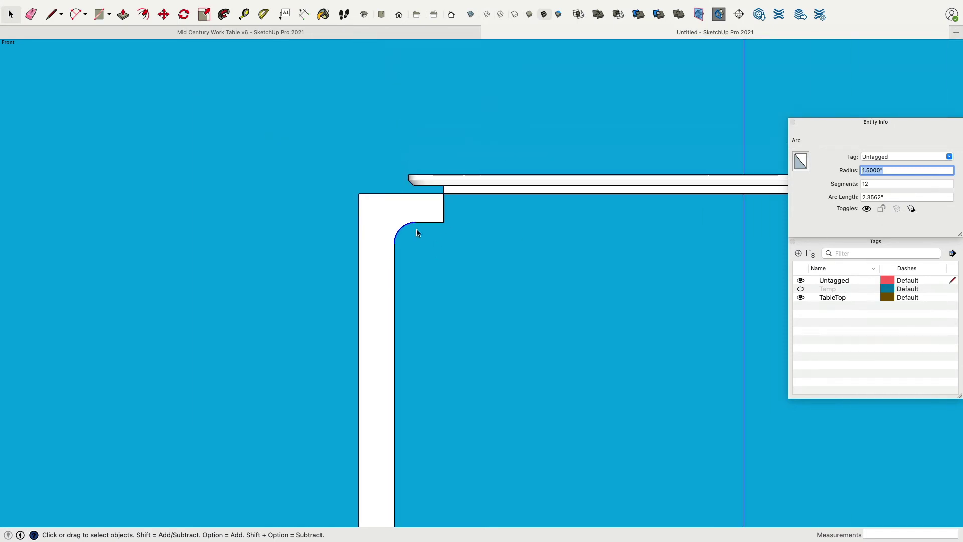
{"action": "middle_click_drag", "start_coordinate": [416, 228], "coordinate": [351, 251]}
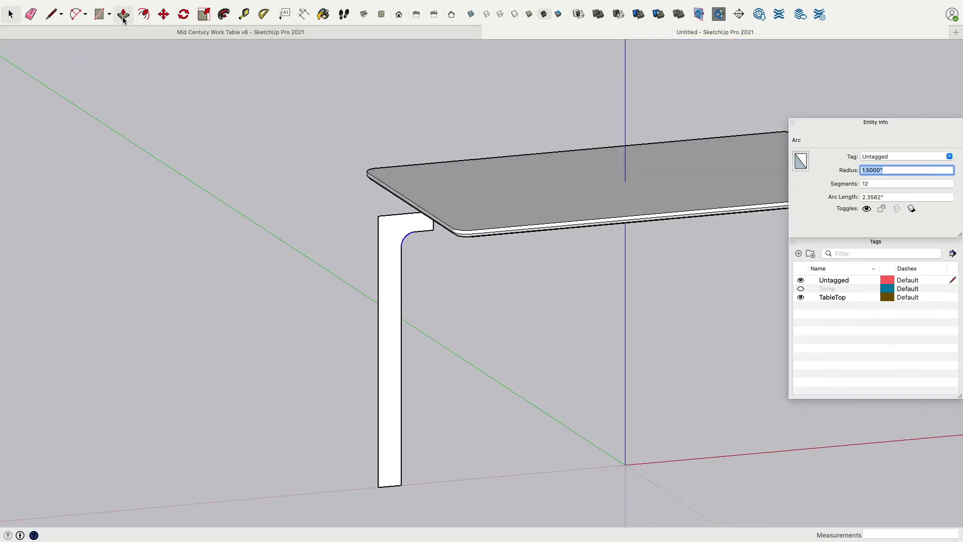
{"action": "left_click", "coordinate": [123, 15]}
{"action": "left_click", "coordinate": [400, 236]}
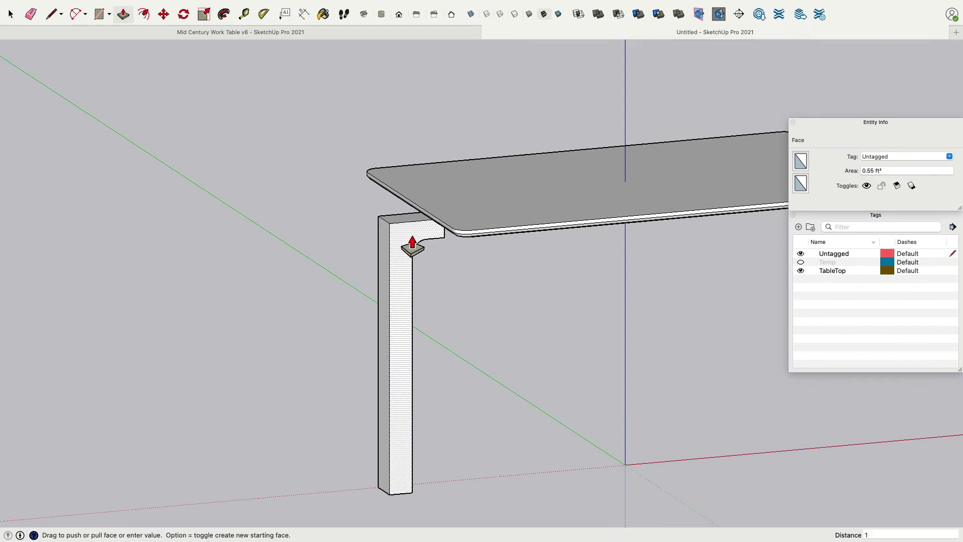
{"action": "key", "text": "Return"}
{"action": "middle_click_drag", "start_coordinate": [172, 116], "coordinate": [430, 307]}
{"action": "scroll", "coordinate": [430, 307], "scroll_direction": "up", "scroll_amount": 10}
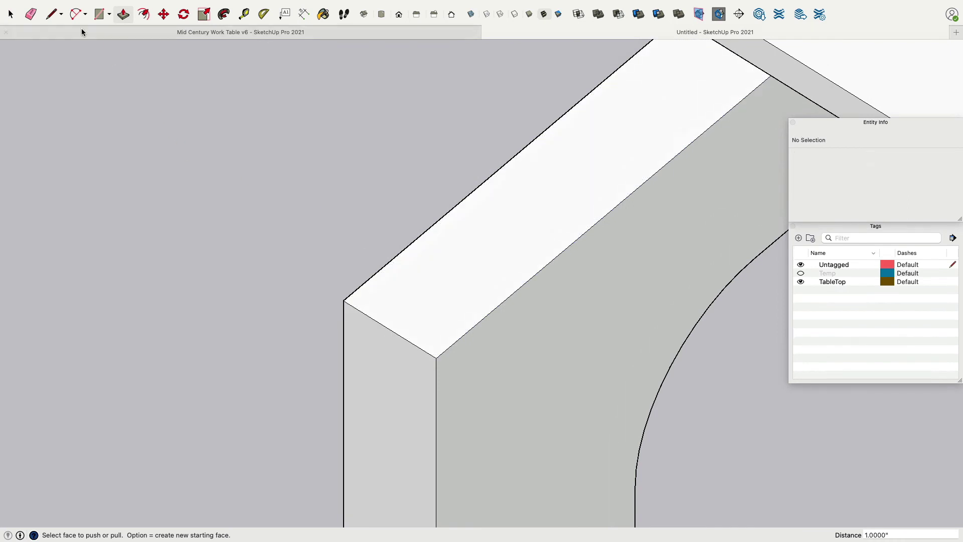
Draw fillet arcs on both top corners of the leg's end face.
{"action": "left_click", "coordinate": [76, 14]}
{"action": "scroll", "coordinate": [407, 325], "scroll_direction": "up", "scroll_amount": 3}
{"action": "left_click", "coordinate": [356, 260]}
{"action": "double_click", "coordinate": [370, 326]}
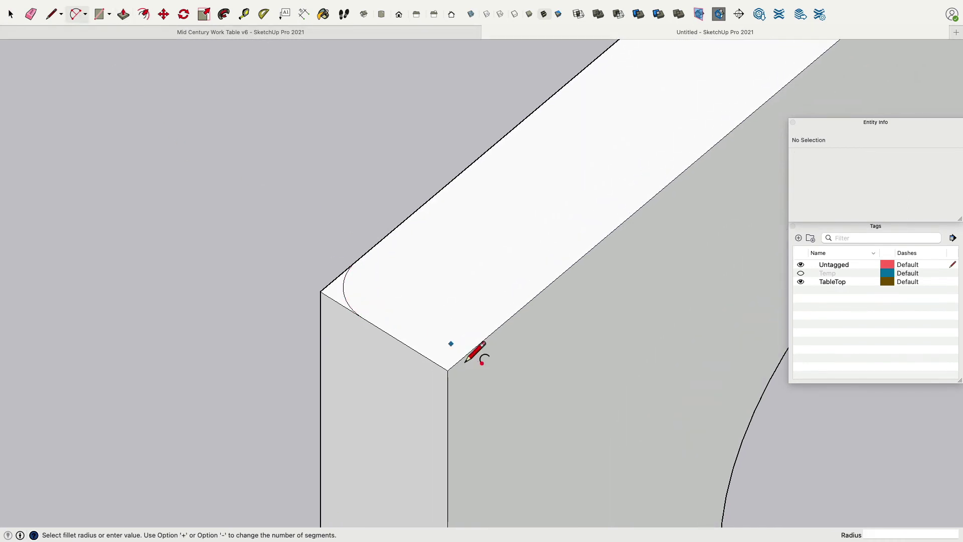
{"action": "left_click", "coordinate": [416, 352]}
{"action": "double_click", "coordinate": [482, 348]}
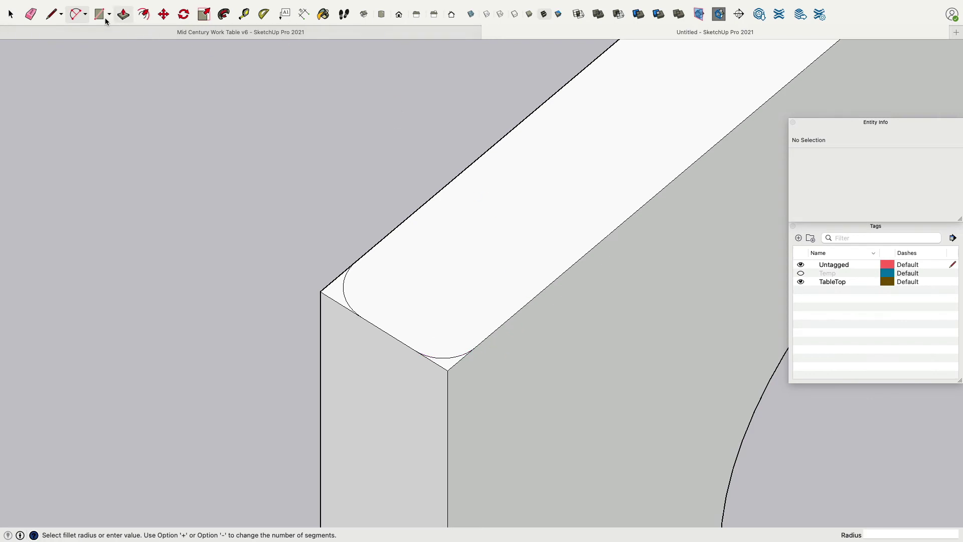
Give the first fillet arc a 0.25-inch radius and try editing its segment count.
{"action": "left_click", "coordinate": [19, 15]}
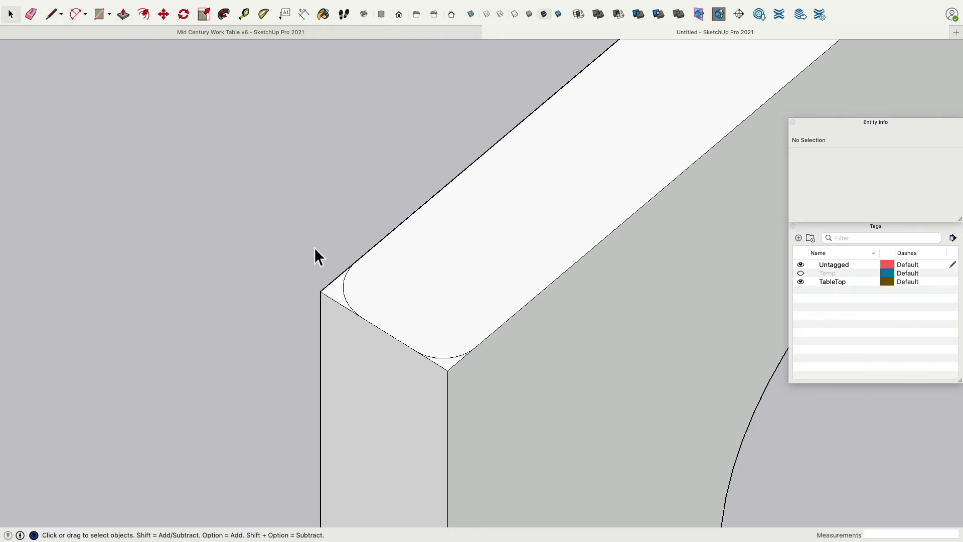
{"action": "left_click", "coordinate": [363, 291]}
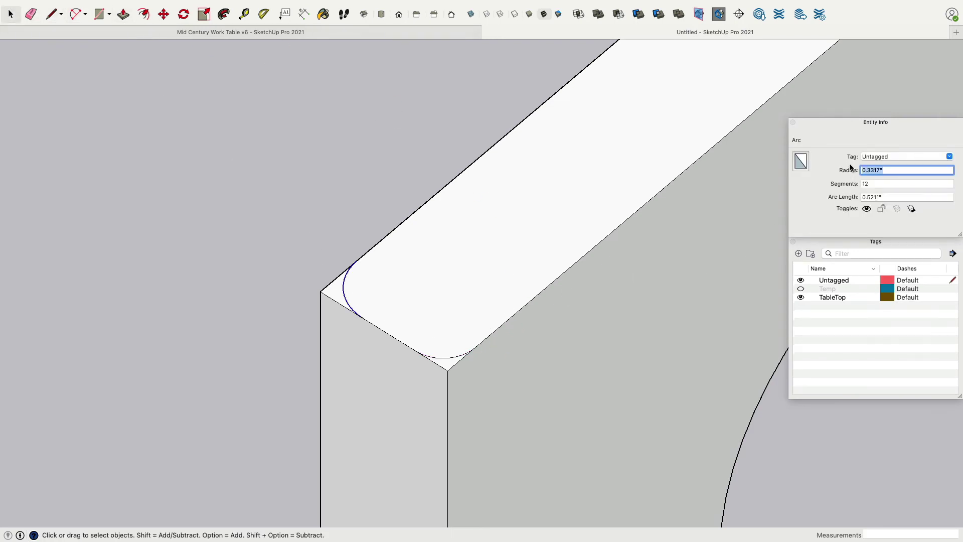
{"action": "type", "text": ".25"}
{"action": "key", "text": "Return"}
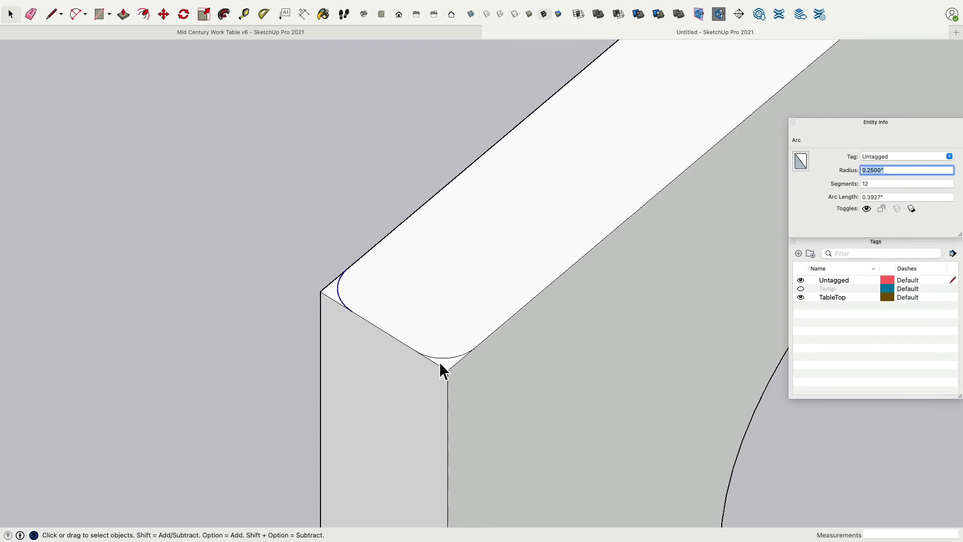
{"action": "left_click", "coordinate": [879, 184]}
{"action": "type", "text": "."}
{"action": "key", "text": "Return"}
{"action": "left_click", "coordinate": [507, 202]}
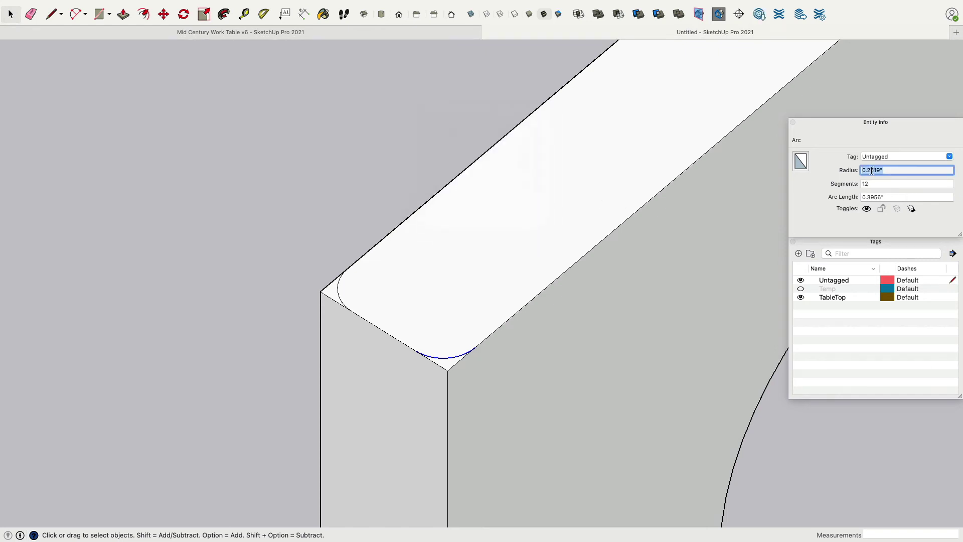
Set the second fillet arc's radius to 0.25 inch.
{"action": "left_click", "coordinate": [872, 170]}
{"action": "key", "text": "Delete"}
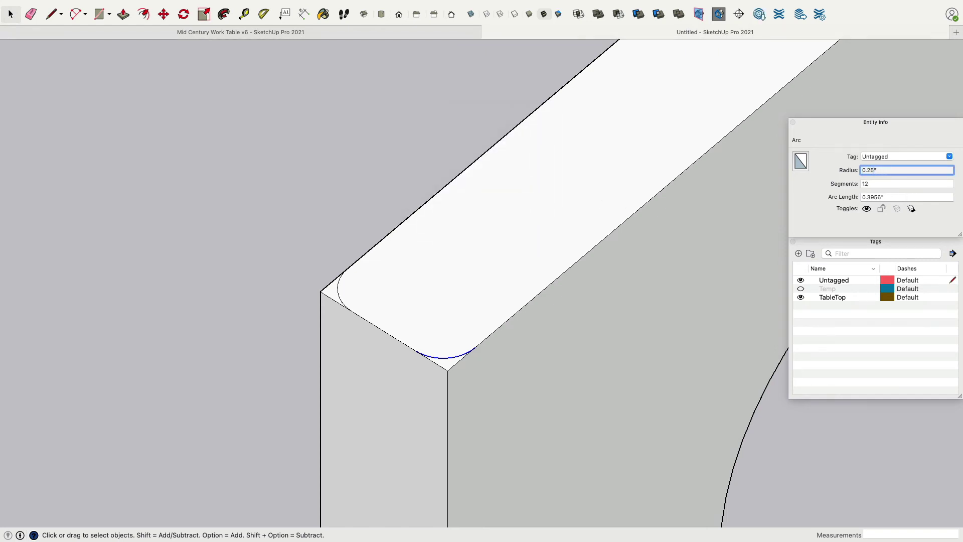
{"action": "key", "text": "Return"}
{"action": "scroll", "coordinate": [187, 240], "scroll_direction": "down", "scroll_amount": 10}
{"action": "scroll", "coordinate": [271, 154], "scroll_direction": "up", "scroll_amount": 2}
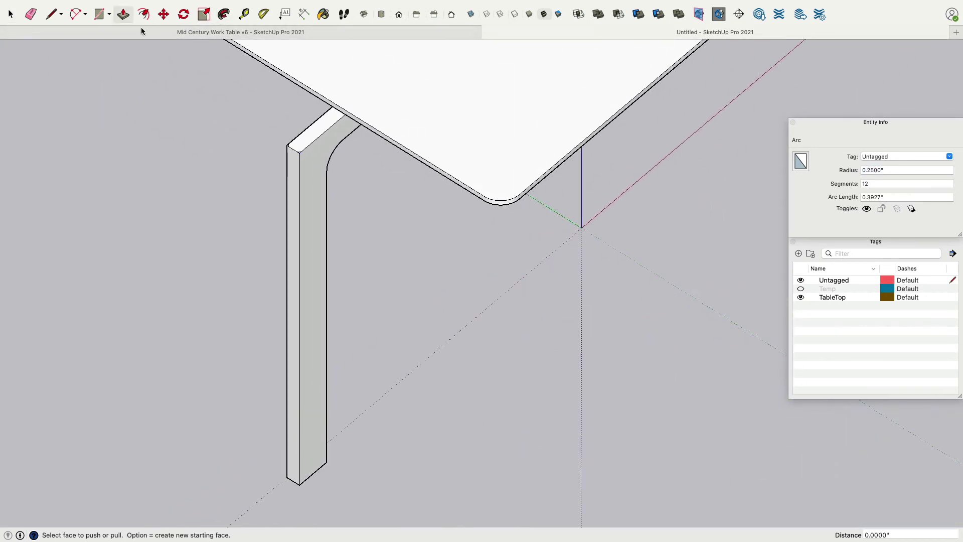
Push the first small corner face 28.65" down the full leg length.
{"action": "scroll", "coordinate": [307, 180], "scroll_direction": "up", "scroll_amount": 6}
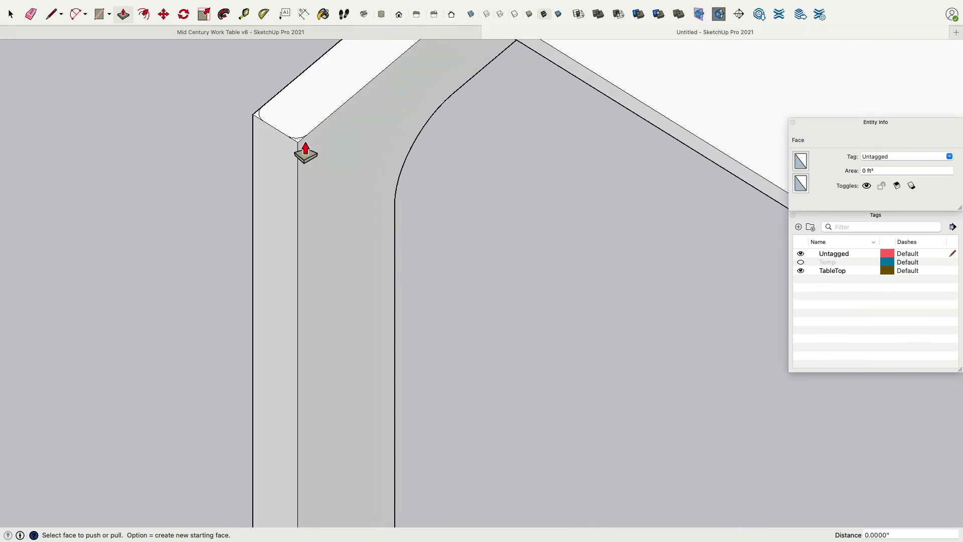
{"action": "left_click", "coordinate": [305, 153]}
{"action": "scroll", "coordinate": [306, 194], "scroll_direction": "down", "scroll_amount": 8}
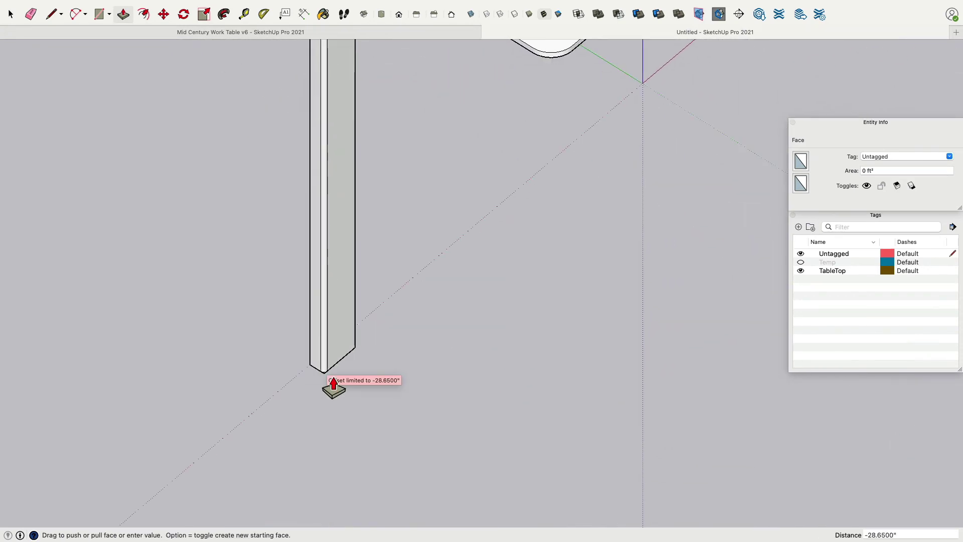
{"action": "left_click", "coordinate": [334, 385]}
Push the second corner face 28.65" along the leg, then inspect the leg top.
{"action": "middle_click_drag", "start_coordinate": [329, 389], "coordinate": [299, 293]}
{"action": "scroll", "coordinate": [509, 260], "scroll_direction": "up", "scroll_amount": 6}
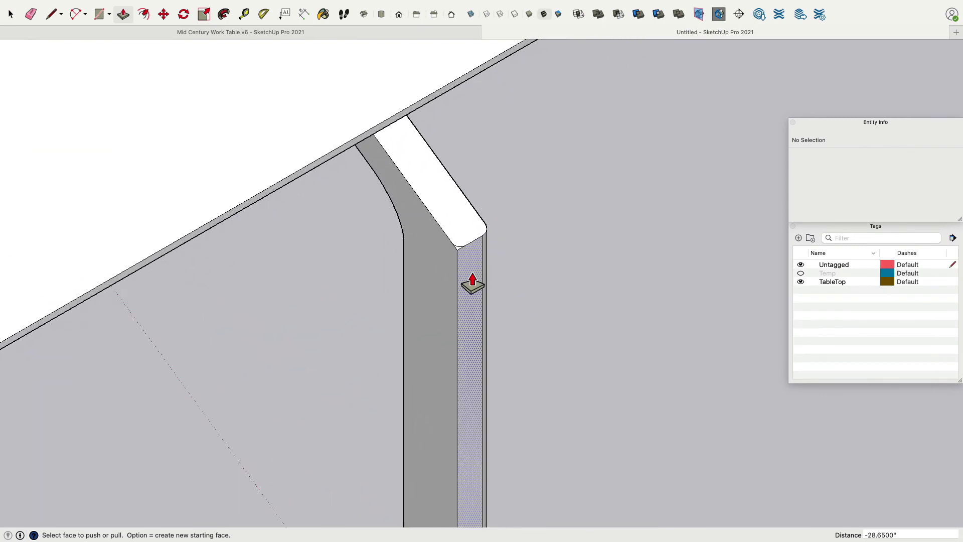
{"action": "scroll", "coordinate": [466, 265], "scroll_direction": "up", "scroll_amount": 4}
{"action": "left_click", "coordinate": [462, 244]}
{"action": "scroll", "coordinate": [463, 245], "scroll_direction": "down", "scroll_amount": 6}
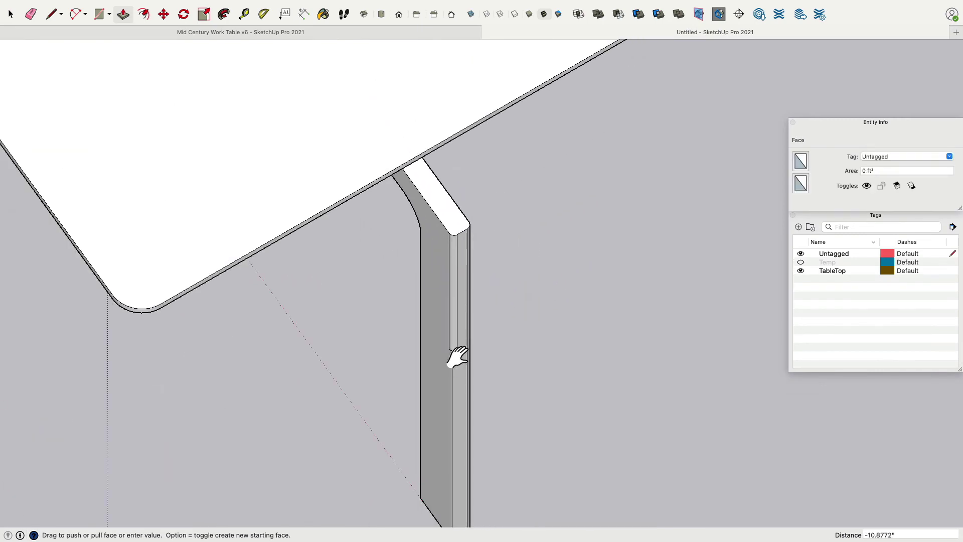
{"action": "middle_click_drag", "start_coordinate": [459, 345], "coordinate": [486, 339]}
{"action": "left_click", "coordinate": [481, 370]}
{"action": "scroll", "coordinate": [545, 226], "scroll_direction": "up", "scroll_amount": 5}
{"action": "scroll", "coordinate": [544, 226], "scroll_direction": "down", "scroll_amount": 5}
{"action": "middle_click_drag", "start_coordinate": [441, 372], "coordinate": [348, 178]}
{"action": "scroll", "coordinate": [418, 131], "scroll_direction": "up", "scroll_amount": 3}
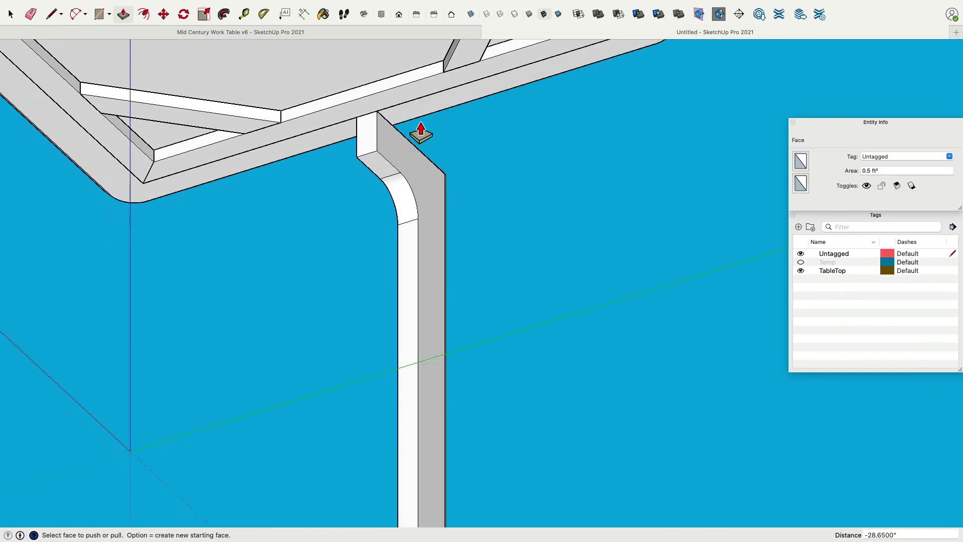
{"action": "scroll", "coordinate": [418, 131], "scroll_direction": "down", "scroll_amount": 3}
{"action": "scroll", "coordinate": [395, 133], "scroll_direction": "up", "scroll_amount": 8}
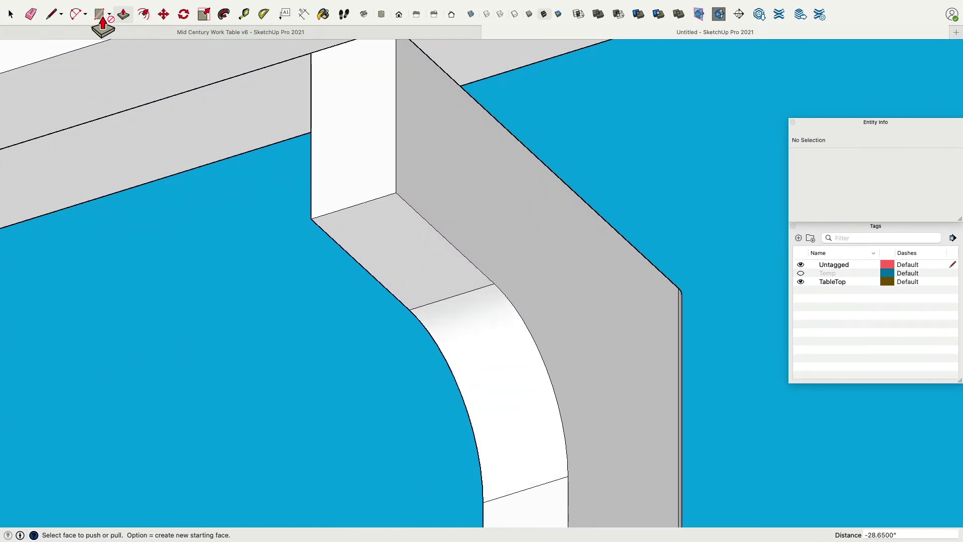
Draw fillet arcs with a 0.25" radius at the leg's two top corners.
{"action": "left_click", "coordinate": [82, 15]}
{"action": "scroll", "coordinate": [322, 206], "scroll_direction": "up", "scroll_amount": 2}
{"action": "left_click", "coordinate": [313, 187]}
{"action": "left_click", "coordinate": [353, 214]}
{"action": "left_click", "coordinate": [361, 219]}
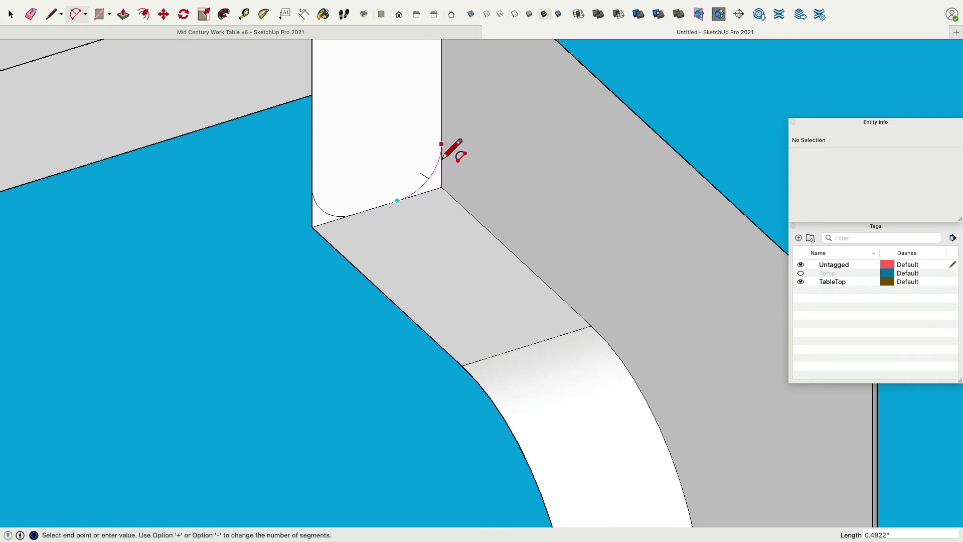
{"action": "double_click", "coordinate": [441, 144]}
{"action": "left_click", "coordinate": [19, 18]}
{"action": "left_click", "coordinate": [330, 217]}
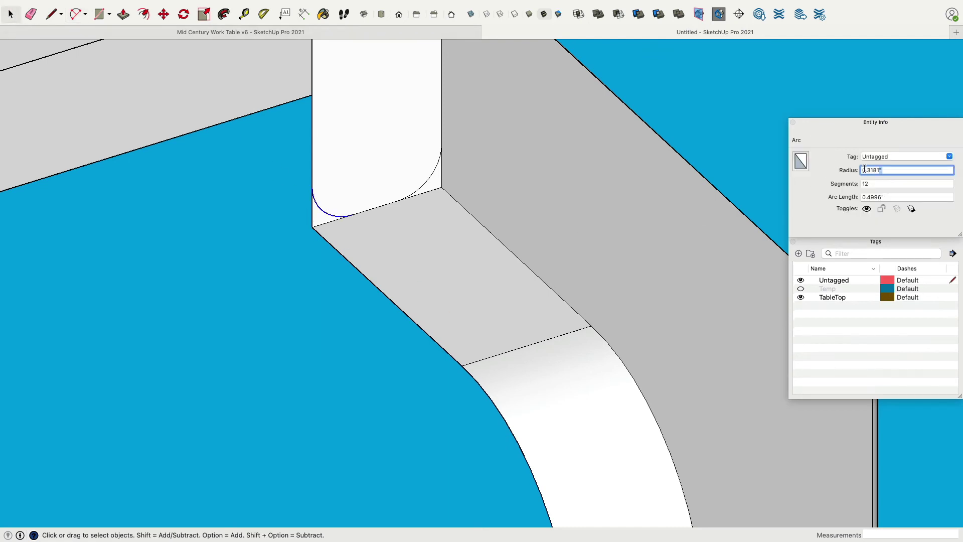
{"action": "type", "text": ".25"}
{"action": "key", "text": "Return"}
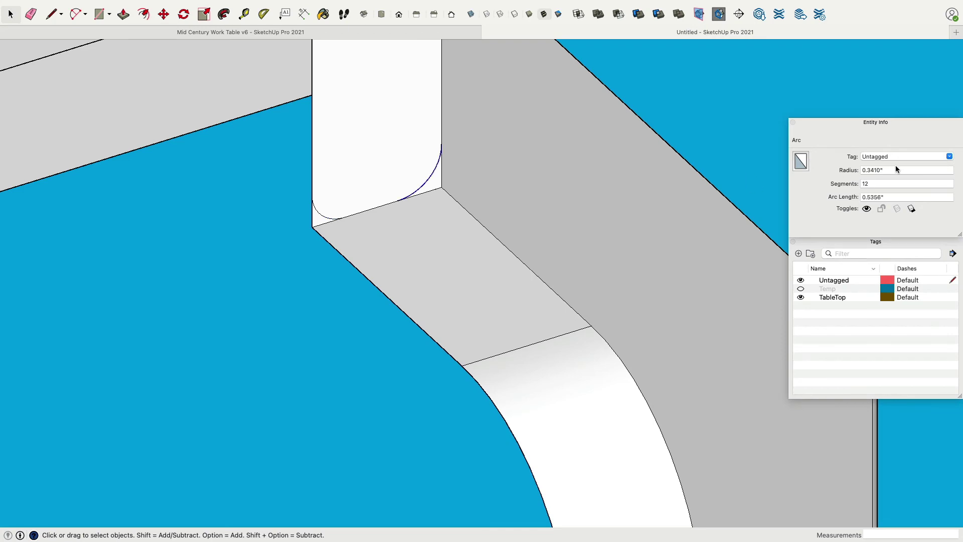
{"action": "type", "text": ".25"}
{"action": "key", "text": "Return"}
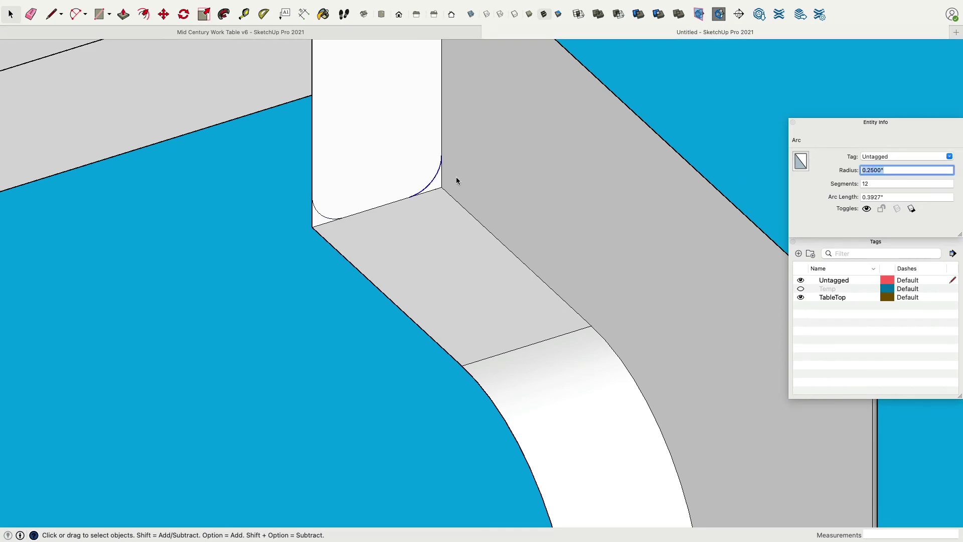
Sweep the corner profile with Follow Me along the leg edge and around the curved bend.
{"action": "left_click", "coordinate": [226, 14]}
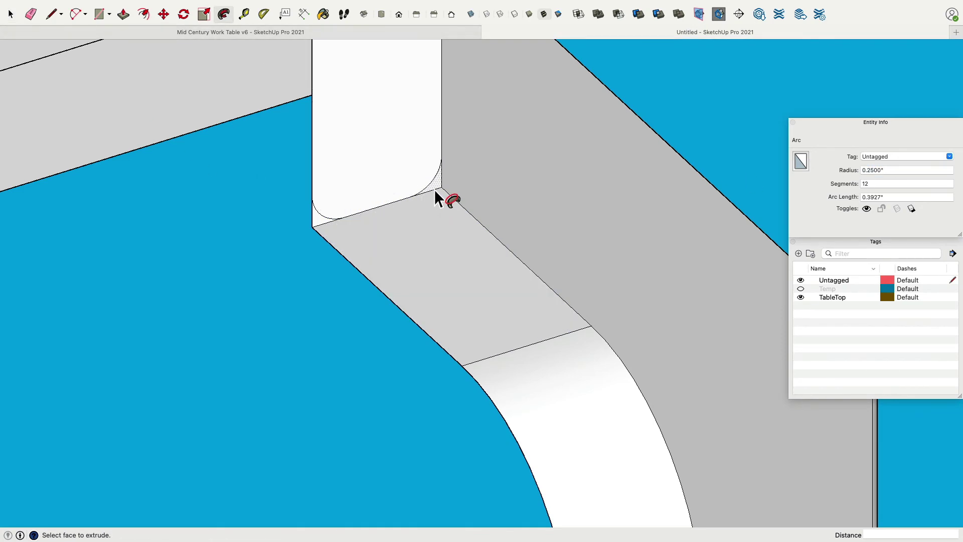
{"action": "mouse_move", "coordinate": [434, 189]}
{"action": "left_mouse_down"}
{"action": "mouse_move", "coordinate": [483, 223]}
{"action": "mouse_move", "coordinate": [606, 374]}
{"action": "left_mouse_up"}
{"action": "key", "text": "super+z"}
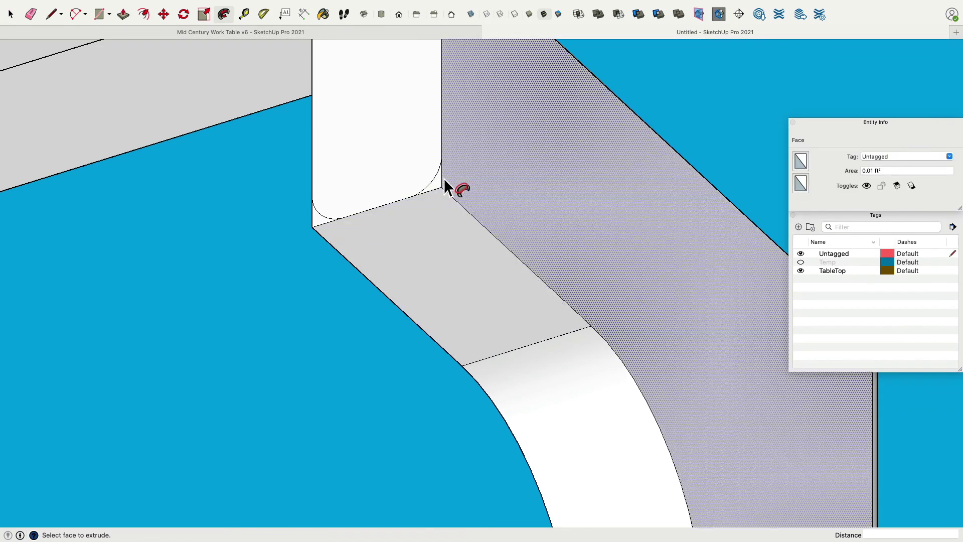
{"action": "mouse_move", "coordinate": [438, 189]}
{"action": "left_mouse_down"}
{"action": "mouse_move", "coordinate": [487, 224]}
{"action": "mouse_move", "coordinate": [630, 384]}
{"action": "left_mouse_up"}
{"action": "scroll", "coordinate": [631, 383], "scroll_direction": "down", "scroll_amount": 5}
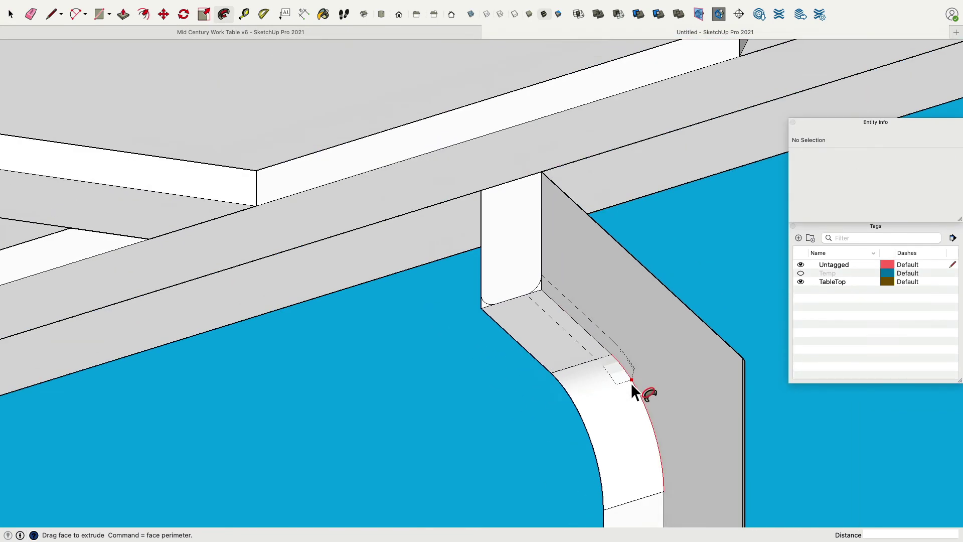
{"action": "middle_click_drag", "start_coordinate": [630, 384], "coordinate": [628, 148]}
{"action": "scroll", "coordinate": [636, 376], "scroll_direction": "down", "scroll_amount": 2}
{"action": "middle_click_drag", "start_coordinate": [636, 377], "coordinate": [658, 144], "text": "shift"}
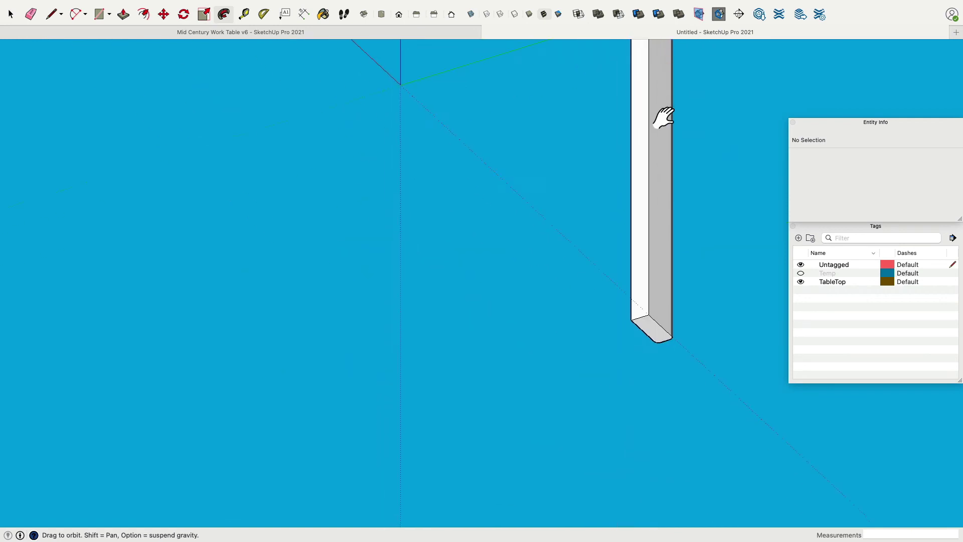
{"action": "left_click", "coordinate": [655, 328]}
Round the leg's other edge from the bend to the foot, then undo that last rounding.
{"action": "middle_click_drag", "start_coordinate": [654, 333], "coordinate": [323, 294]}
{"action": "scroll", "coordinate": [419, 183], "scroll_direction": "up", "scroll_amount": 3}
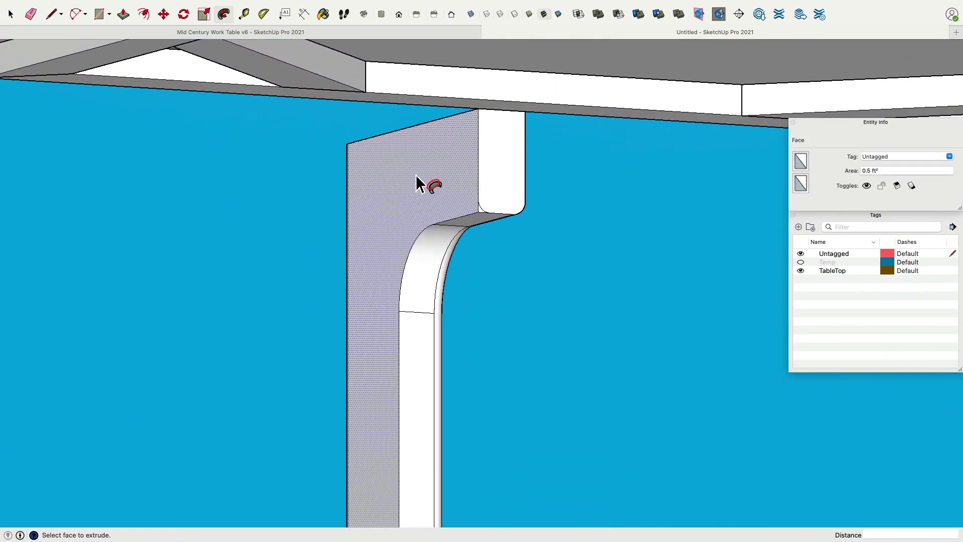
{"action": "left_click", "coordinate": [484, 217]}
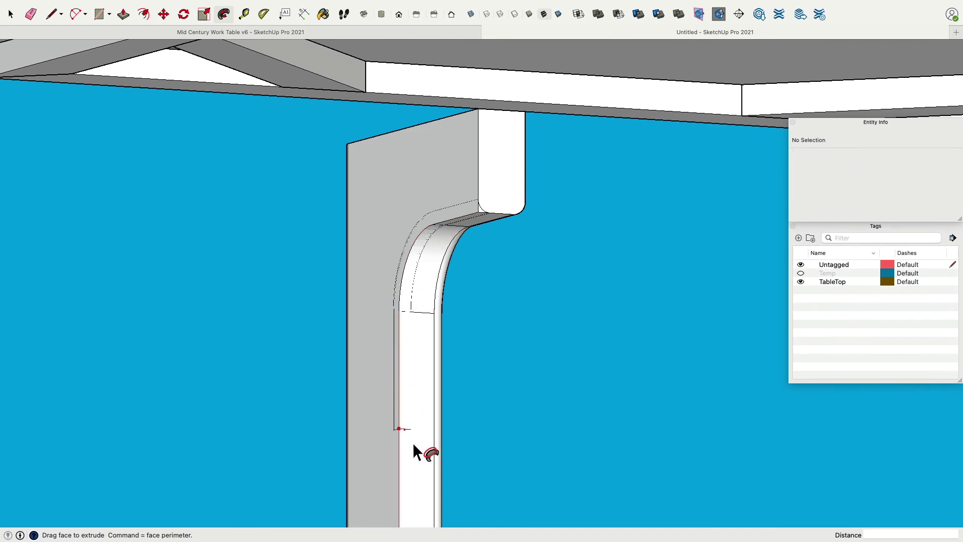
{"action": "middle_click_drag", "start_coordinate": [415, 448], "coordinate": [450, 84], "text": "shift"}
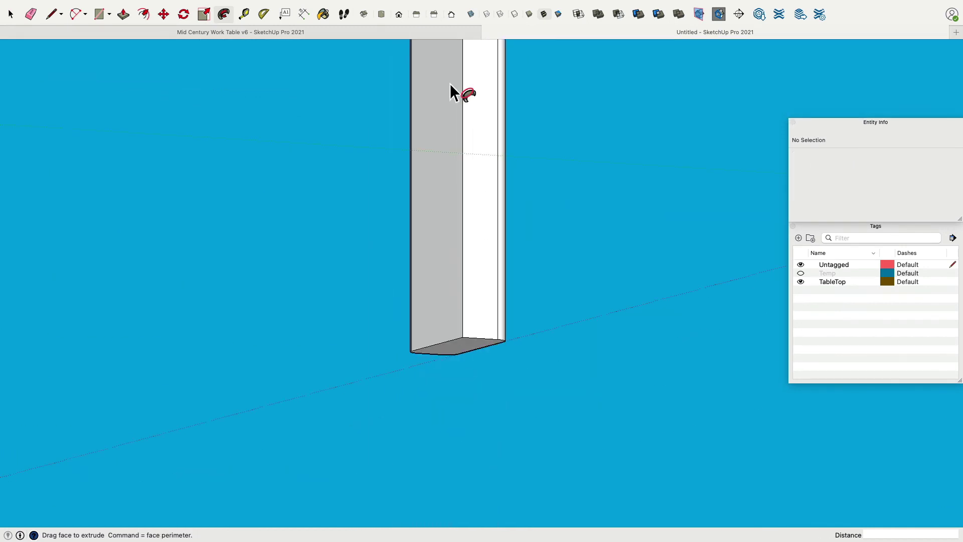
{"action": "left_click", "coordinate": [467, 344]}
{"action": "middle_click_drag", "start_coordinate": [554, 311], "coordinate": [756, 300]}
{"action": "key", "text": "super+z"}
{"action": "key", "text": "super+z"}
{"action": "middle_click_drag", "start_coordinate": [558, 248], "coordinate": [461, 240]}
{"action": "scroll", "coordinate": [458, 237], "scroll_direction": "down", "scroll_amount": 1}
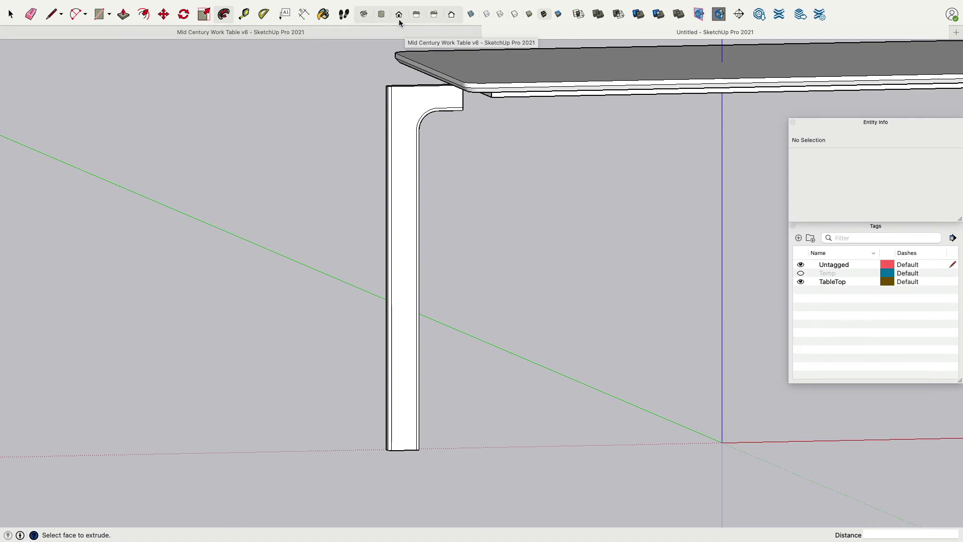
Rotate the leg's edge face and curved side about 11° around its top corner on the green axis.
{"action": "left_click", "coordinate": [10, 14]}
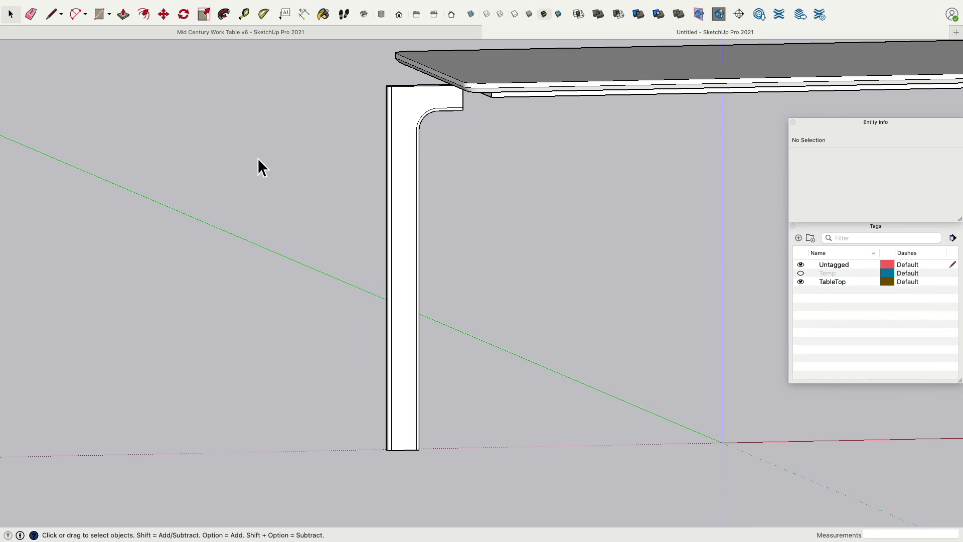
{"action": "middle_click_drag", "start_coordinate": [257, 158], "coordinate": [404, 126]}
{"action": "scroll", "coordinate": [404, 125], "scroll_direction": "up", "scroll_amount": 5}
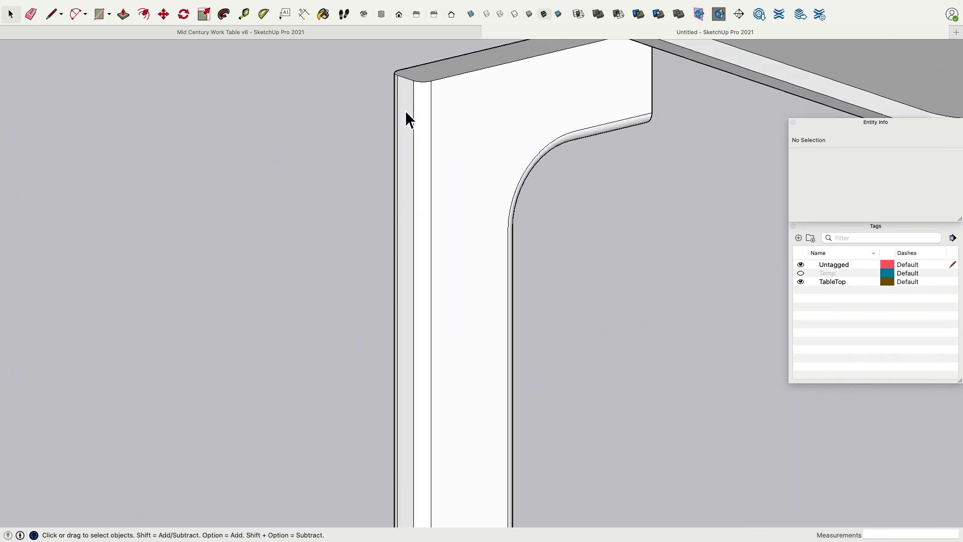
{"action": "left_click", "coordinate": [428, 98]}
{"action": "middle_click_drag", "start_coordinate": [346, 129], "coordinate": [256, 133]}
{"action": "left_click", "coordinate": [493, 163], "text": "shift"}
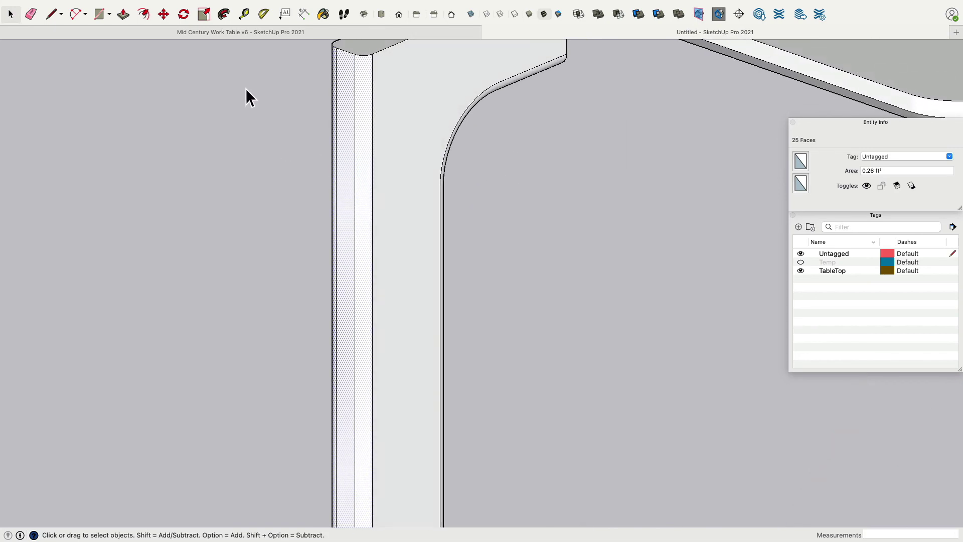
{"action": "left_click", "coordinate": [185, 17]}
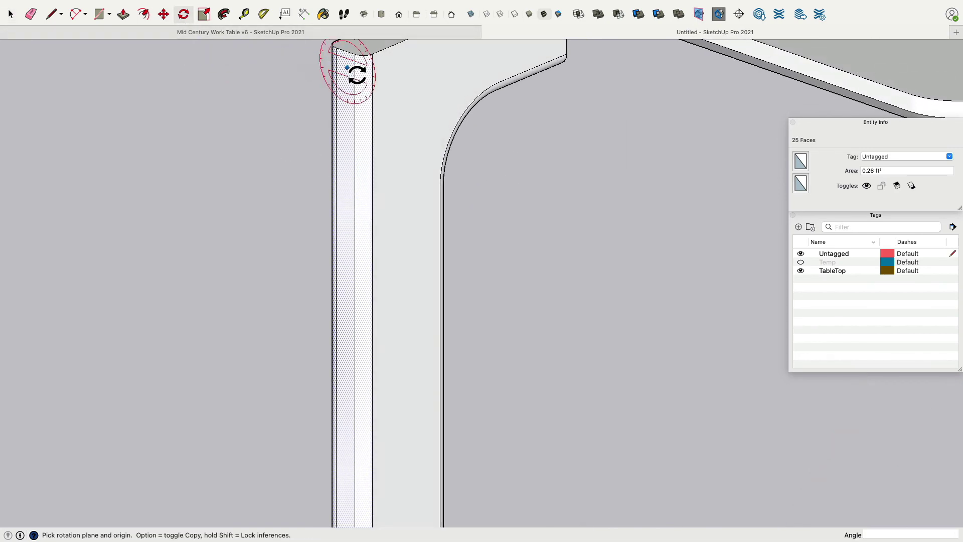
{"action": "middle_click_drag", "start_coordinate": [363, 63], "coordinate": [348, 125], "text": "shift"}
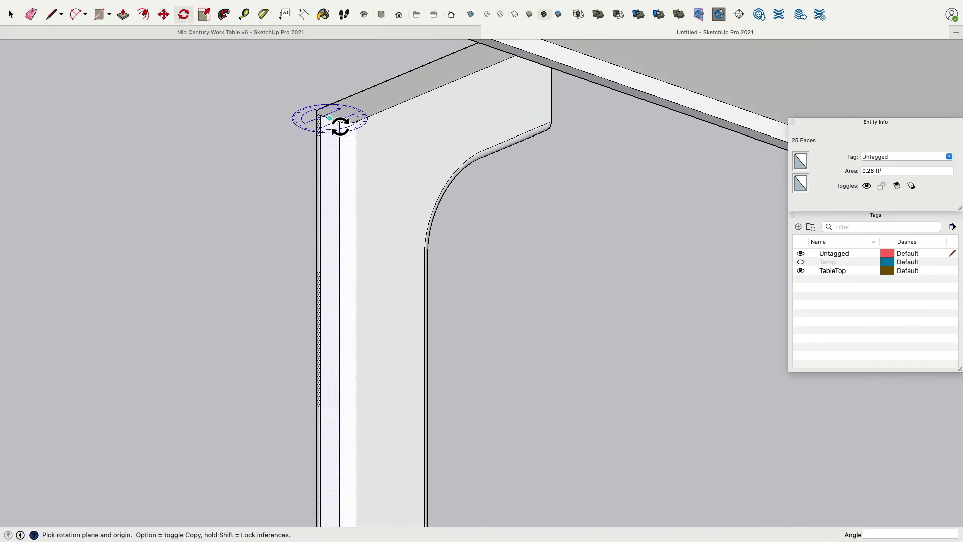
{"action": "key", "text": "Left"}
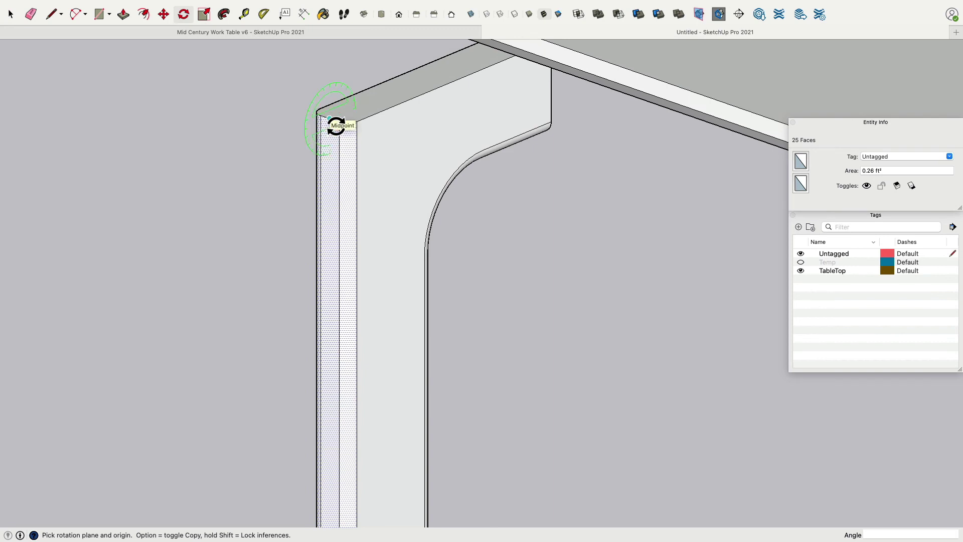
{"action": "left_click", "coordinate": [330, 118]}
{"action": "left_click", "coordinate": [329, 206]}
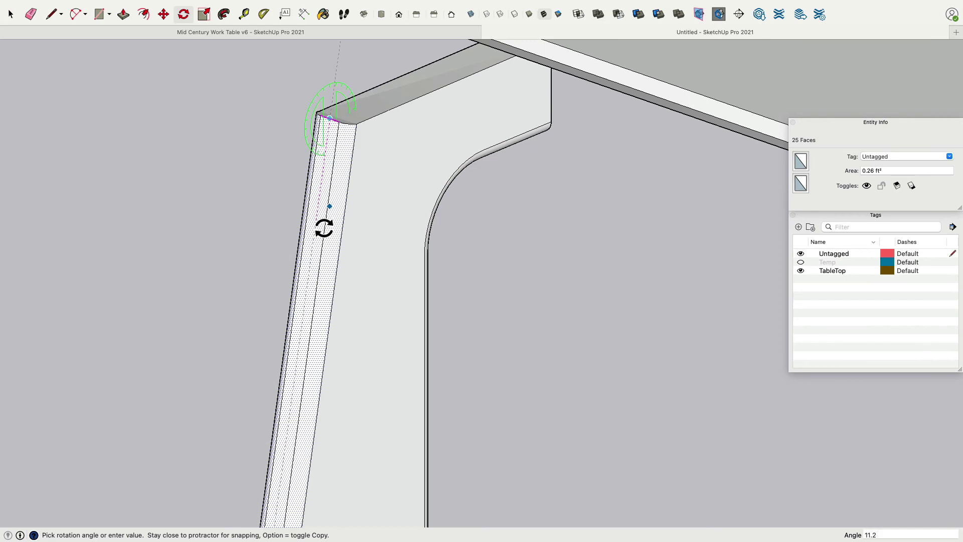
Check the tilted leg from top, front and perspective views.
{"action": "middle_click_drag", "start_coordinate": [322, 224], "coordinate": [210, 178]}
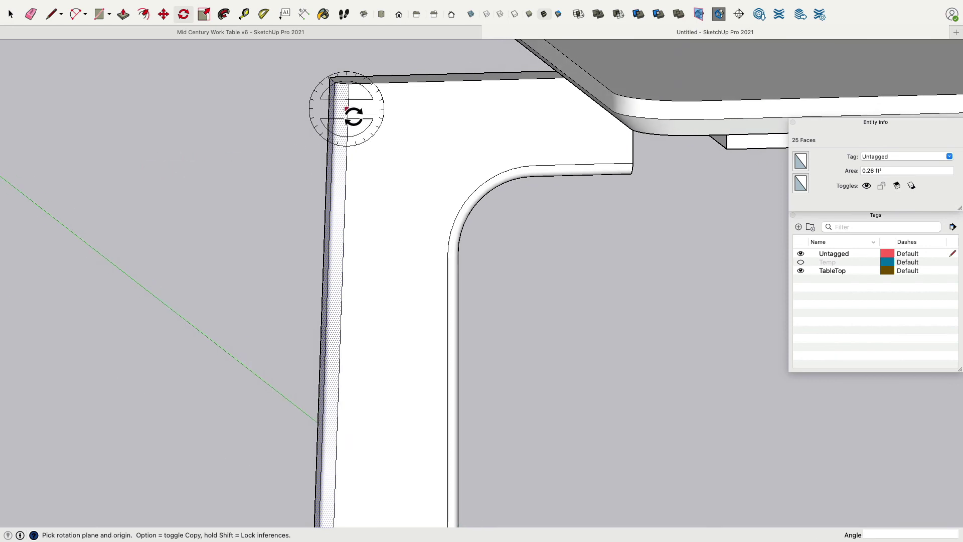
{"action": "left_click", "coordinate": [381, 14]}
{"action": "left_click", "coordinate": [399, 14]}
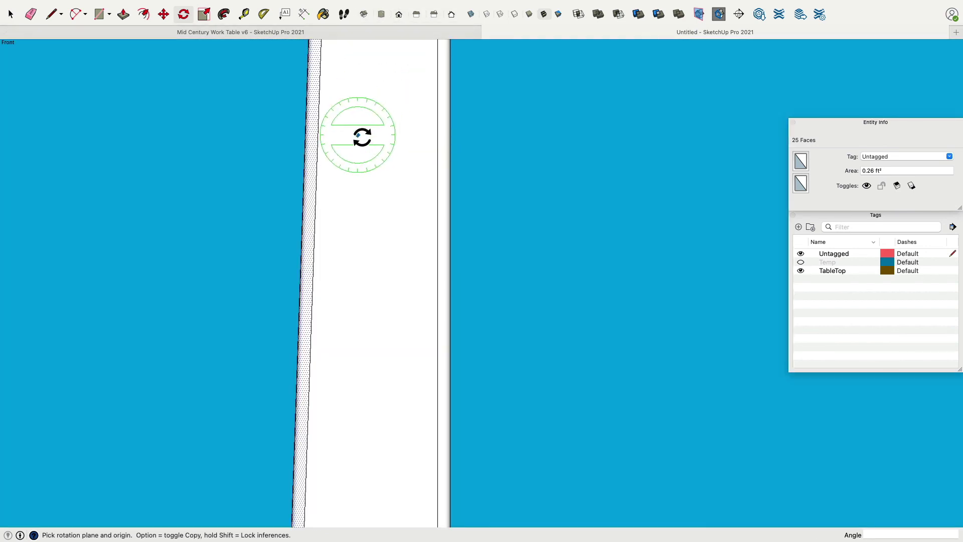
{"action": "middle_click_drag", "start_coordinate": [361, 133], "coordinate": [386, 361], "text": "shift"}
{"action": "scroll", "coordinate": [294, 273], "scroll_direction": "up", "scroll_amount": 10}
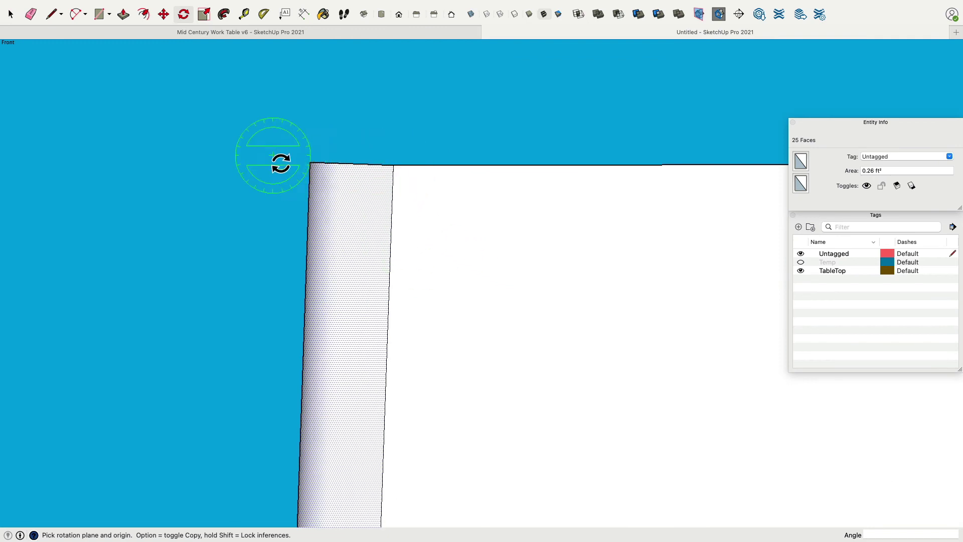
{"action": "scroll", "coordinate": [331, 261], "scroll_direction": "up", "scroll_amount": 5}
{"action": "scroll", "coordinate": [329, 259], "scroll_direction": "down", "scroll_amount": 10}
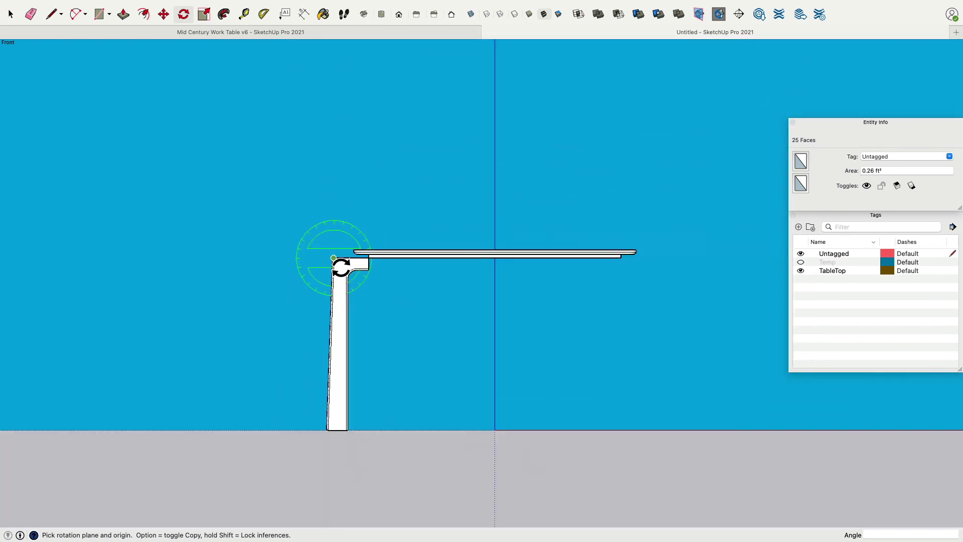
{"action": "middle_click_drag", "start_coordinate": [344, 265], "coordinate": [350, 299]}
{"action": "scroll", "coordinate": [372, 436], "scroll_direction": "up", "scroll_amount": 8}
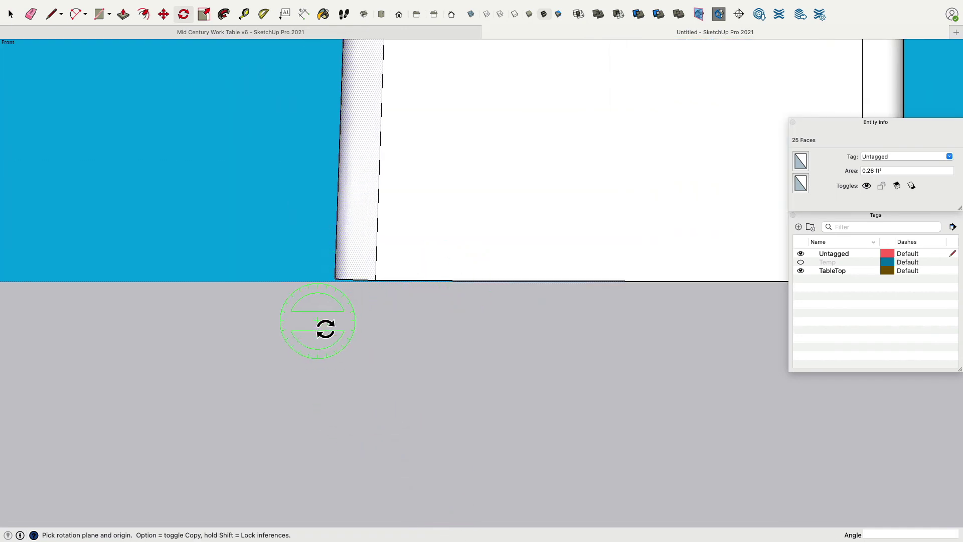
{"action": "scroll", "coordinate": [245, 279], "scroll_direction": "up", "scroll_amount": 6}
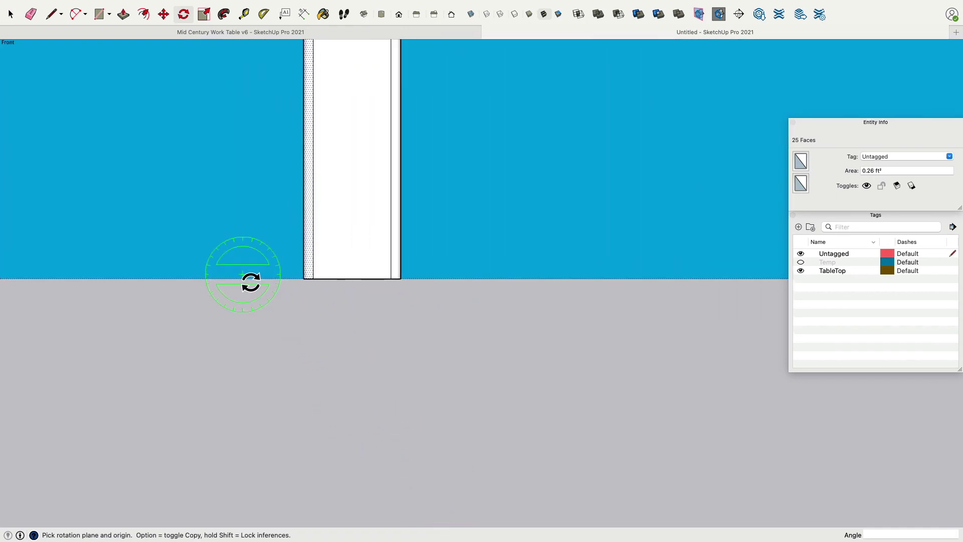
{"action": "middle_click_drag", "start_coordinate": [251, 282], "coordinate": [428, 310]}
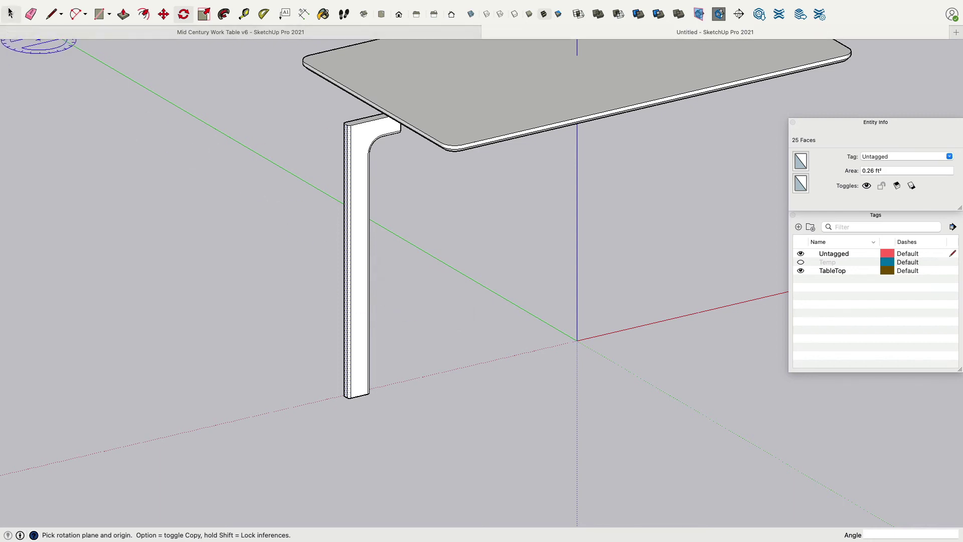
Select the entire L-shaped leg and make it a group with Make Group.
{"action": "key", "text": "space"}
{"action": "left_click", "coordinate": [115, 245]}
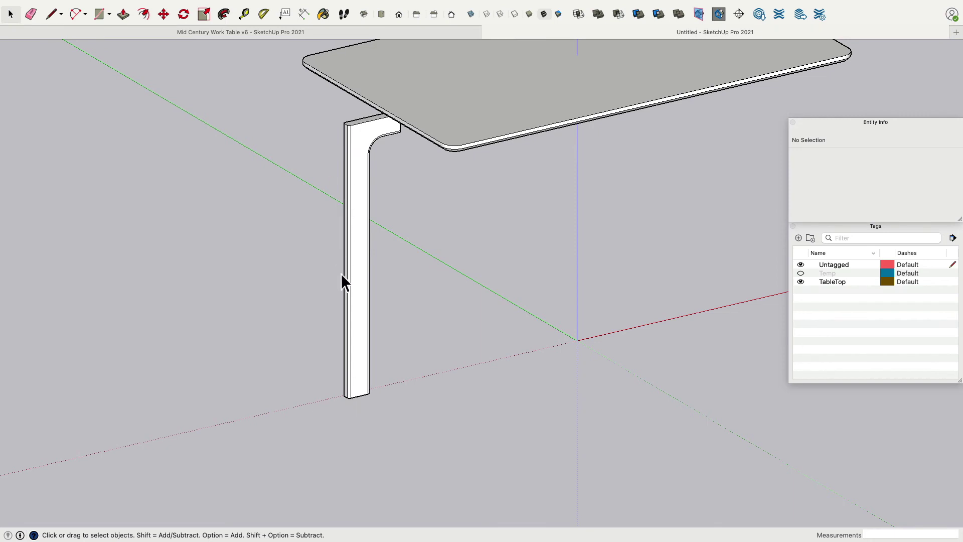
{"action": "triple_click", "coordinate": [363, 331]}
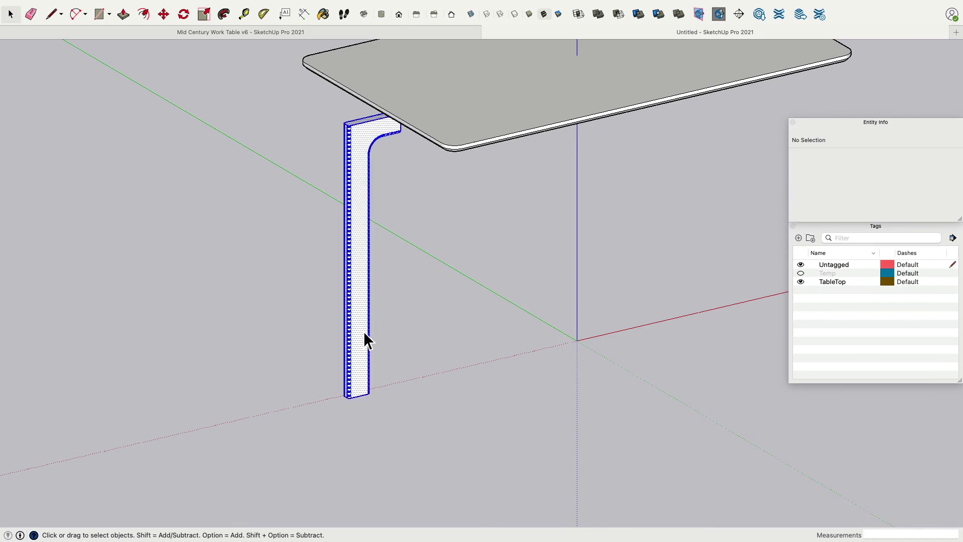
{"action": "right_click", "coordinate": [363, 333]}
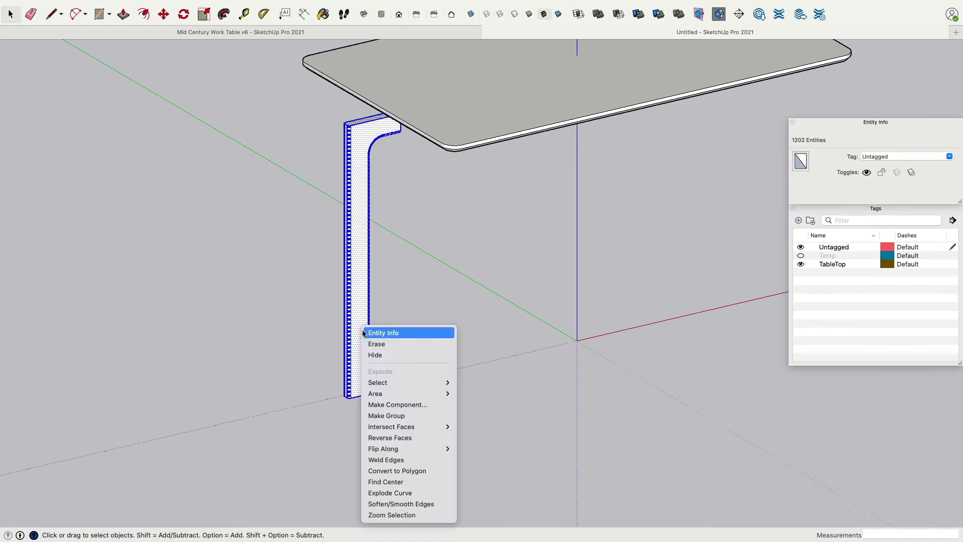
{"action": "left_click", "coordinate": [401, 417]}
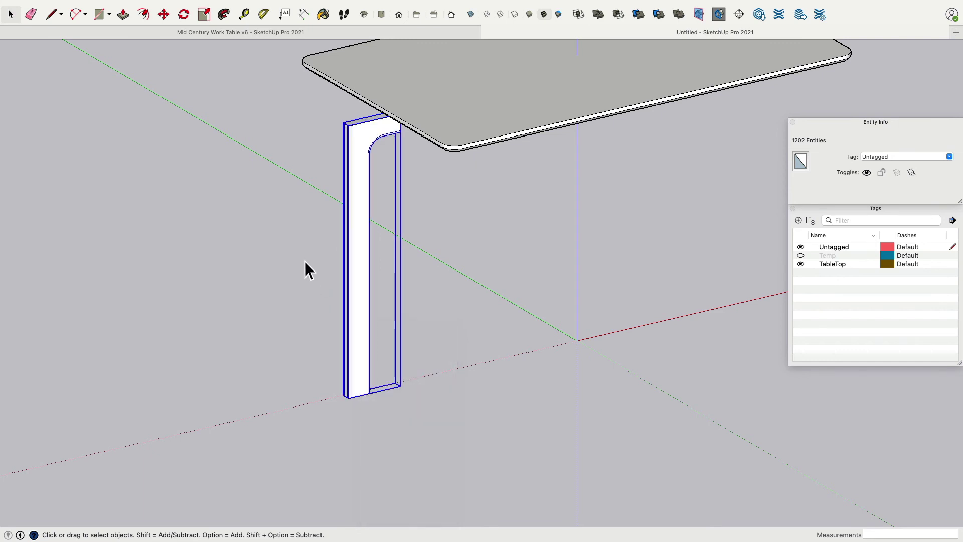
{"action": "left_click", "coordinate": [307, 242]}
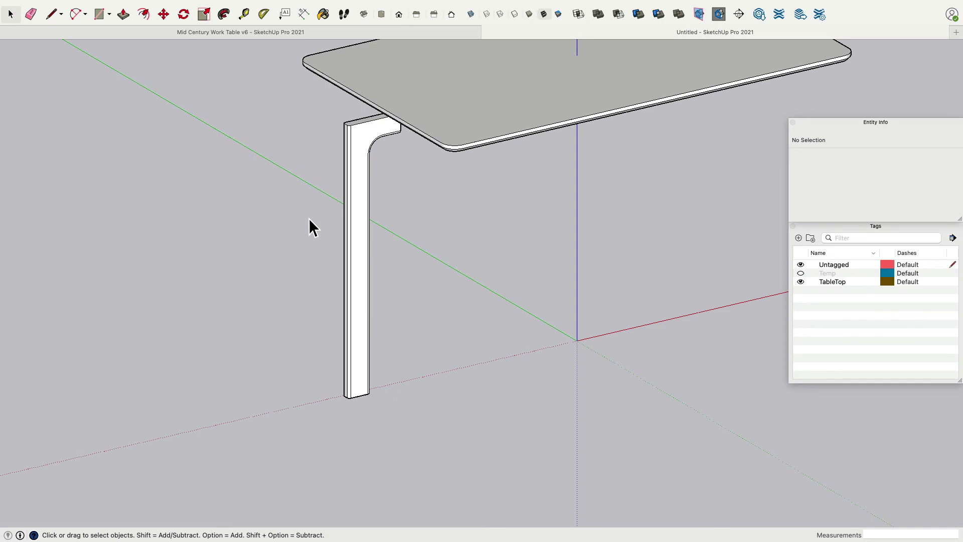
{"action": "scroll", "coordinate": [306, 129], "scroll_direction": "down", "scroll_amount": 3}
{"action": "scroll", "coordinate": [306, 129], "scroll_direction": "up", "scroll_amount": 5}
{"action": "left_click", "coordinate": [52, 14]}
Draw a vertical reference line from the leg's top corner down past its base and select it.
{"action": "left_click", "coordinate": [363, 135]}
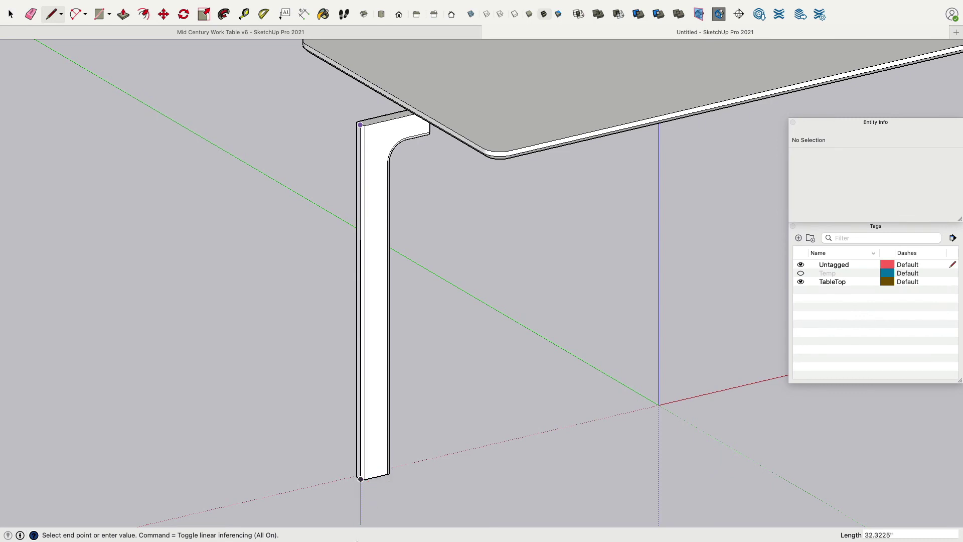
{"action": "left_click", "coordinate": [361, 520]}
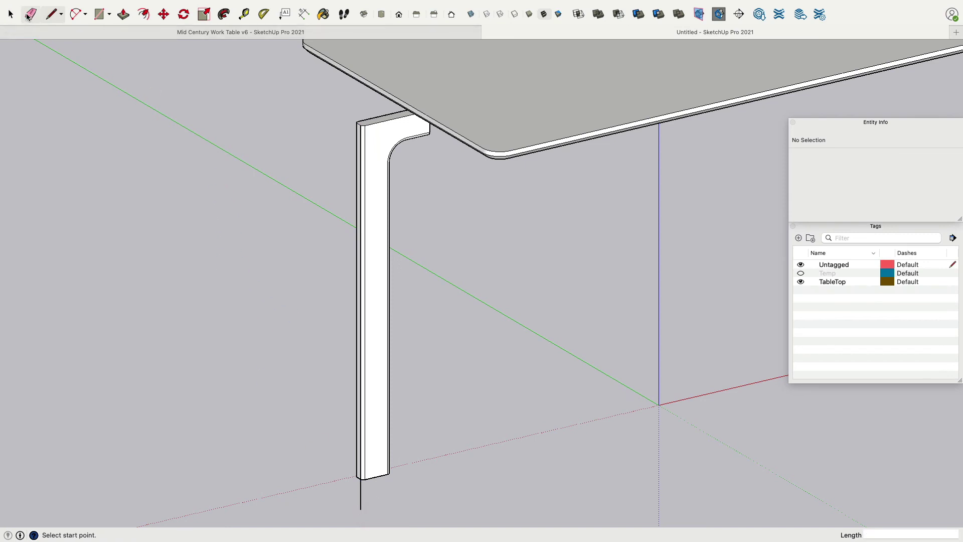
{"action": "key", "text": "space"}
{"action": "left_click", "coordinate": [362, 496]}
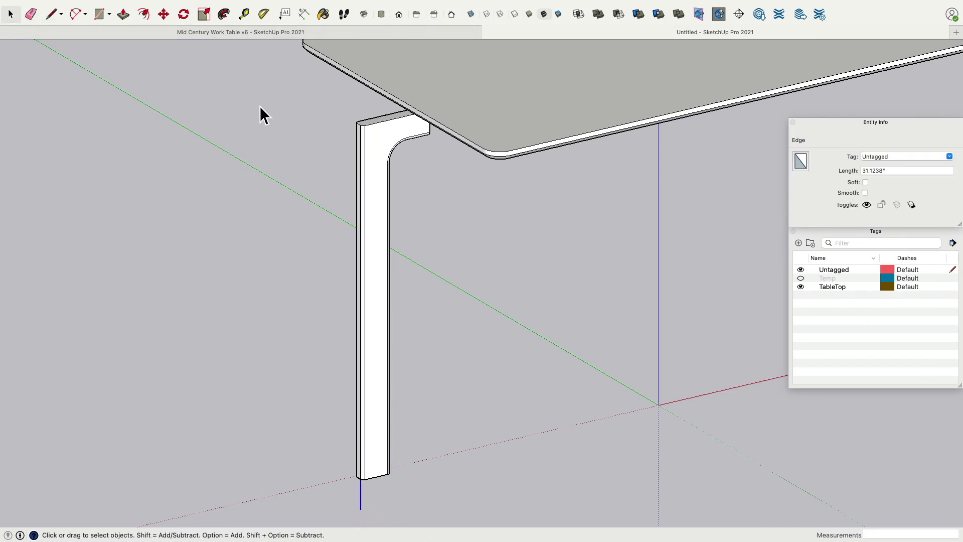
Rotate the vertical edge 2 degrees about its top endpoint, locked to the green axis.
{"action": "left_click", "coordinate": [183, 14]}
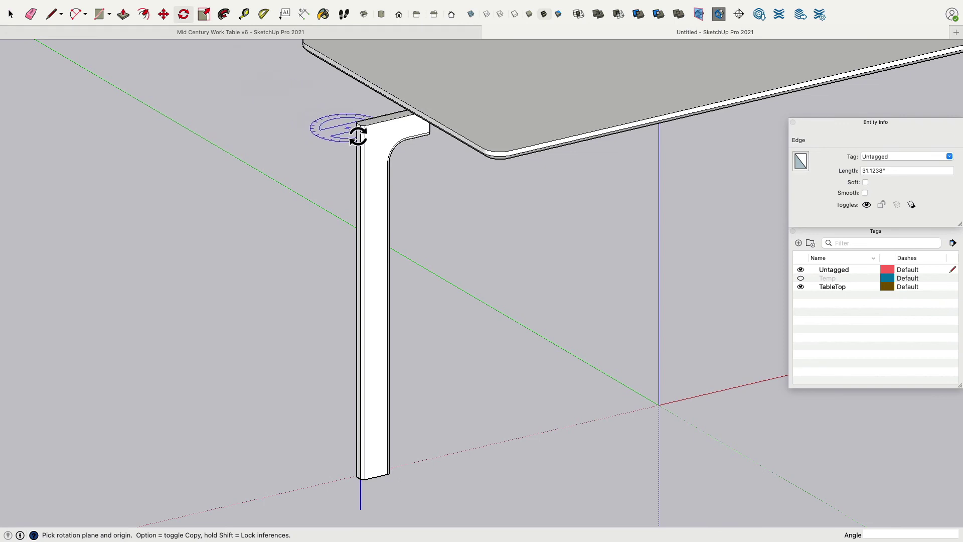
{"action": "scroll", "coordinate": [366, 135], "scroll_direction": "up", "scroll_amount": 6}
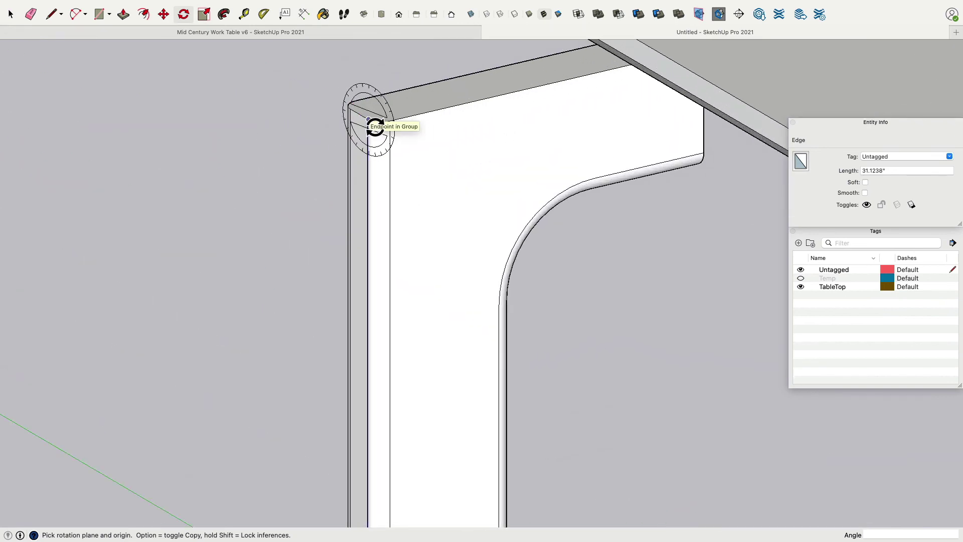
{"action": "key", "text": "Left"}
{"action": "left_click", "coordinate": [368, 118]}
{"action": "left_click", "coordinate": [369, 237]}
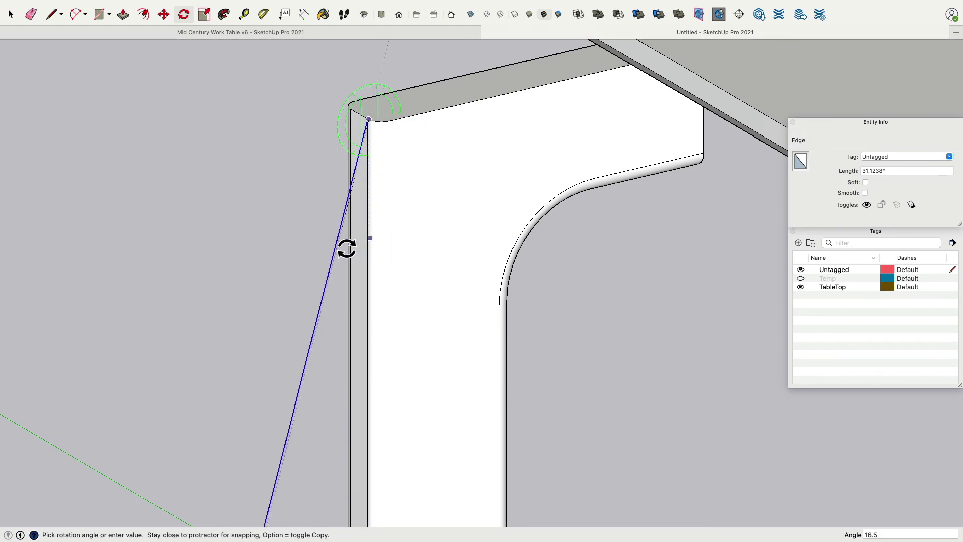
{"action": "middle_click_drag", "start_coordinate": [344, 247], "coordinate": [321, 216]}
{"action": "scroll", "coordinate": [358, 107], "scroll_direction": "up", "scroll_amount": 6}
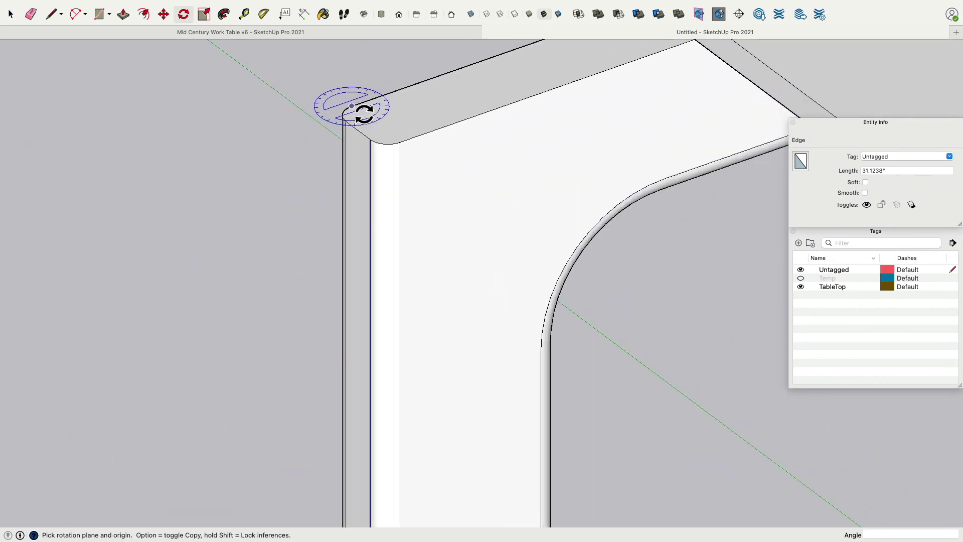
{"action": "scroll", "coordinate": [359, 106], "scroll_direction": "up", "scroll_amount": 3}
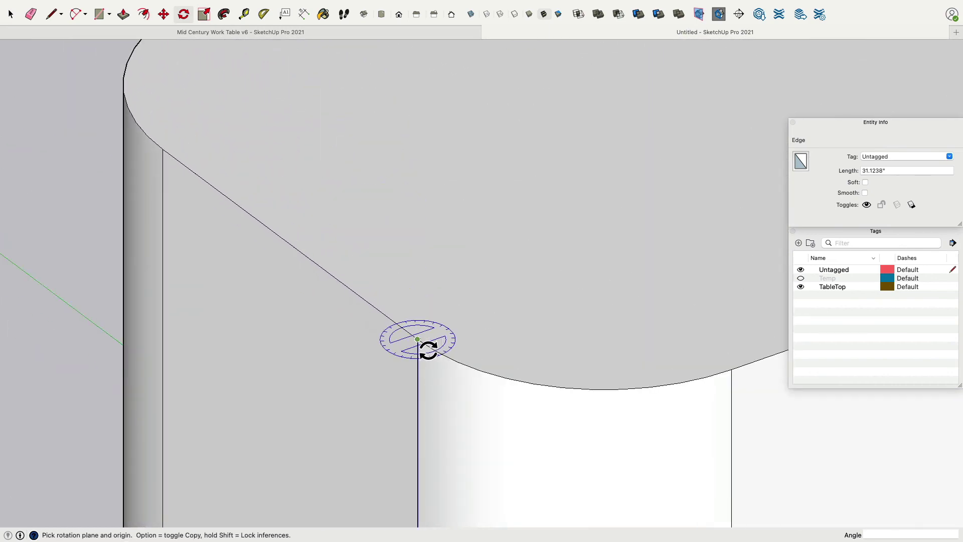
{"action": "left_click", "coordinate": [417, 339]}
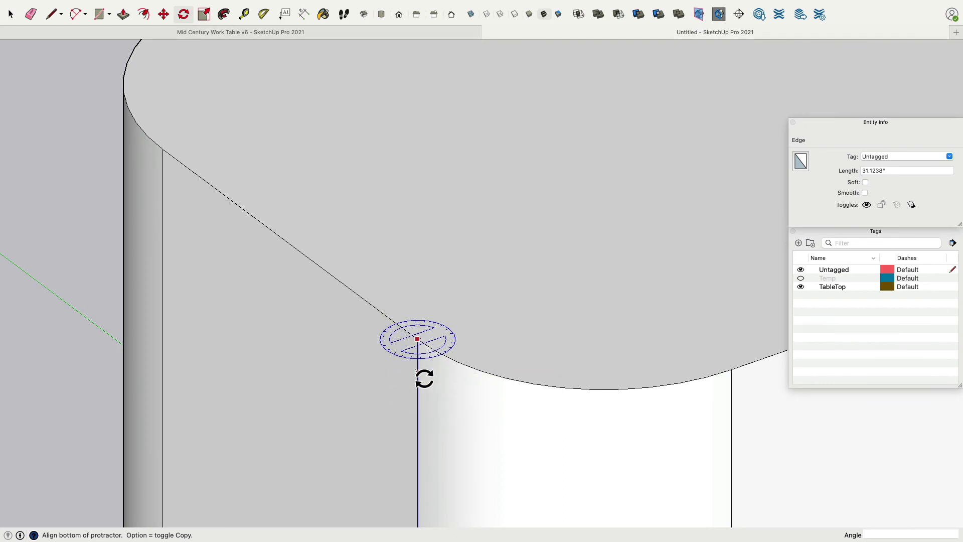
{"action": "key", "text": "Escape"}
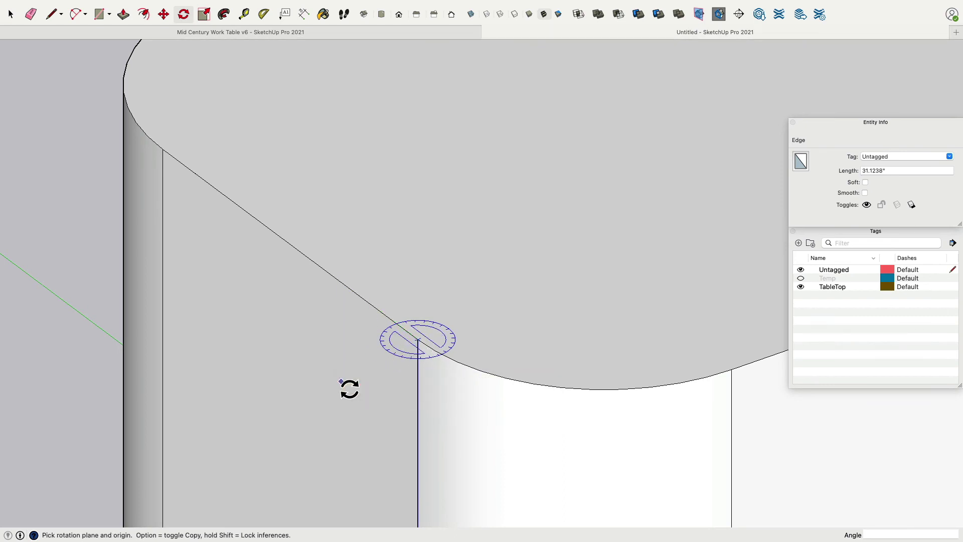
{"action": "left_click", "coordinate": [418, 339]}
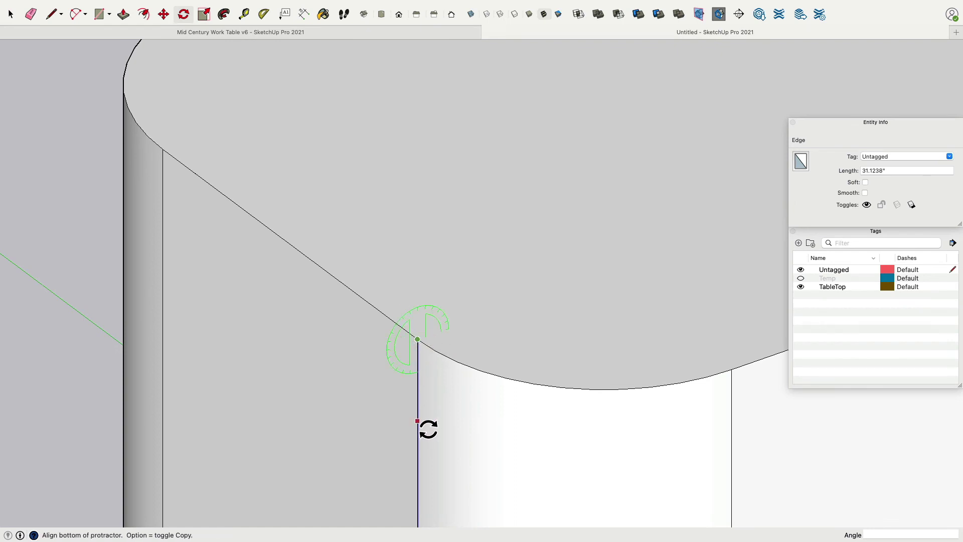
{"action": "left_click", "coordinate": [417, 421]}
{"action": "type", "text": "2"}
{"action": "key", "text": "Return"}
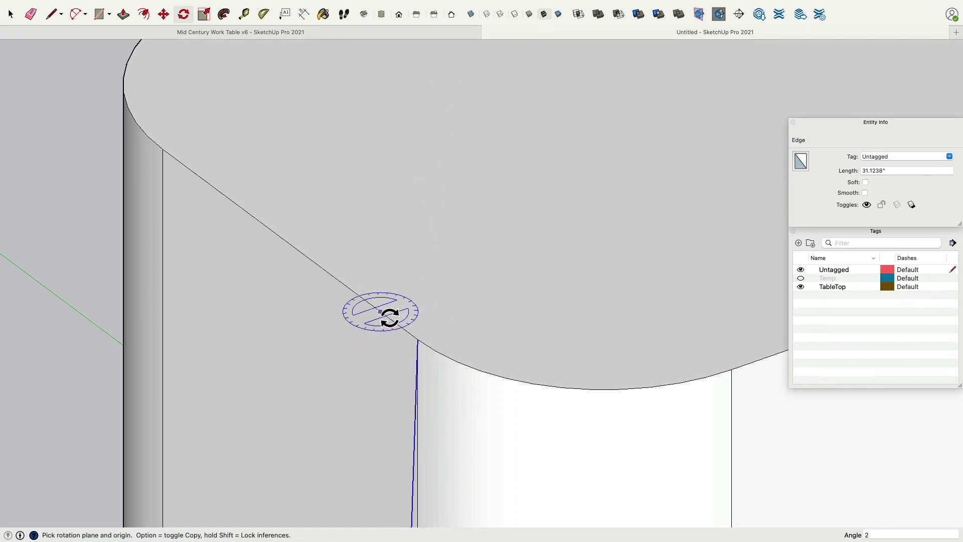
Orbit and pan along the leg to inspect the tilted edge down to the foot.
{"action": "scroll", "coordinate": [390, 317], "scroll_direction": "down", "scroll_amount": 5}
{"action": "scroll", "coordinate": [389, 317], "scroll_direction": "down", "scroll_amount": 3}
{"action": "middle_click_drag", "start_coordinate": [390, 319], "coordinate": [376, 150], "text": "shift"}
{"action": "scroll", "coordinate": [386, 290], "scroll_direction": "up", "scroll_amount": 3}
{"action": "scroll", "coordinate": [386, 292], "scroll_direction": "down", "scroll_amount": 5}
{"action": "middle_click_drag", "start_coordinate": [387, 295], "coordinate": [402, 141]}
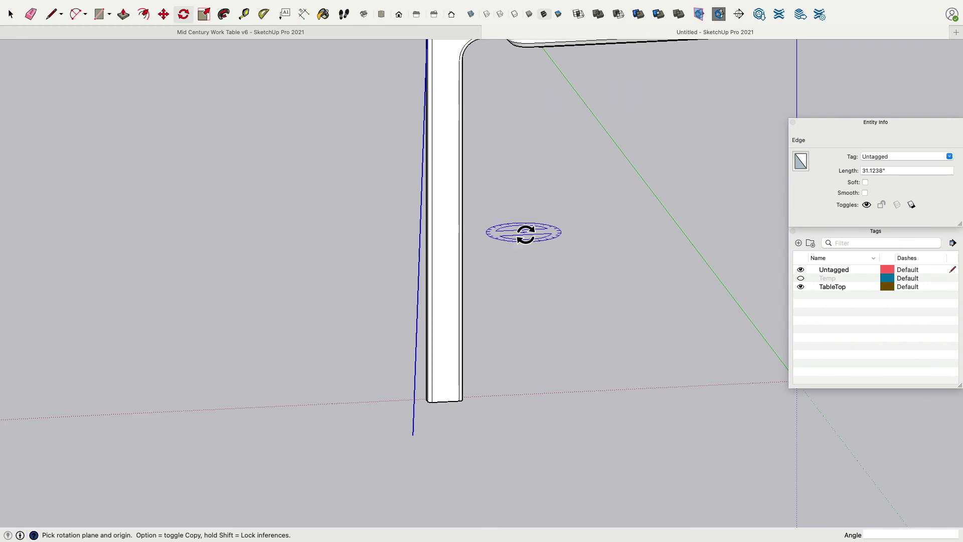
{"action": "middle_click_drag", "start_coordinate": [511, 221], "coordinate": [409, 188], "text": "shift"}
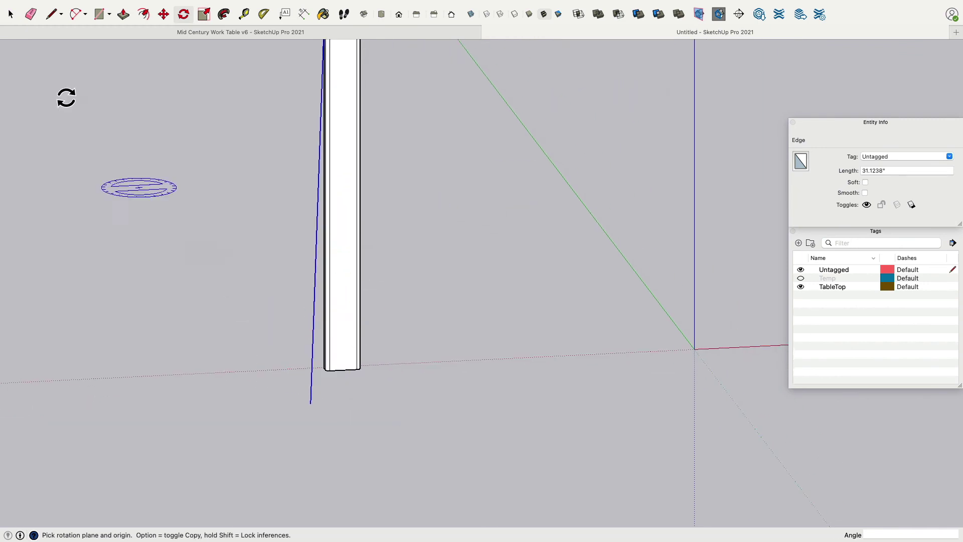
{"action": "key", "text": "space"}
{"action": "middle_click_drag", "start_coordinate": [296, 220], "coordinate": [361, 204]}
{"action": "scroll", "coordinate": [405, 305], "scroll_direction": "up", "scroll_amount": 10}
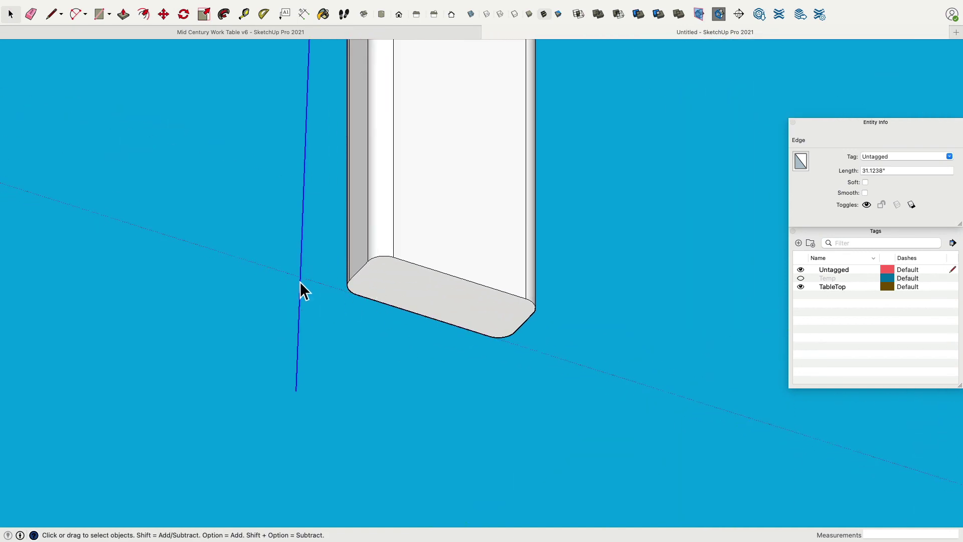
Move the foot's corner arc and bottom edge onto the tilted 2° line.
{"action": "middle_click_drag", "start_coordinate": [318, 314], "coordinate": [435, 323]}
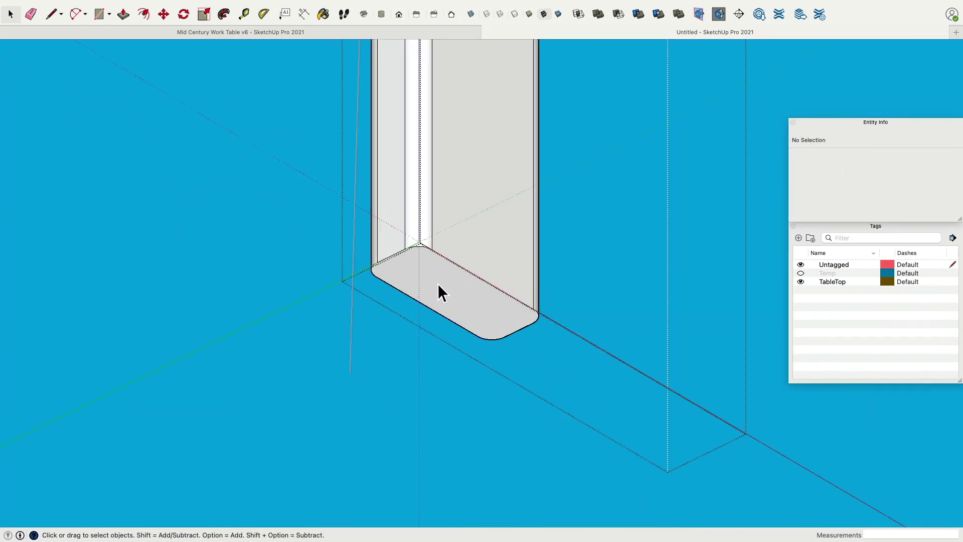
{"action": "left_click", "coordinate": [400, 261]}
{"action": "scroll", "coordinate": [386, 269], "scroll_direction": "up", "scroll_amount": 4}
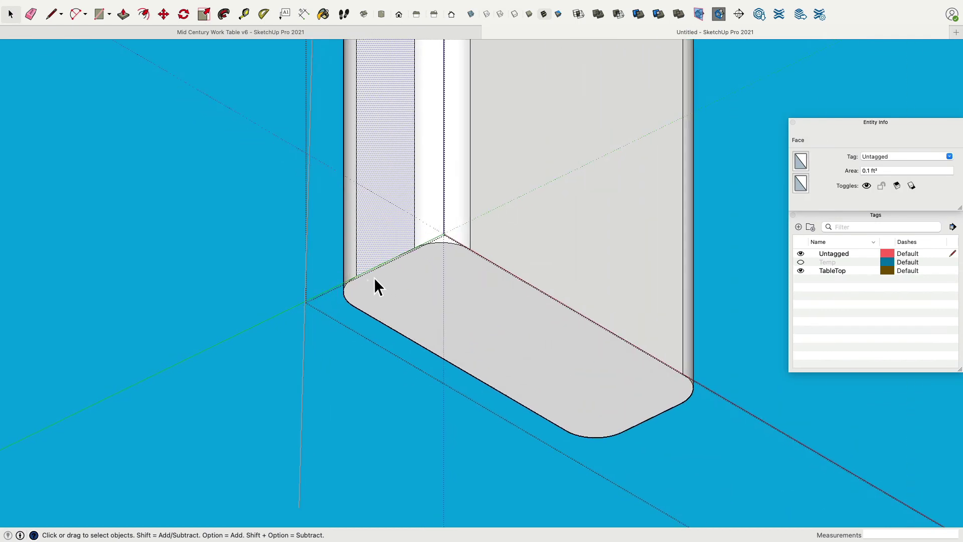
{"action": "left_click", "coordinate": [350, 284]}
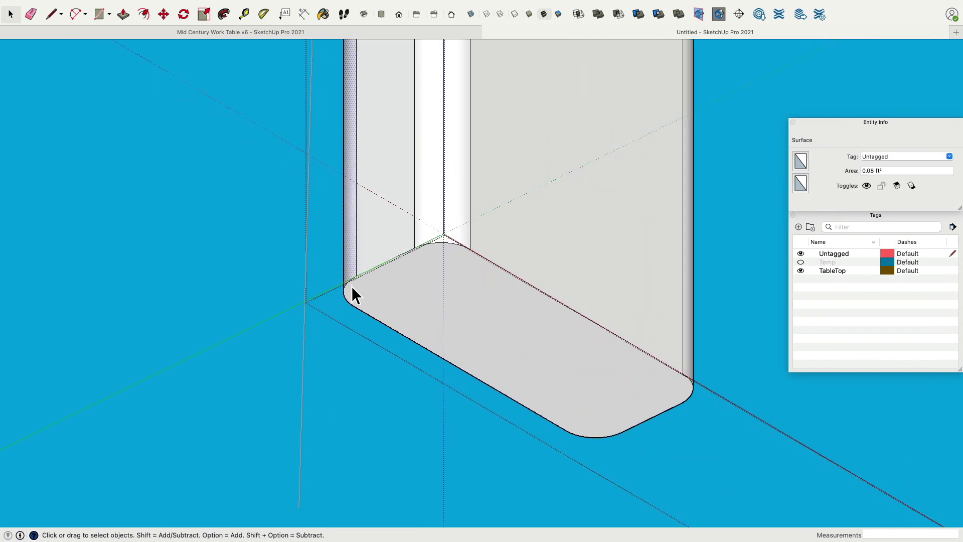
{"action": "left_click", "coordinate": [405, 254], "text": "shift"}
{"action": "left_click", "coordinate": [436, 246]}
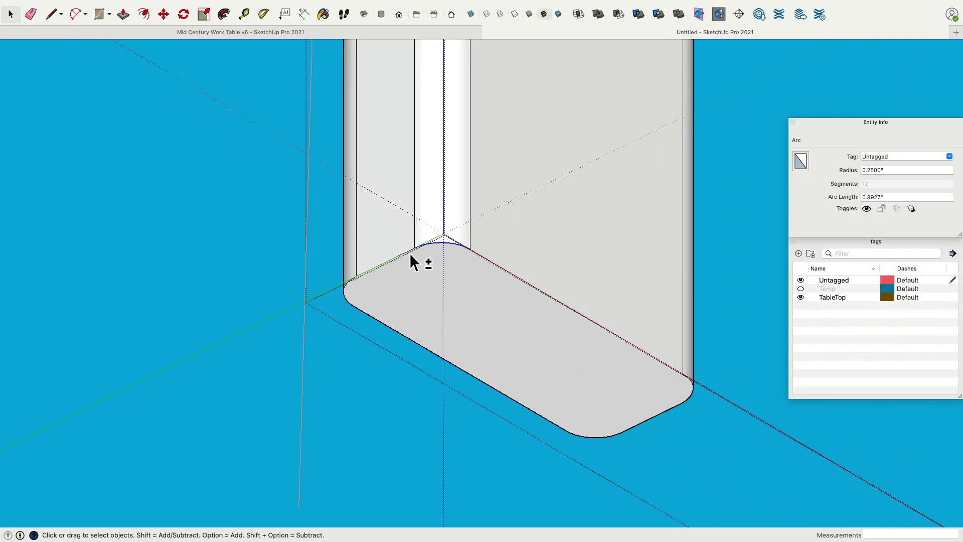
{"action": "left_click", "coordinate": [380, 271], "text": "shift"}
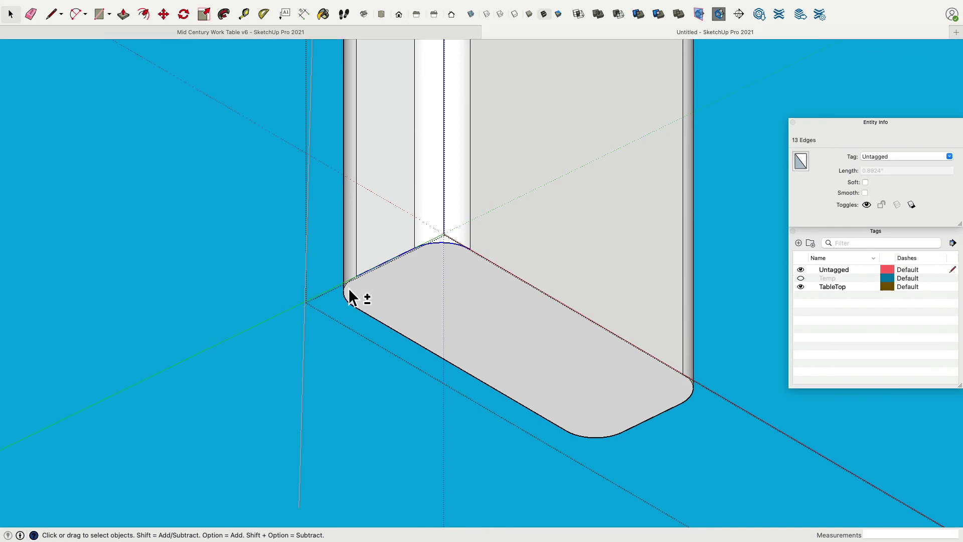
{"action": "left_click", "coordinate": [164, 14]}
{"action": "middle_click_drag", "start_coordinate": [301, 240], "coordinate": [193, 214]}
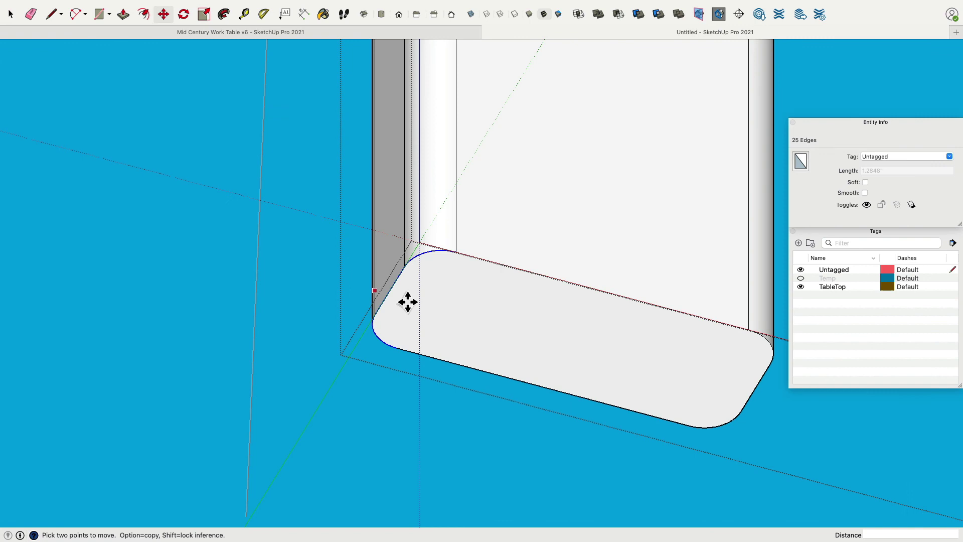
{"action": "left_click", "coordinate": [414, 275]}
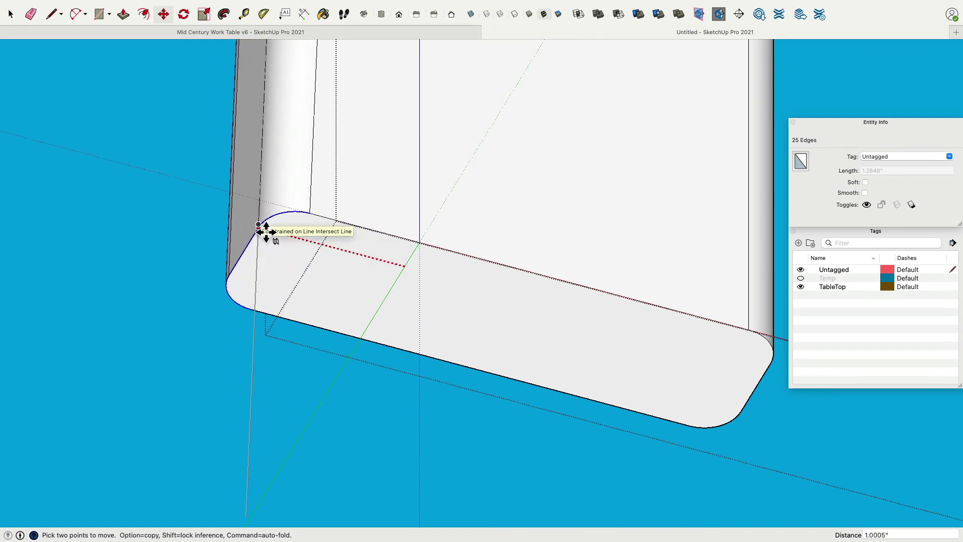
{"action": "scroll", "coordinate": [215, 335], "scroll_direction": "down", "scroll_amount": 10}
{"action": "middle_click_drag", "start_coordinate": [217, 332], "coordinate": [189, 318]}
{"action": "scroll", "coordinate": [189, 316], "scroll_direction": "down", "scroll_amount": 8}
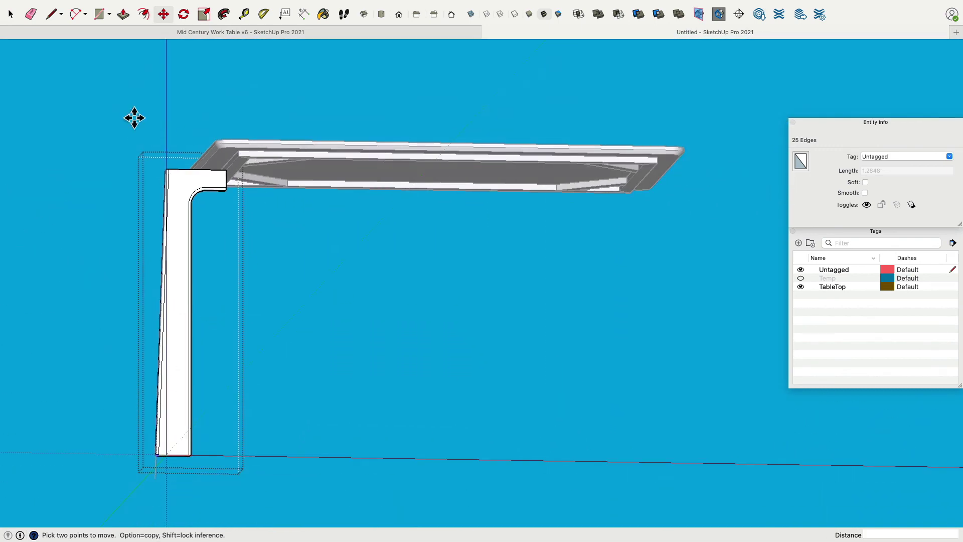
Delete the leftover 31.1238" helper edge and review the splayed leg from the front.
{"action": "left_click", "coordinate": [11, 17]}
{"action": "left_click", "coordinate": [85, 118]}
{"action": "middle_click_drag", "start_coordinate": [110, 204], "coordinate": [313, 292], "text": "shift"}
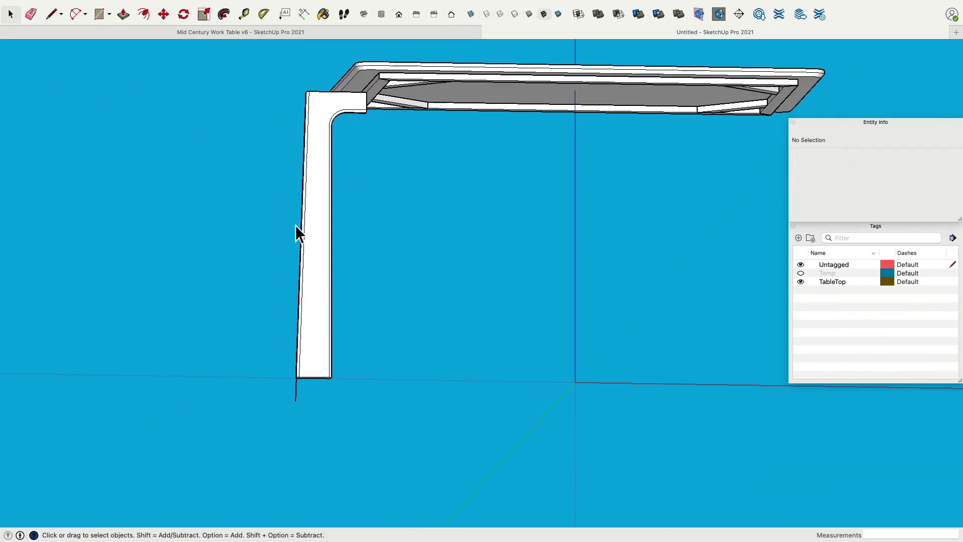
{"action": "left_click", "coordinate": [297, 399]}
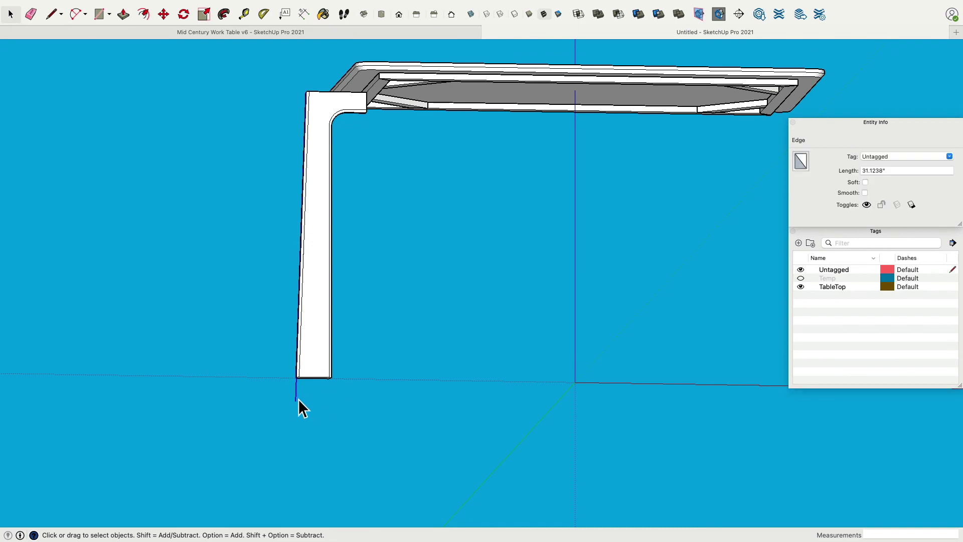
{"action": "key", "text": "Delete"}
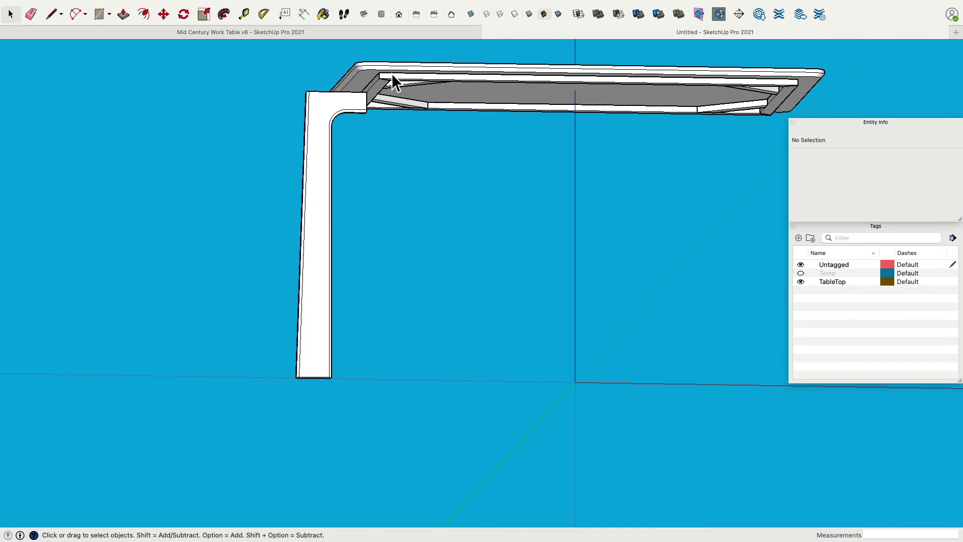
{"action": "left_click", "coordinate": [398, 15]}
{"action": "middle_click_drag", "start_coordinate": [308, 321], "coordinate": [411, 278], "text": "shift"}
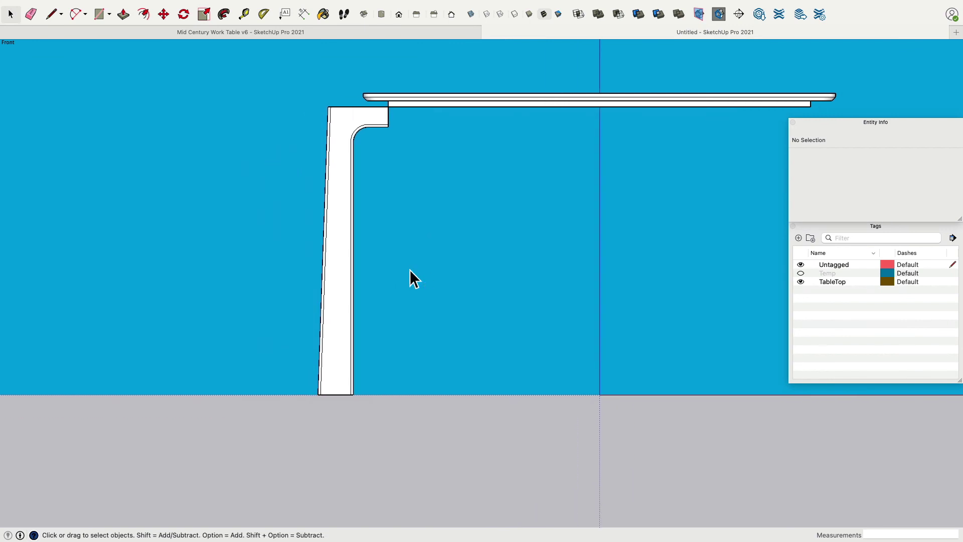
{"action": "scroll", "coordinate": [319, 404], "scroll_direction": "up", "scroll_amount": 10}
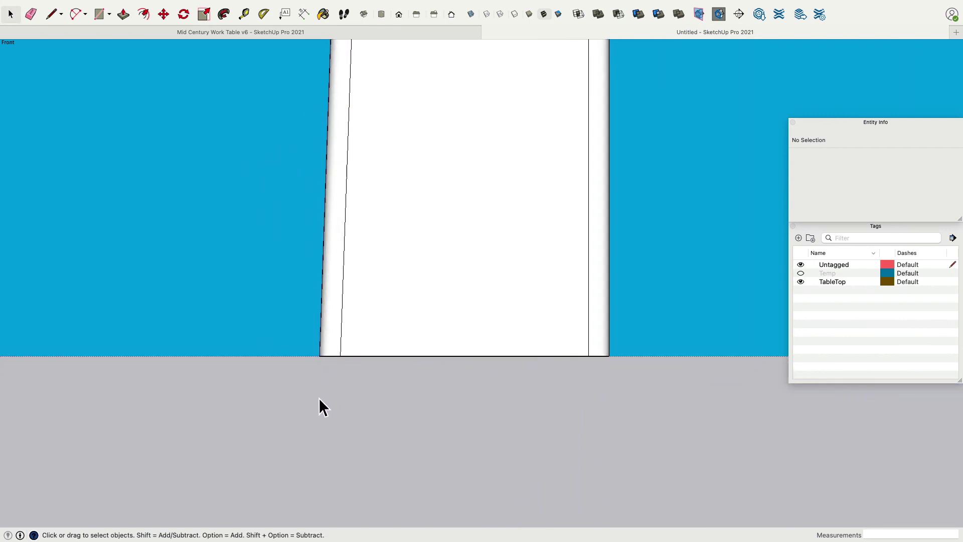
{"action": "scroll", "coordinate": [320, 360], "scroll_direction": "down", "scroll_amount": 2}
{"action": "middle_click_drag", "start_coordinate": [508, 354], "coordinate": [668, 233]}
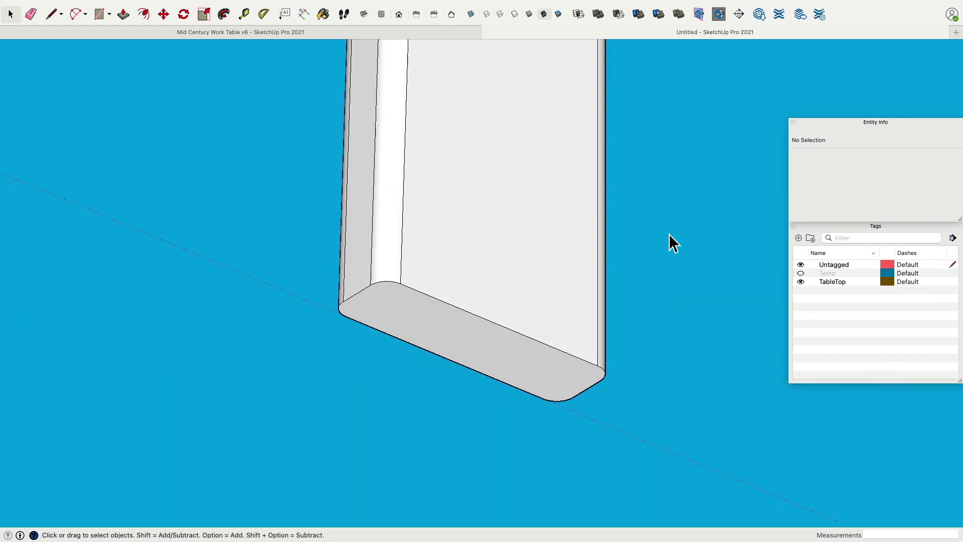
{"action": "left_click", "coordinate": [245, 15]}
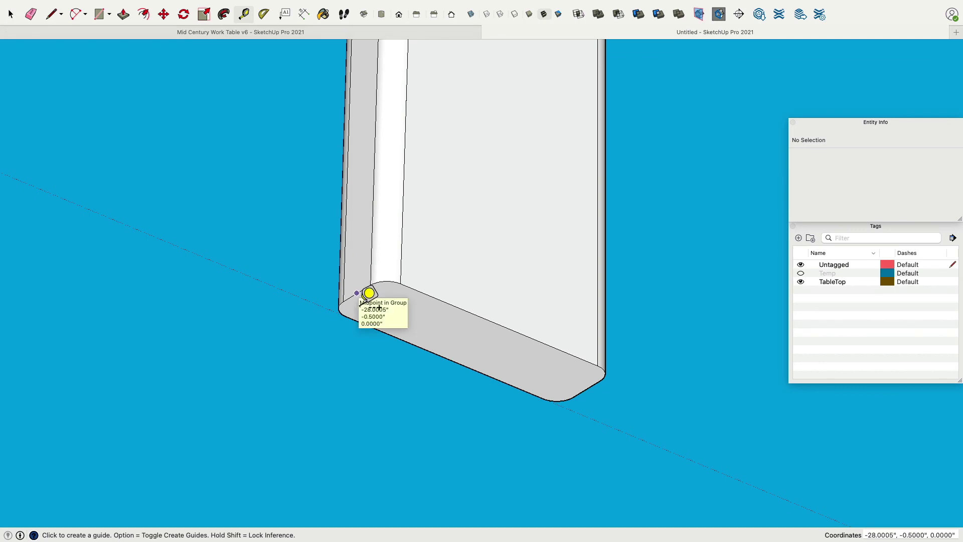
{"action": "left_click", "coordinate": [356, 293]}
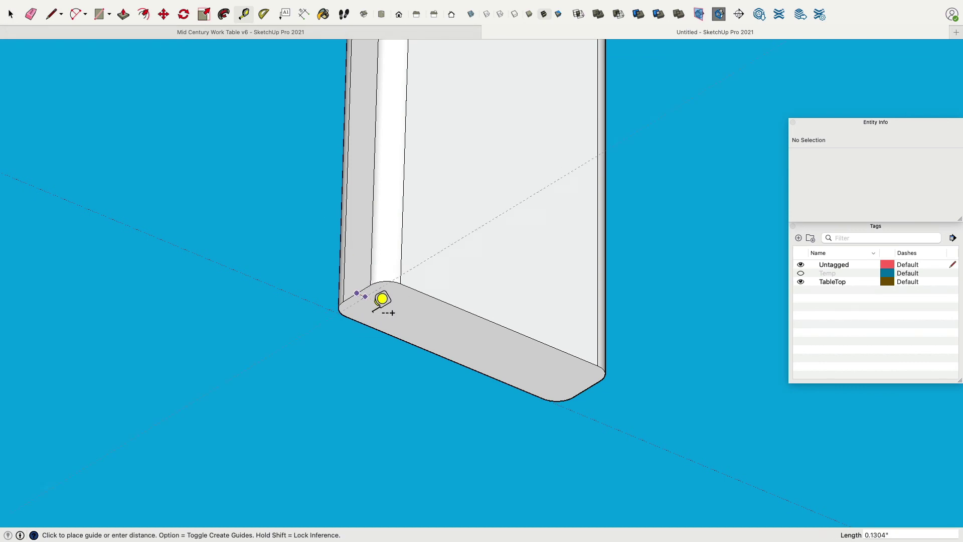
{"action": "left_click", "coordinate": [460, 331]}
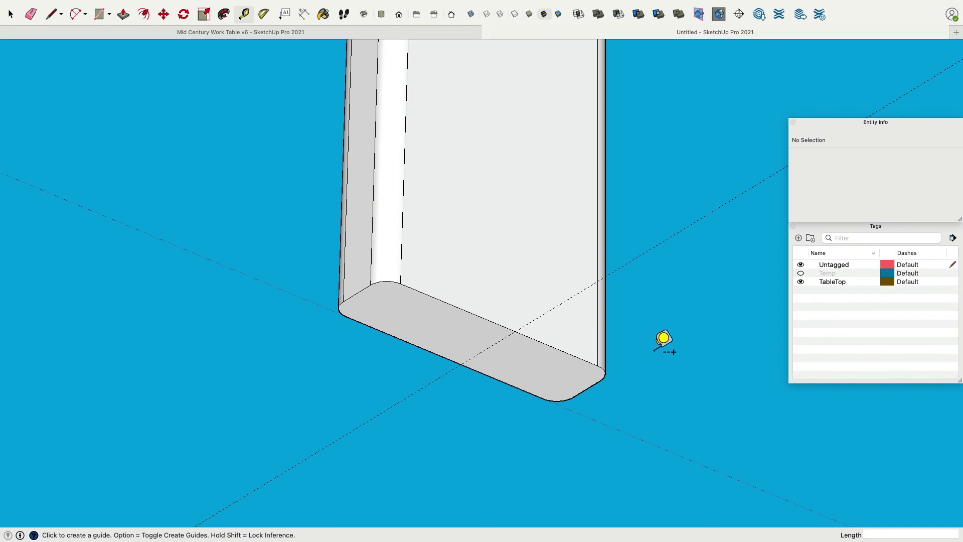
{"action": "middle_click_drag", "start_coordinate": [662, 337], "coordinate": [307, 260]}
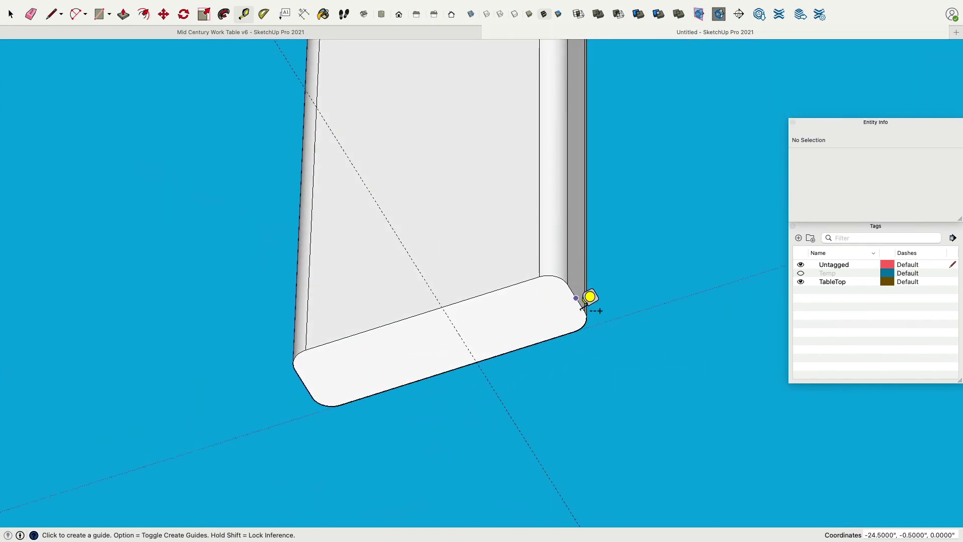
{"action": "key", "text": "space"}
{"action": "left_click", "coordinate": [528, 312]}
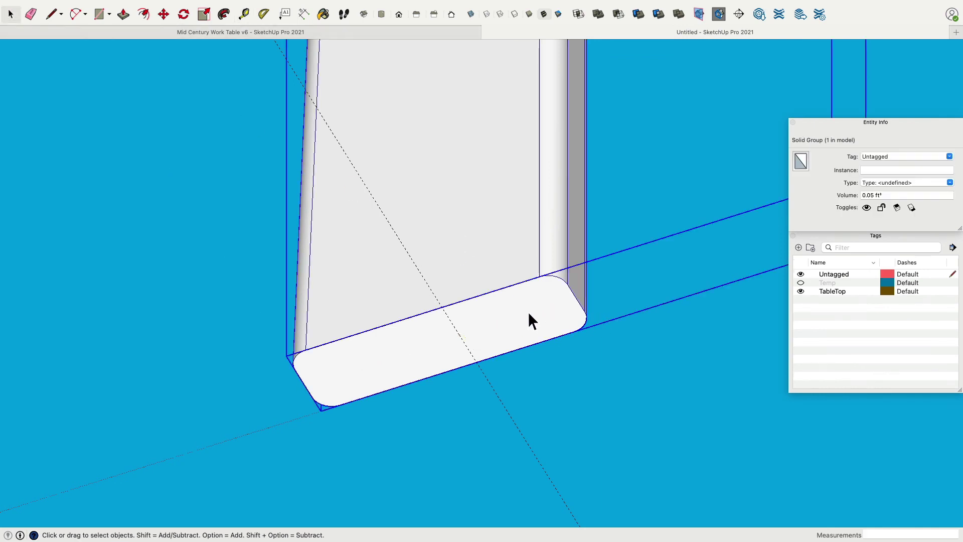
{"action": "double_click", "coordinate": [528, 311]}
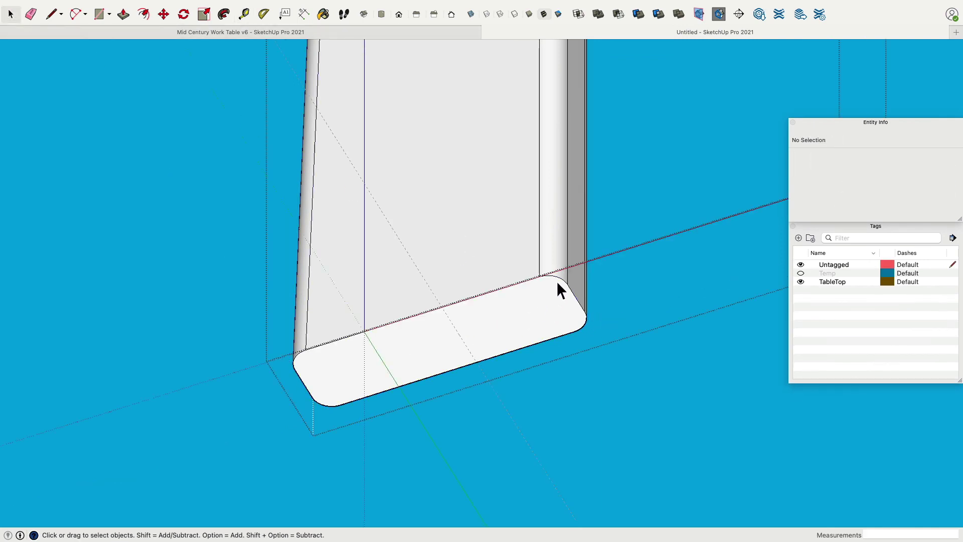
{"action": "left_click", "coordinate": [558, 281], "text": "shift"}
{"action": "middle_click_drag", "start_coordinate": [562, 281], "coordinate": [446, 234]}
{"action": "left_click", "coordinate": [591, 251]}
{"action": "left_click", "coordinate": [622, 210]}
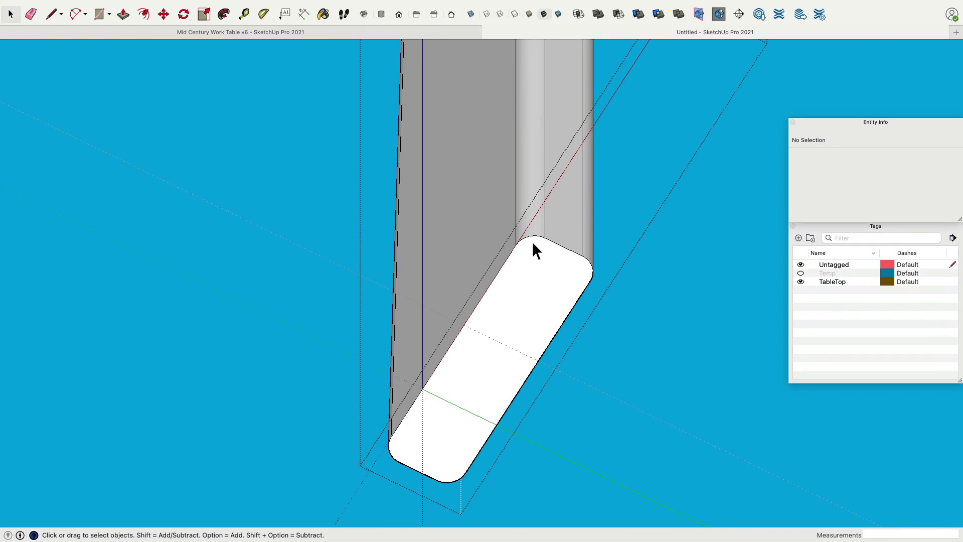
{"action": "middle_click_drag", "start_coordinate": [543, 251], "coordinate": [637, 276]}
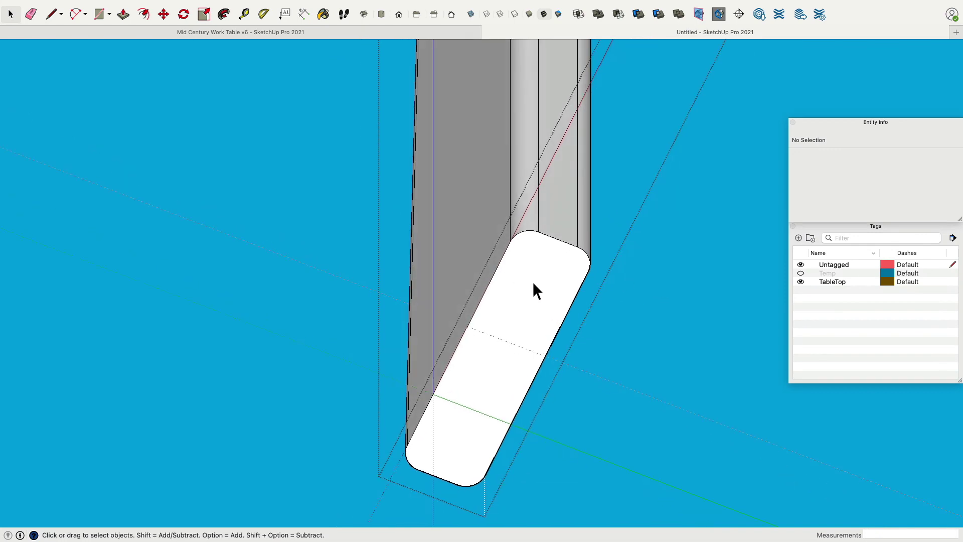
{"action": "left_click", "coordinate": [479, 281]}
{"action": "key", "text": "Escape"}
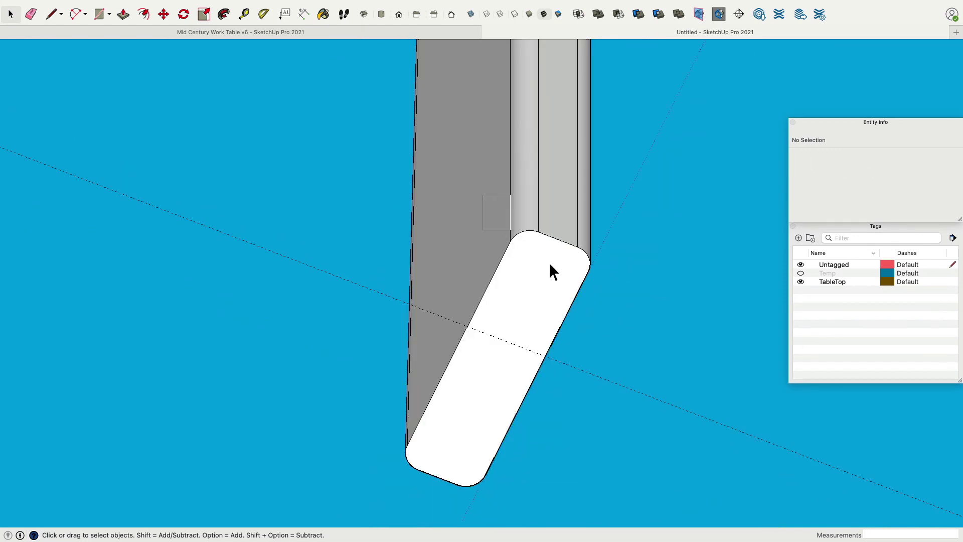
Open the leg for editing and try selecting its rounded-end edges and connected geometry.
{"action": "double_click", "coordinate": [552, 272]}
{"action": "left_click_drag", "start_coordinate": [501, 226], "coordinate": [607, 299]}
{"action": "left_click", "coordinate": [623, 199]}
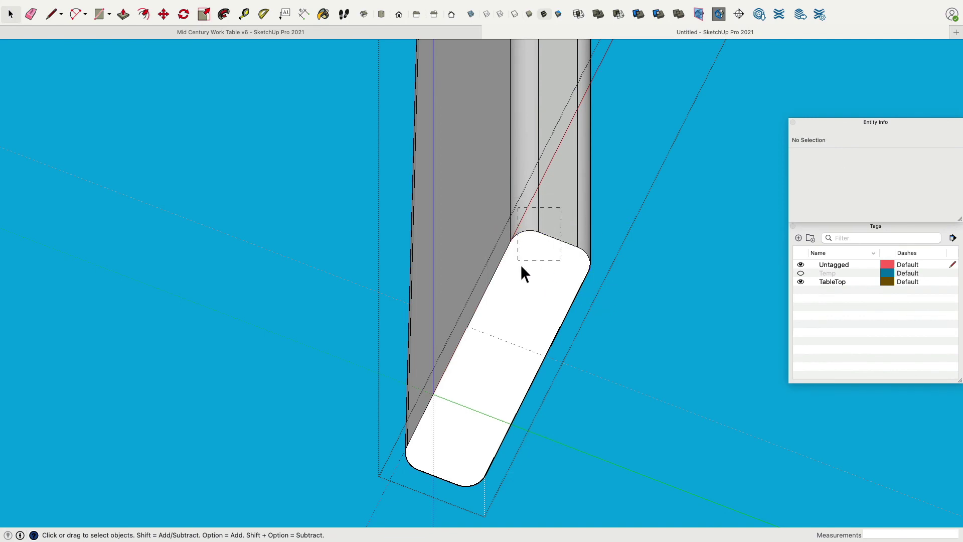
{"action": "left_click_drag", "start_coordinate": [520, 265], "coordinate": [491, 273]}
{"action": "left_click", "coordinate": [479, 245]}
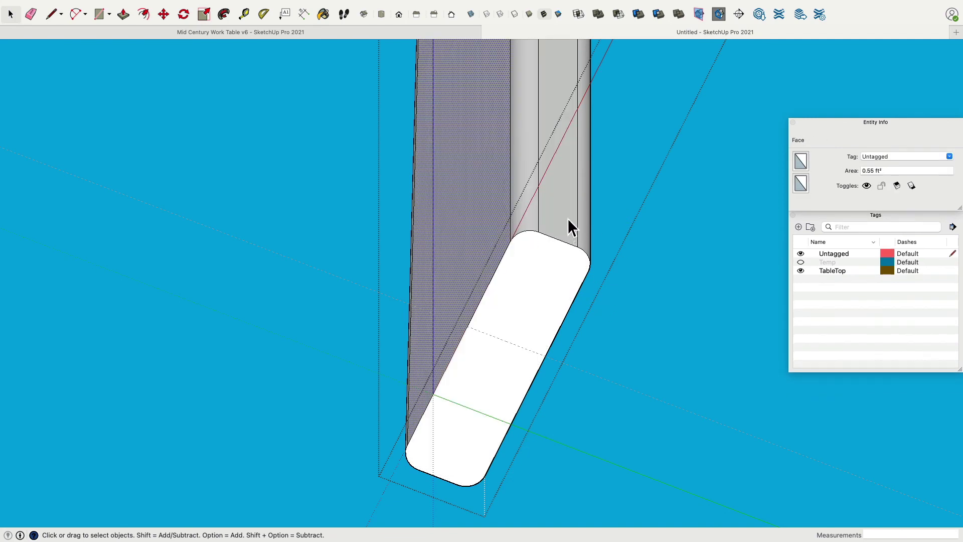
{"action": "triple_click", "coordinate": [487, 275]}
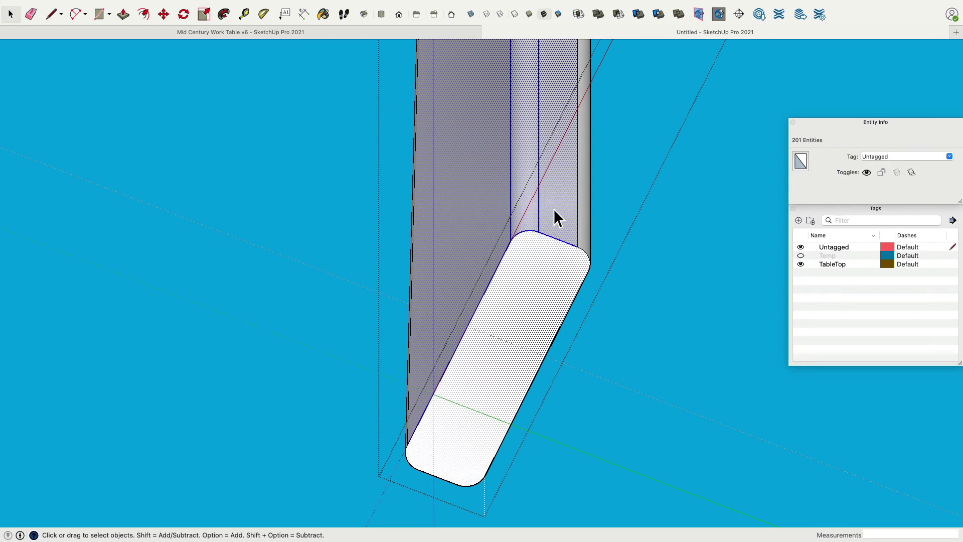
{"action": "left_click", "coordinate": [341, 241]}
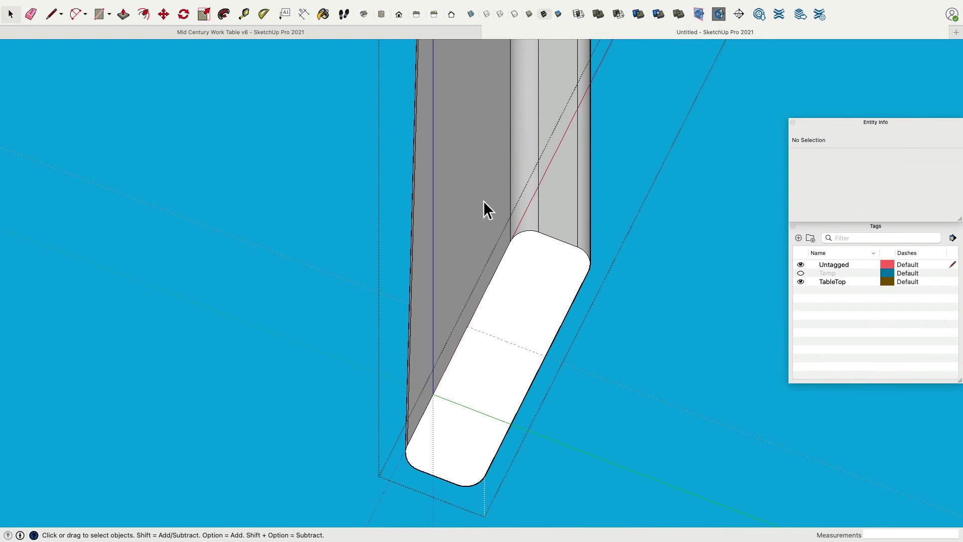
Window-select the 25 edges of the leg's top arc and move them about 1.5 inches inward.
{"action": "left_click_drag", "start_coordinate": [461, 190], "coordinate": [608, 292]}
{"action": "left_click_drag", "start_coordinate": [607, 291], "coordinate": [607, 290]}
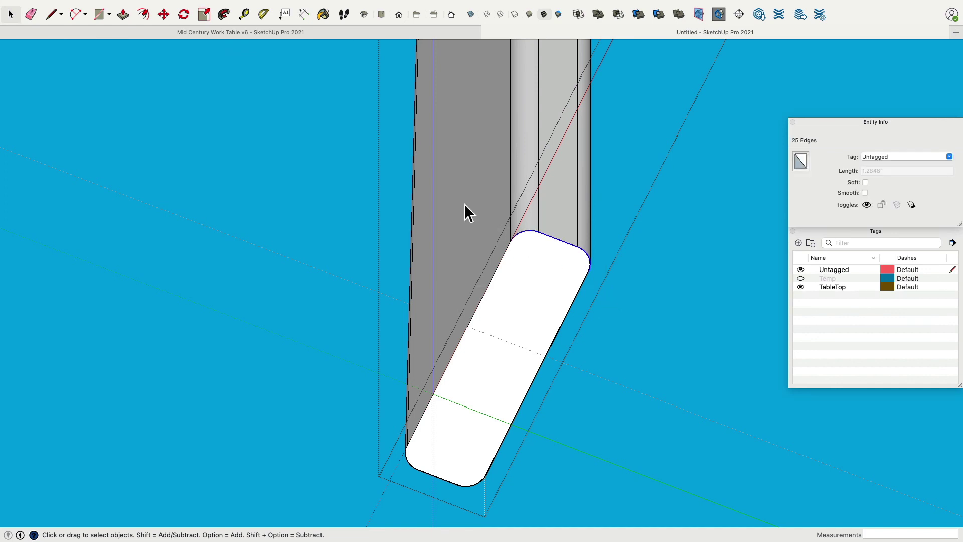
{"action": "left_click_drag", "start_coordinate": [462, 199], "coordinate": [625, 288]}
{"action": "mouse_move", "coordinate": [550, 269]}
{"action": "left_mouse_down"}
{"action": "mouse_move", "coordinate": [527, 258]}
{"action": "mouse_move", "coordinate": [558, 268]}
{"action": "left_mouse_up"}
{"action": "left_click_drag", "start_coordinate": [627, 303], "coordinate": [636, 306]}
{"action": "left_click_drag", "start_coordinate": [564, 186], "coordinate": [530, 228]}
{"action": "left_click_drag", "start_coordinate": [459, 263], "coordinate": [459, 264]}
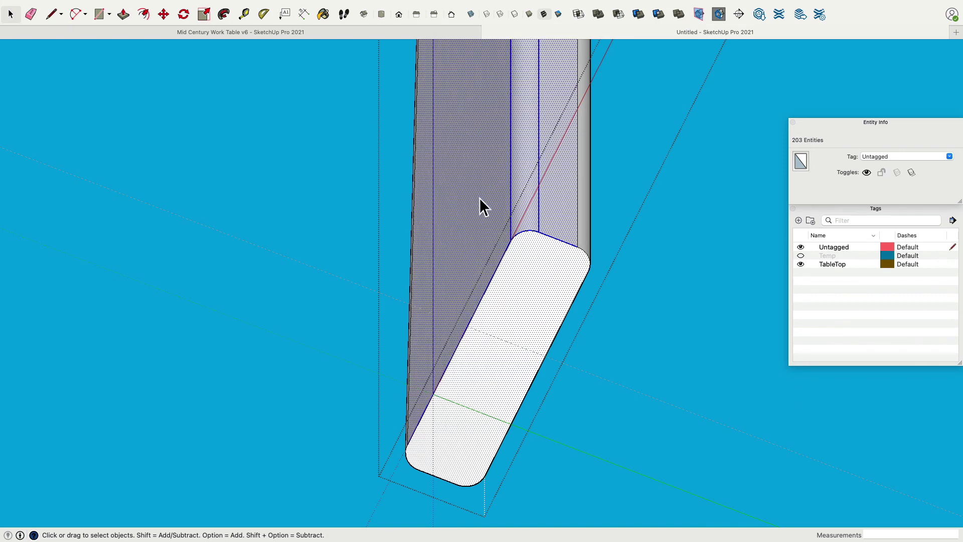
{"action": "left_click", "coordinate": [607, 293]}
{"action": "left_click_drag", "start_coordinate": [591, 241], "coordinate": [453, 189]}
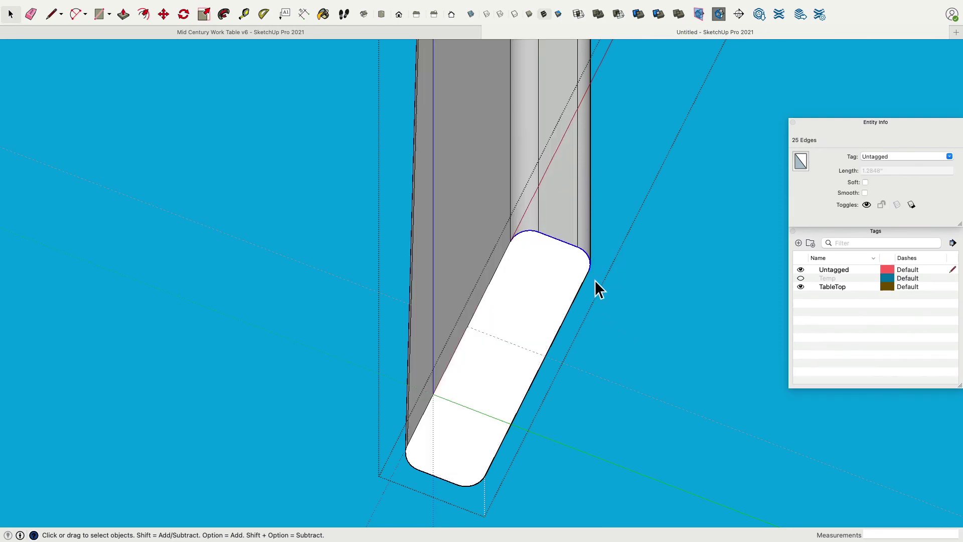
{"action": "left_click", "coordinate": [164, 14]}
{"action": "left_click", "coordinate": [563, 246]}
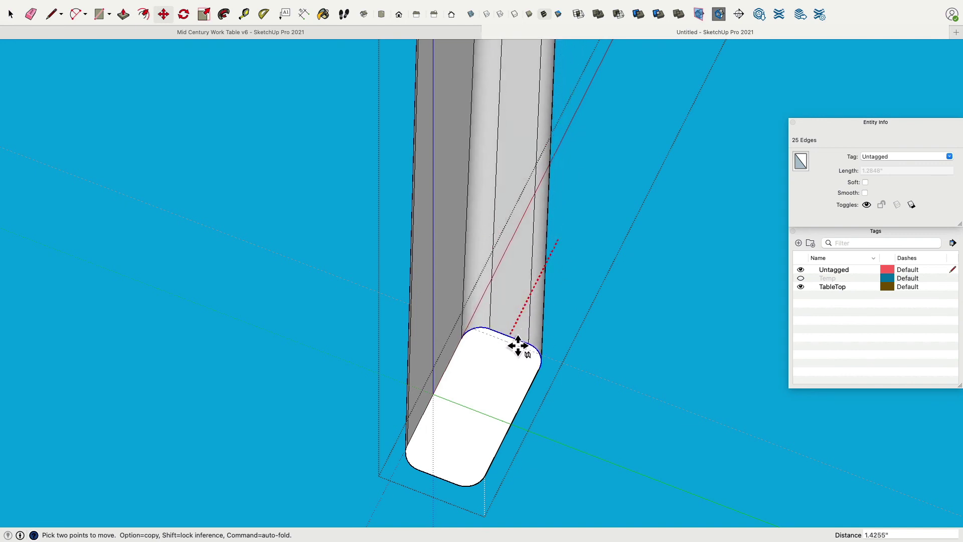
{"action": "left_click", "coordinate": [516, 345]}
Check the offset with the Tape Measure, then delete the dashed guide line.
{"action": "left_click", "coordinate": [244, 14]}
{"action": "left_click", "coordinate": [506, 342]}
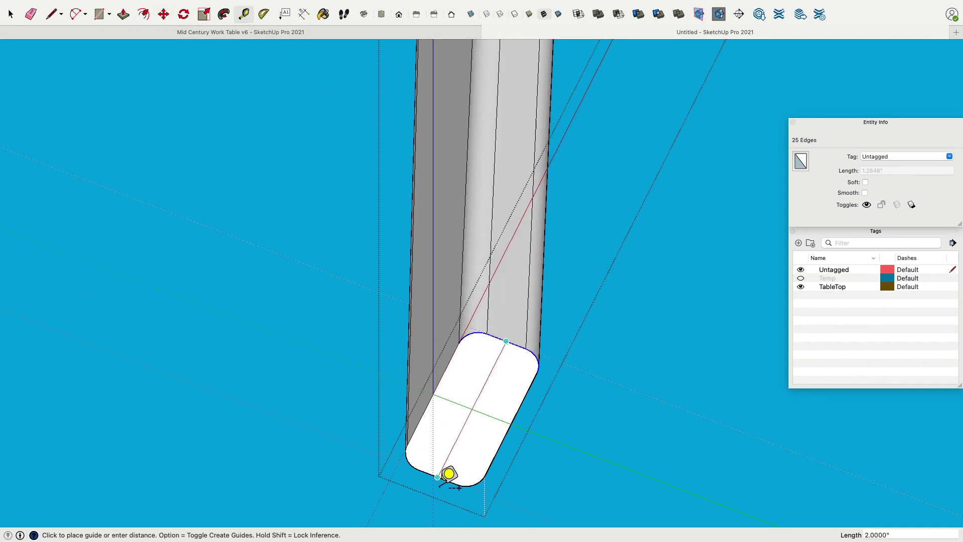
{"action": "left_click", "coordinate": [11, 14]}
{"action": "left_click", "coordinate": [276, 248]}
{"action": "scroll", "coordinate": [333, 284], "scroll_direction": "up", "scroll_amount": 3}
{"action": "scroll", "coordinate": [332, 284], "scroll_direction": "down", "scroll_amount": 1}
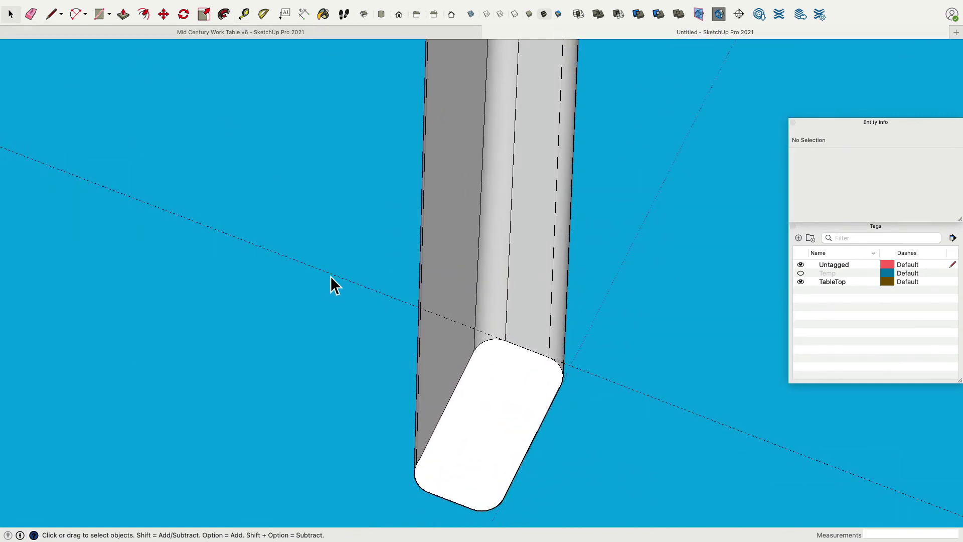
{"action": "left_click", "coordinate": [330, 276]}
{"action": "key", "text": "Delete"}
{"action": "scroll", "coordinate": [331, 275], "scroll_direction": "down", "scroll_amount": 6}
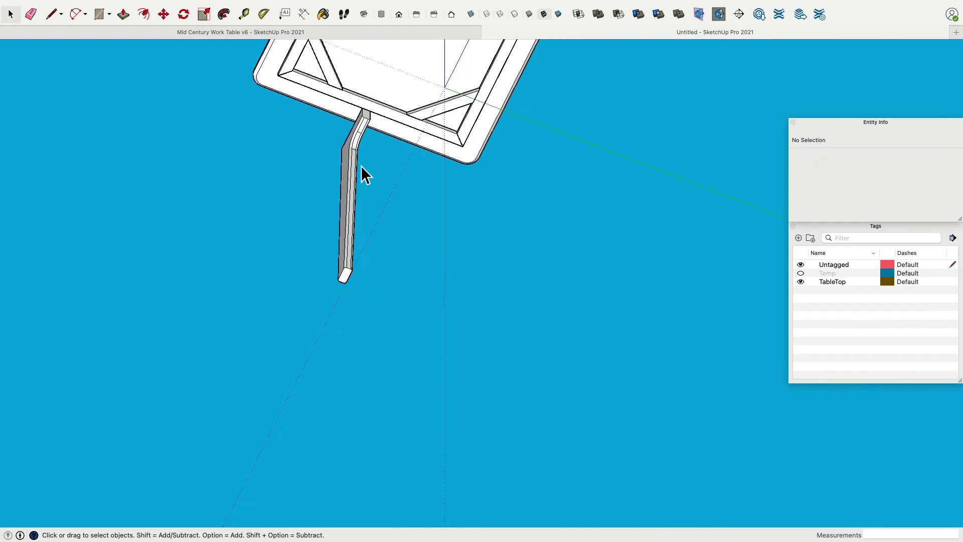
Rotate the selected leg 45° about its top corner.
{"action": "middle_click_drag", "start_coordinate": [361, 166], "coordinate": [563, 232]}
{"action": "left_click", "coordinate": [504, 142]}
{"action": "middle_click_drag", "start_coordinate": [483, 165], "coordinate": [541, 275]}
{"action": "scroll", "coordinate": [447, 262], "scroll_direction": "up", "scroll_amount": 5}
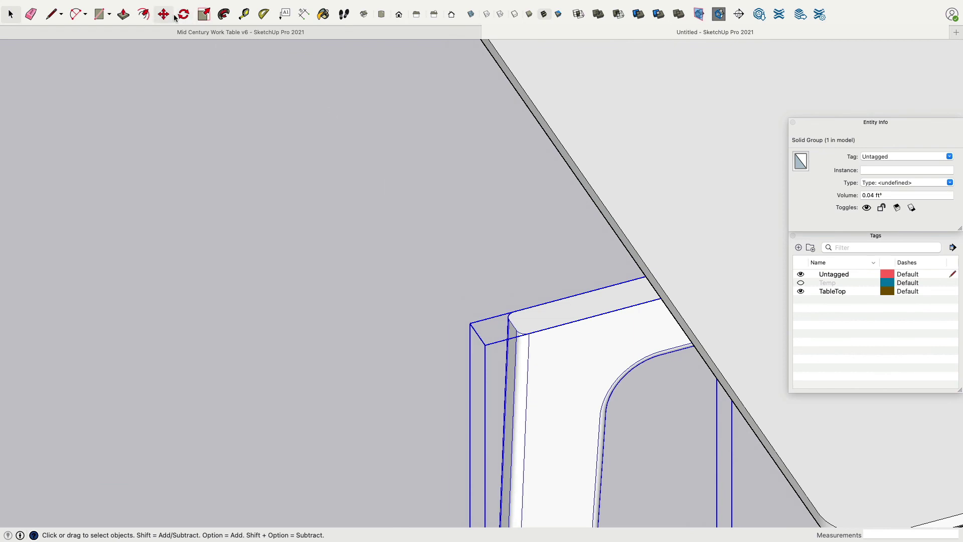
{"action": "left_click", "coordinate": [183, 15]}
{"action": "scroll", "coordinate": [527, 341], "scroll_direction": "up", "scroll_amount": 3}
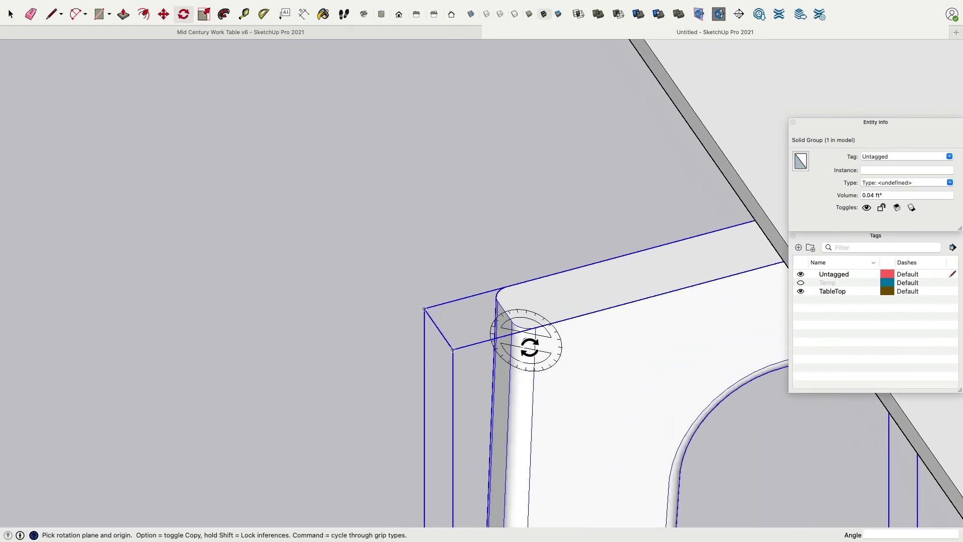
{"action": "left_click", "coordinate": [505, 311]}
{"action": "left_click", "coordinate": [568, 294]}
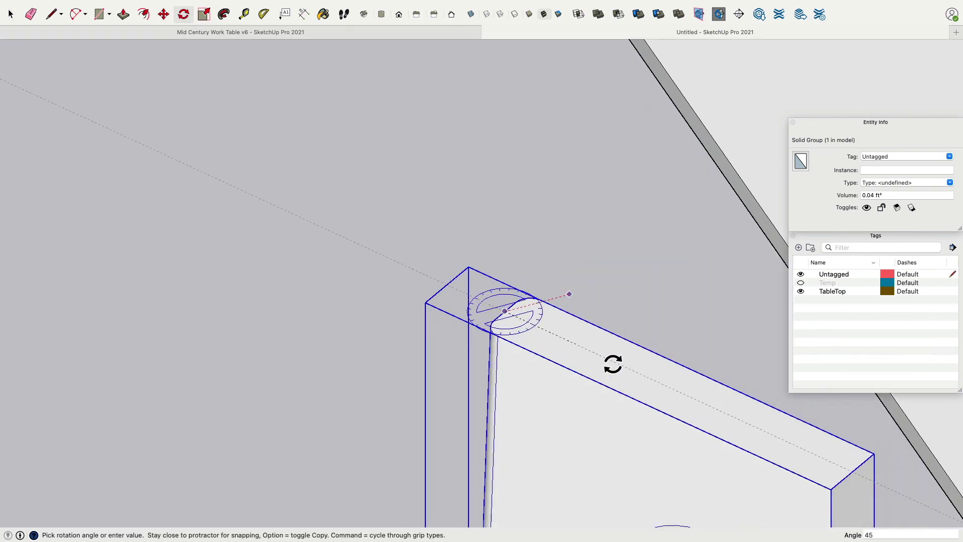
{"action": "left_click", "coordinate": [612, 364]}
Move the leg under the tabletop corner with its top seated against the apron.
{"action": "middle_click_drag", "start_coordinate": [613, 364], "coordinate": [684, 223]}
{"action": "scroll", "coordinate": [679, 230], "scroll_direction": "down", "scroll_amount": 5}
{"action": "middle_click_drag", "start_coordinate": [661, 107], "coordinate": [263, 53]}
{"action": "key", "text": "m"}
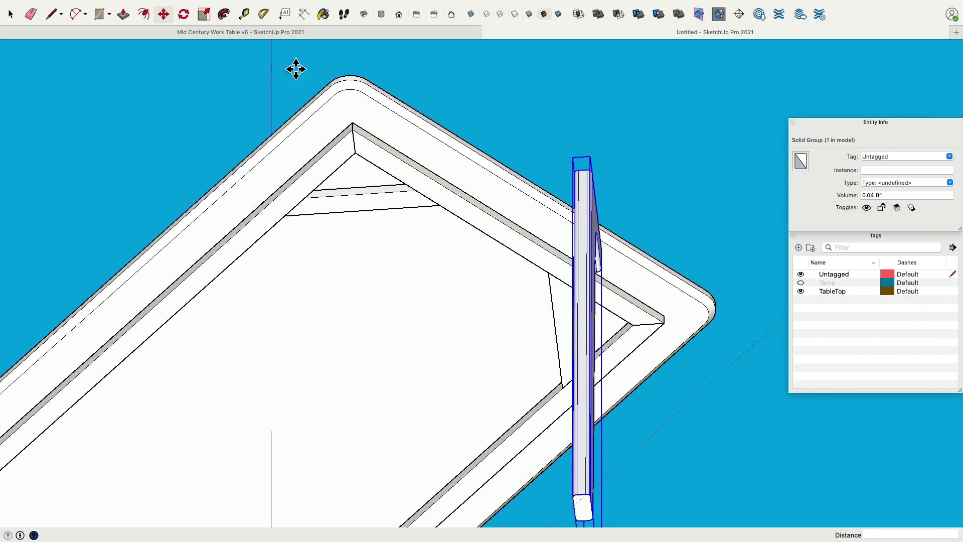
{"action": "scroll", "coordinate": [590, 187], "scroll_direction": "up", "scroll_amount": 3}
{"action": "left_click", "coordinate": [589, 197]}
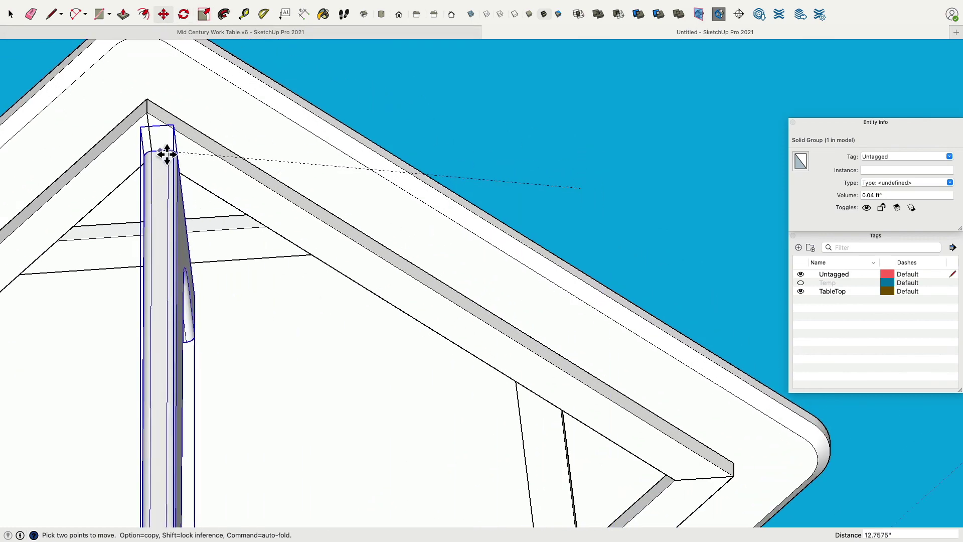
{"action": "left_click", "coordinate": [153, 121]}
{"action": "middle_click_drag", "start_coordinate": [177, 147], "coordinate": [501, 257]}
{"action": "scroll", "coordinate": [562, 253], "scroll_direction": "up", "scroll_amount": 3}
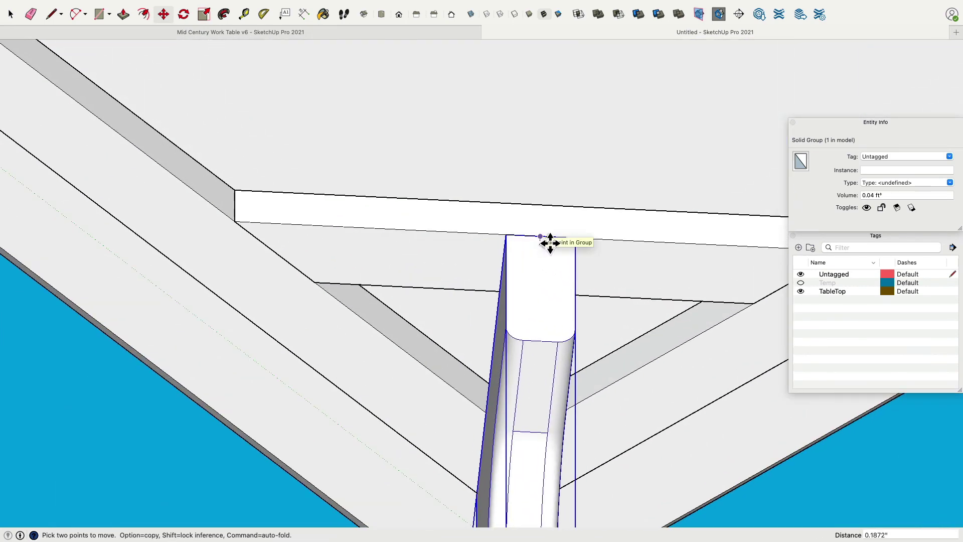
{"action": "left_click", "coordinate": [550, 243]}
{"action": "scroll", "coordinate": [498, 279], "scroll_direction": "down", "scroll_amount": 3}
{"action": "middle_click_drag", "start_coordinate": [499, 279], "coordinate": [616, 286]}
{"action": "scroll", "coordinate": [474, 263], "scroll_direction": "down", "scroll_amount": 3}
Rotate-copy the leg 90° and move the copy to the adjacent tabletop corner.
{"action": "scroll", "coordinate": [601, 277], "scroll_direction": "up", "scroll_amount": 5}
{"action": "middle_click_drag", "start_coordinate": [345, 161], "coordinate": [268, 288], "text": "shift"}
{"action": "key", "text": "q"}
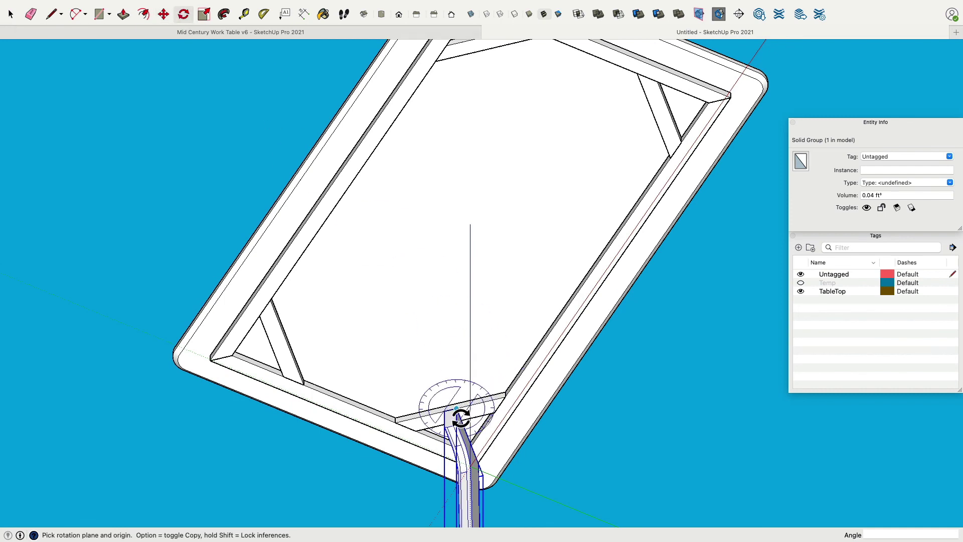
{"action": "left_click_drag", "start_coordinate": [461, 418], "coordinate": [458, 417]}
{"action": "left_click", "coordinate": [428, 426]}
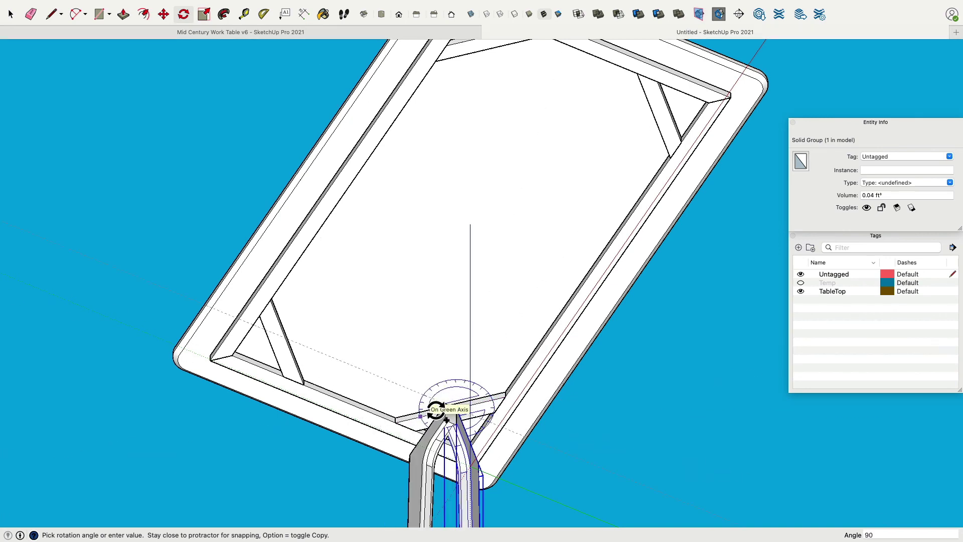
{"action": "left_click", "coordinate": [426, 401]}
{"action": "middle_click_drag", "start_coordinate": [427, 402], "coordinate": [497, 204]}
{"action": "left_click", "coordinate": [163, 15]}
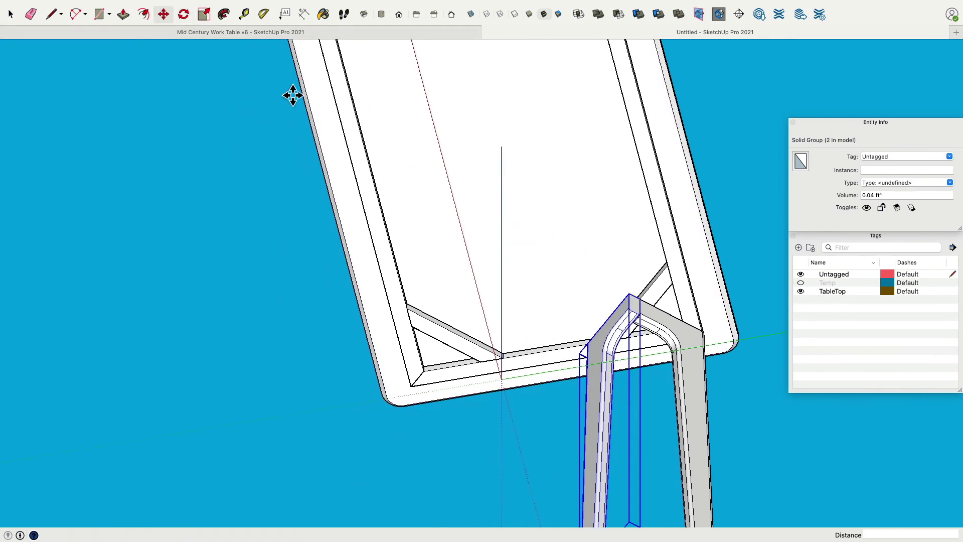
{"action": "scroll", "coordinate": [642, 303], "scroll_direction": "up", "scroll_amount": 5}
{"action": "left_click", "coordinate": [640, 303]}
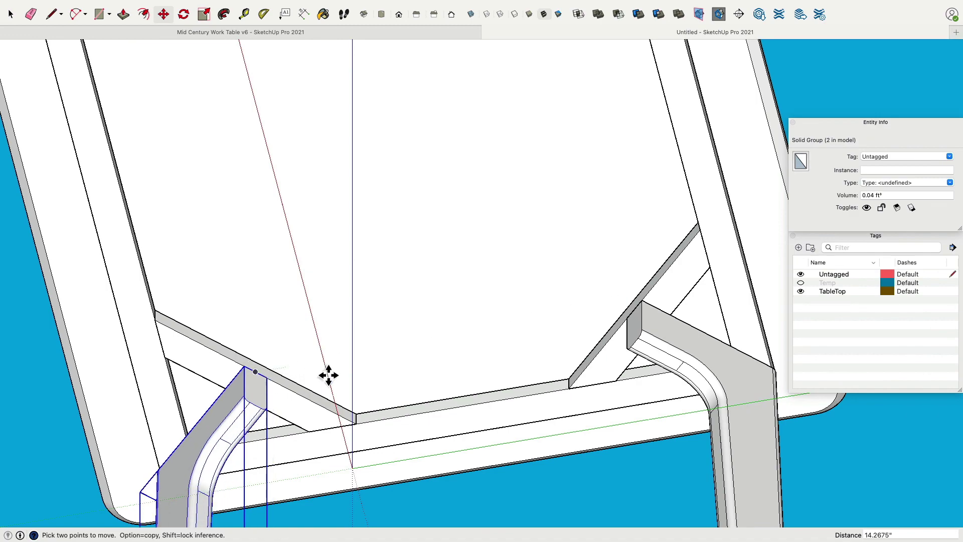
{"action": "scroll", "coordinate": [319, 367], "scroll_direction": "down", "scroll_amount": 5}
{"action": "middle_click_drag", "start_coordinate": [318, 366], "coordinate": [421, 232]}
Select both legs and rotate-copy them 180° about the table's centre.
{"action": "key", "text": "space"}
{"action": "left_click", "coordinate": [432, 418], "text": "shift"}
{"action": "scroll", "coordinate": [430, 409], "scroll_direction": "down", "scroll_amount": 4}
{"action": "left_click", "coordinate": [184, 14]}
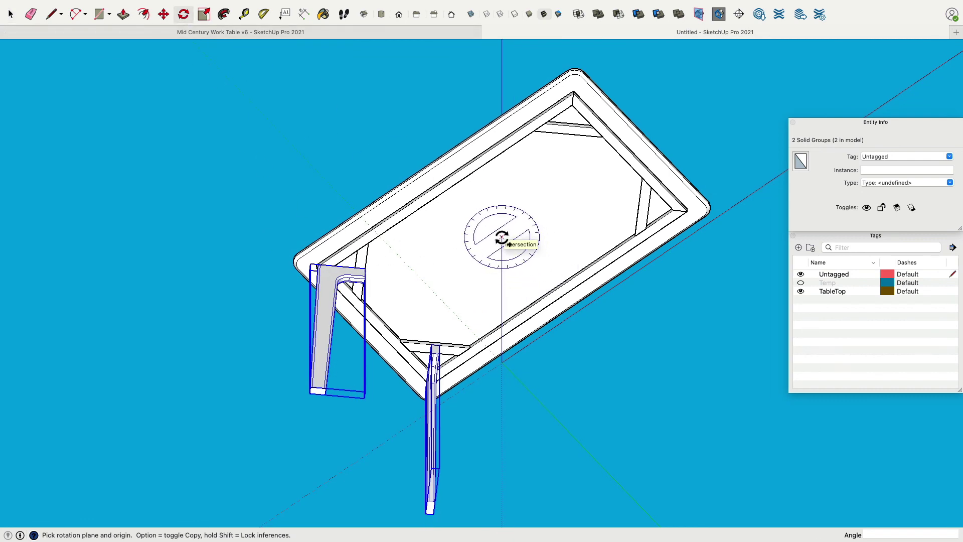
{"action": "left_click", "coordinate": [501, 237]}
{"action": "left_click", "coordinate": [449, 272]}
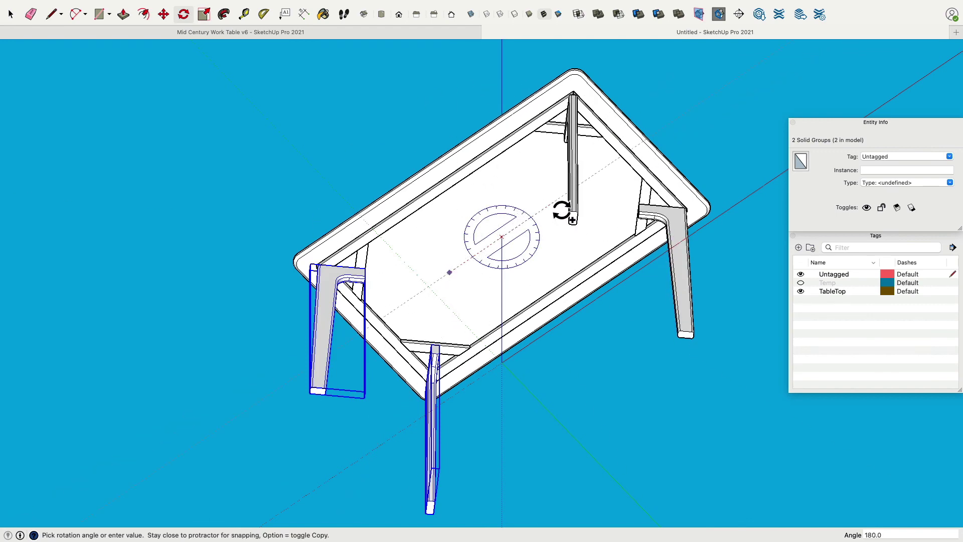
{"action": "left_click", "coordinate": [561, 211]}
Clear the selection and switch to the top view to check all four legs.
{"action": "middle_click_drag", "start_coordinate": [692, 333], "coordinate": [511, 138]}
{"action": "left_click", "coordinate": [11, 19]}
{"action": "left_click", "coordinate": [129, 90]}
{"action": "middle_click_drag", "start_coordinate": [129, 90], "coordinate": [678, 345]}
{"action": "key", "text": "super+2"}
Orbit the four-legged table from front, overhead and three-quarter angles, then set the Iso view.
{"action": "key", "text": "super+3"}
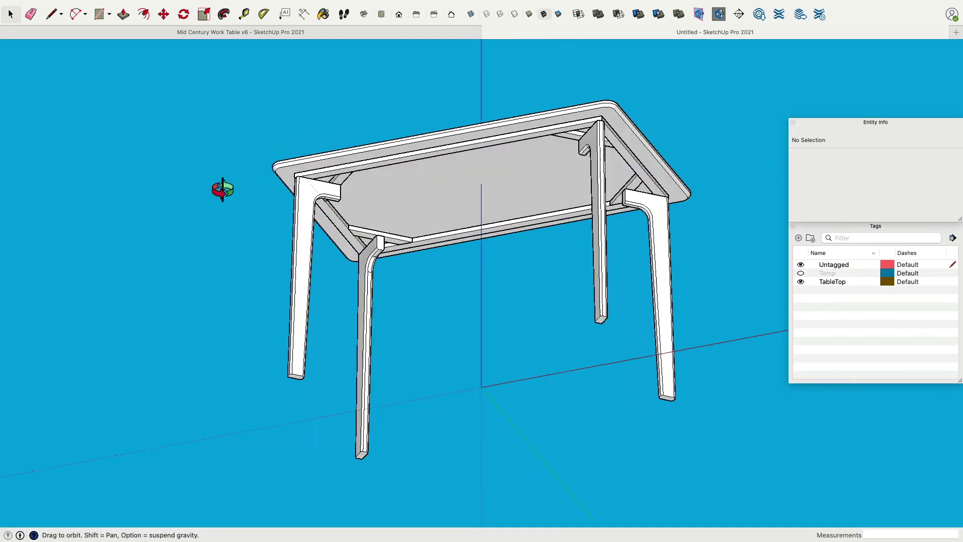
{"action": "left_click_drag", "start_coordinate": [197, 188], "coordinate": [428, 348]}
{"action": "middle_click_drag", "start_coordinate": [427, 349], "coordinate": [576, 365]}
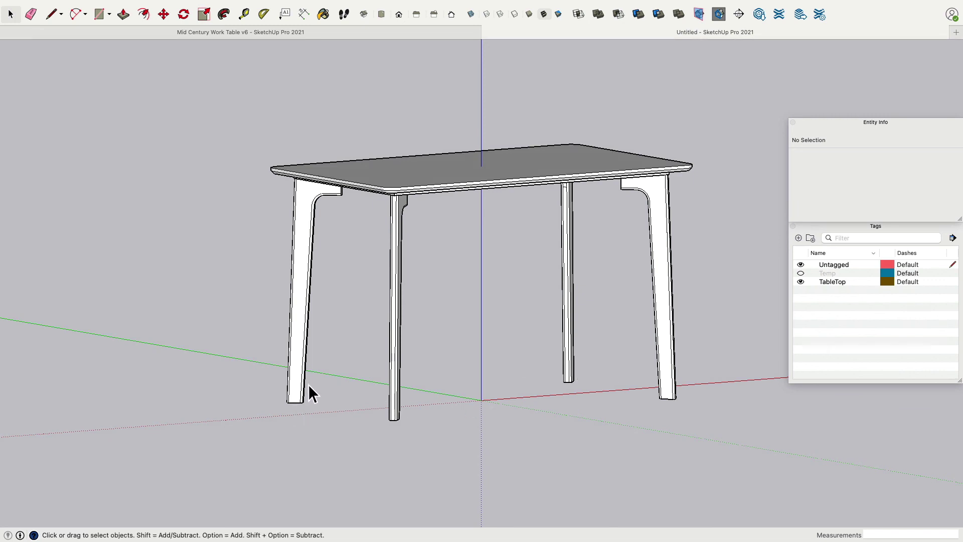
{"action": "middle_click_drag", "start_coordinate": [341, 340], "coordinate": [413, 279]}
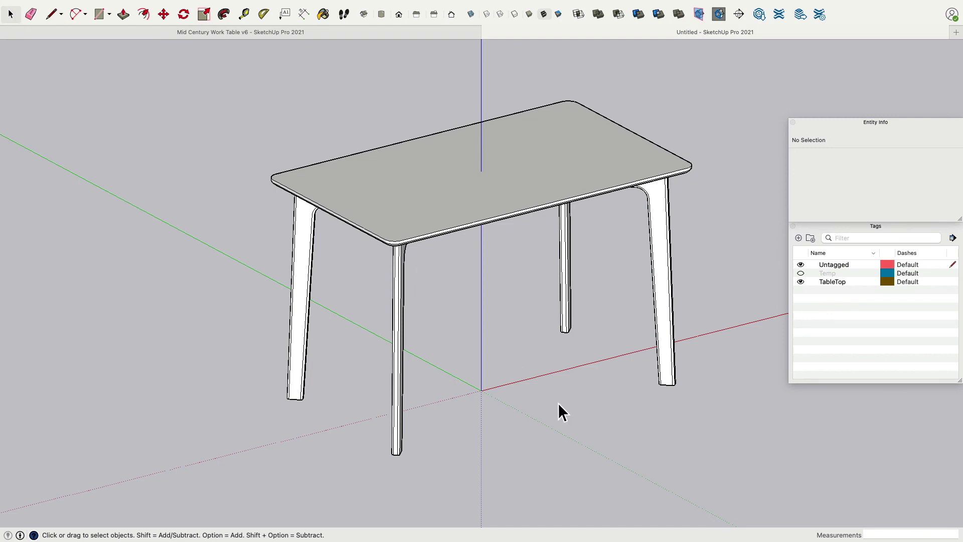
{"action": "middle_click_drag", "start_coordinate": [559, 409], "coordinate": [489, 383]}
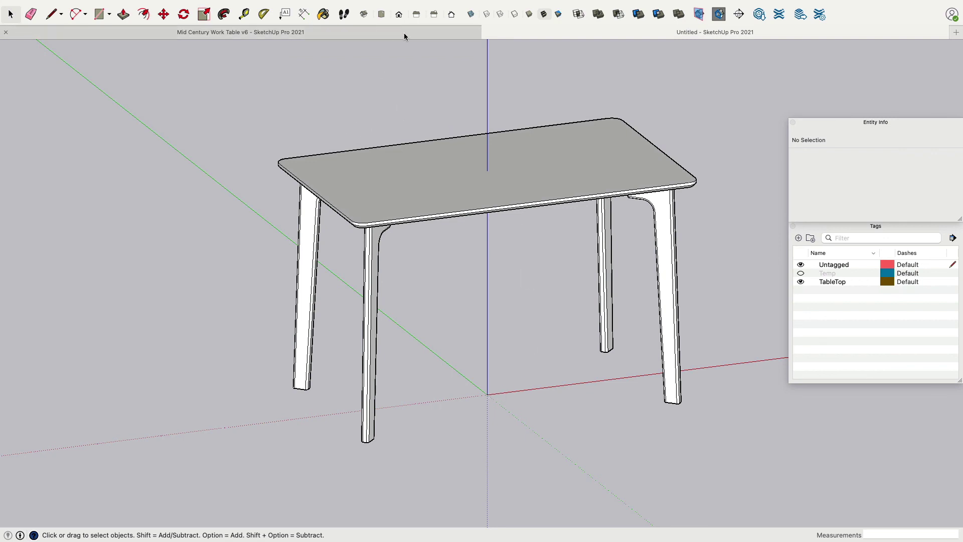
{"action": "left_click", "coordinate": [363, 14]}
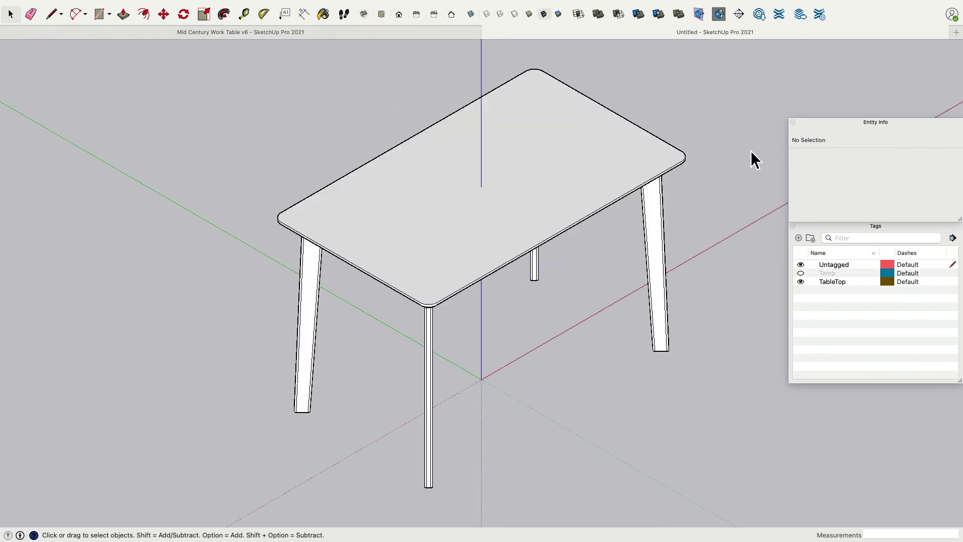